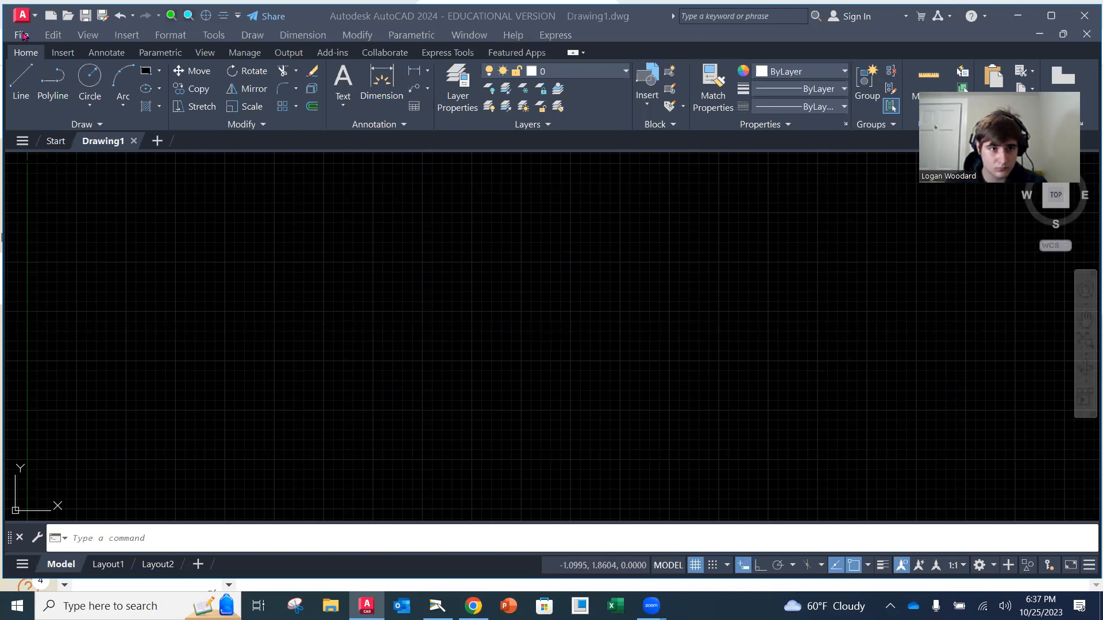
Start saving the drawing as a new file, browsing to the OneDrive folder Mech Design Courses > Kinematics_BasicMechanisms
left_click(22, 36)
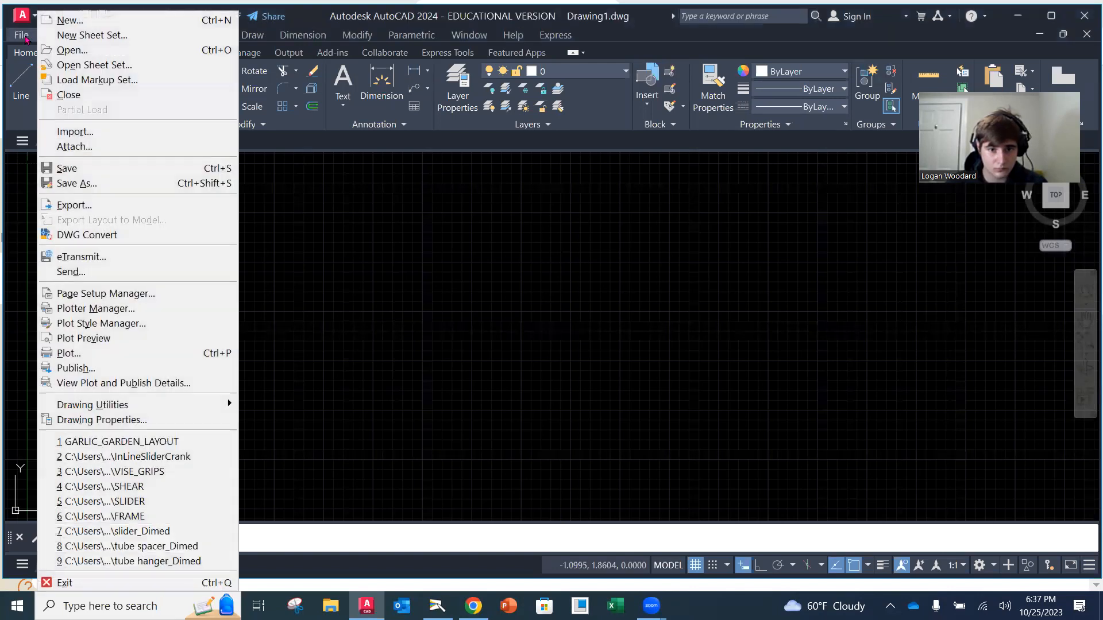
left_click(77, 184)
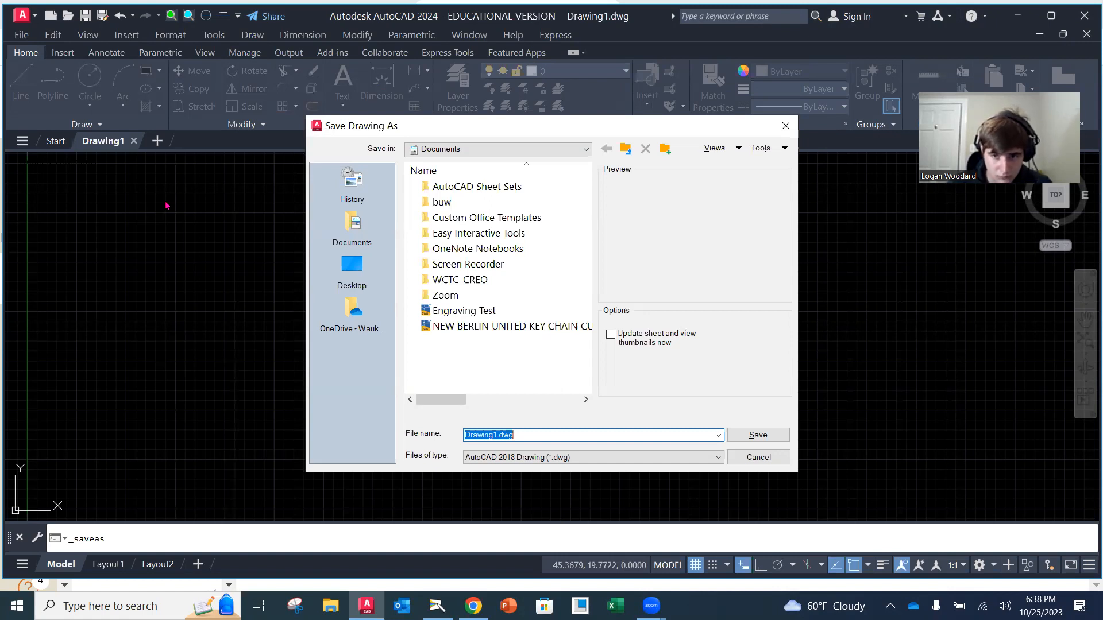
left_click(579, 151)
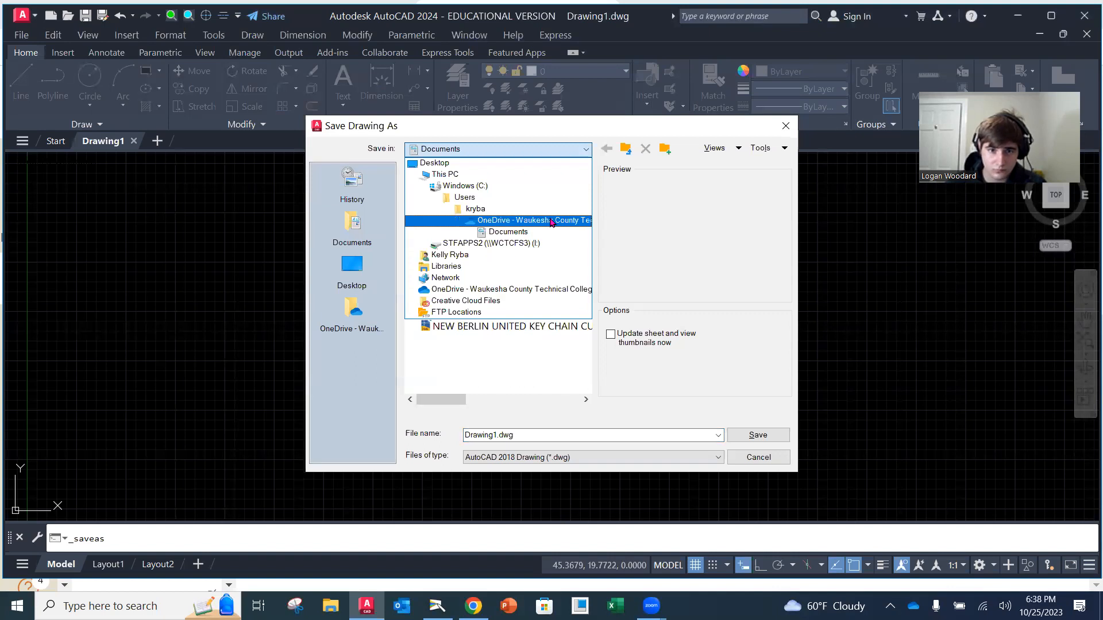
left_click(550, 222)
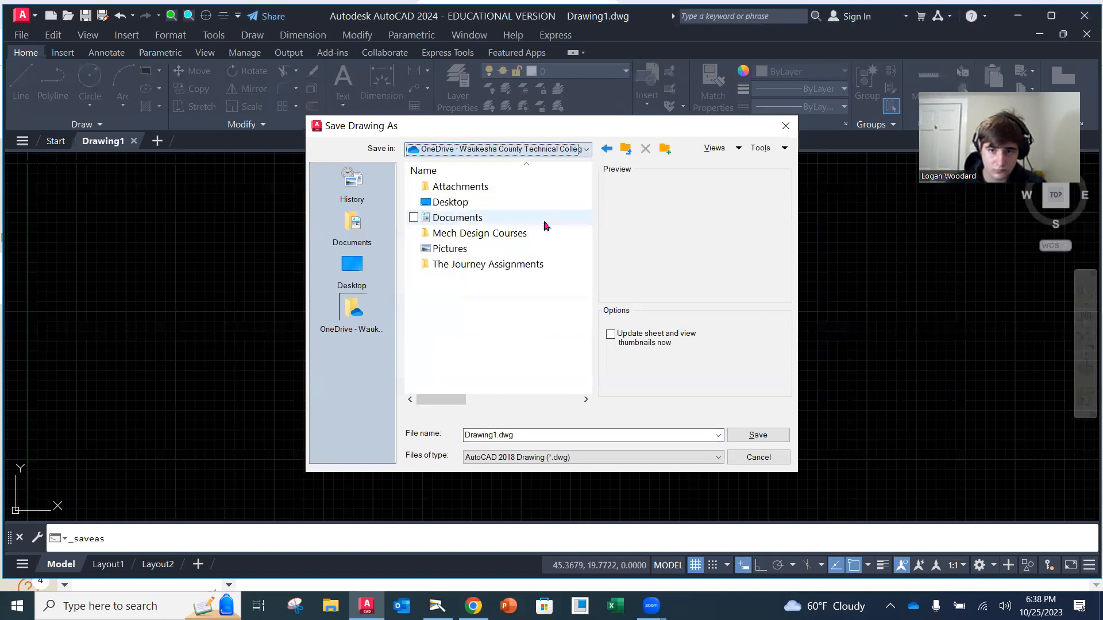
double_click(509, 234)
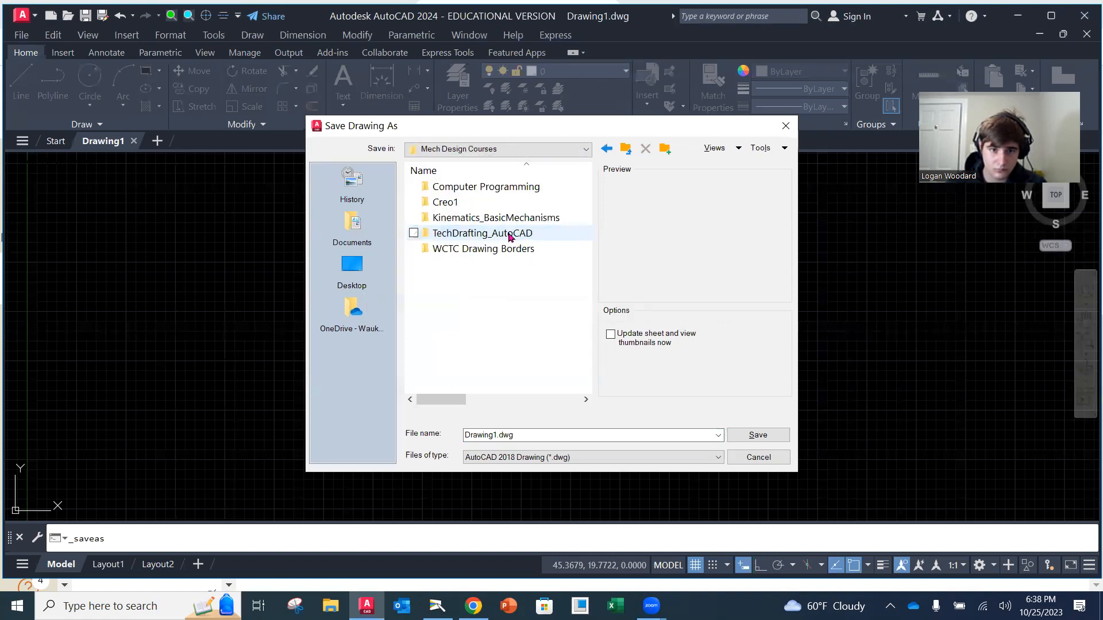
double_click(476, 222)
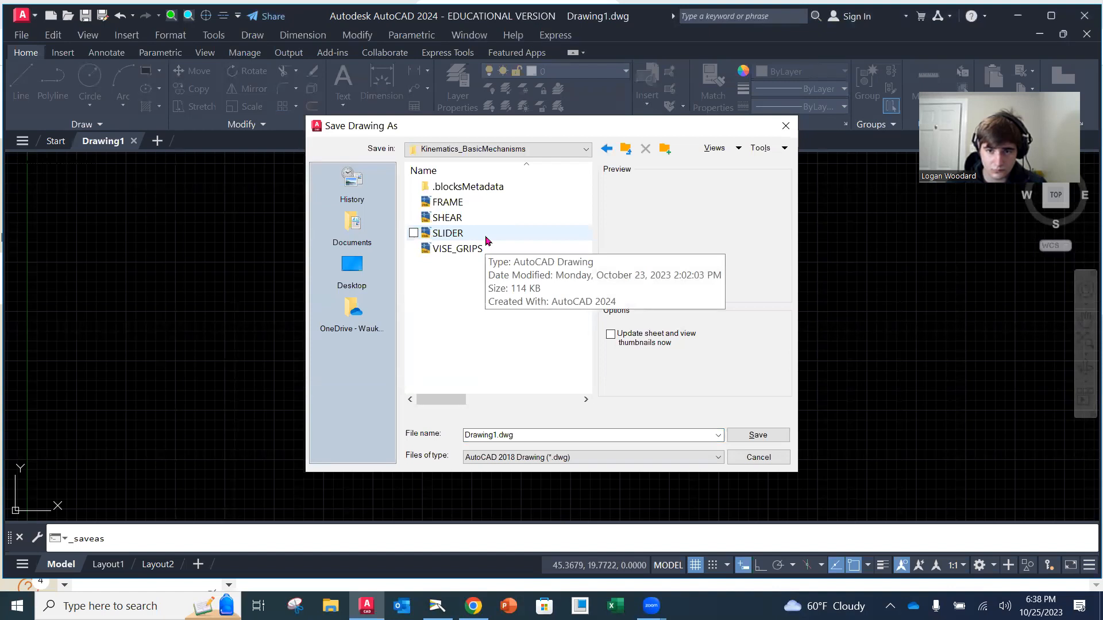
Name the file Kinematics Start and save it in the chosen folder
double_click(526, 435)
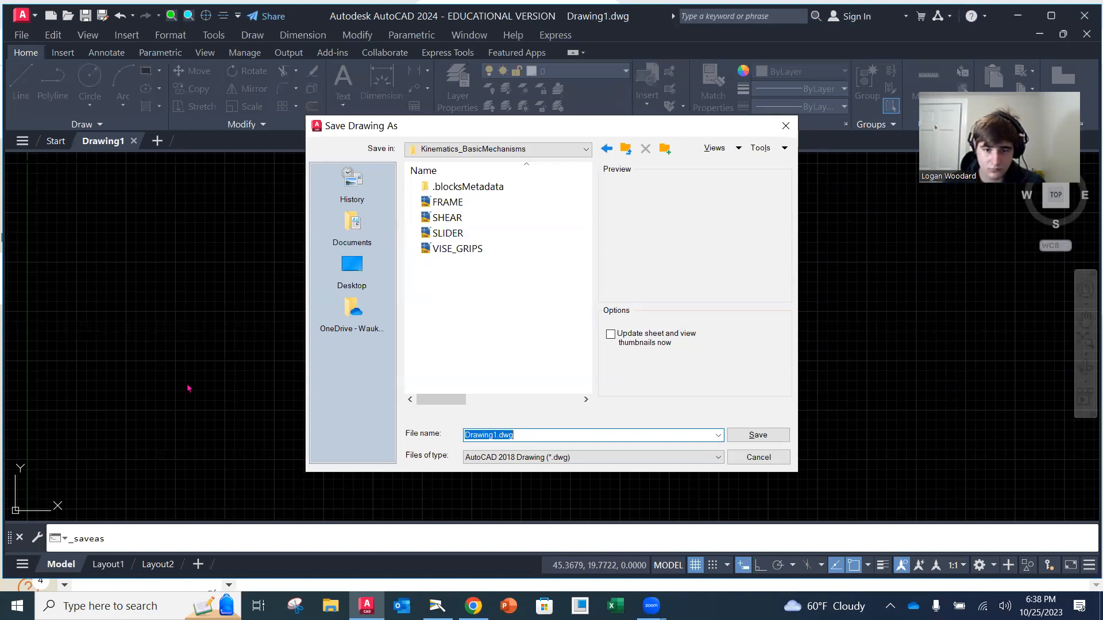
type("Kinematsi")
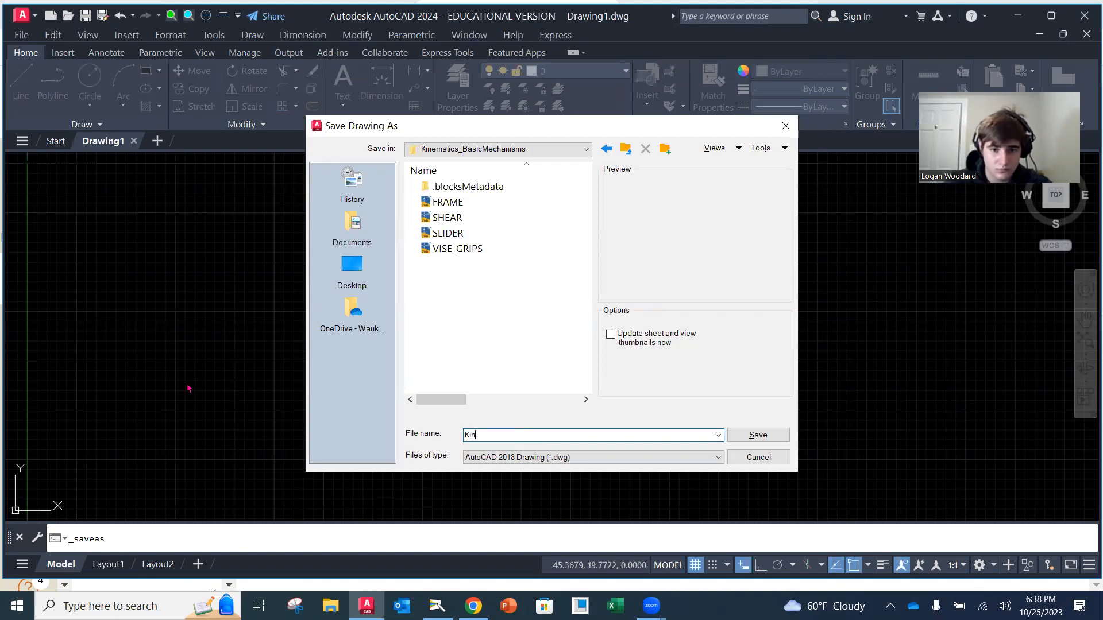
key("BackSpace")
key("BackSpace")
type("ic")
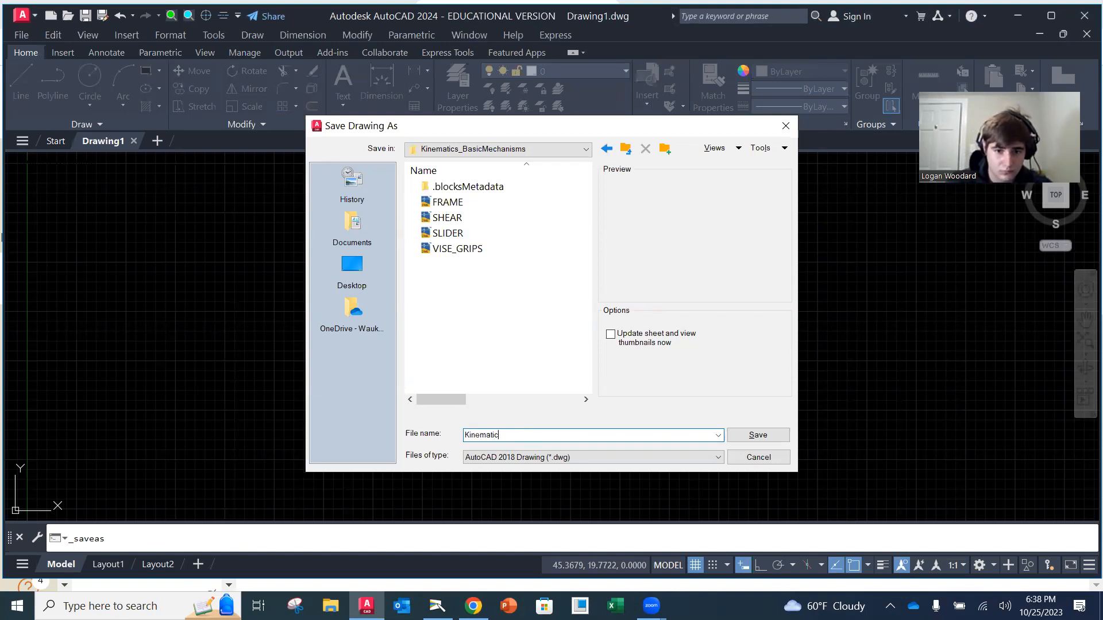
type("s Start")
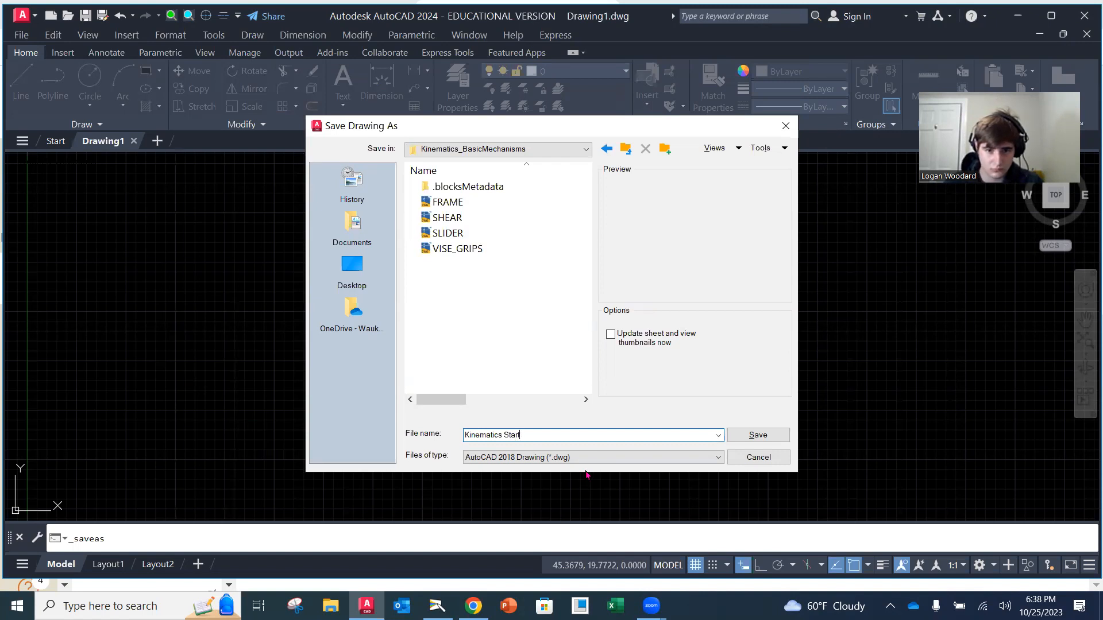
left_click(744, 435)
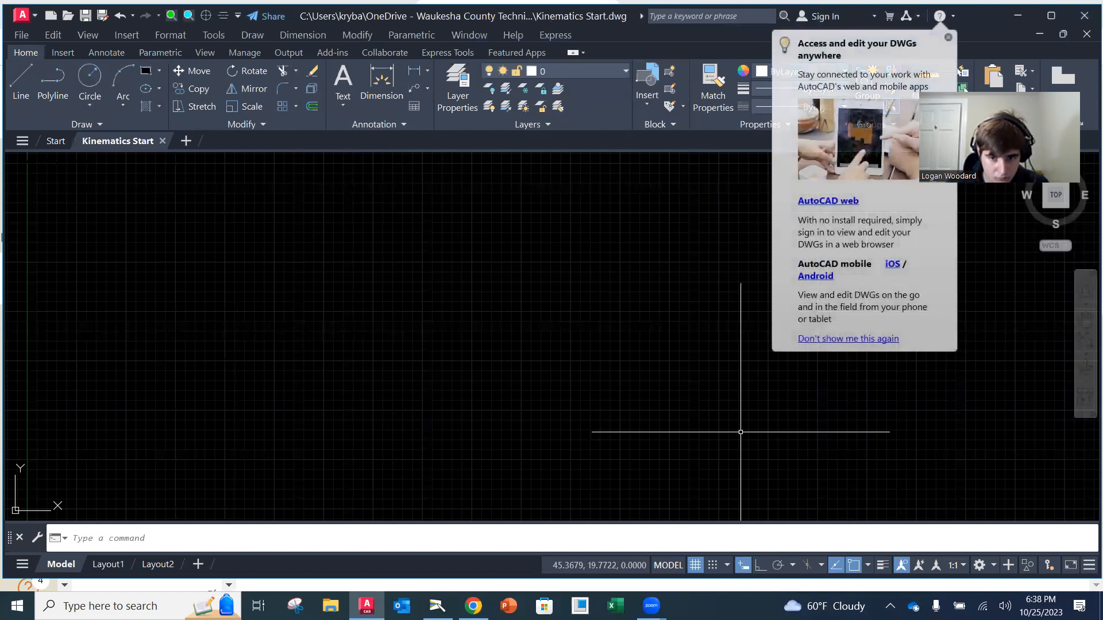
left_click(710, 305)
left_click(695, 287)
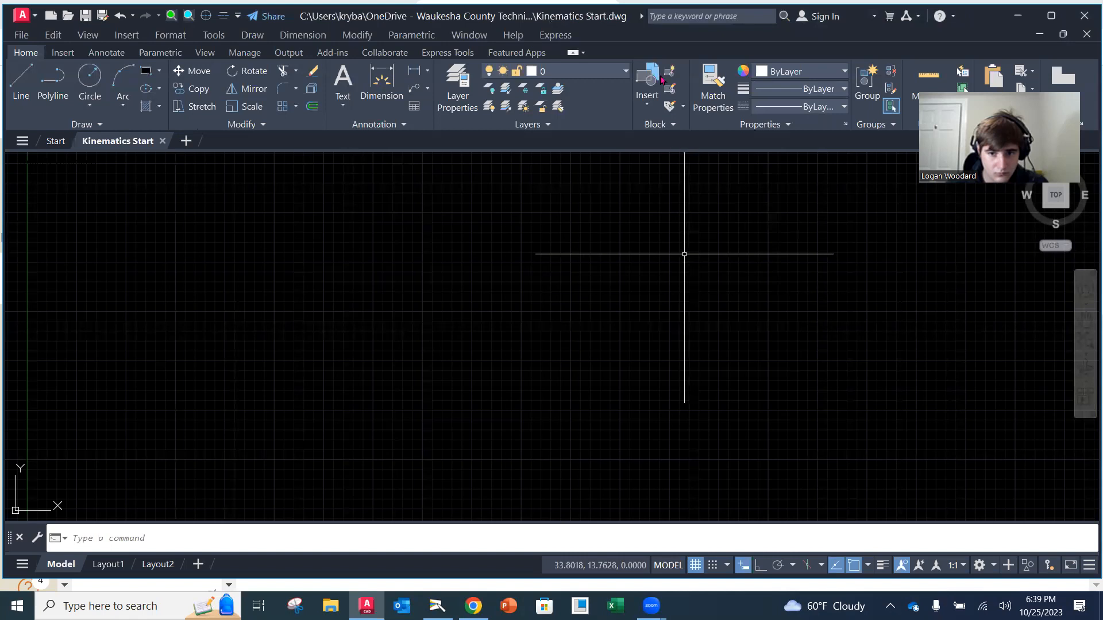
Create a new layer named OBJECT based on layer 0 and keep its colour white
left_click(461, 93)
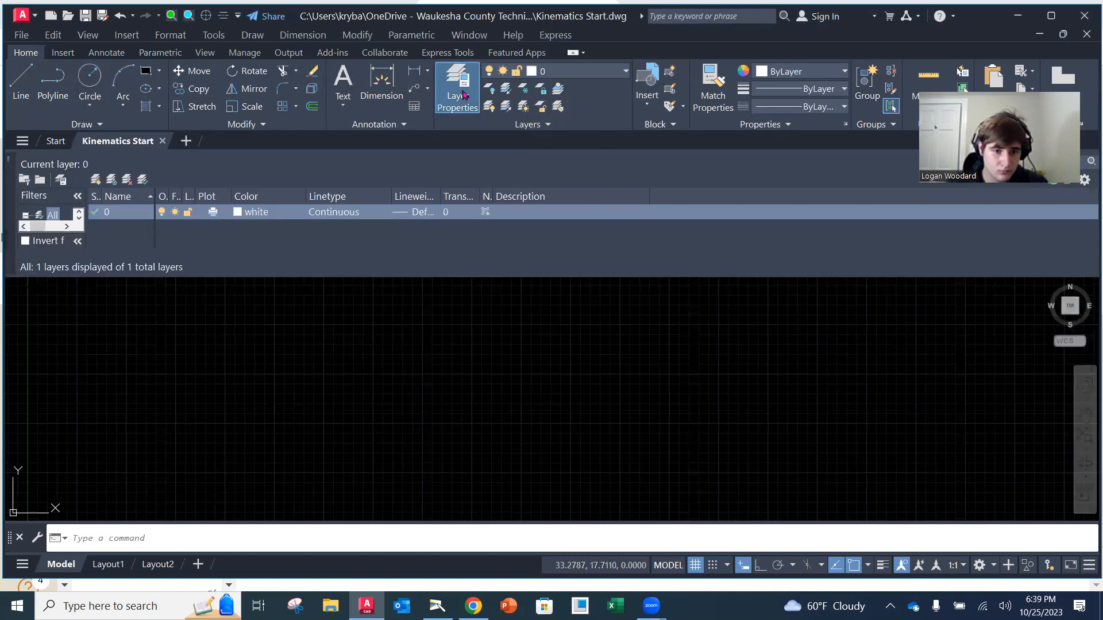
left_click(129, 215)
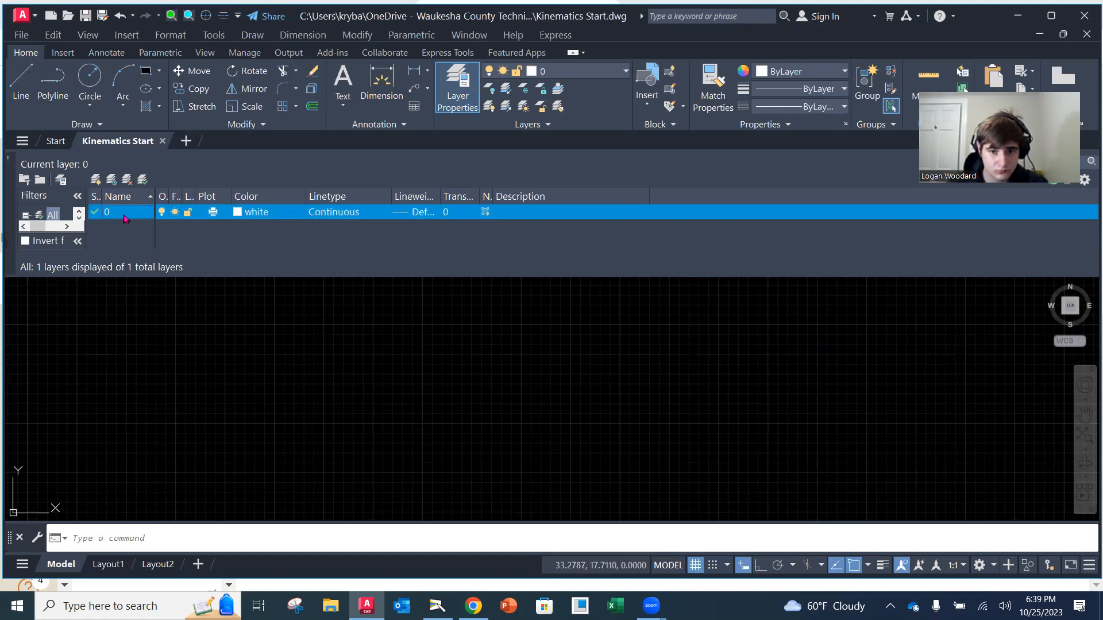
key("alt+n")
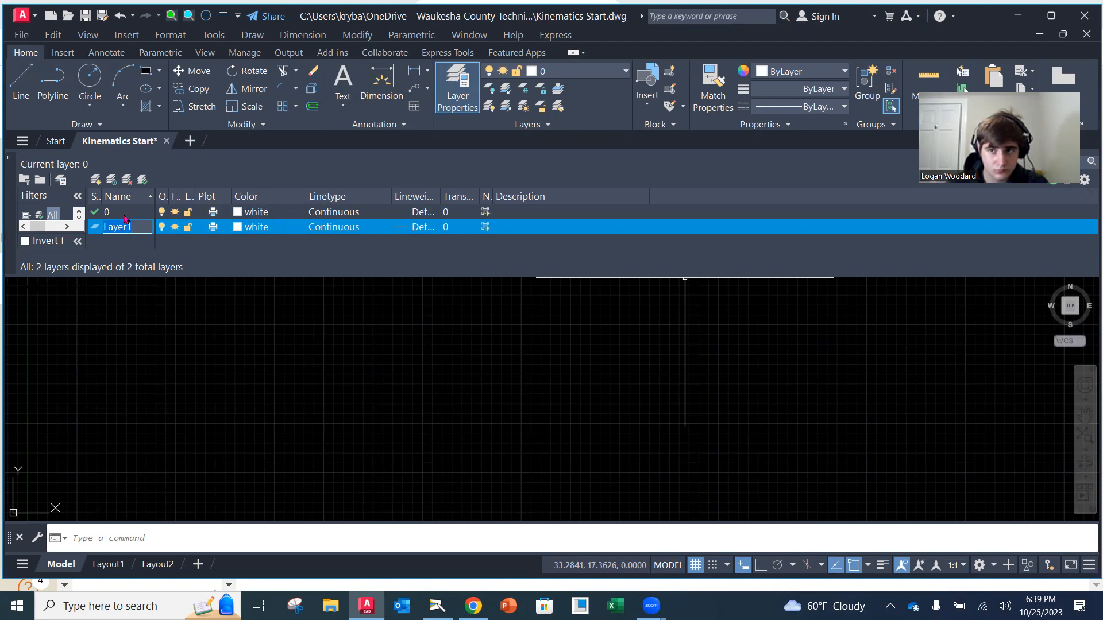
type("OBJECT")
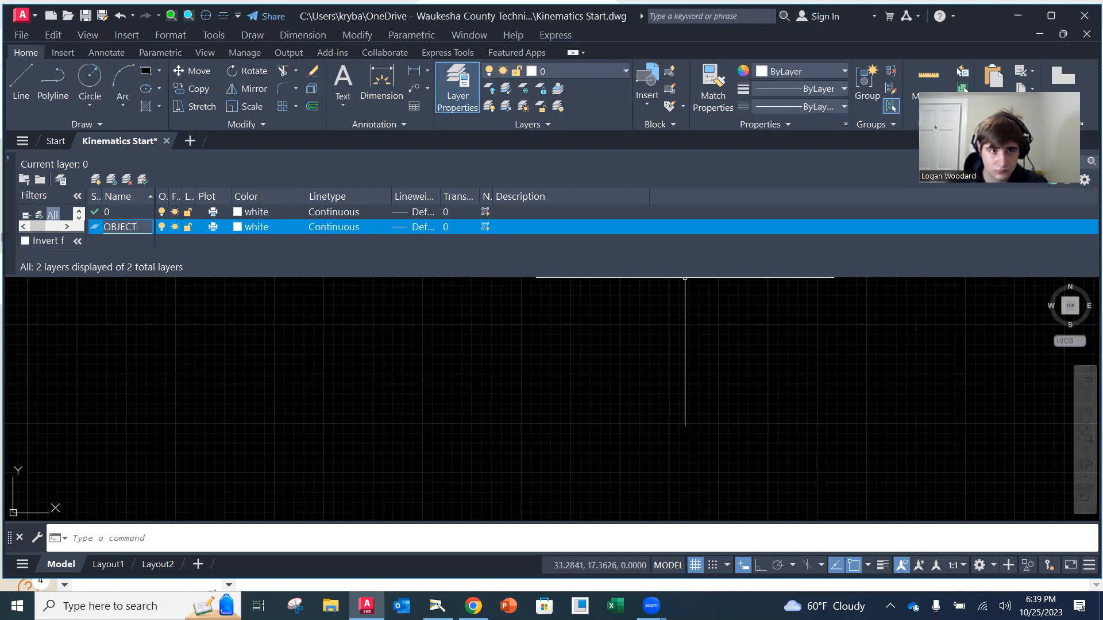
key("Return")
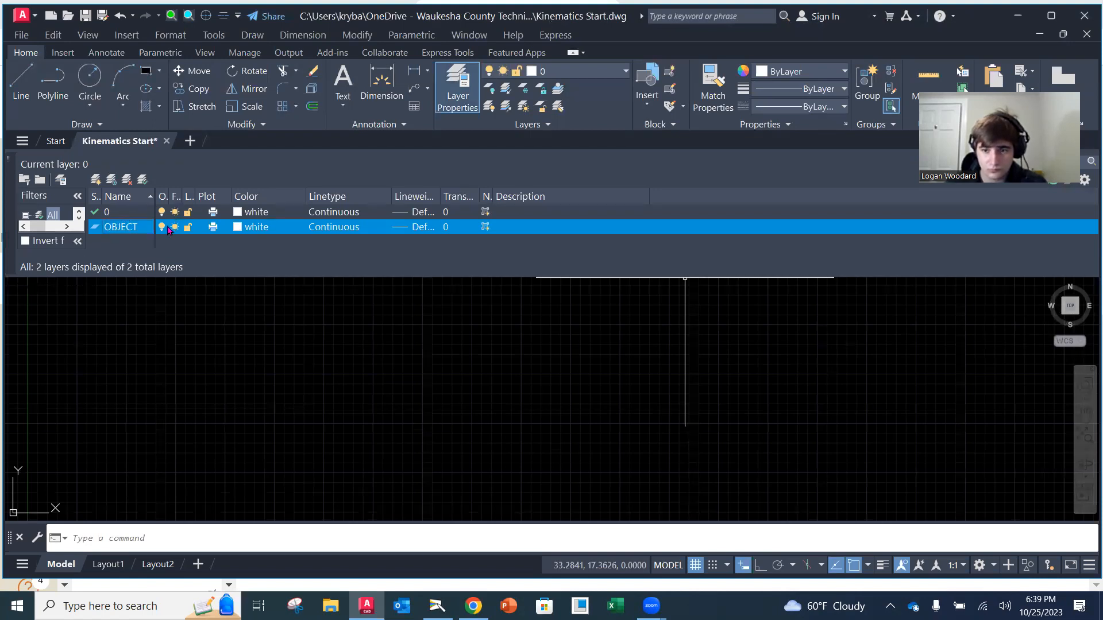
left_click(237, 228)
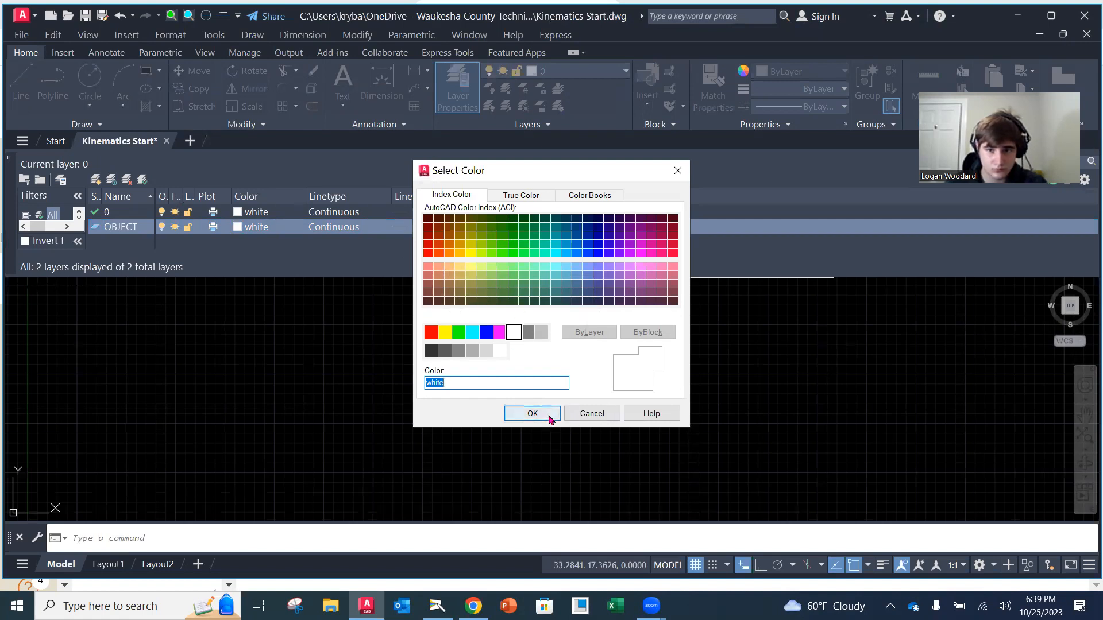
left_click(515, 414)
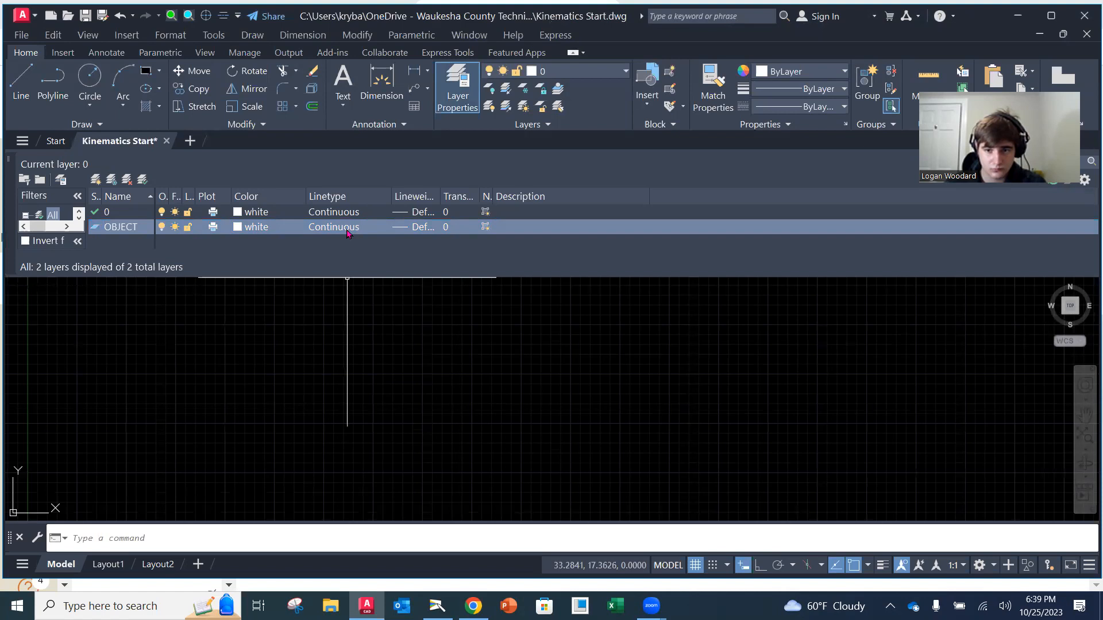
Set the OBJECT layer's lineweight to 0.50 mm
left_click(404, 228)
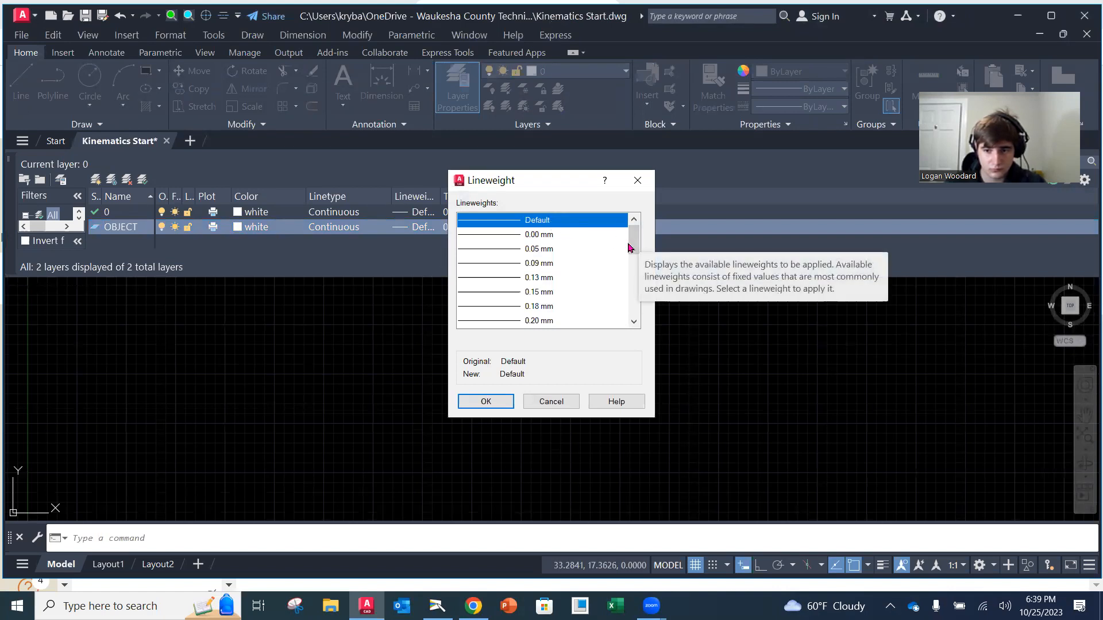
left_click_drag(634, 243, 634, 260)
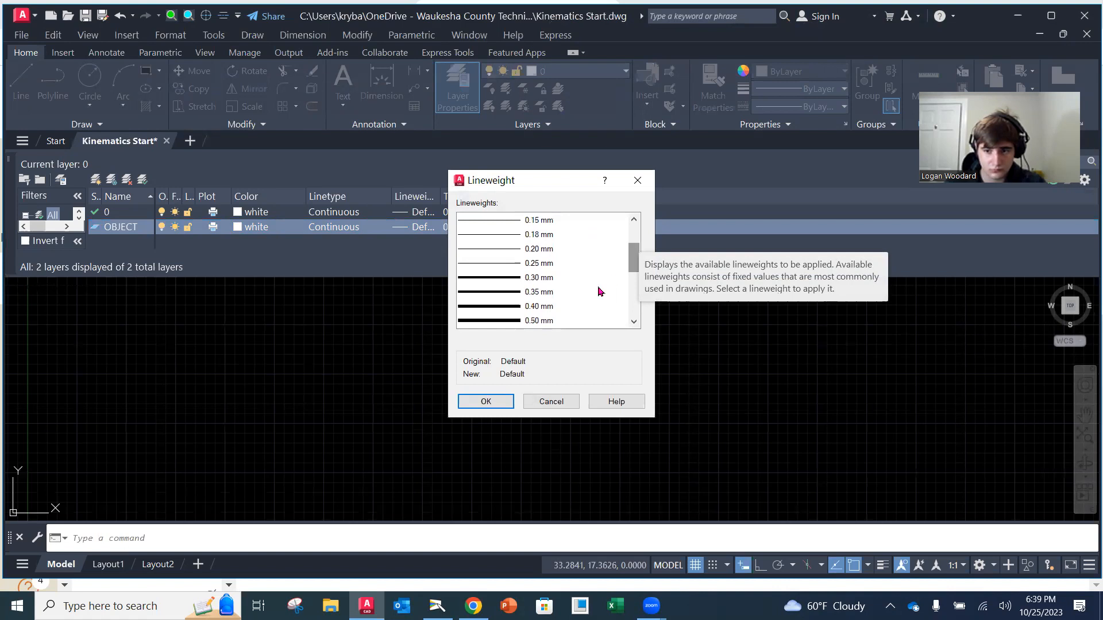
left_click(532, 323)
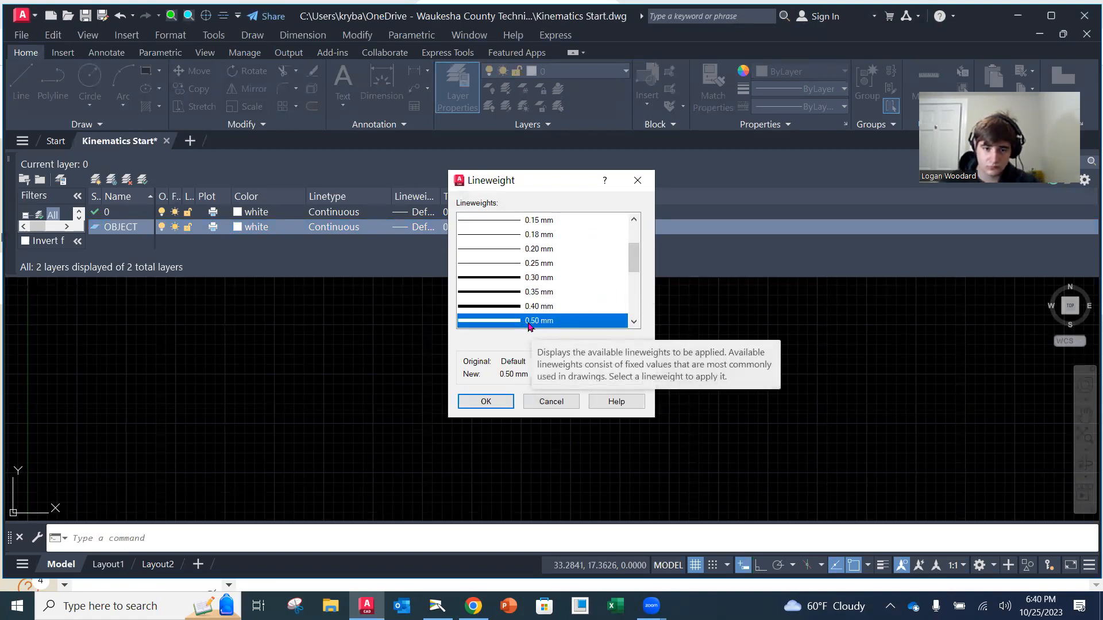
left_click(490, 401)
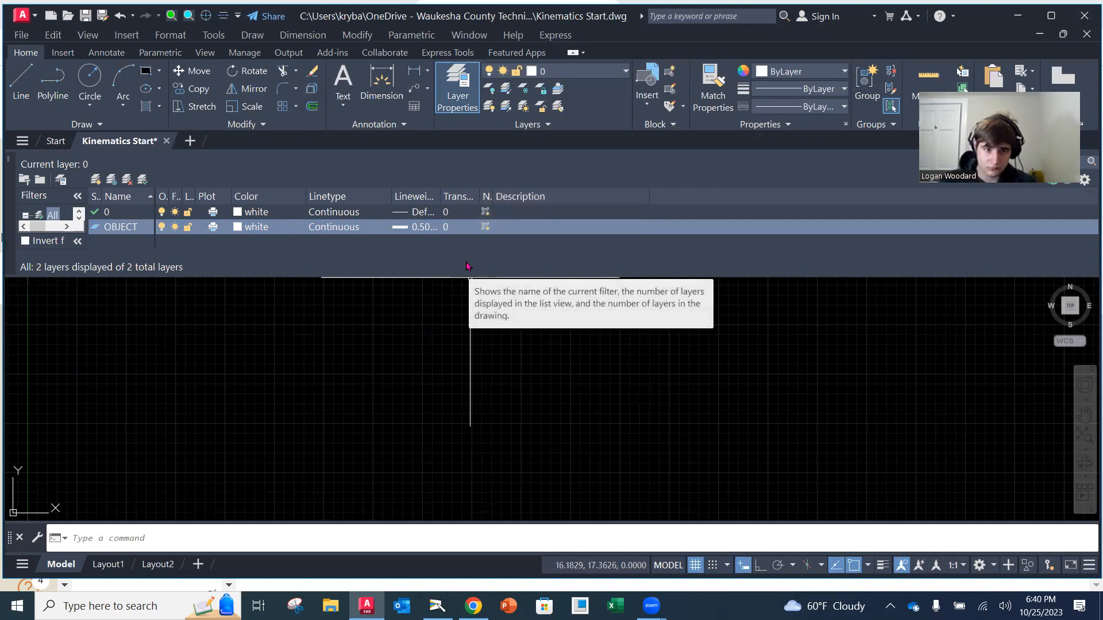
Create a new layer named XHATCH below OBJECT and set its colour to yellow
left_click(118, 233)
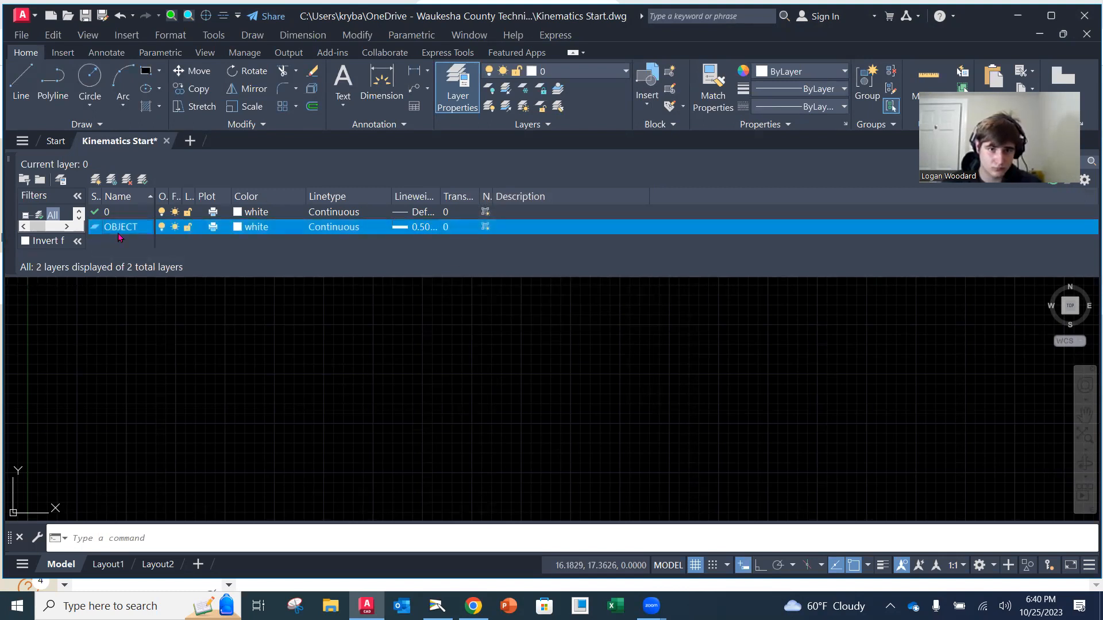
key("alt+n")
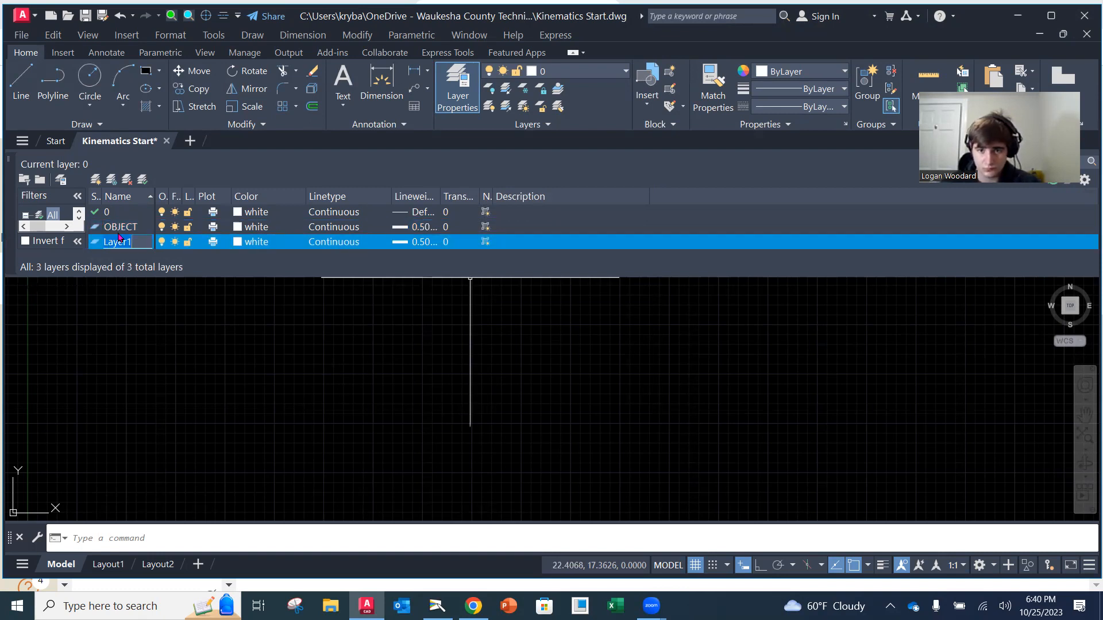
type("XHATCH")
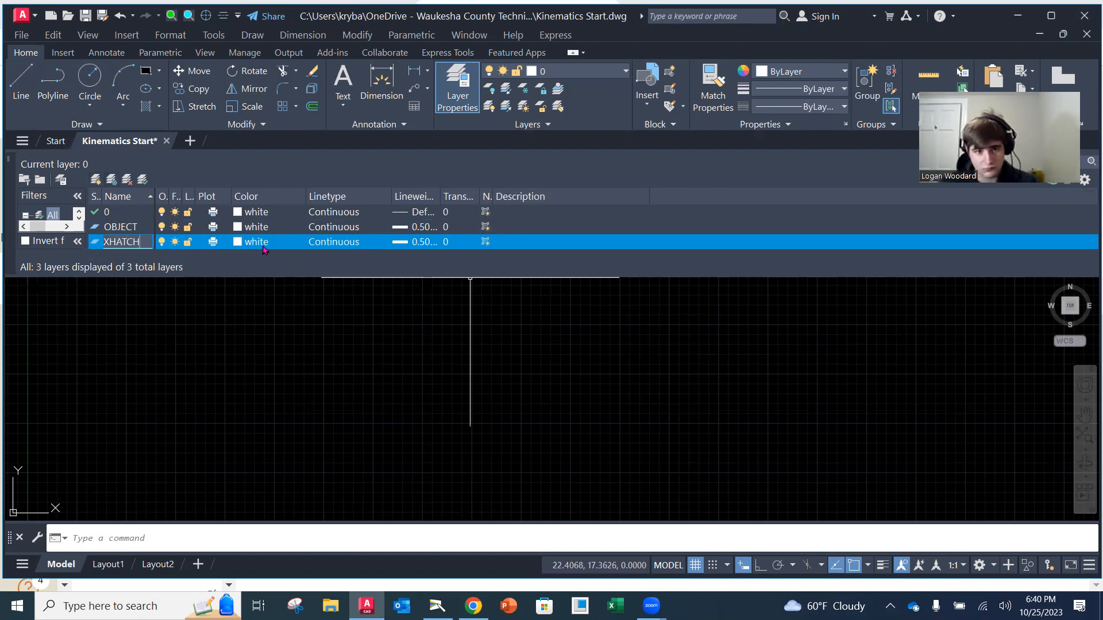
left_click(240, 244)
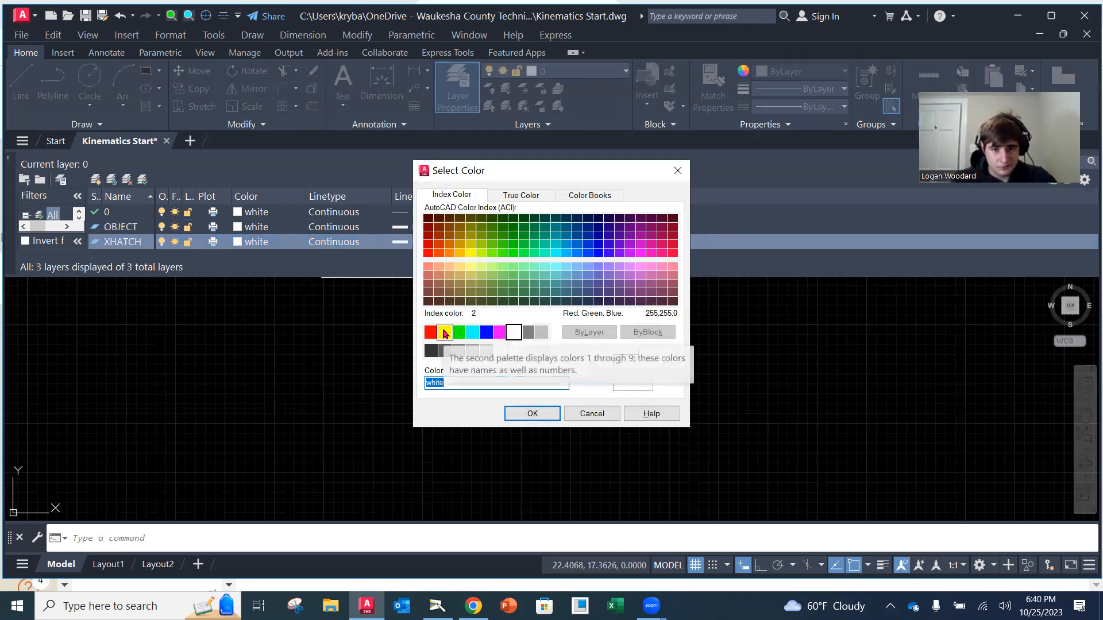
left_click(444, 333)
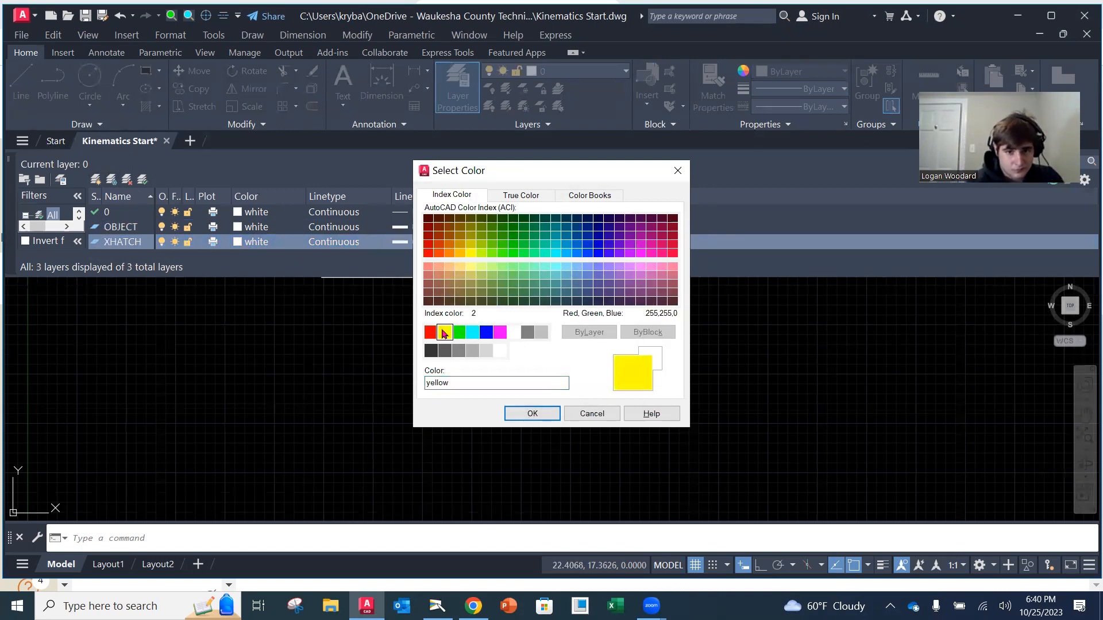
left_click(531, 414)
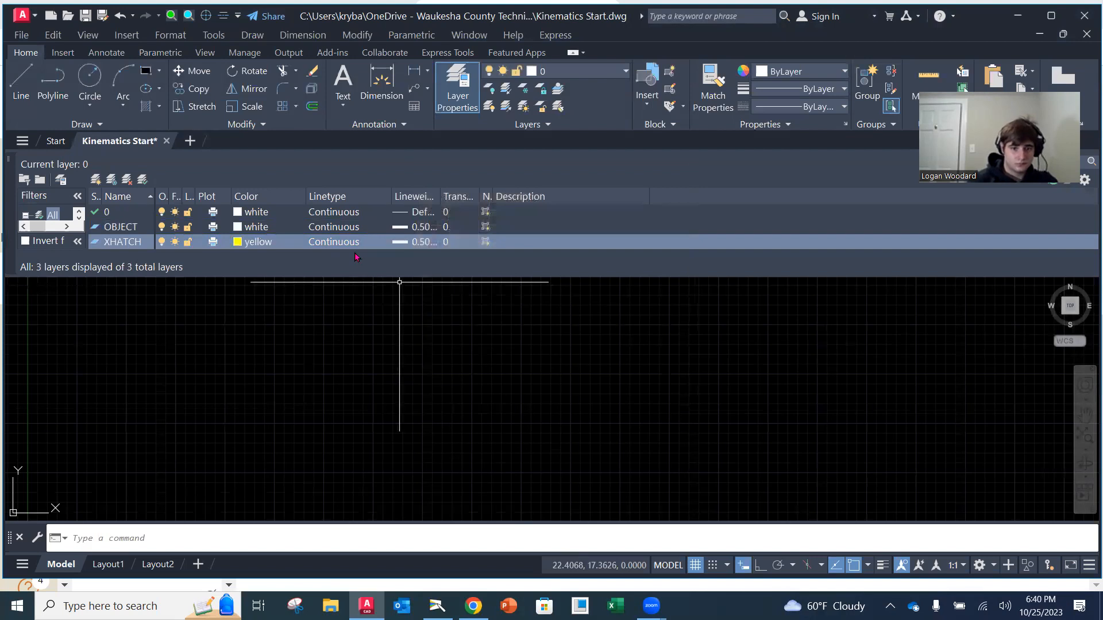
Set the XHATCH layer's lineweight to Default
left_click(421, 242)
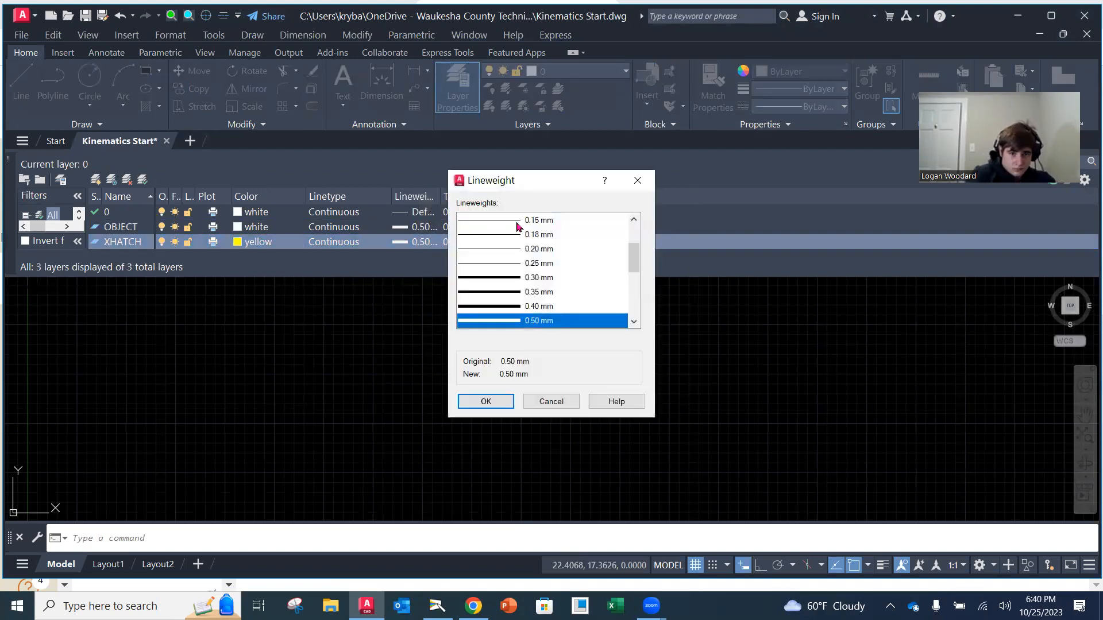
left_click_drag(633, 251, 633, 234)
left_click(535, 221)
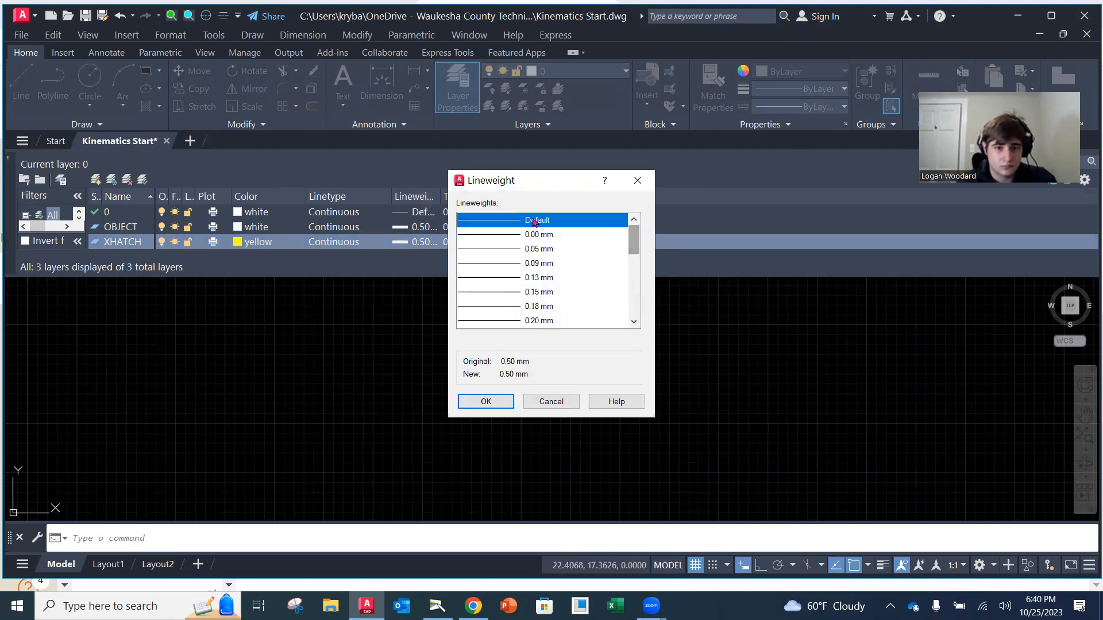
left_click(494, 401)
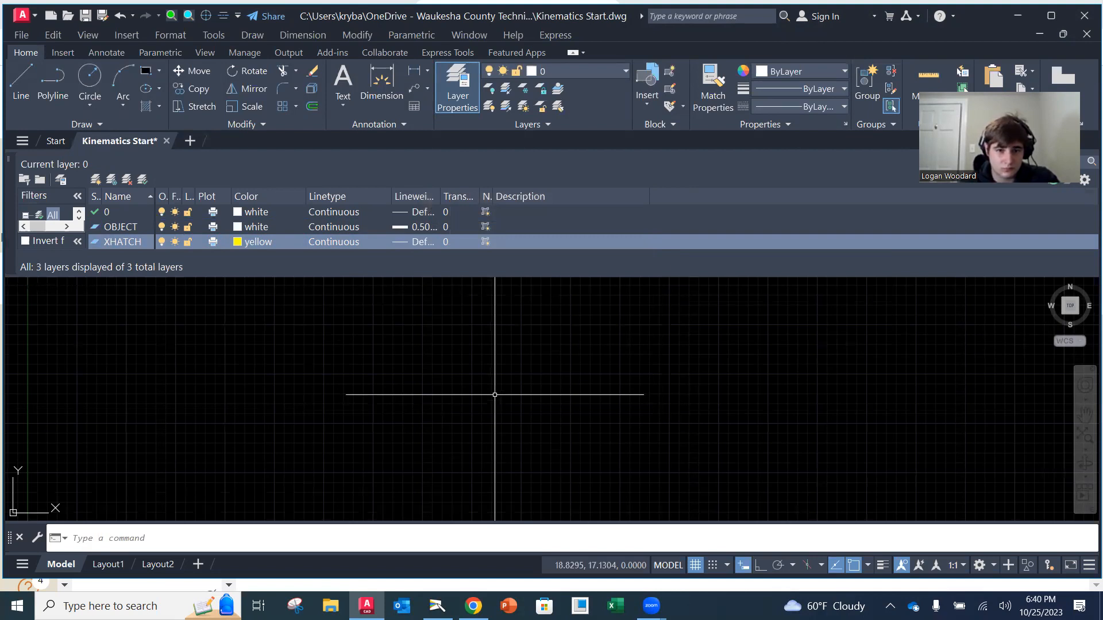
Create a new layer named NOTES based on XHATCH and set its colour to magenta
left_click(131, 246)
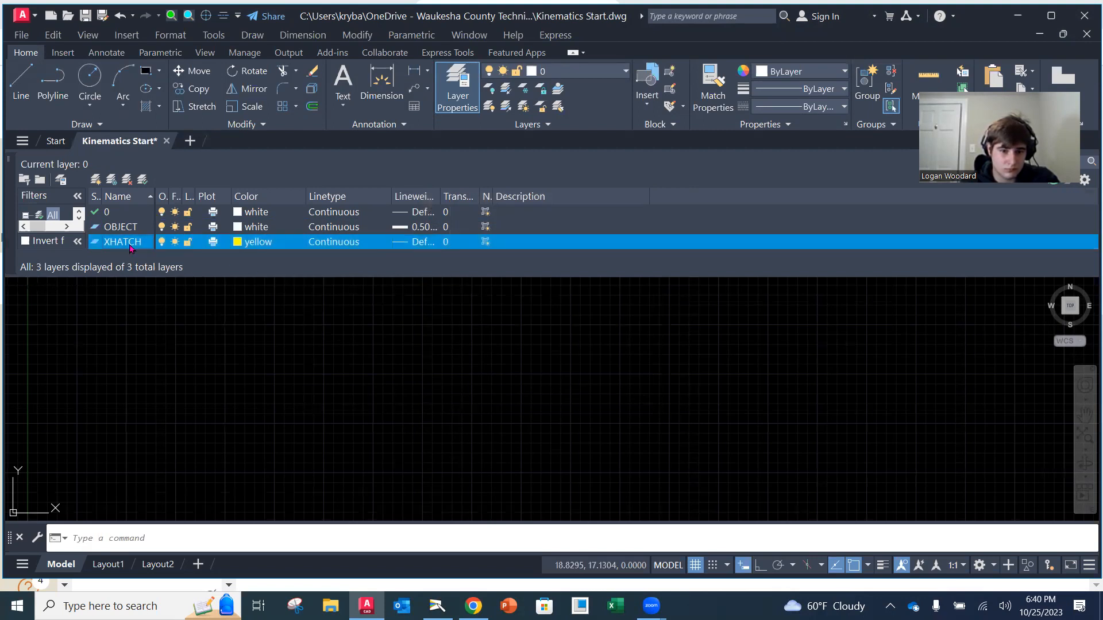
key("alt+n")
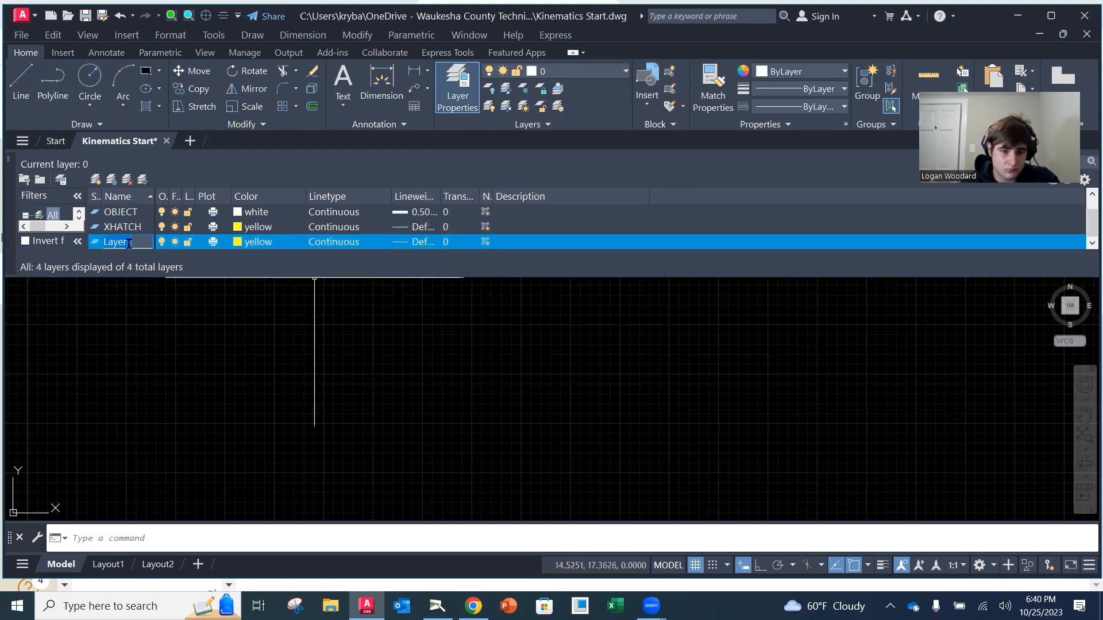
type("NOTE")
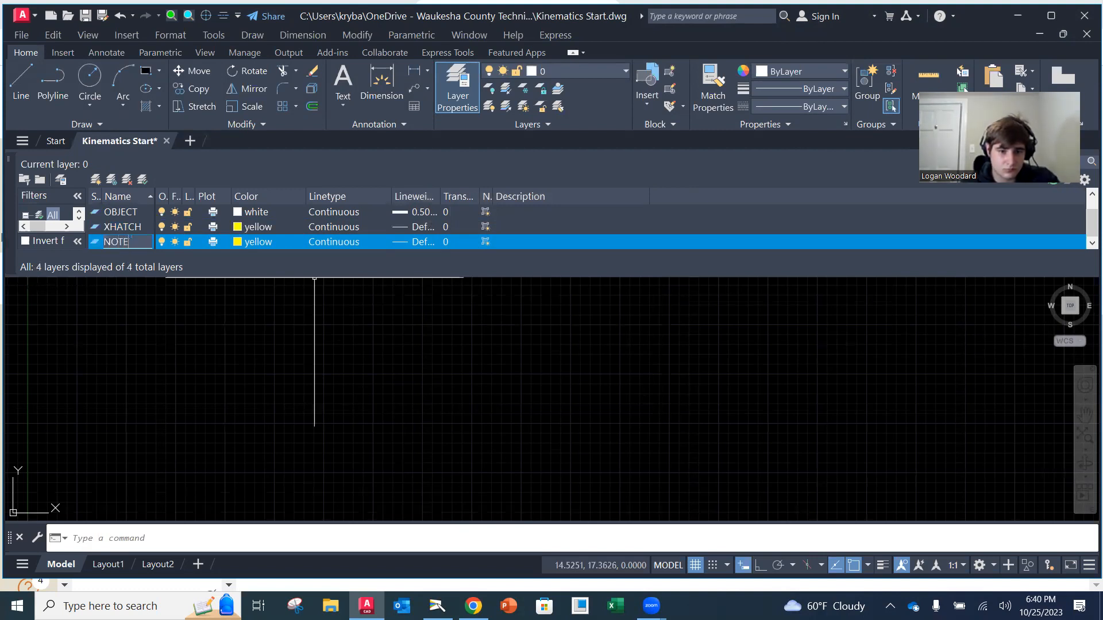
type("S")
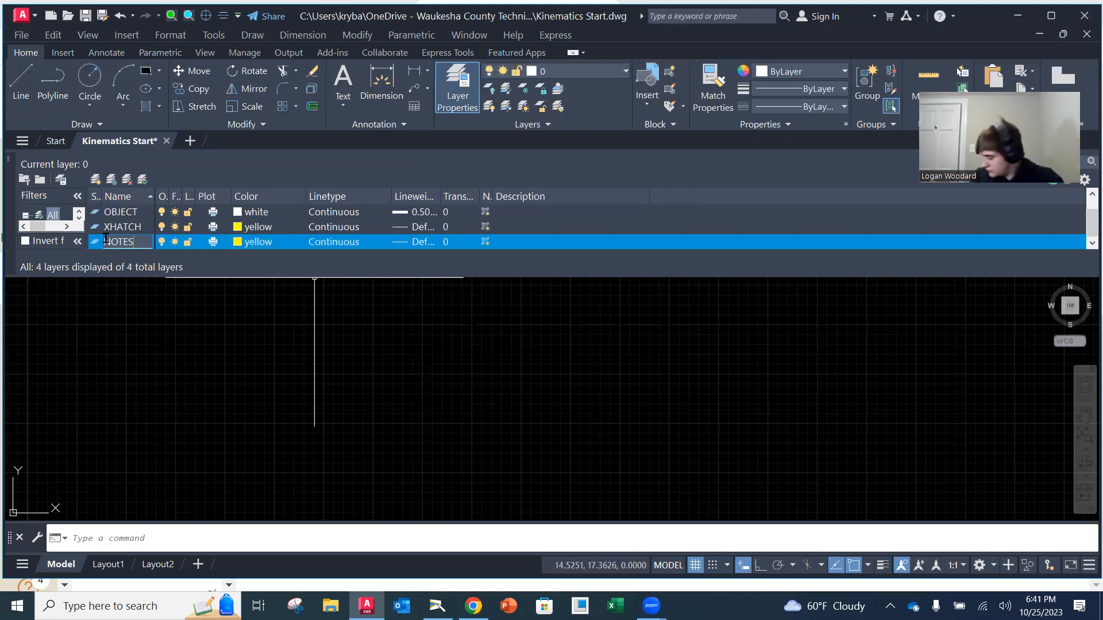
left_click(239, 242)
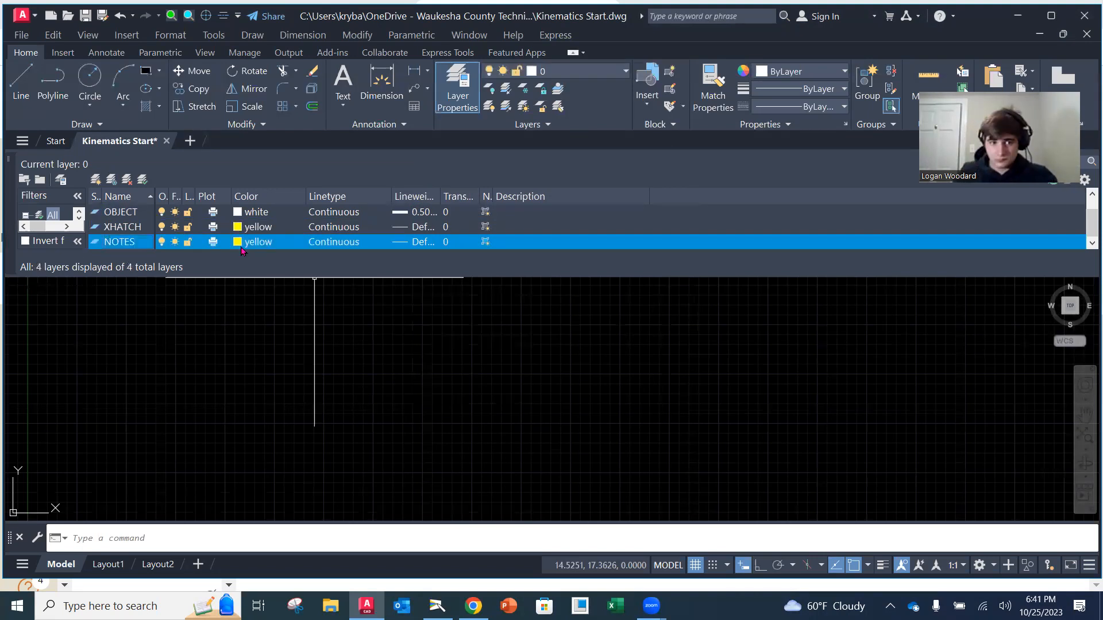
left_click(501, 334)
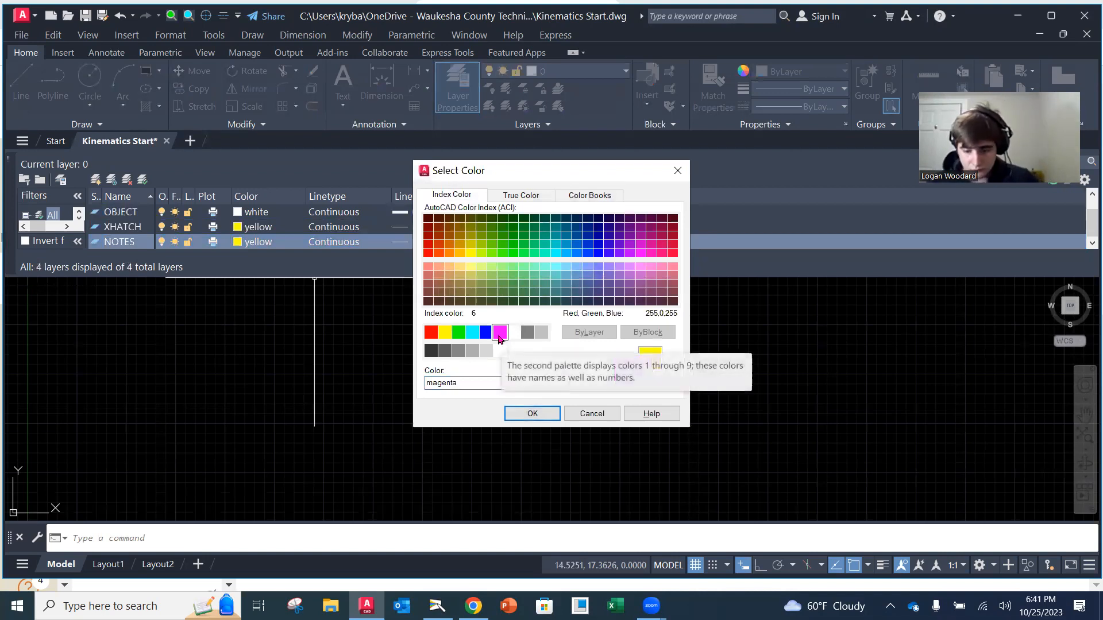
left_click(533, 414)
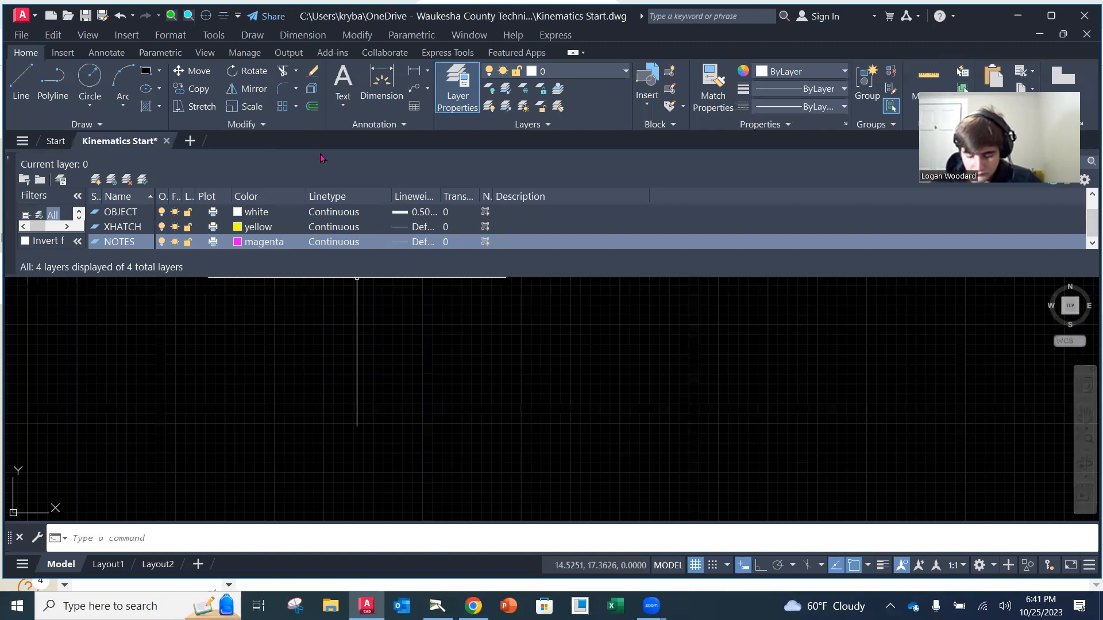
Create another new layer named HIDDEN based on the NOTES layer
left_click(131, 242)
key("alt+n")
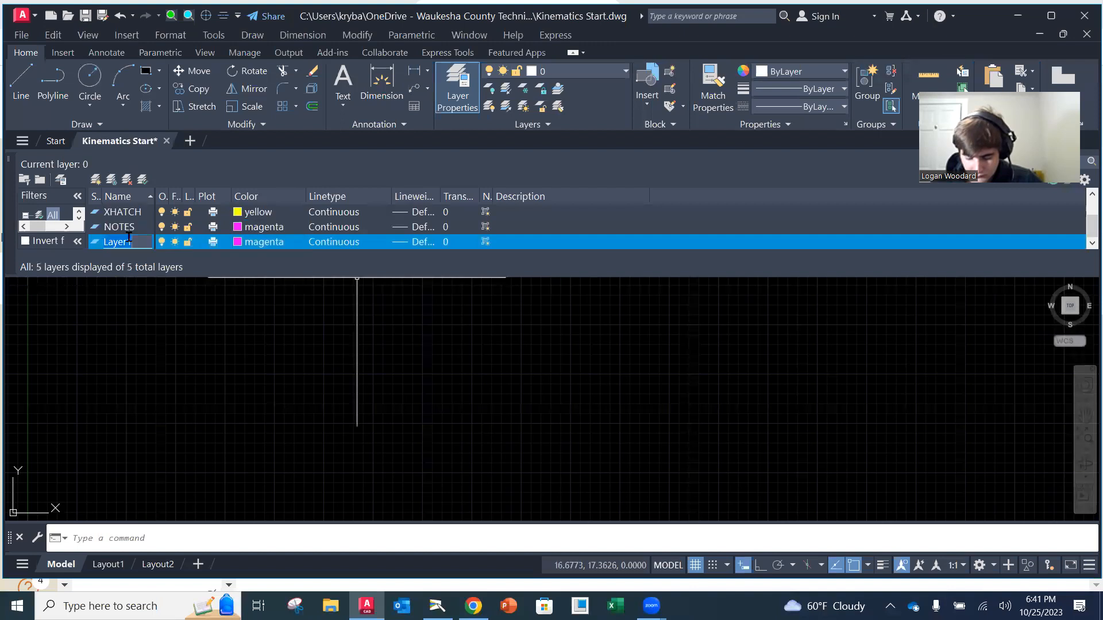
type("HIDEN")
key("BackSpace")
key("BackSpace")
type("DE")
key("BackSpace")
type("EN")
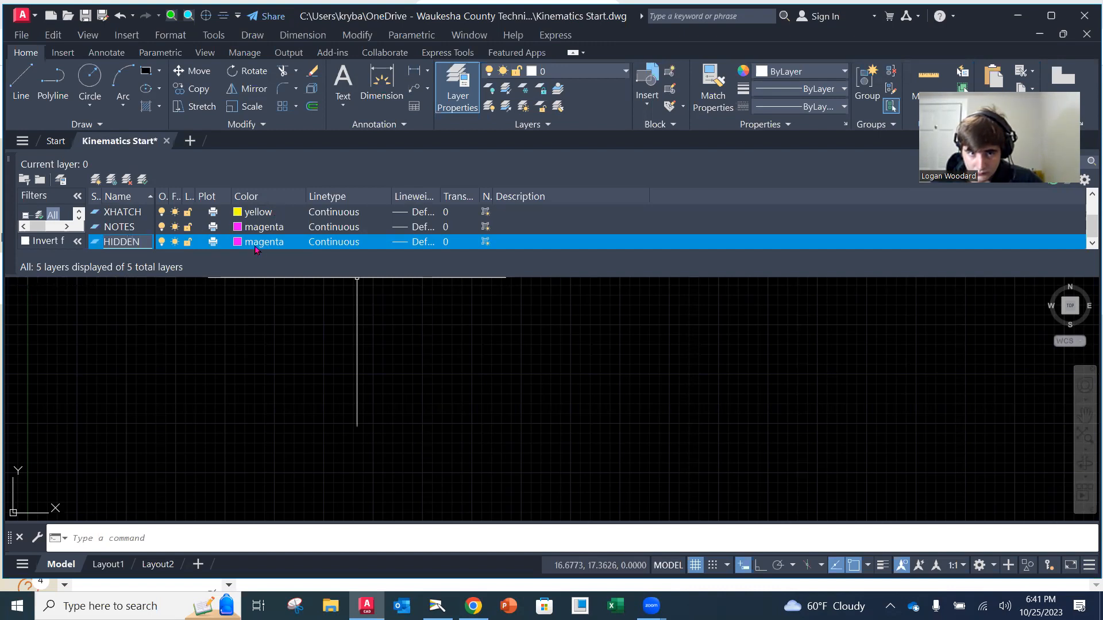
Set the HIDDEN layer's colour to green and keep its lineweight at Default
left_click(242, 242)
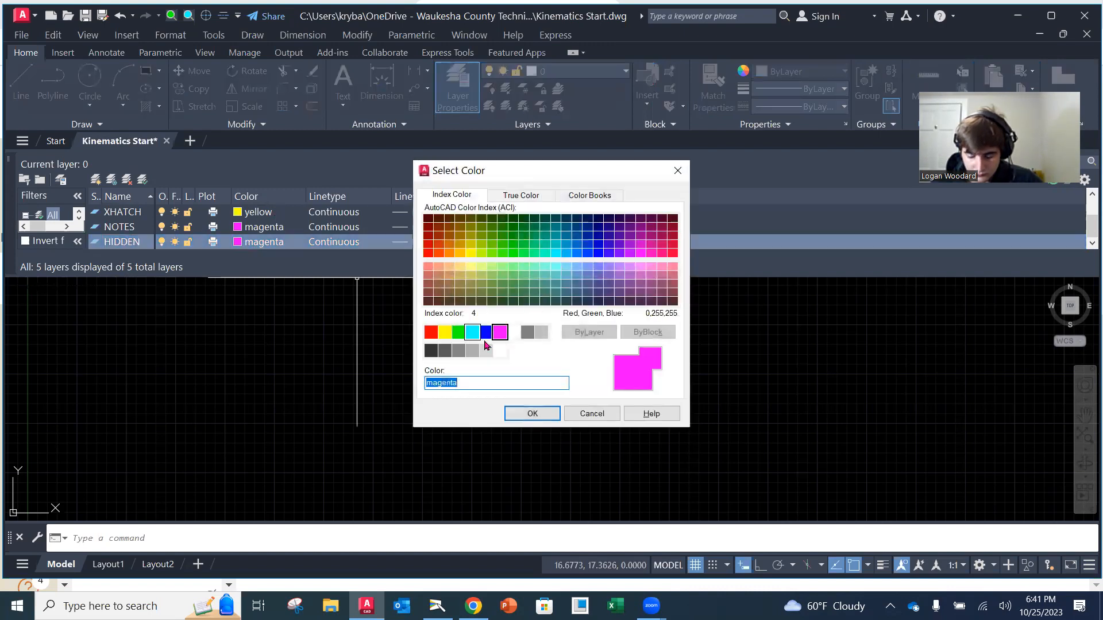
left_click(458, 332)
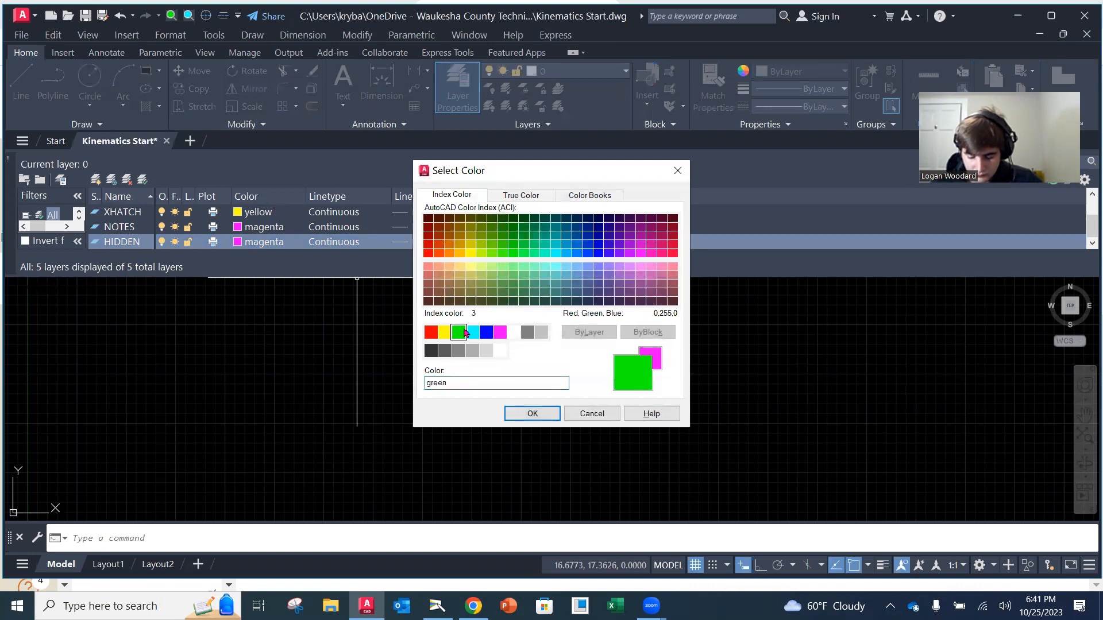
left_click(531, 414)
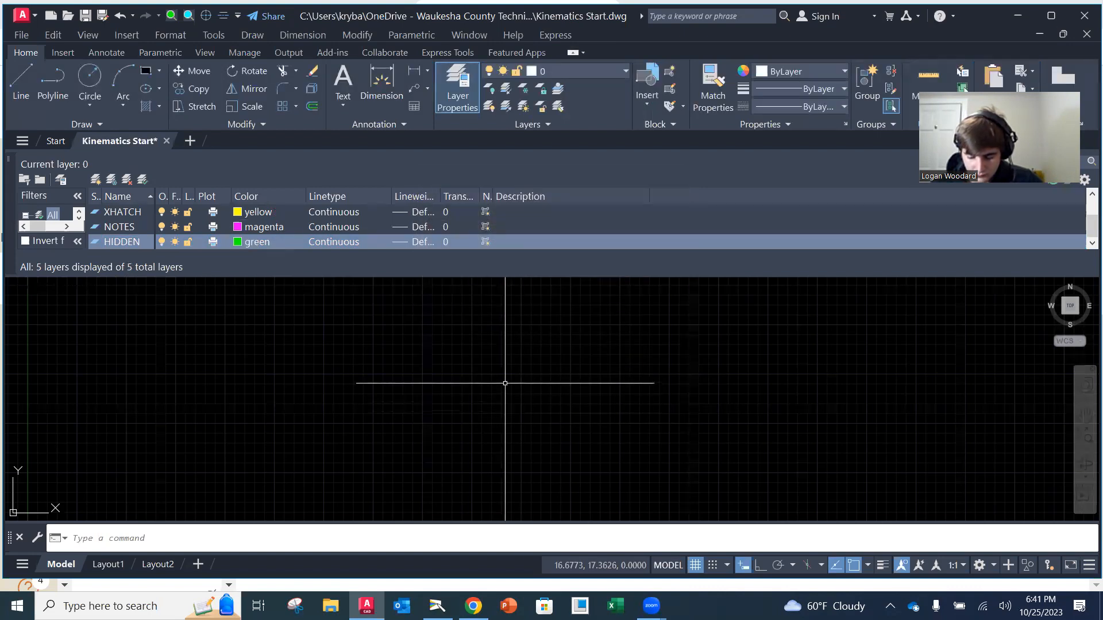
left_click(414, 242)
left_click(414, 244)
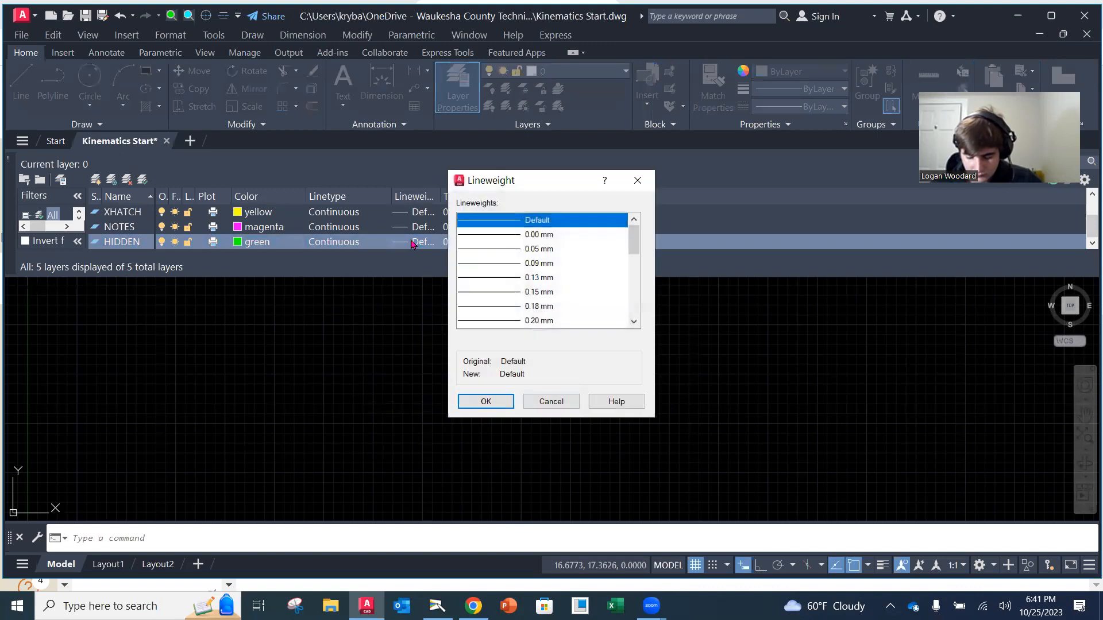
left_click(486, 401)
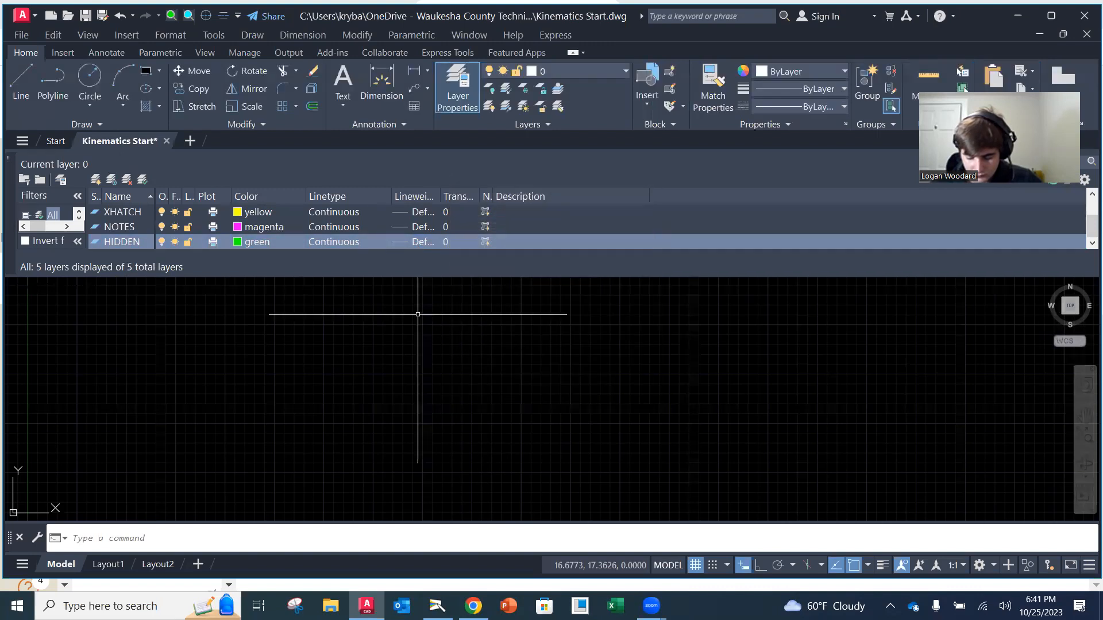
Load the HIDDEN linetype from acad.lin and assign it to the HIDDEN layer
left_click(343, 244)
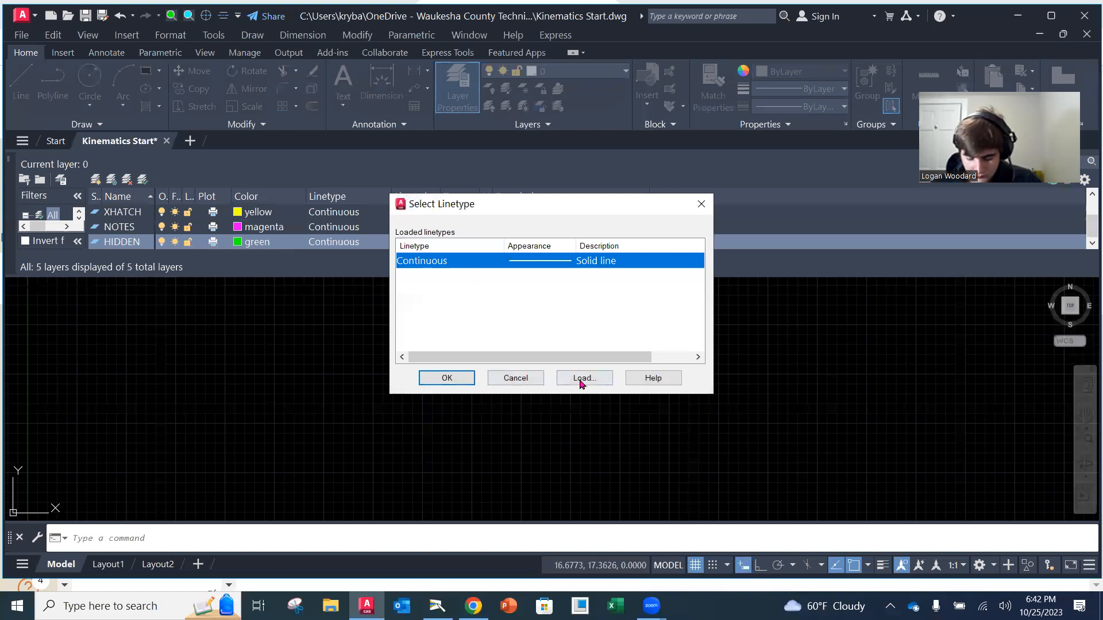
left_click(582, 378)
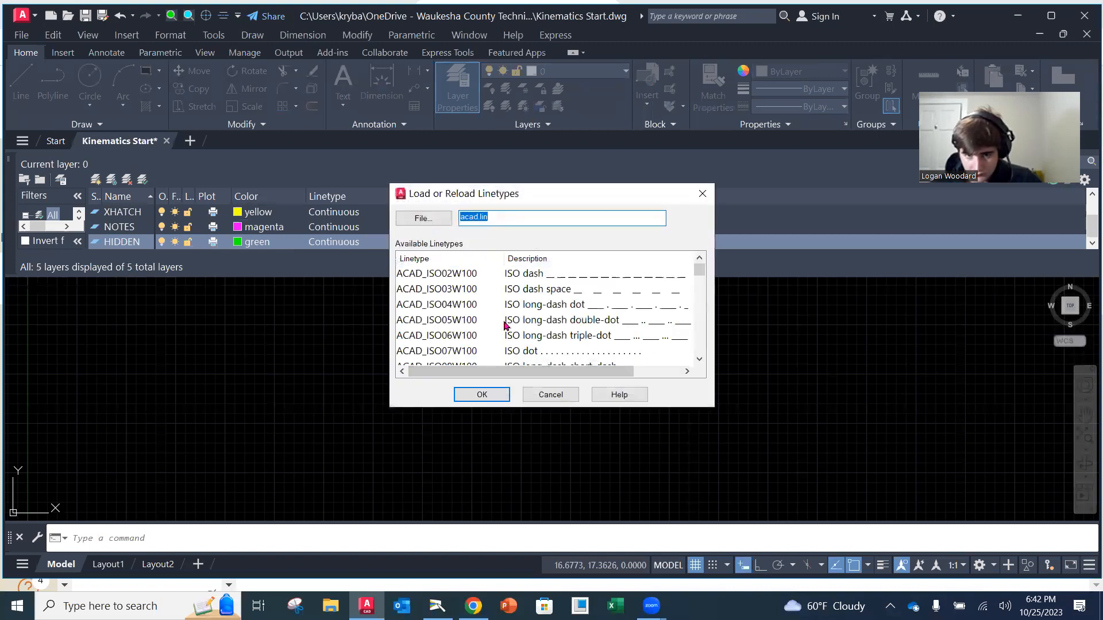
scroll(505, 322, "down", 5)
scroll(514, 307, "down", 6)
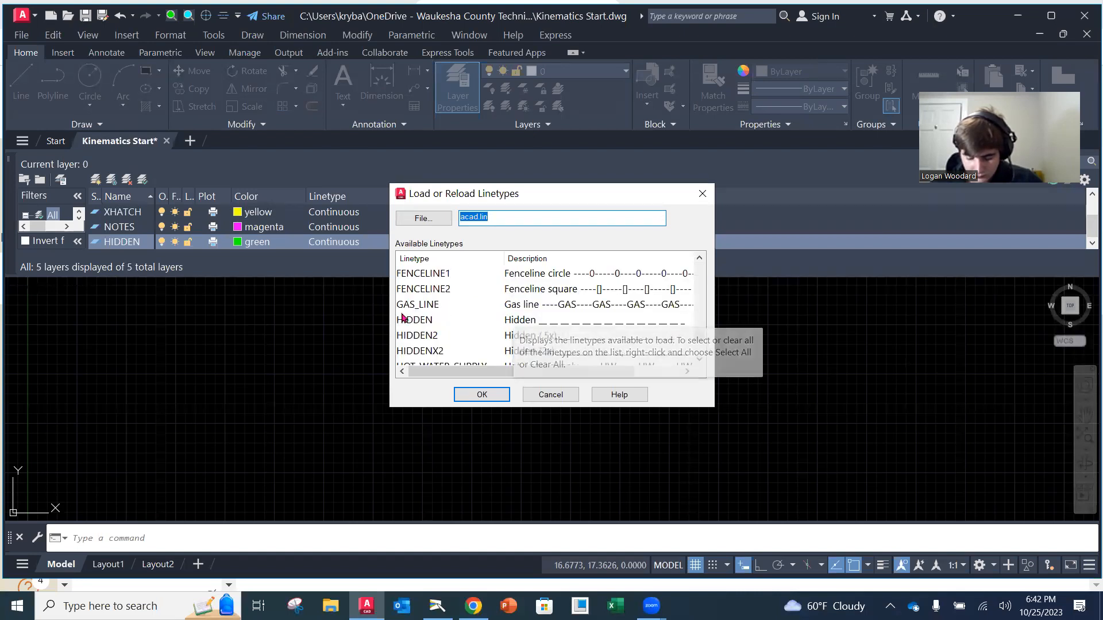
left_click(409, 319)
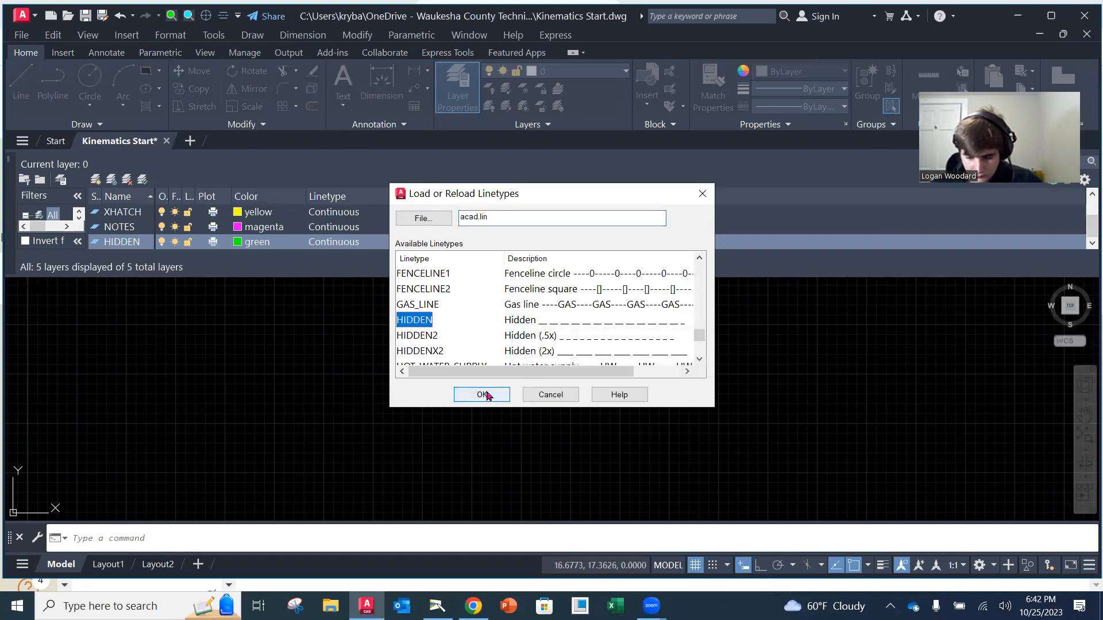
left_click(482, 395)
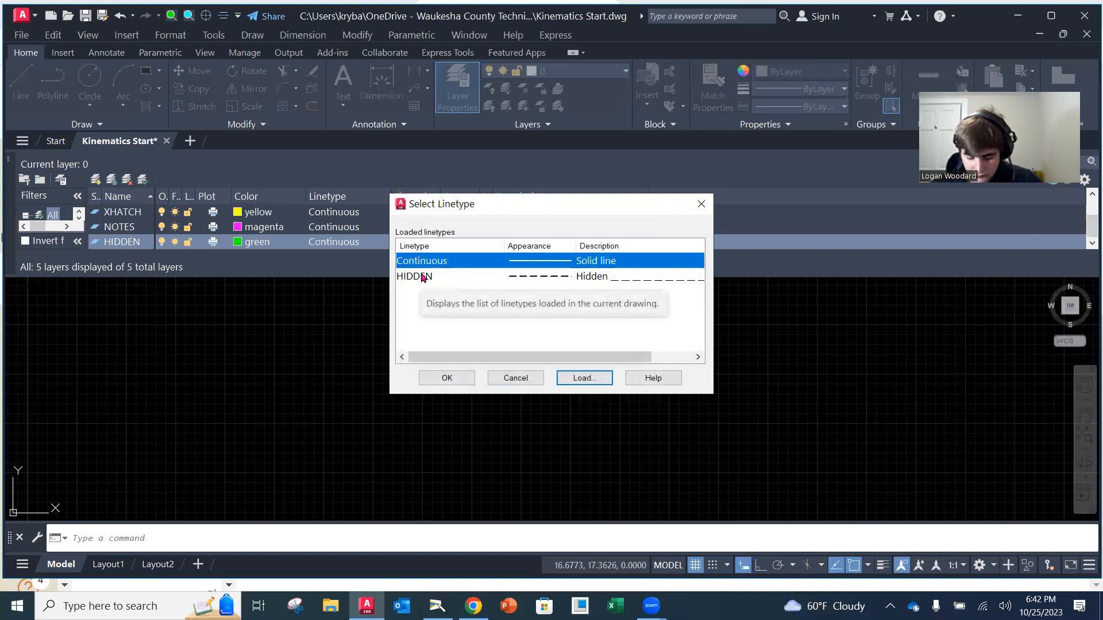
left_click(421, 277)
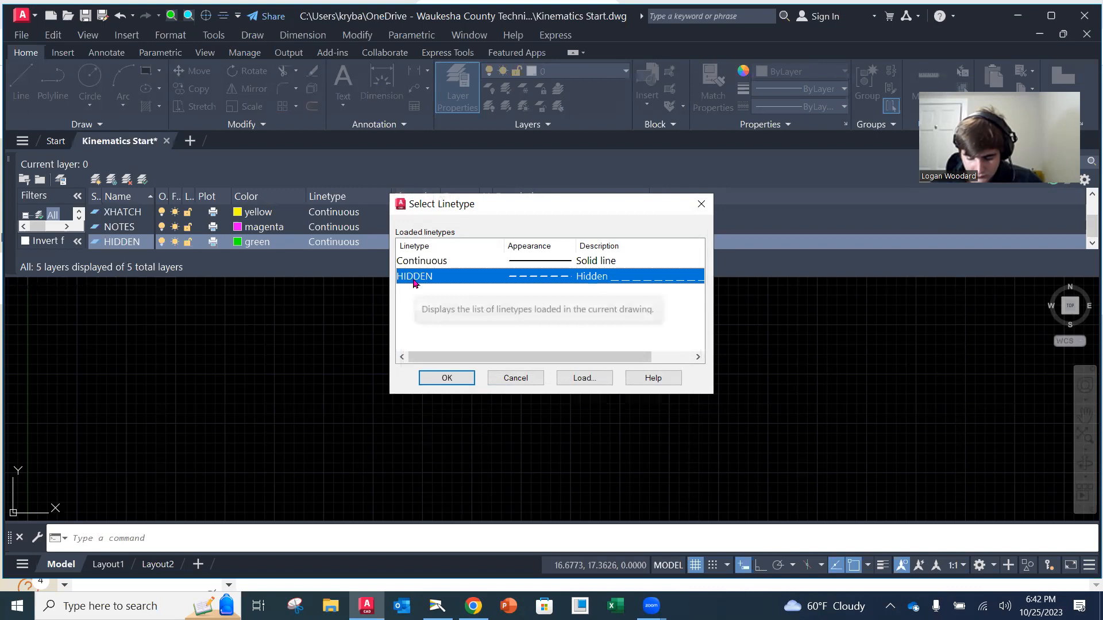
left_click(443, 378)
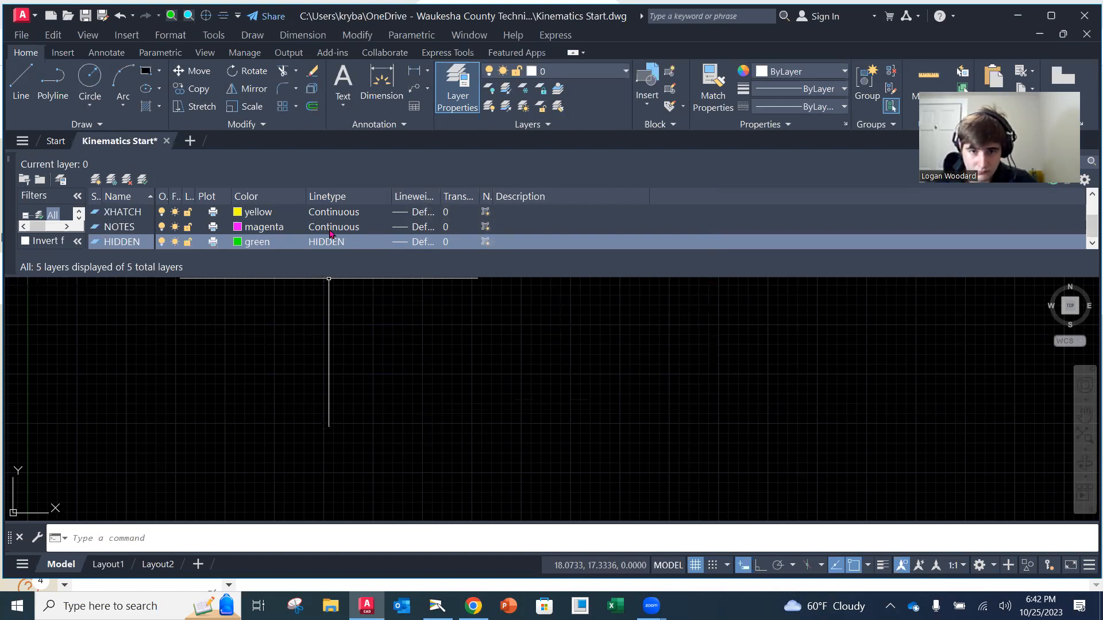
Review the layer list, close the layer properties manager and make OBJECT the current layer
scroll(253, 226, "up", 1)
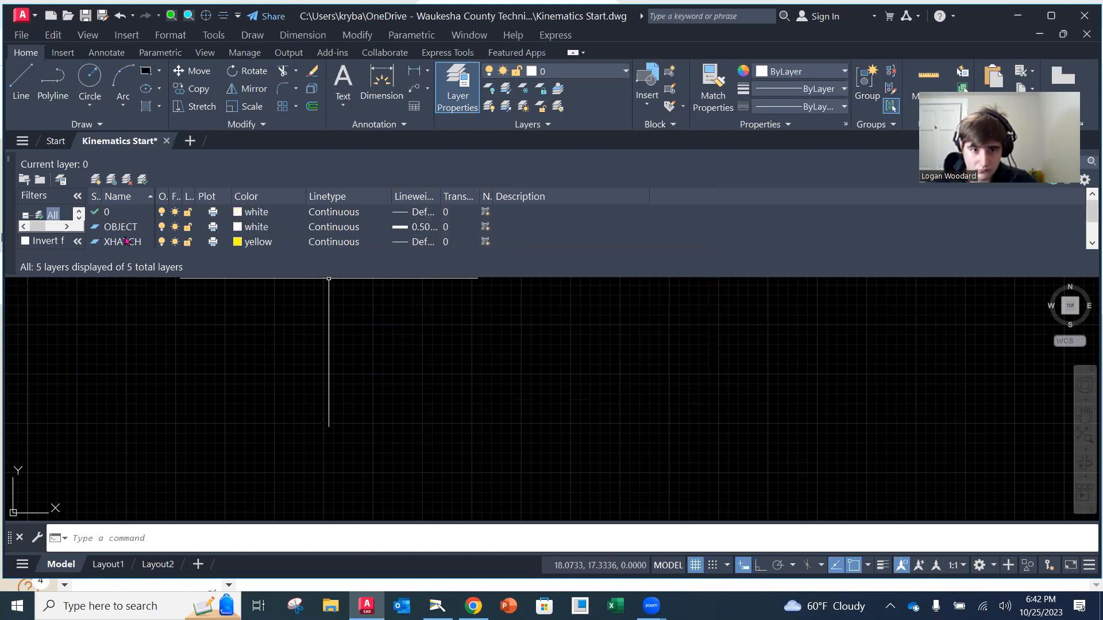
scroll(126, 241, "down", 1)
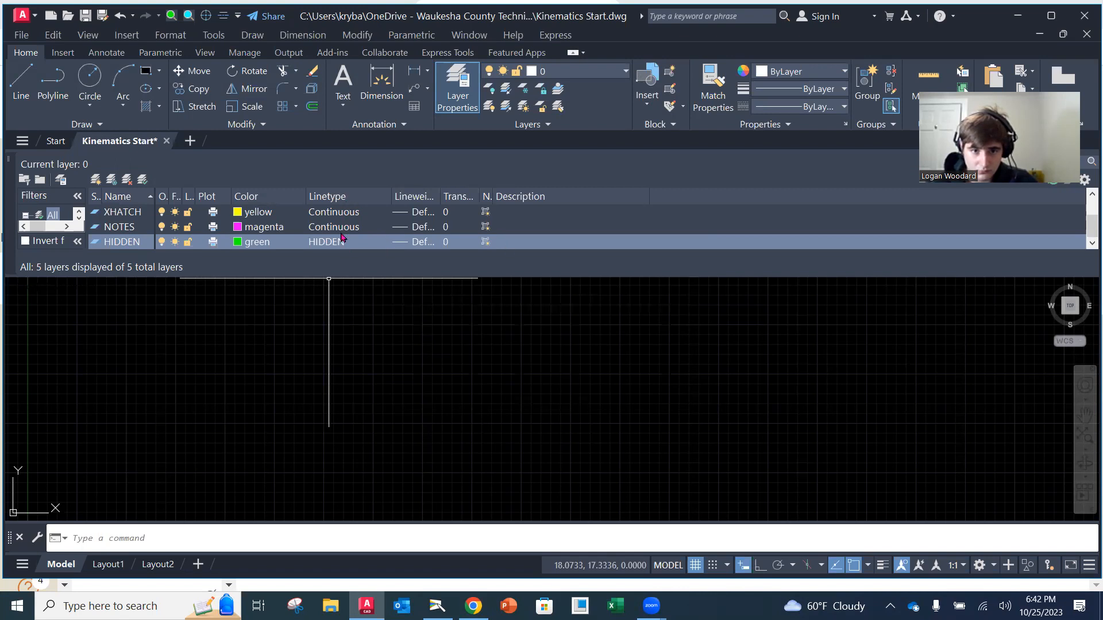
scroll(410, 248, "up", 1)
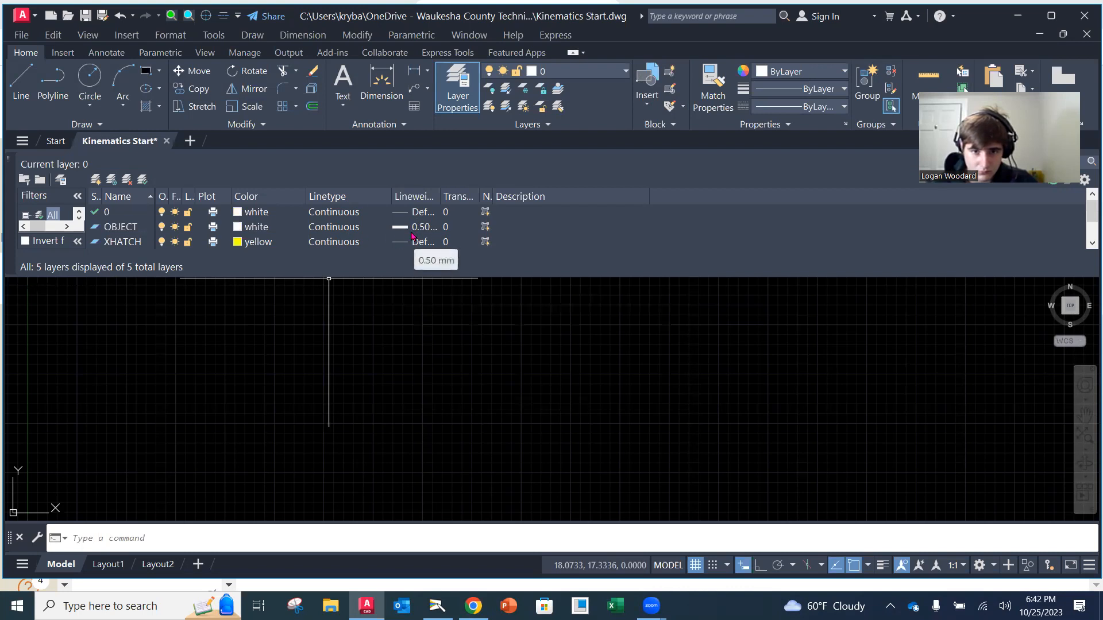
left_click(10, 159)
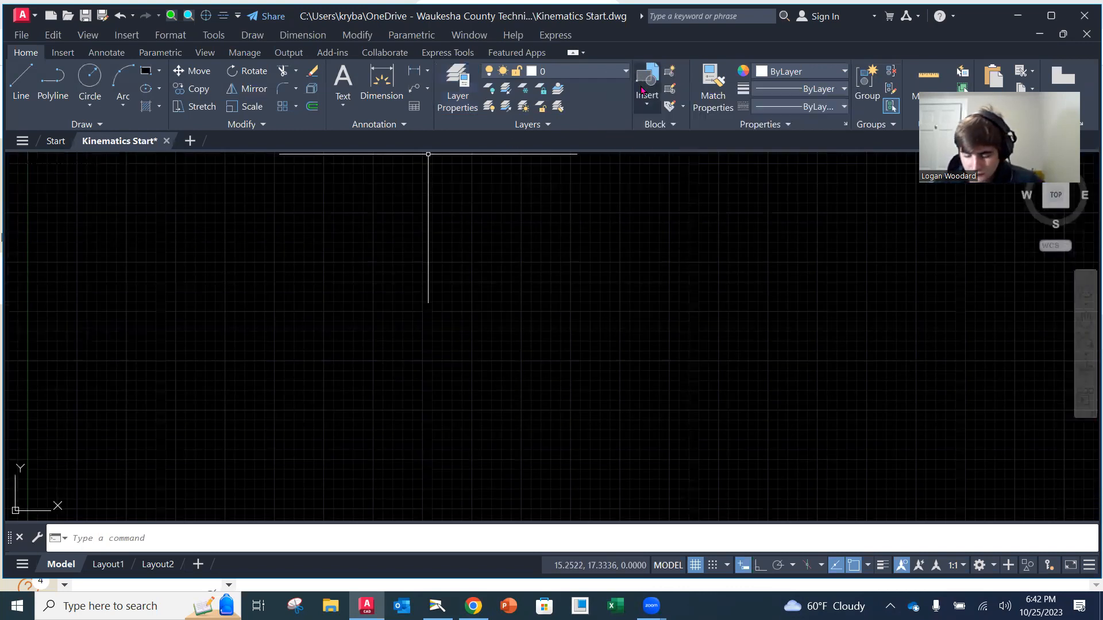
left_click(627, 72)
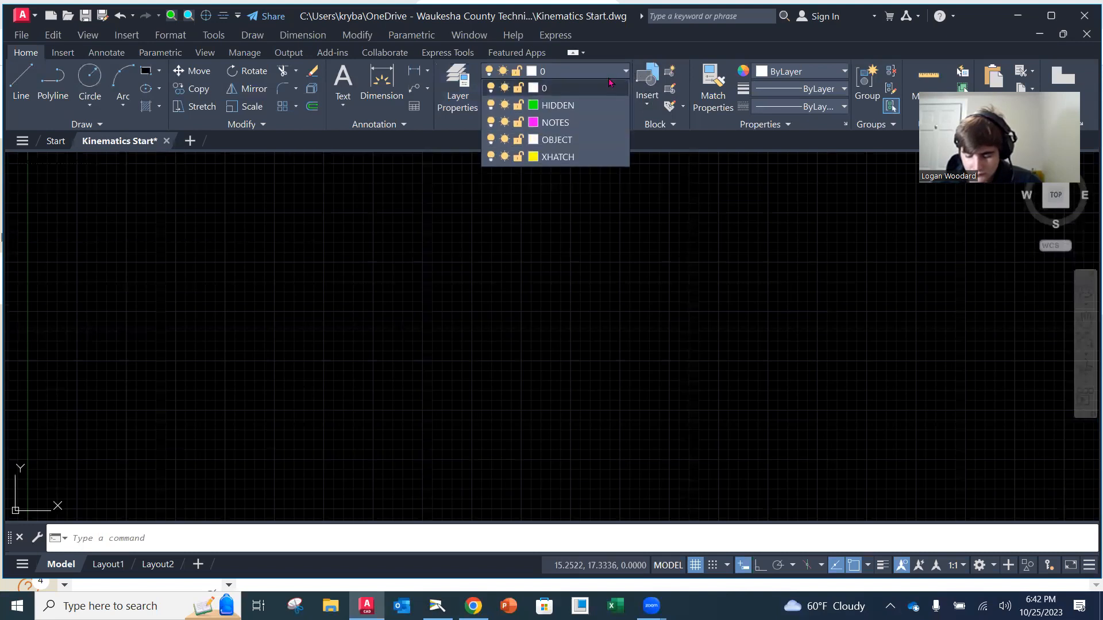
left_click(557, 140)
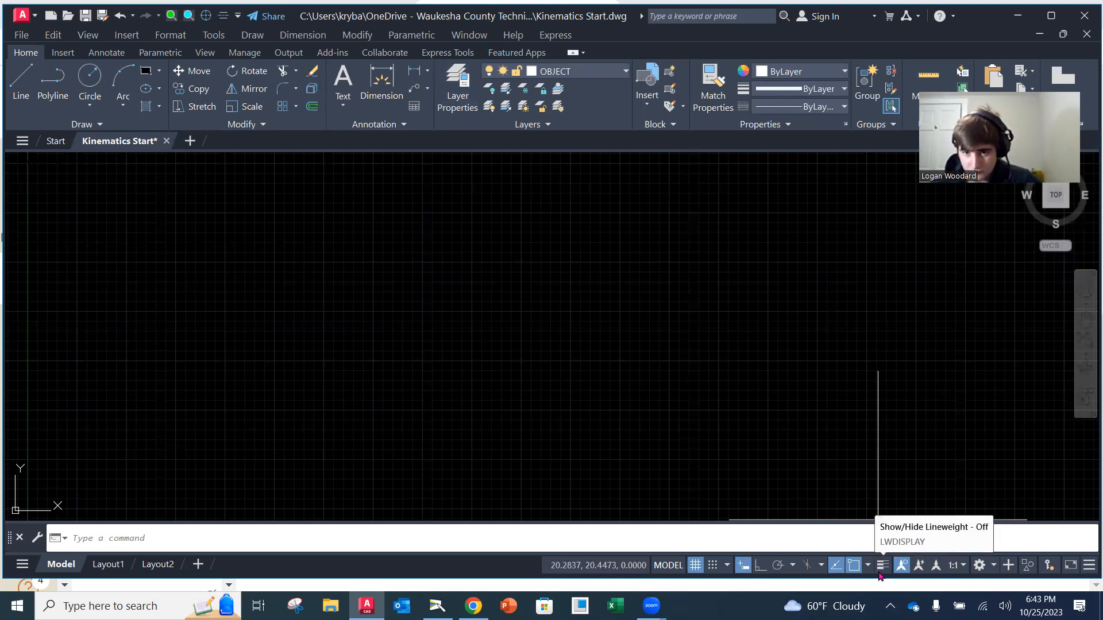
Check that LineWeight is enabled in the status bar customization and turn on lineweight display
left_click(1089, 566)
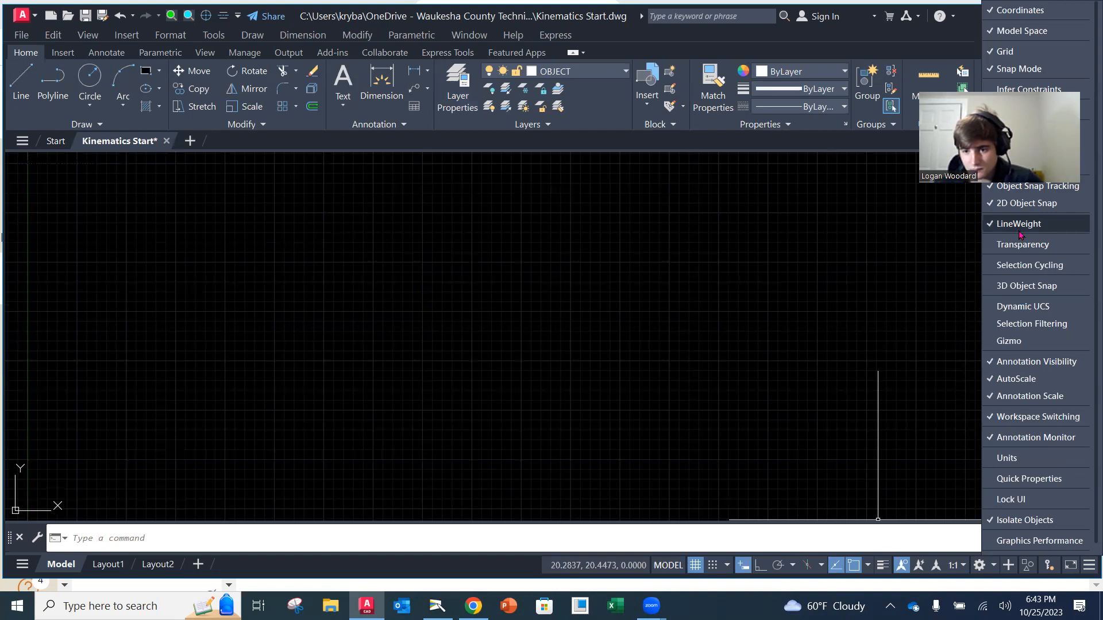
left_click(923, 303)
left_click(882, 568)
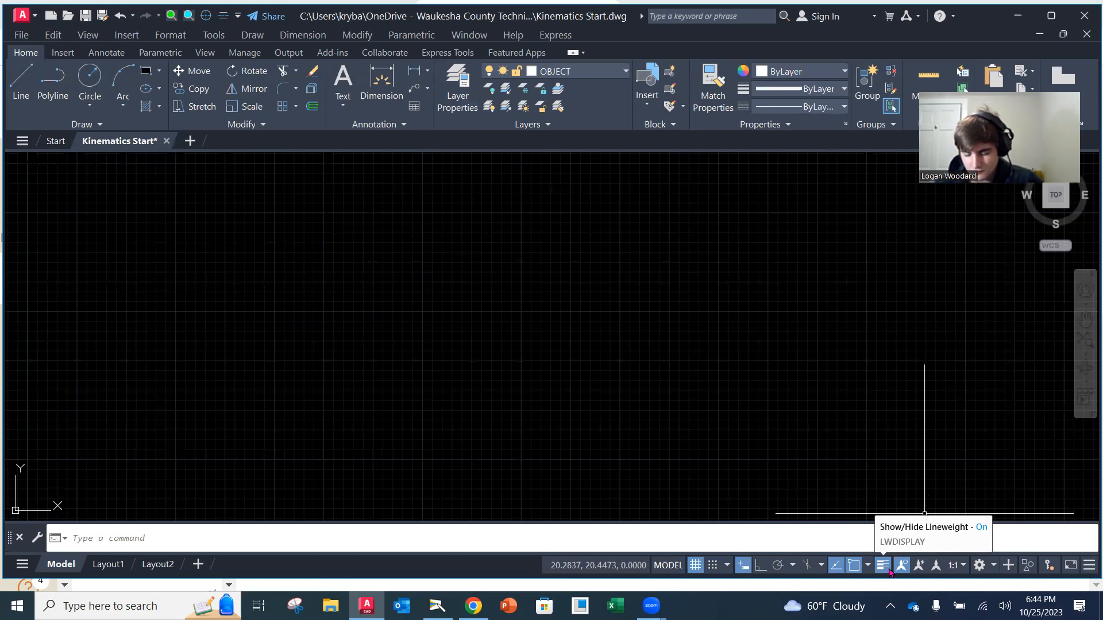
Draw a single line sloping down to the right on the OBJECT layer as a lineweight test
mouse_move(902, 511)
middle_mouse_down()
mouse_move(669, 183)
mouse_move(470, 152)
middle_mouse_up()
left_click(21, 87)
left_click(257, 238)
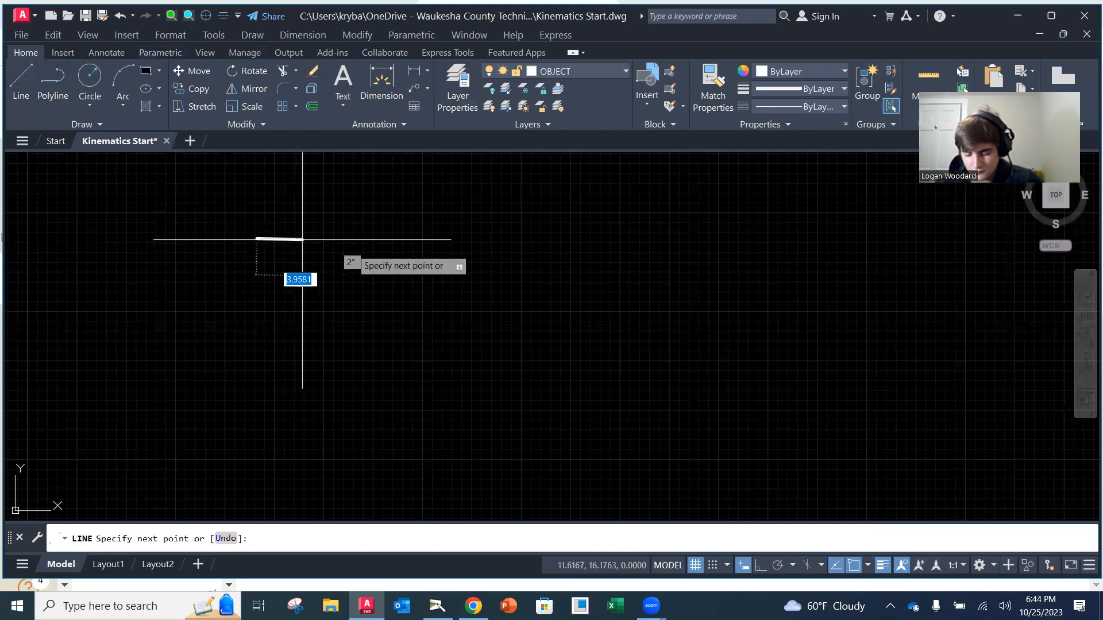
left_click(423, 283)
key("Escape")
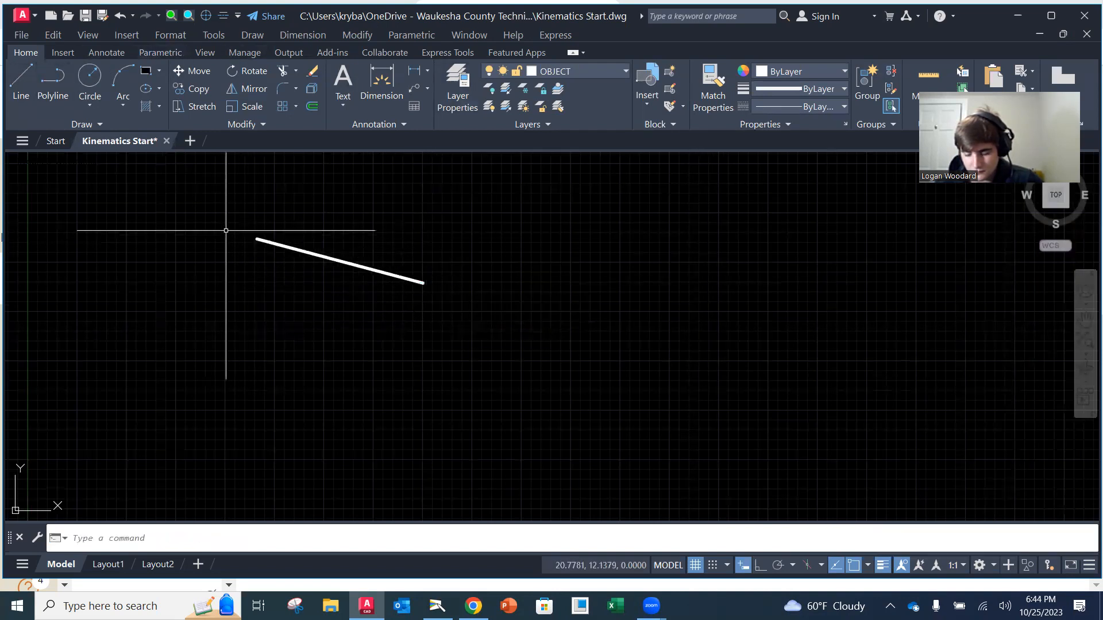
Make XHATCH the current layer and draw a second sloping line below the OBJECT line
left_click(530, 75)
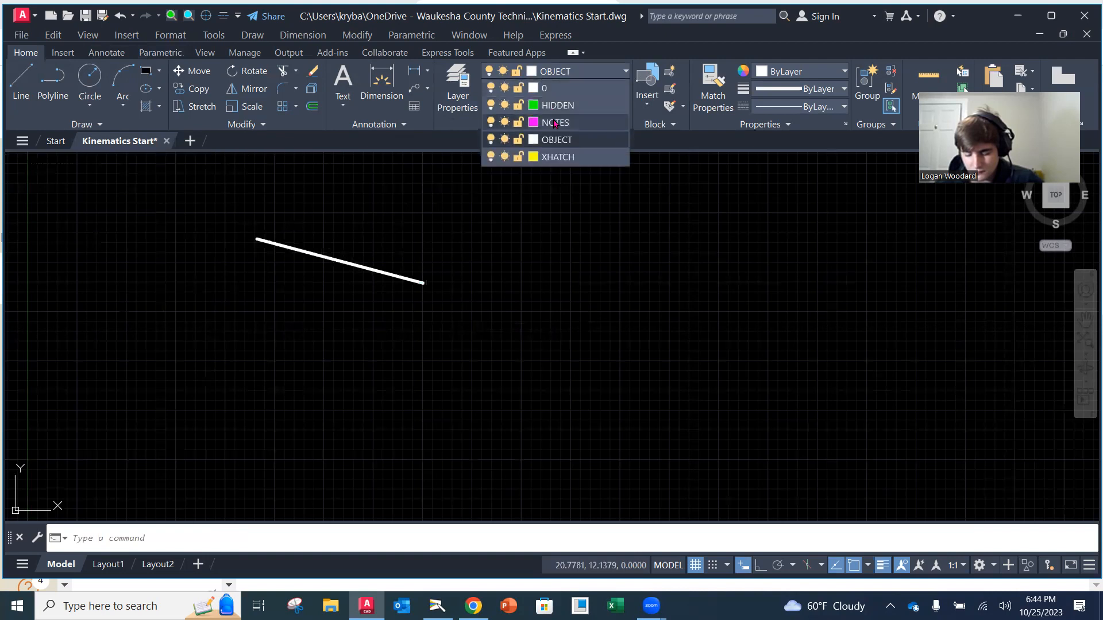
left_click(557, 157)
left_click(20, 80)
left_click(242, 265)
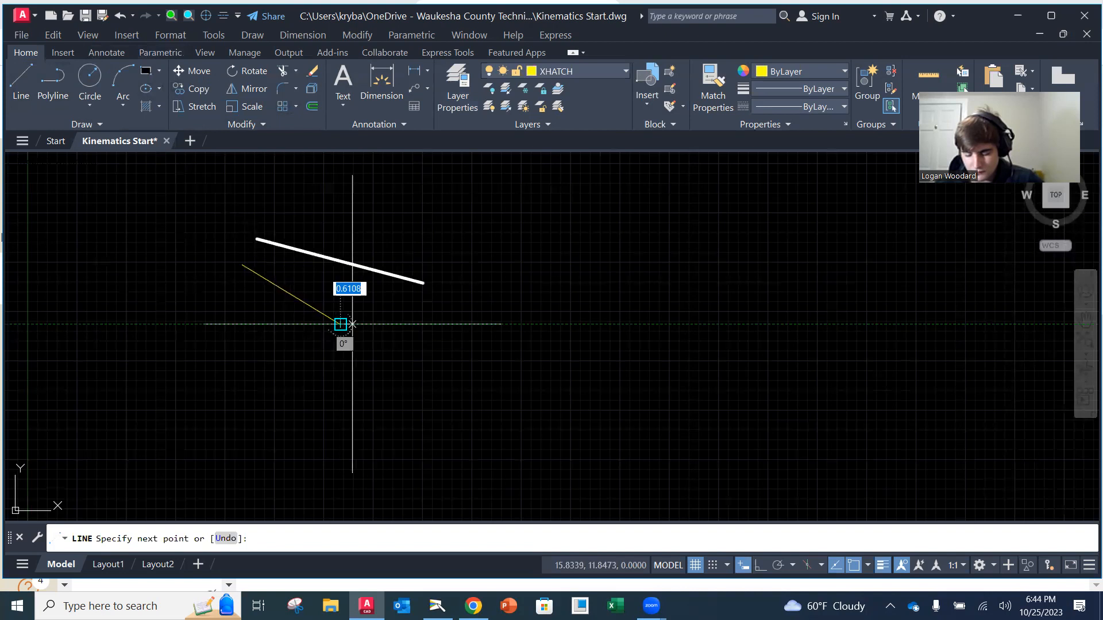
left_click(340, 324)
key("Escape")
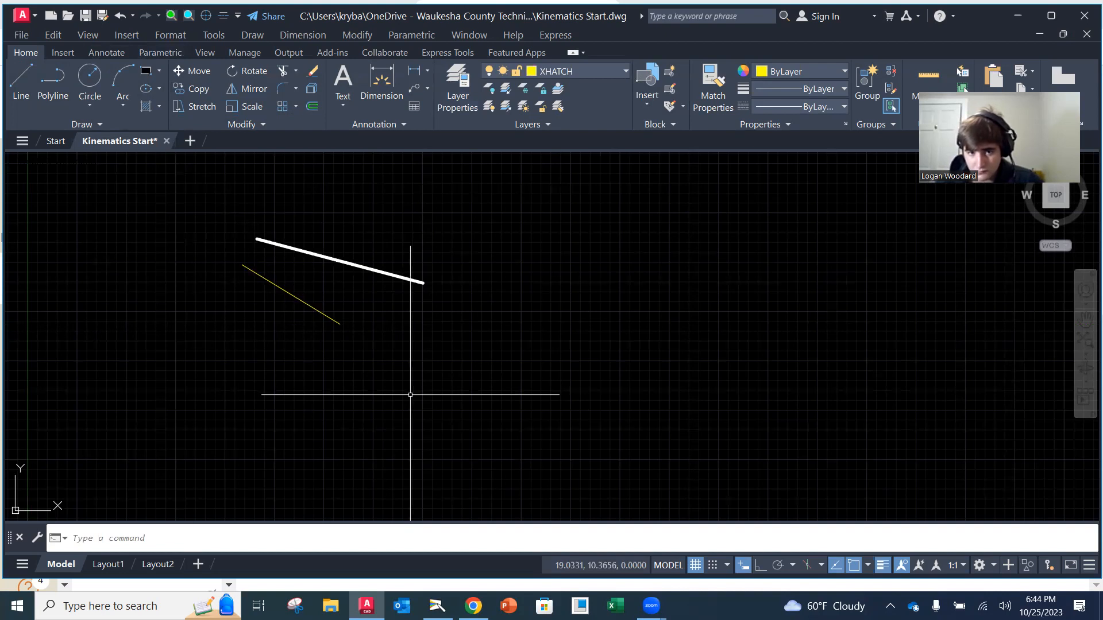
Erase the two sample lines with the Erase command and make OBJECT the current layer
type("e")
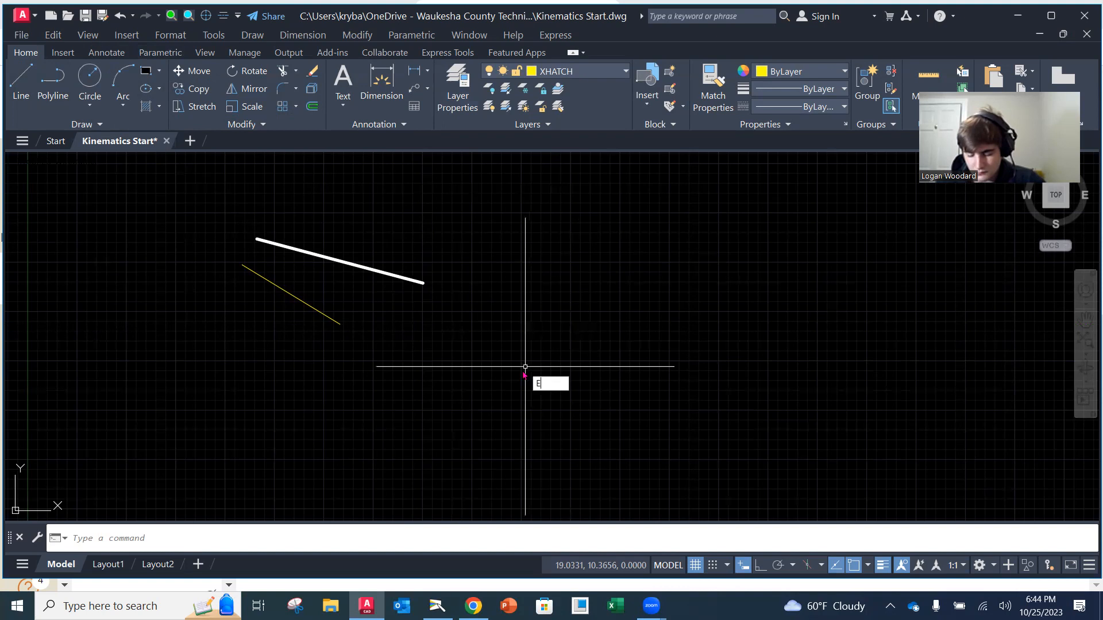
key("Return")
left_click(524, 381)
left_click(342, 229)
key("Return")
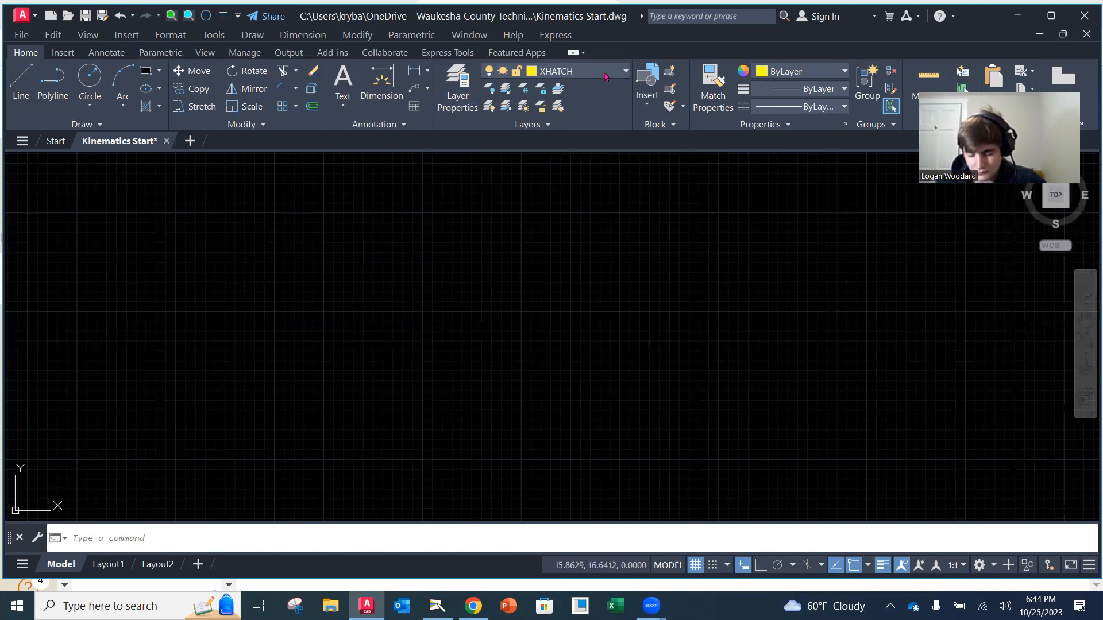
left_click(608, 76)
left_click(572, 138)
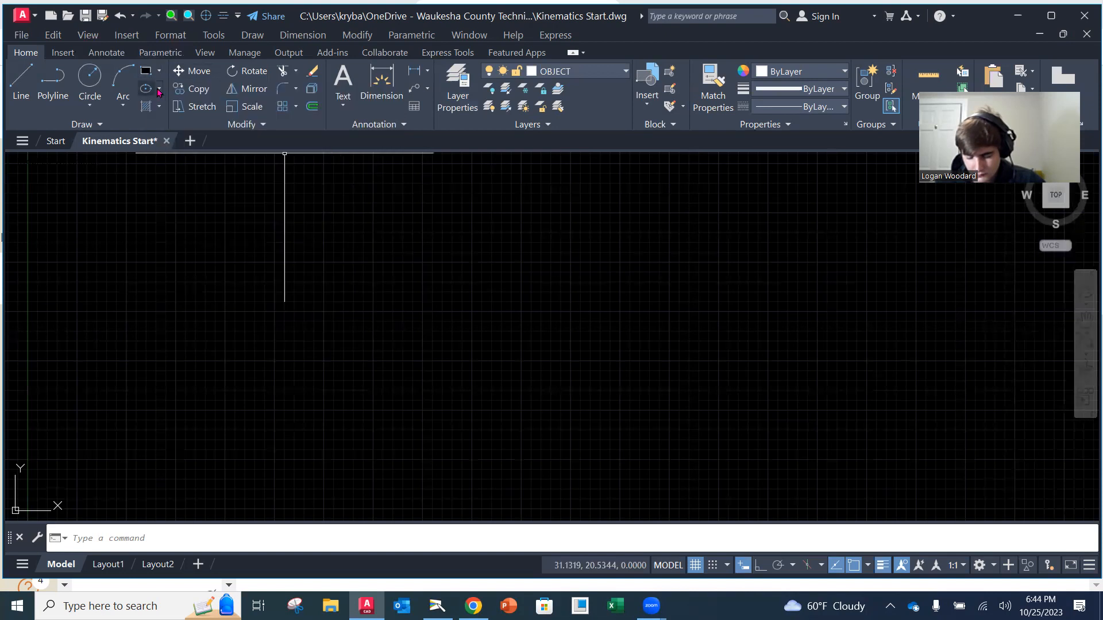
Start a line on the OBJECT layer with its first point at the origin (0,0)
left_click(21, 78)
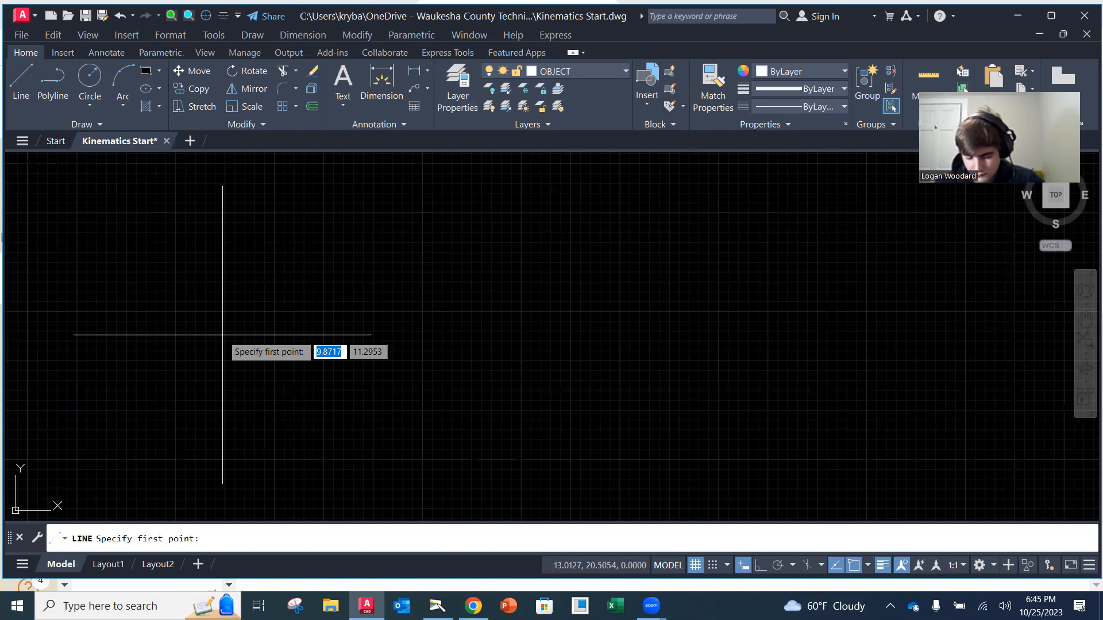
type("0")
key("Tab")
type("0")
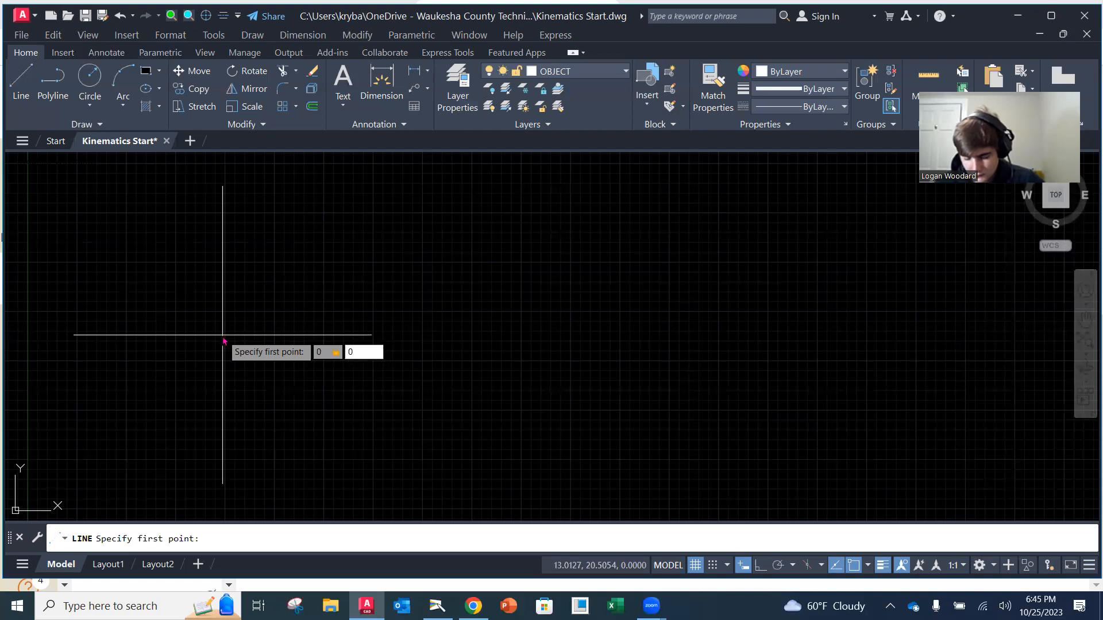
key("Return")
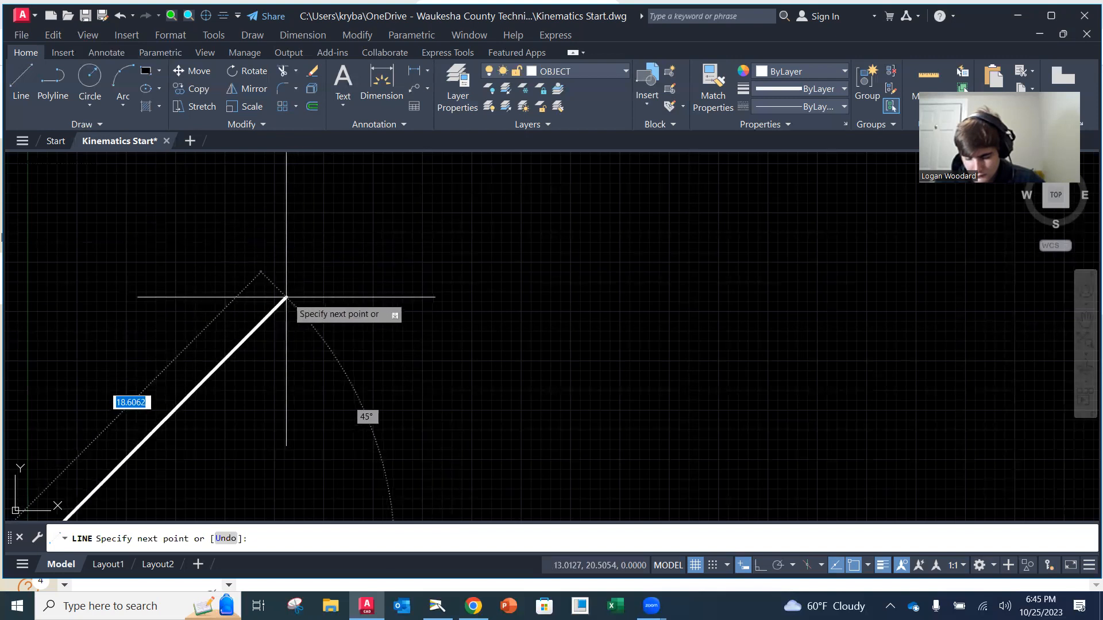
scroll(289, 298, "down", 2)
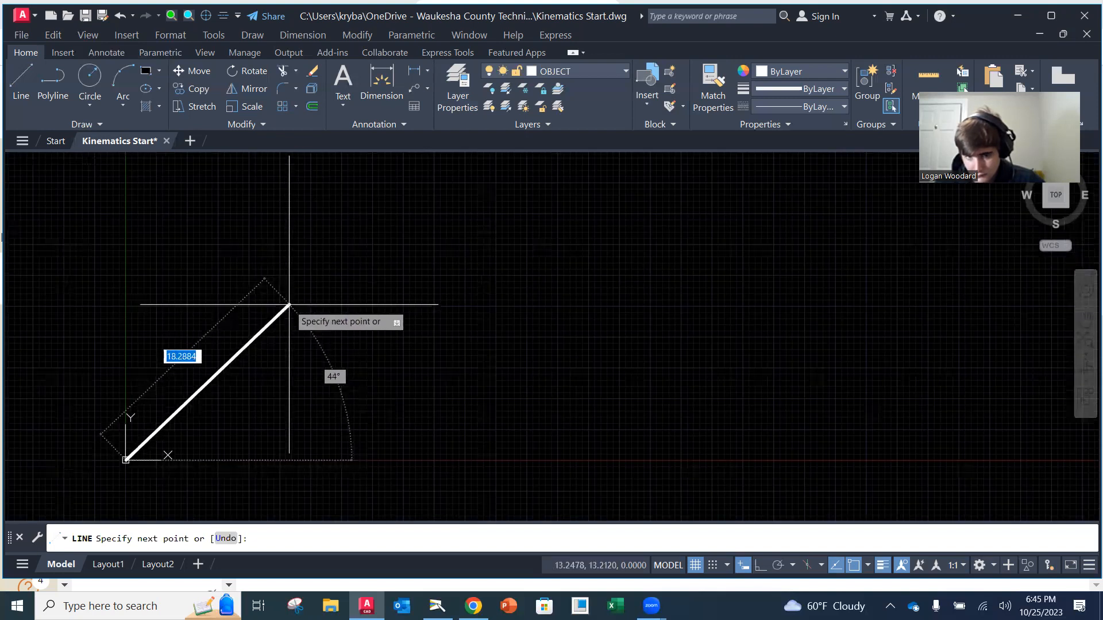
scroll(262, 276, "down", 2)
middle_click(219, 365)
middle_click(219, 364)
scroll(402, 359, "up", 2)
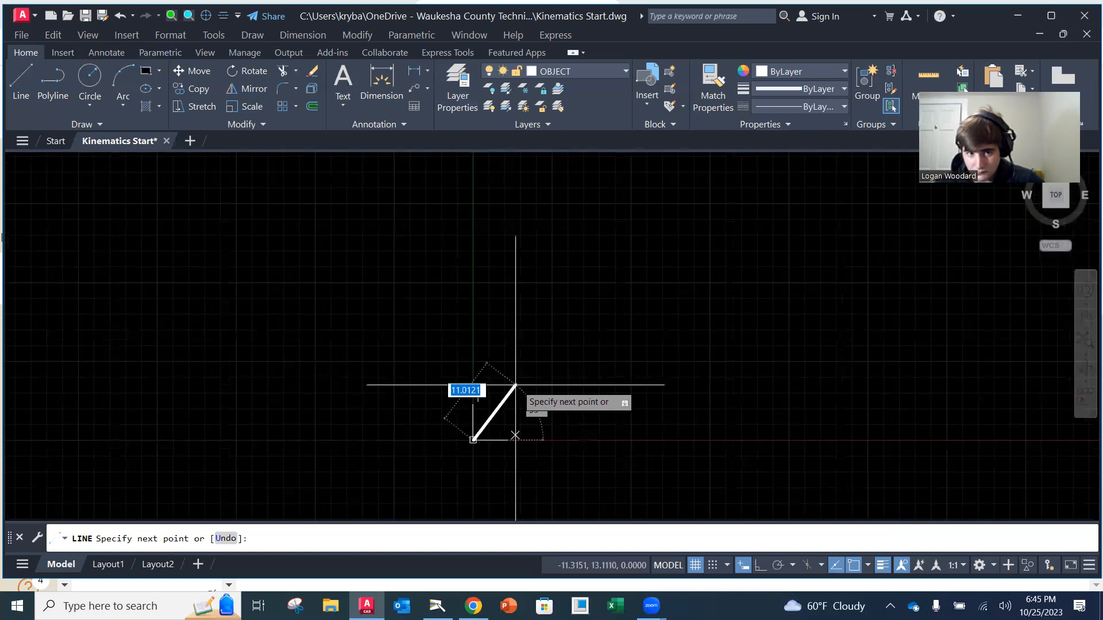
scroll(580, 394, "up", 2)
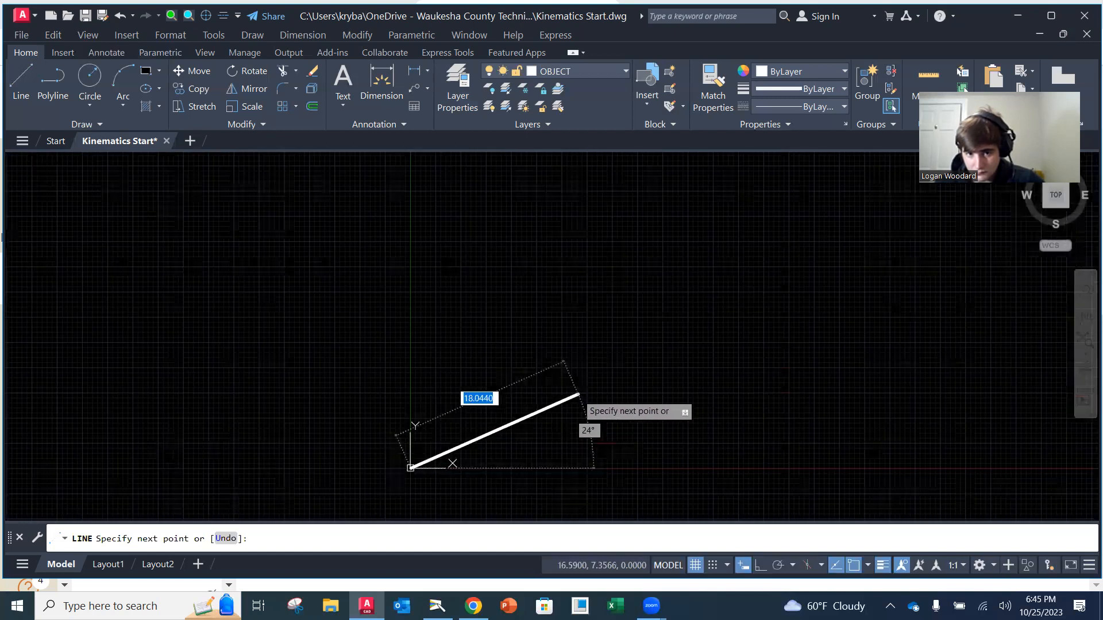
scroll(554, 396, "down", 2)
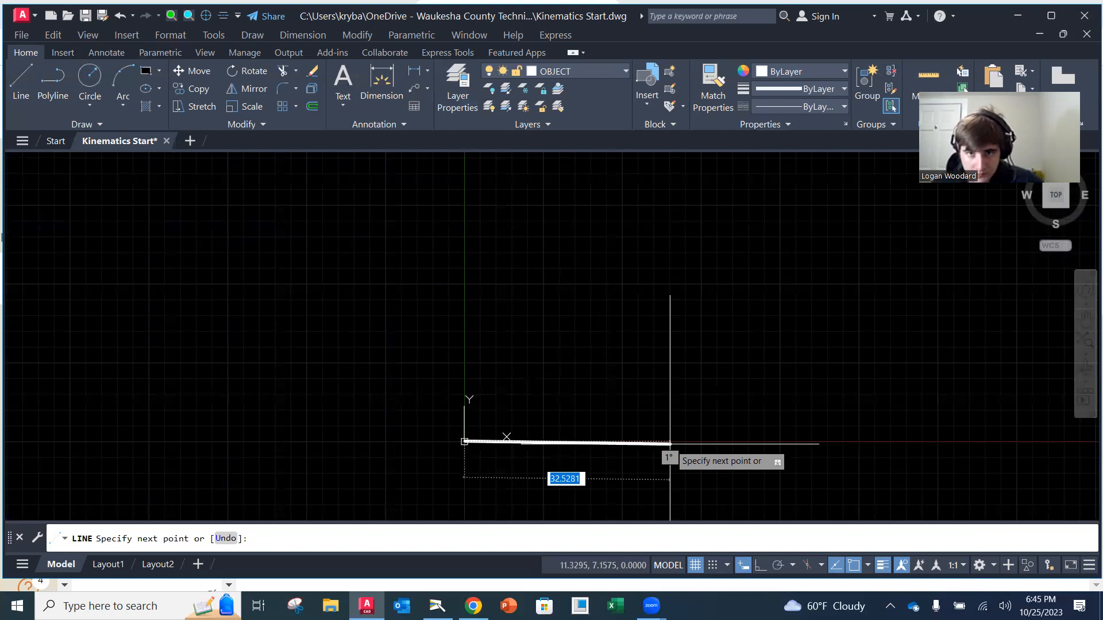
Turn on Ortho mode for the line in progress and check the status bar customization options
left_click(761, 568)
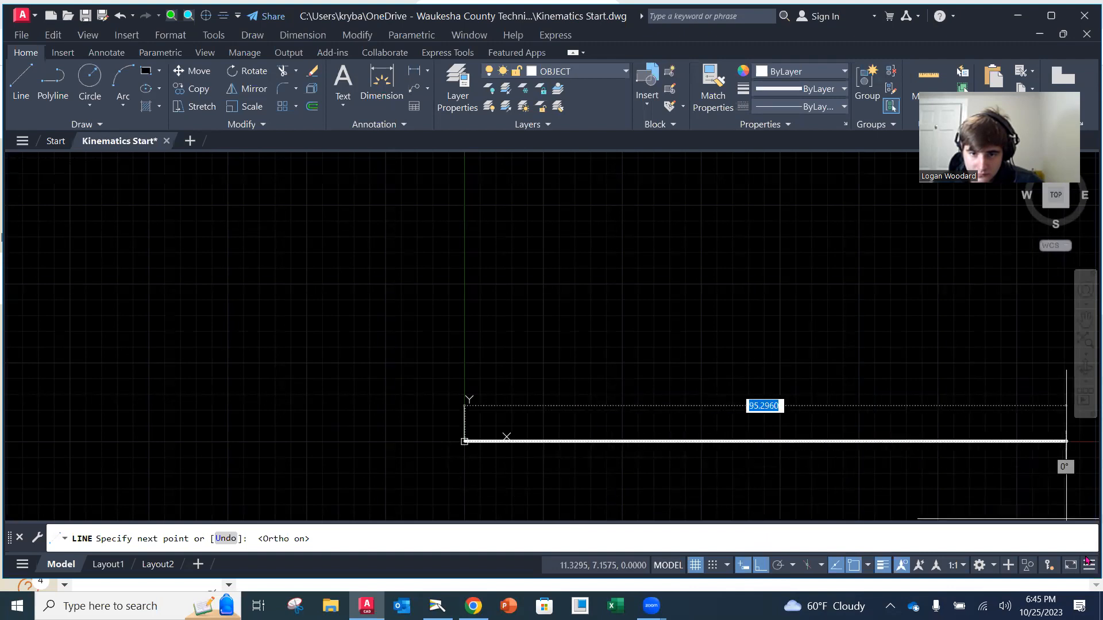
left_click(1089, 565)
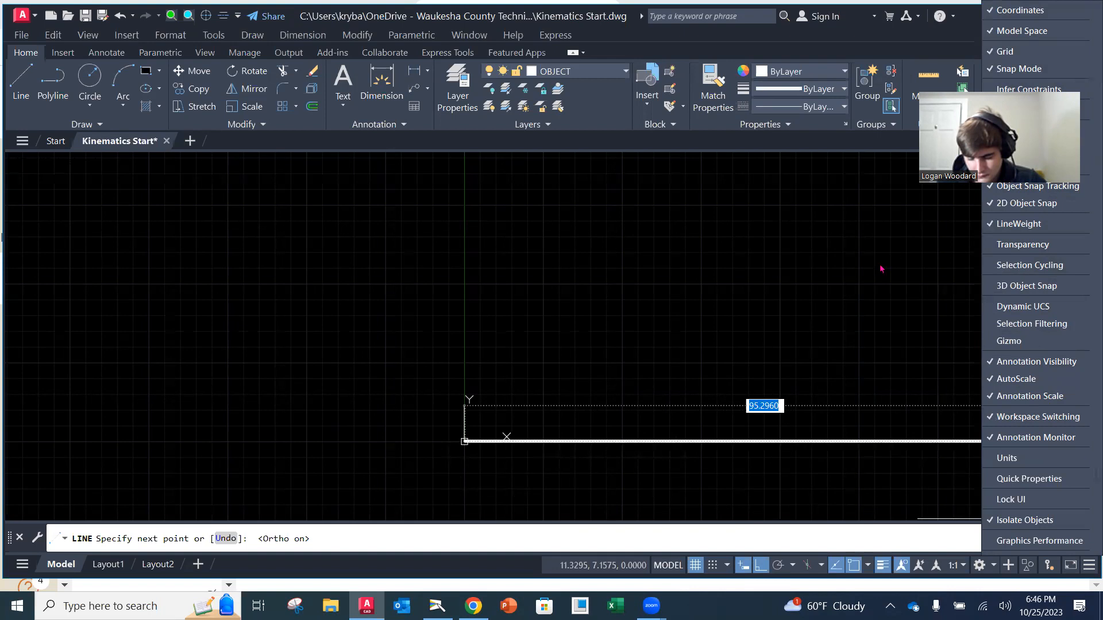
left_click(783, 352)
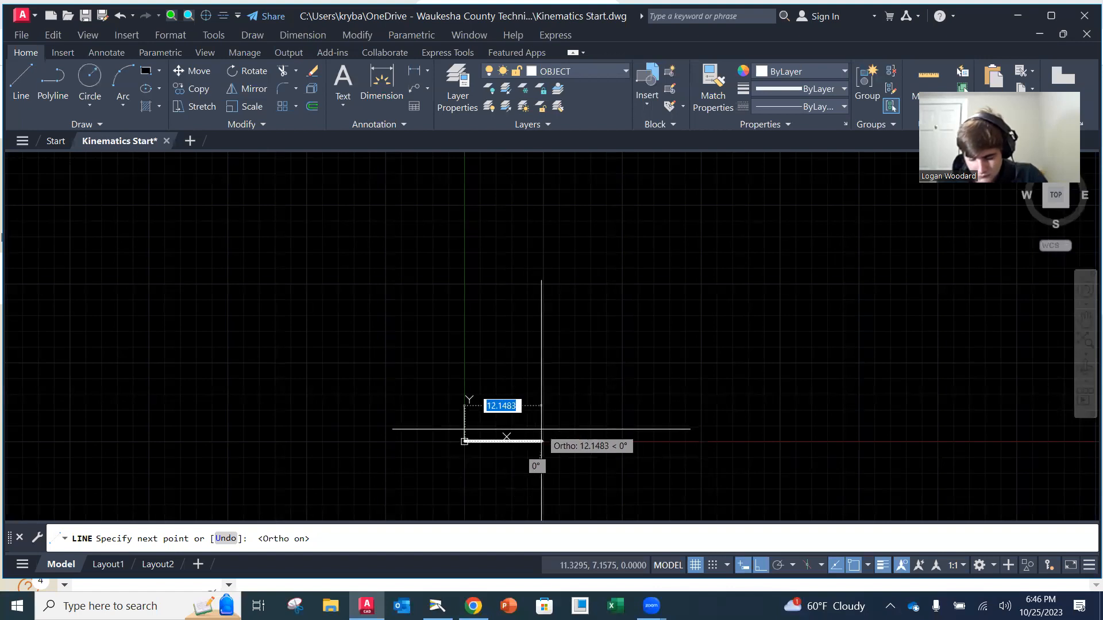
Draw a closed rectangle from the origin, 11 units wide and 8 units high, and end the Line command
type("11")
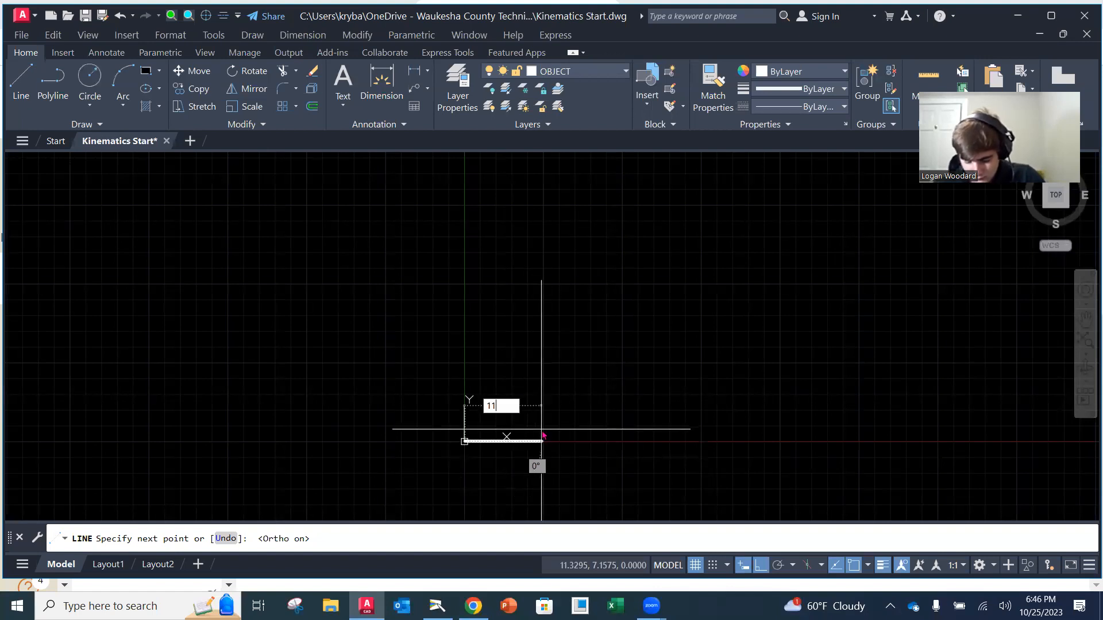
key("Return")
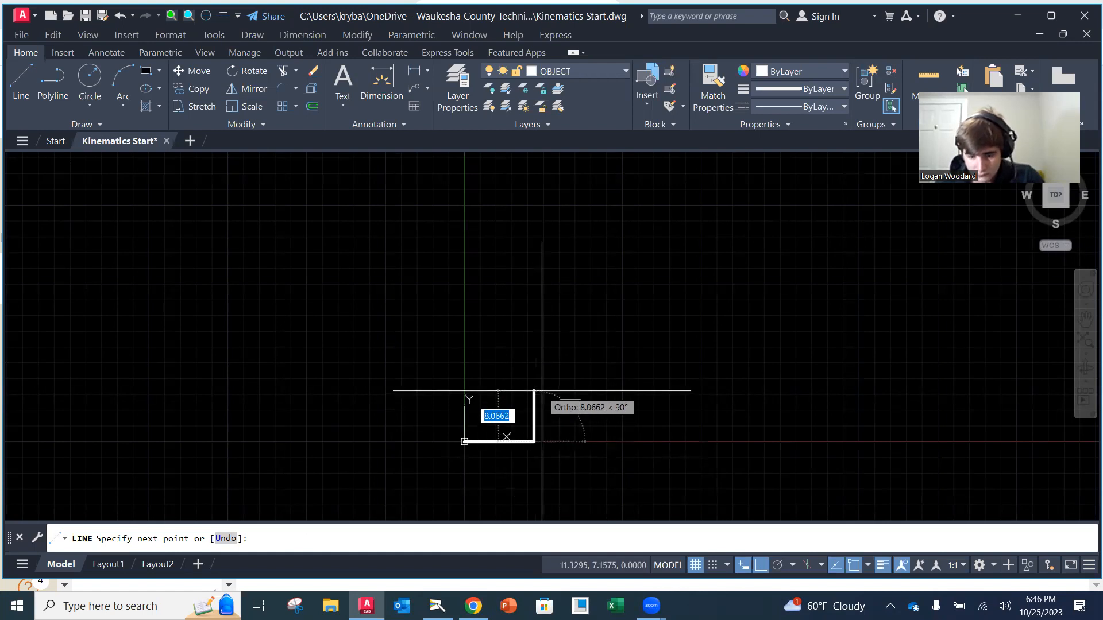
type("8.5")
key("Return")
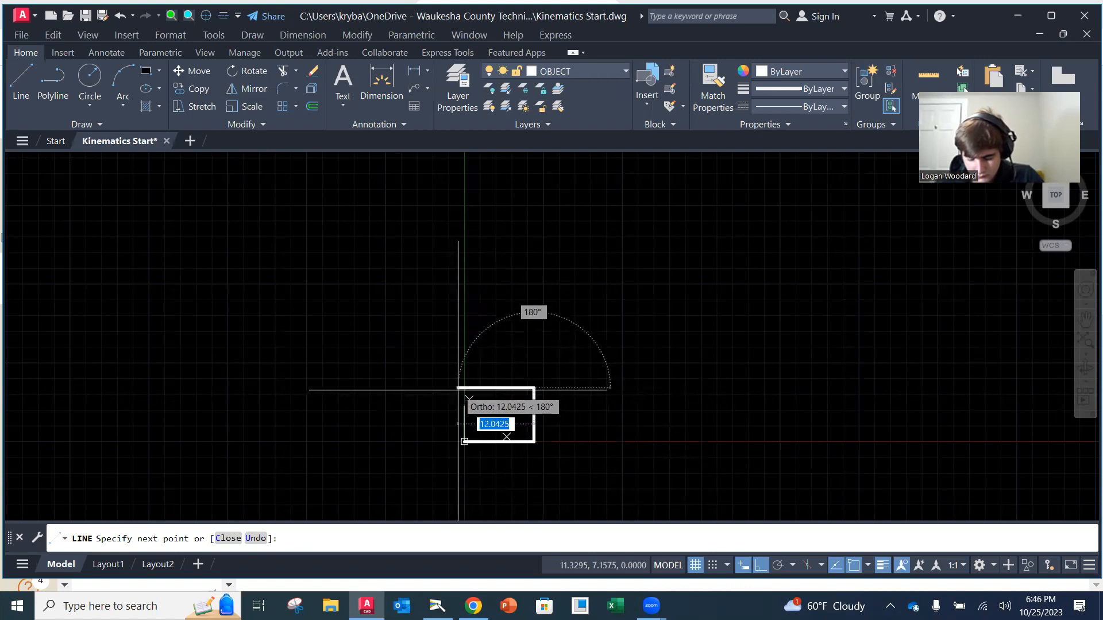
type("11")
key("Return")
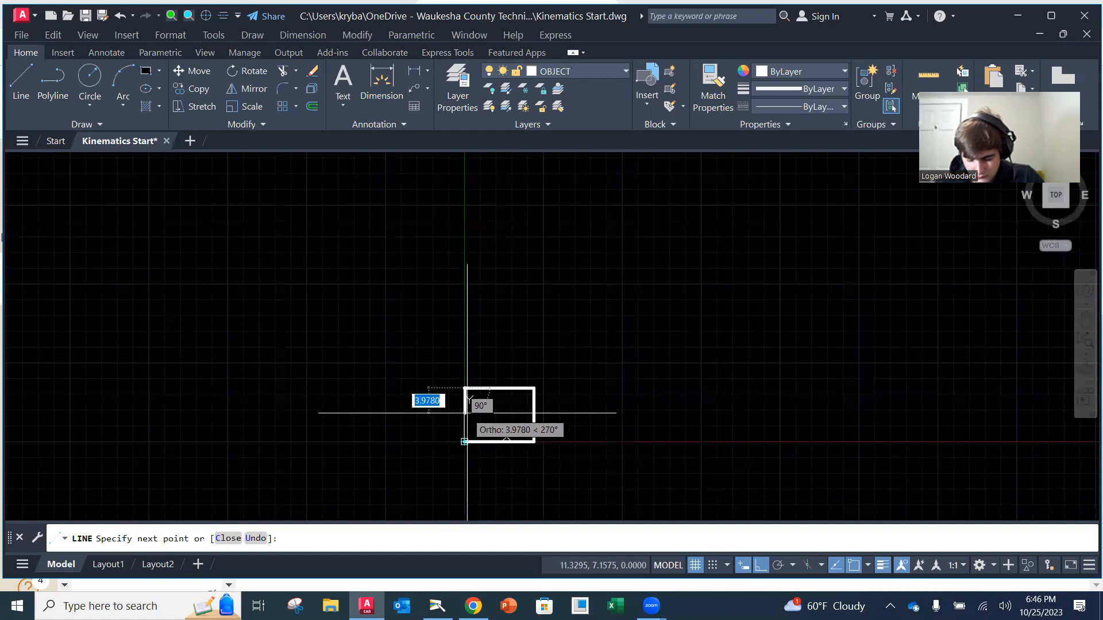
left_click(467, 411)
key("Return")
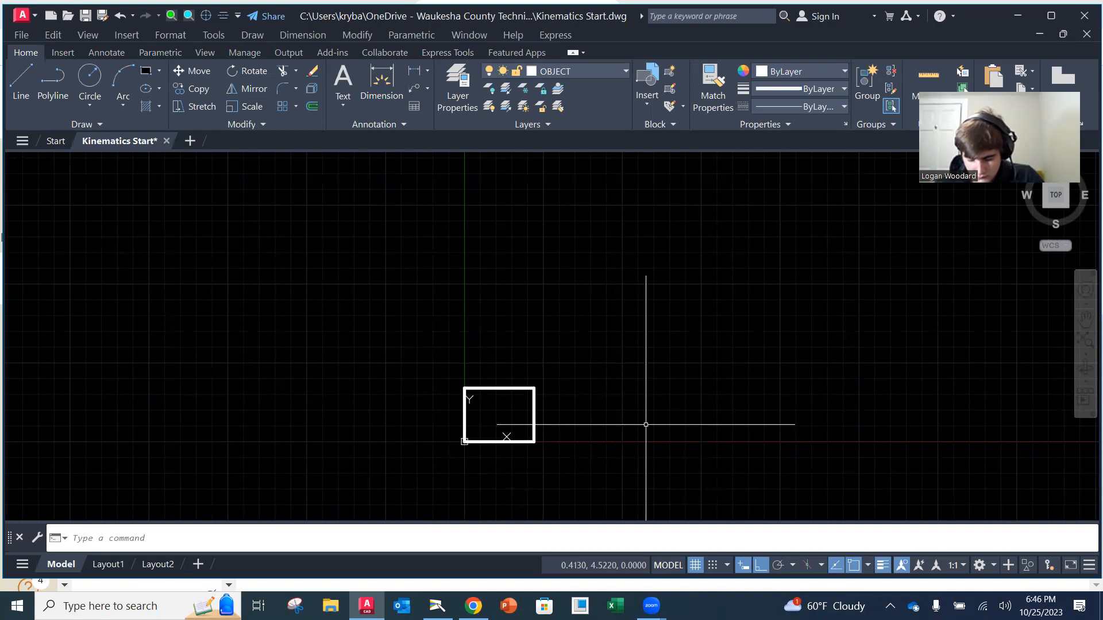
Zoom the drawing to its extents and zoom back out slightly to leave a margin around the rectangle
type("z")
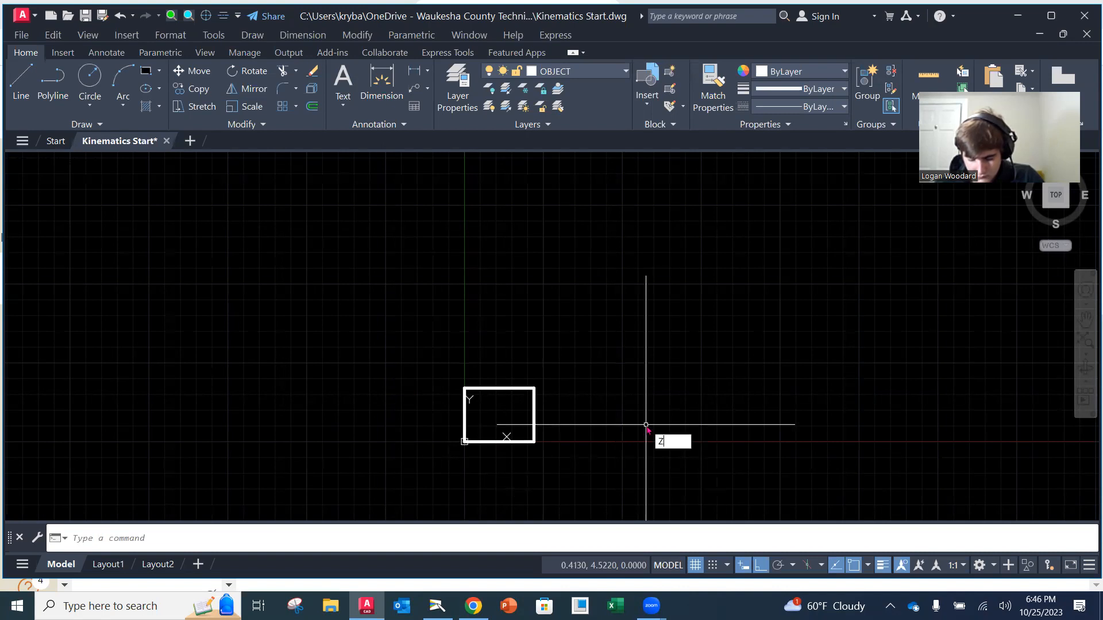
key("Return")
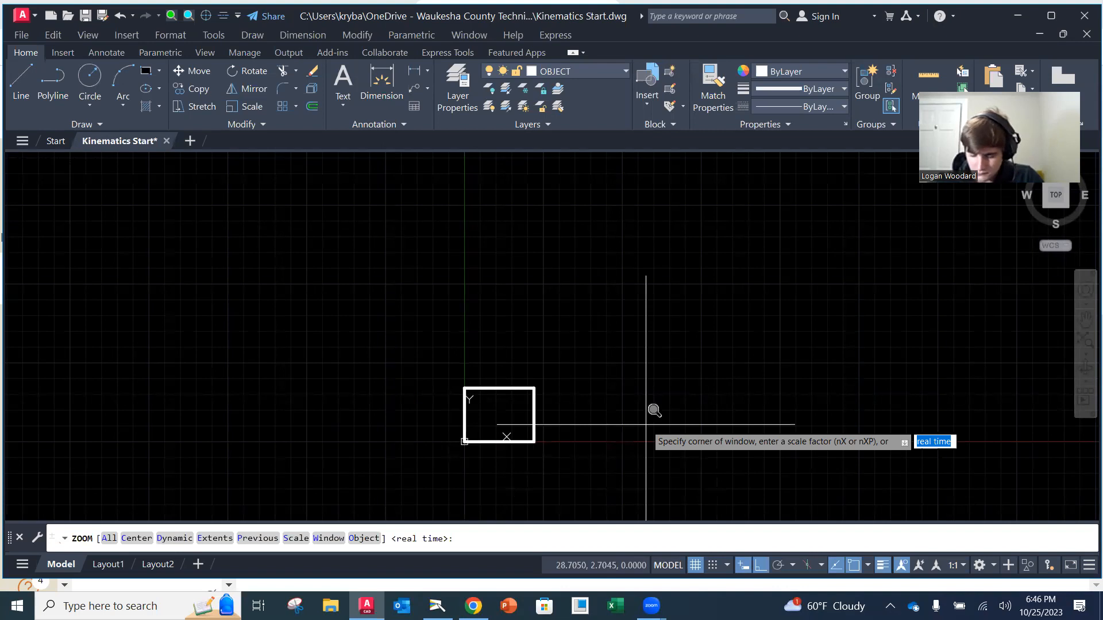
type("e")
key("Return")
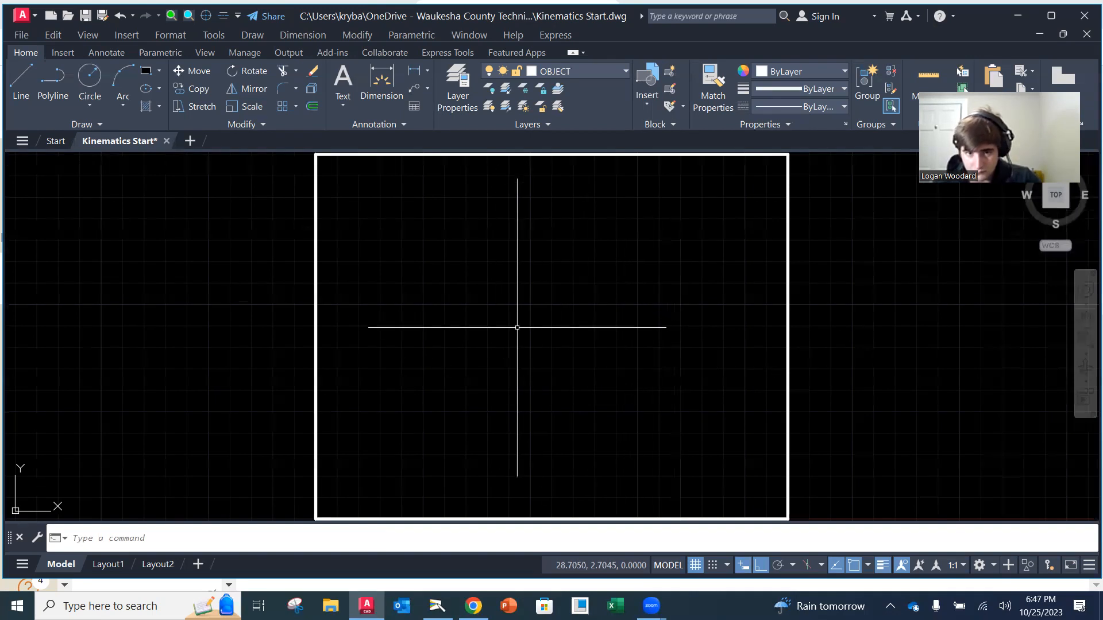
scroll(531, 330, "down", 2)
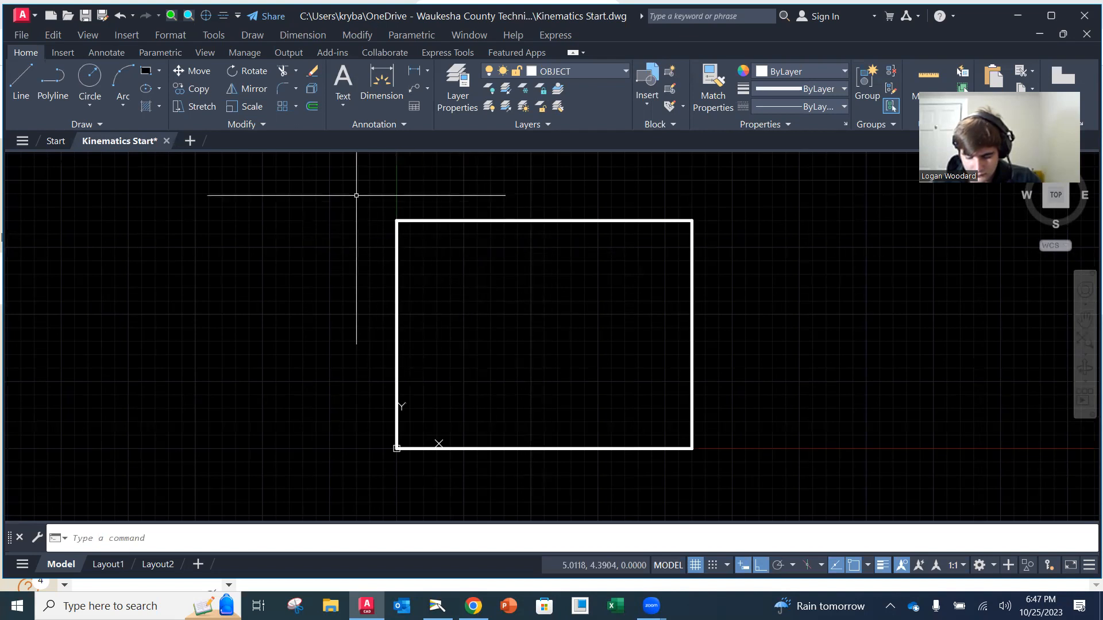
Erase all four sides of the rectangle with a window selection and save the empty drawing
left_click(312, 70)
left_click(374, 188)
left_click(702, 463)
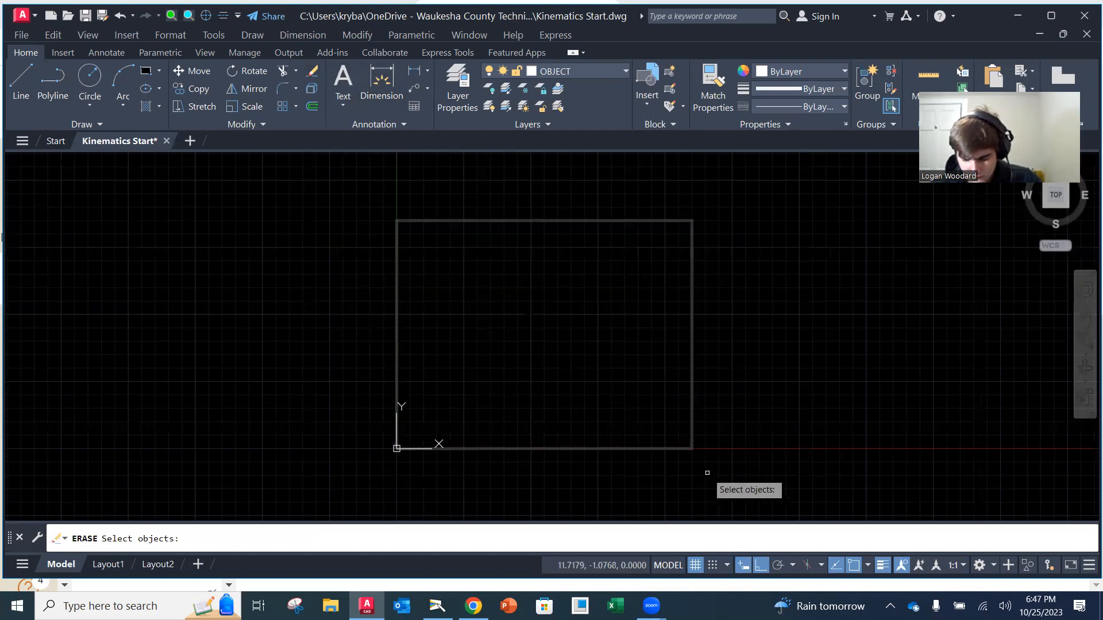
key("Return")
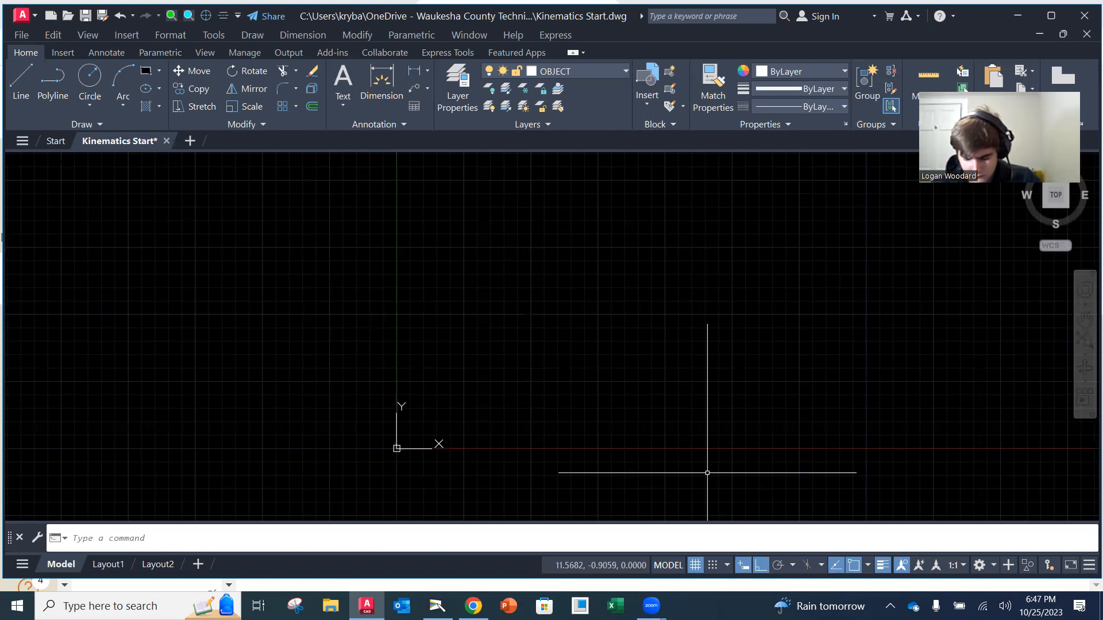
left_click(22, 35)
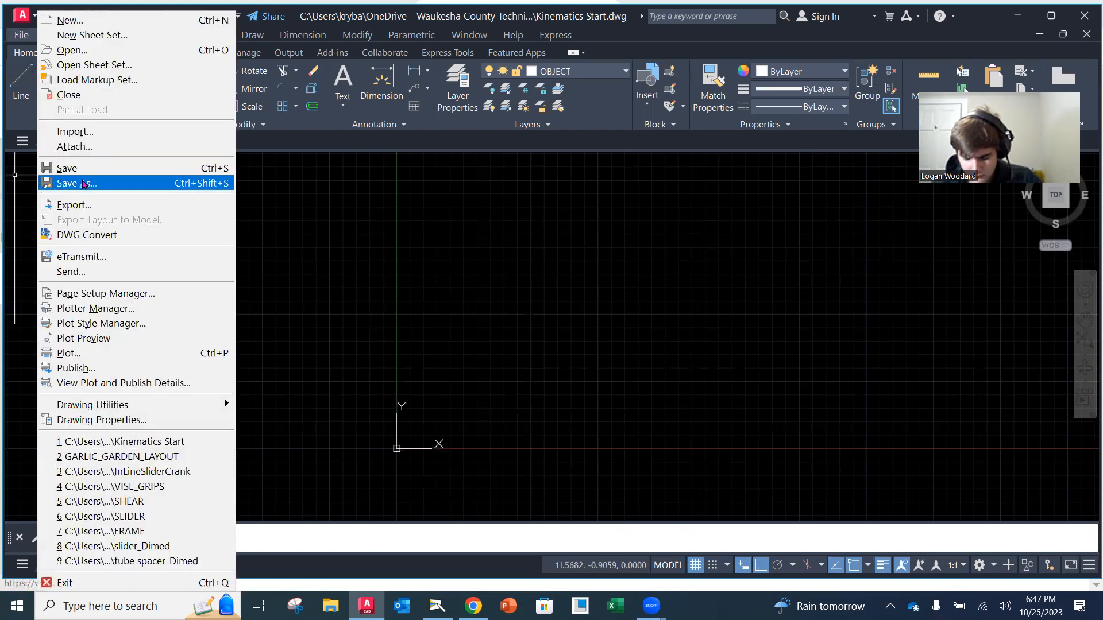
left_click(82, 170)
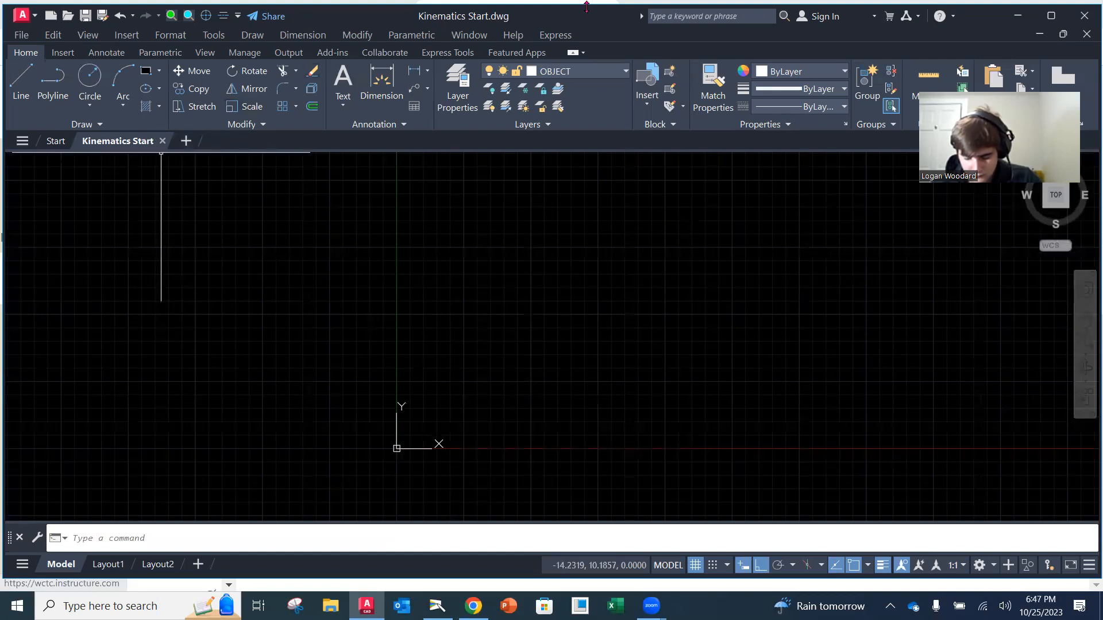
Check the layer list, turn off the grid display and save the drawing again
left_click(607, 75)
left_click(580, 102)
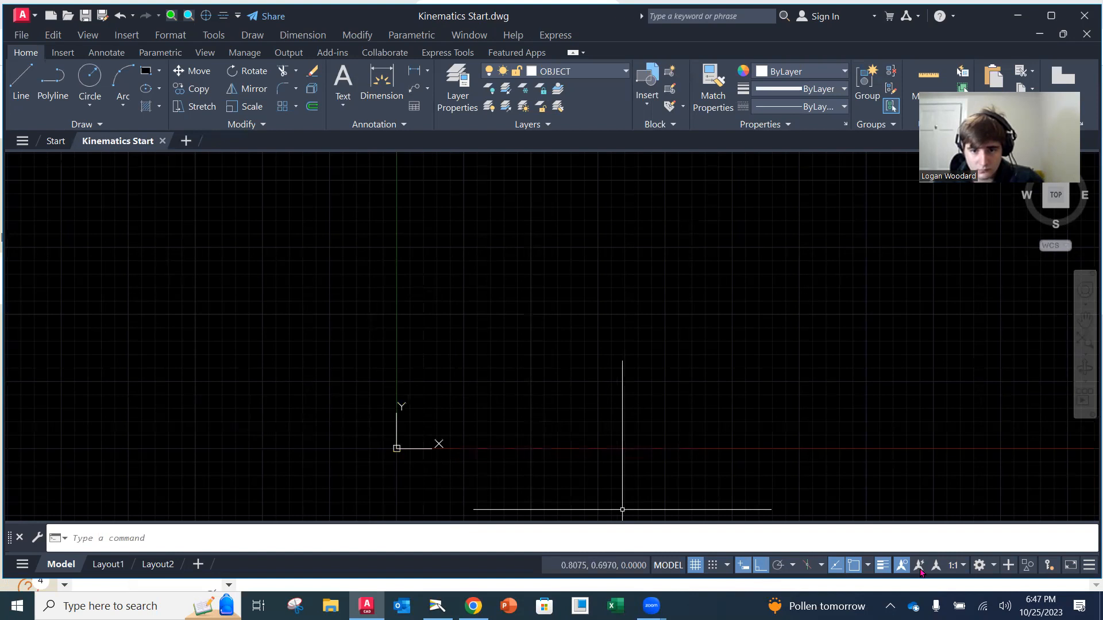
left_click(695, 567)
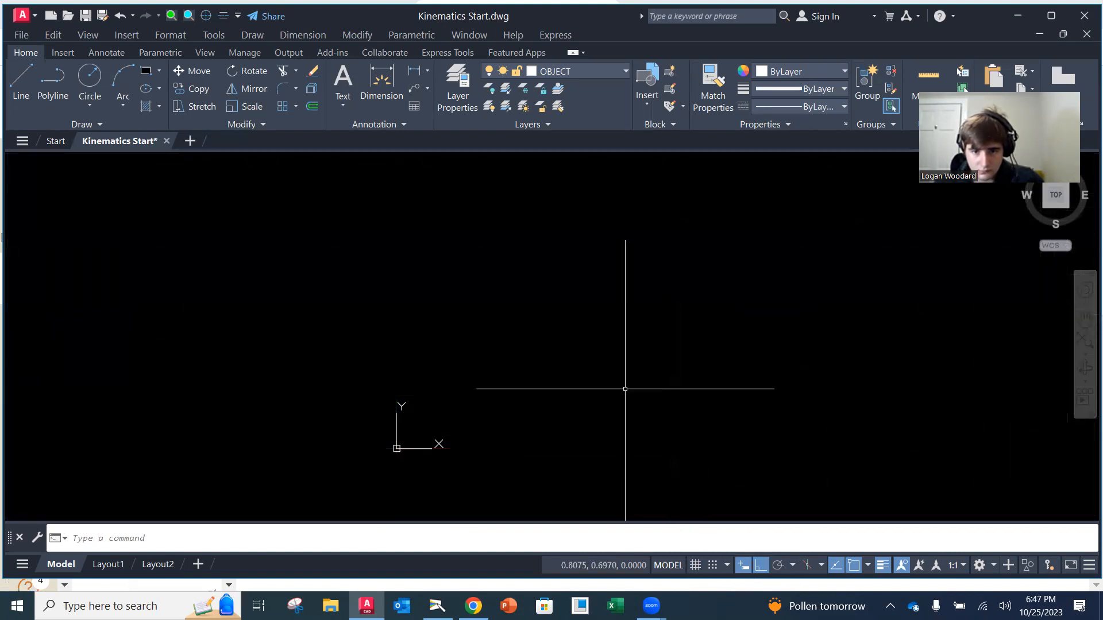
left_click(22, 35)
left_click(90, 171)
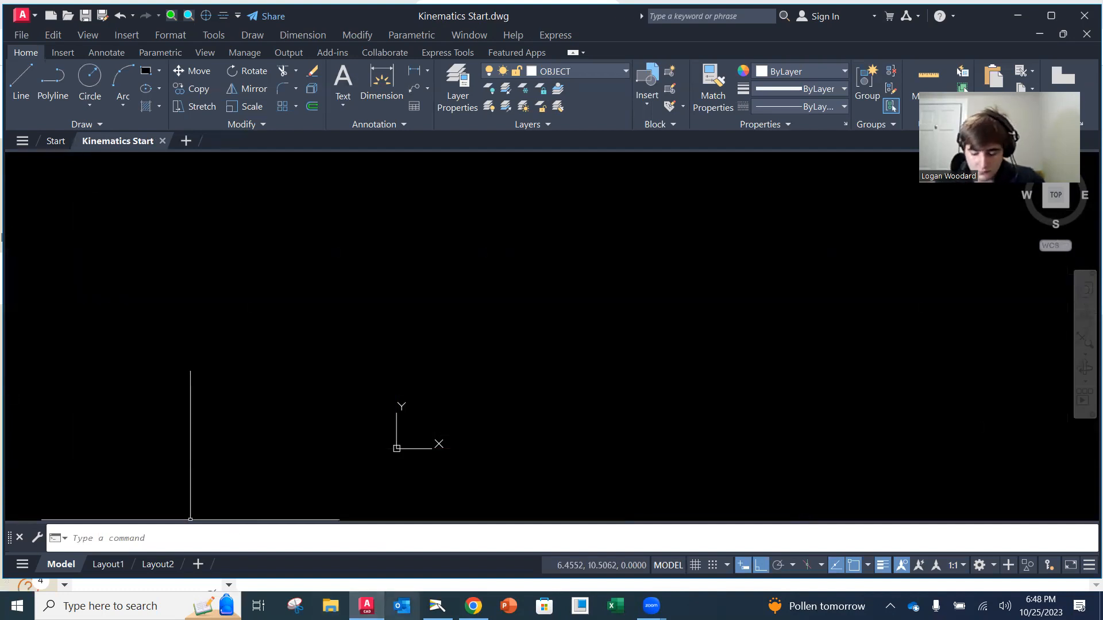
Switch to the Camera window to examine textbook problem 1-1 and the hand-sketched ground pivot, returning to AutoCAD after each
mouse_move(474, 606)
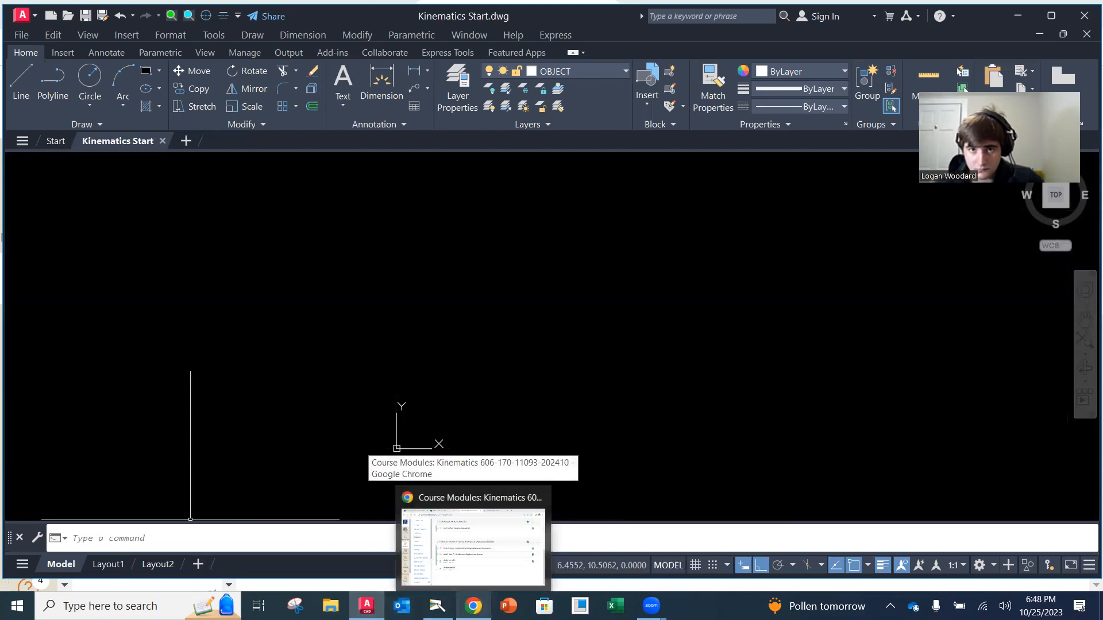
left_click(438, 606)
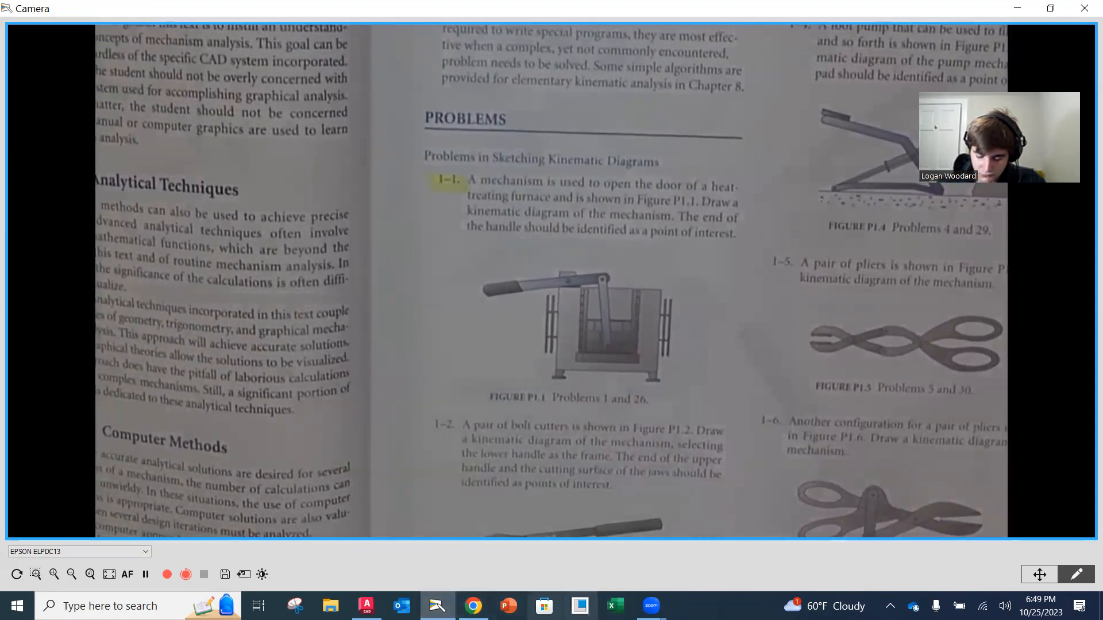
mouse_move(472, 606)
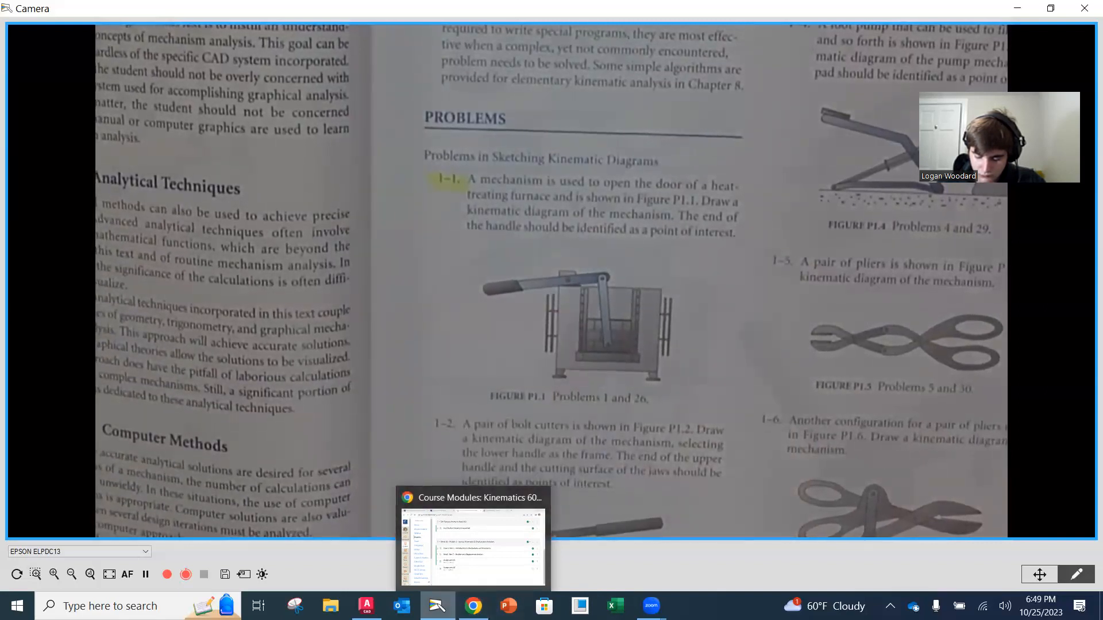
left_click(366, 606)
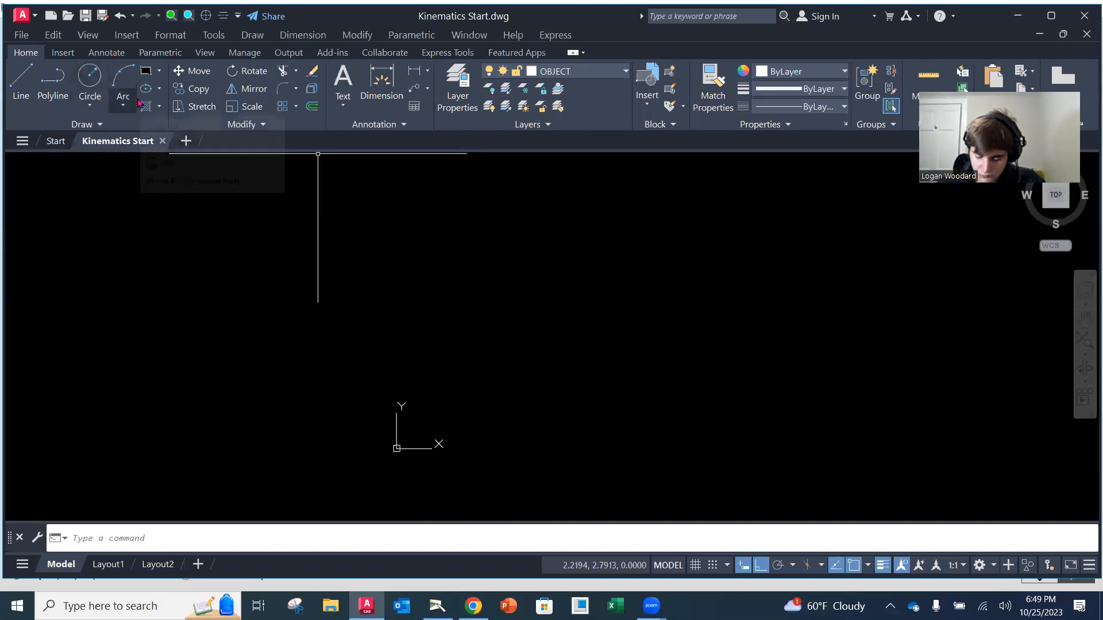
left_click(437, 606)
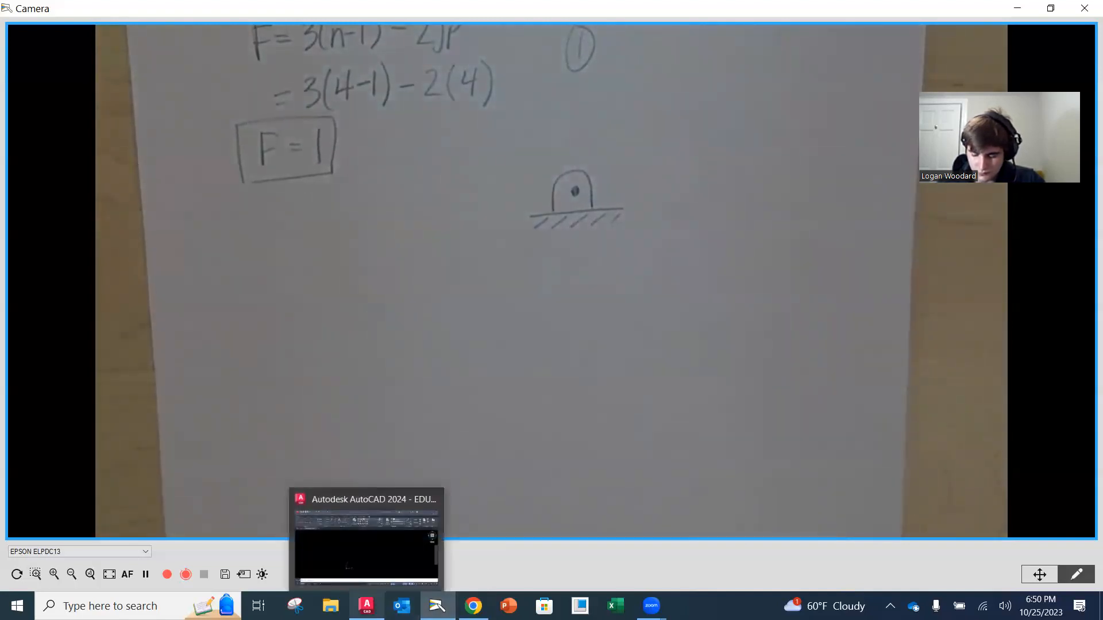
left_click(367, 606)
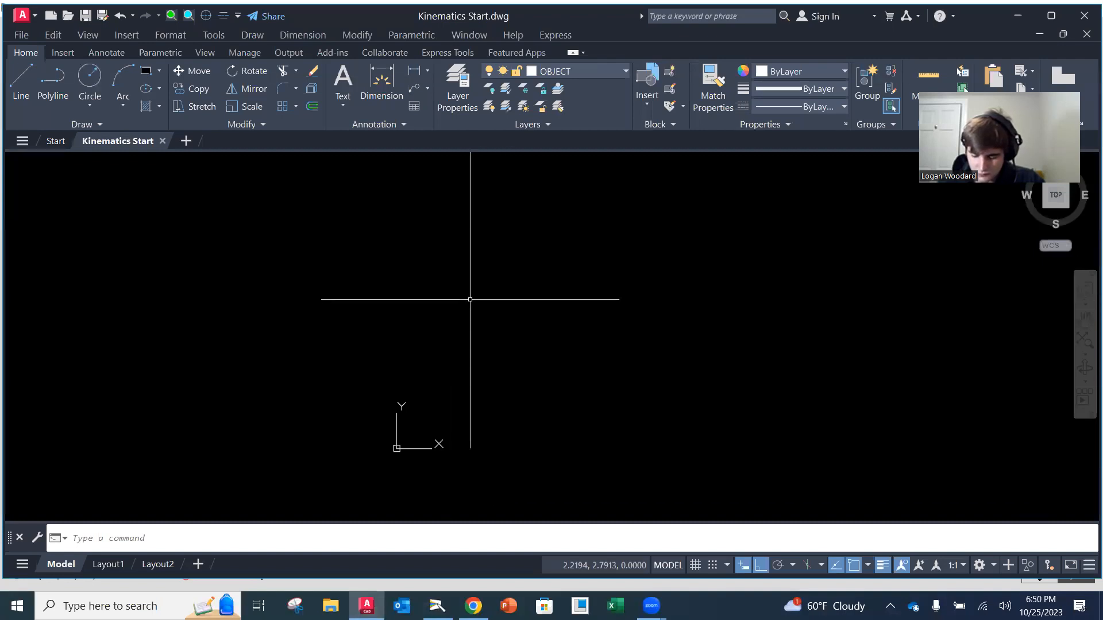
Draw a circle with a radius of about 0.34 to the right of and above the origin
left_click(90, 80)
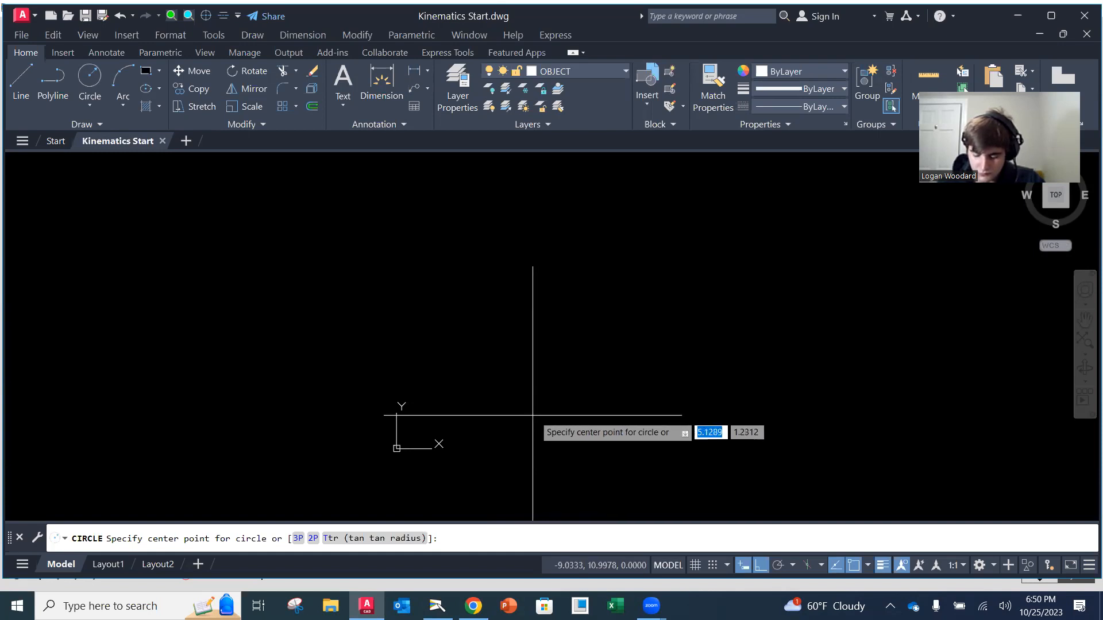
left_click(584, 405)
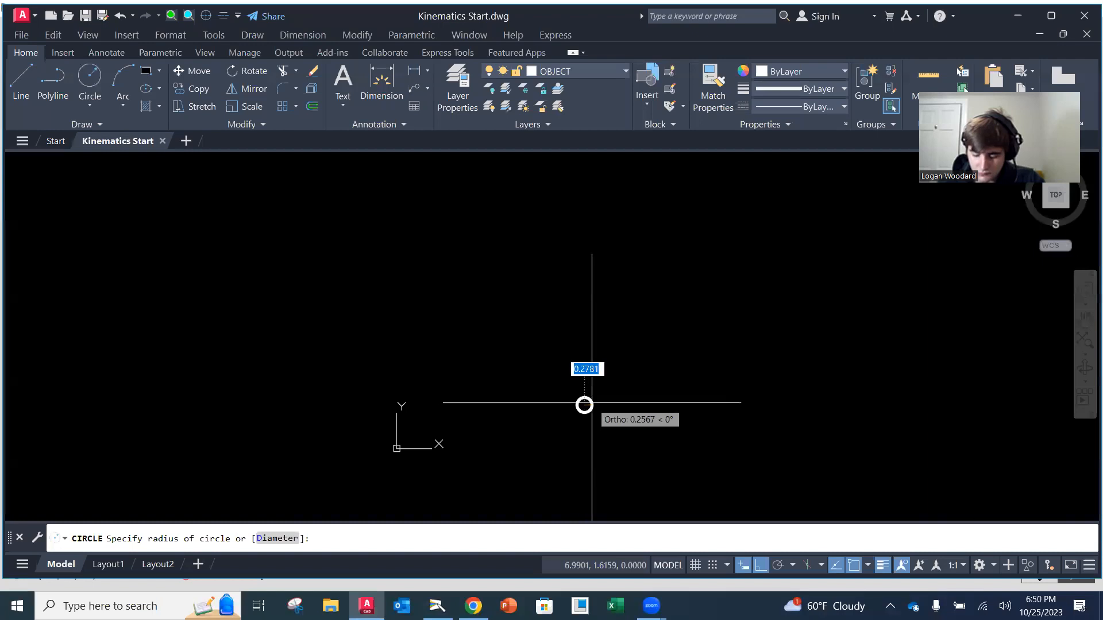
type(".25")
key("Return")
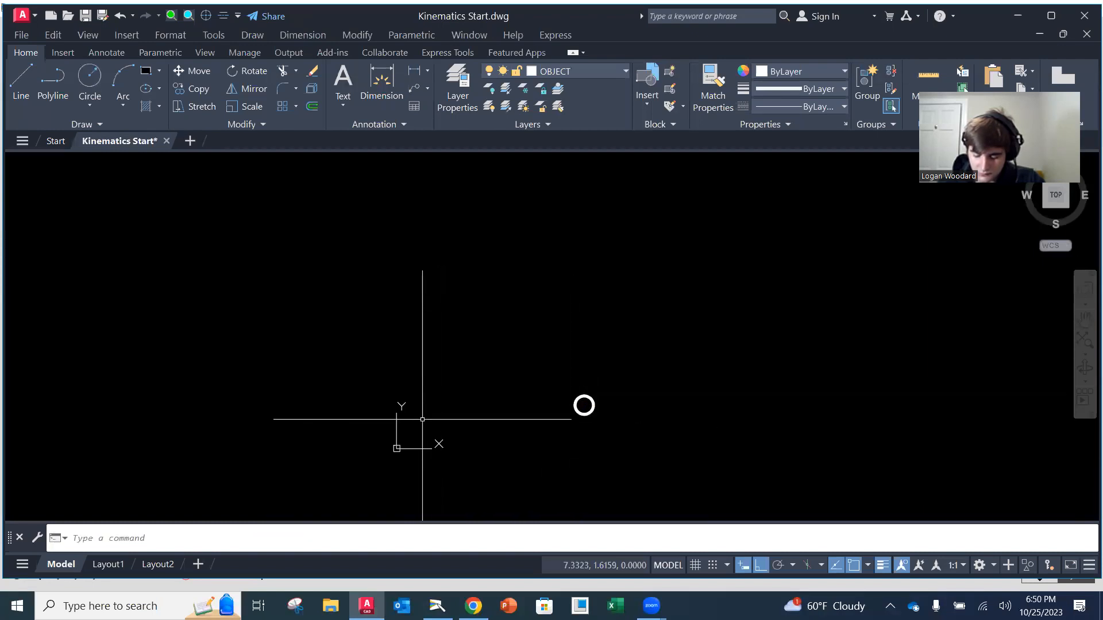
scroll(609, 406, "up", 4)
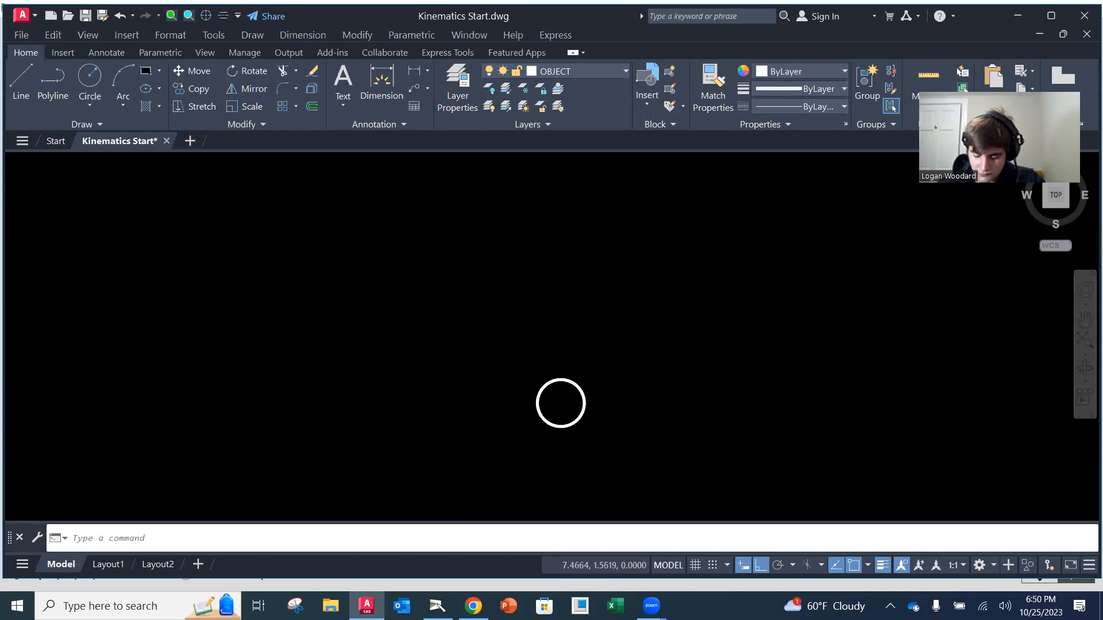
scroll(597, 411, "up", 2)
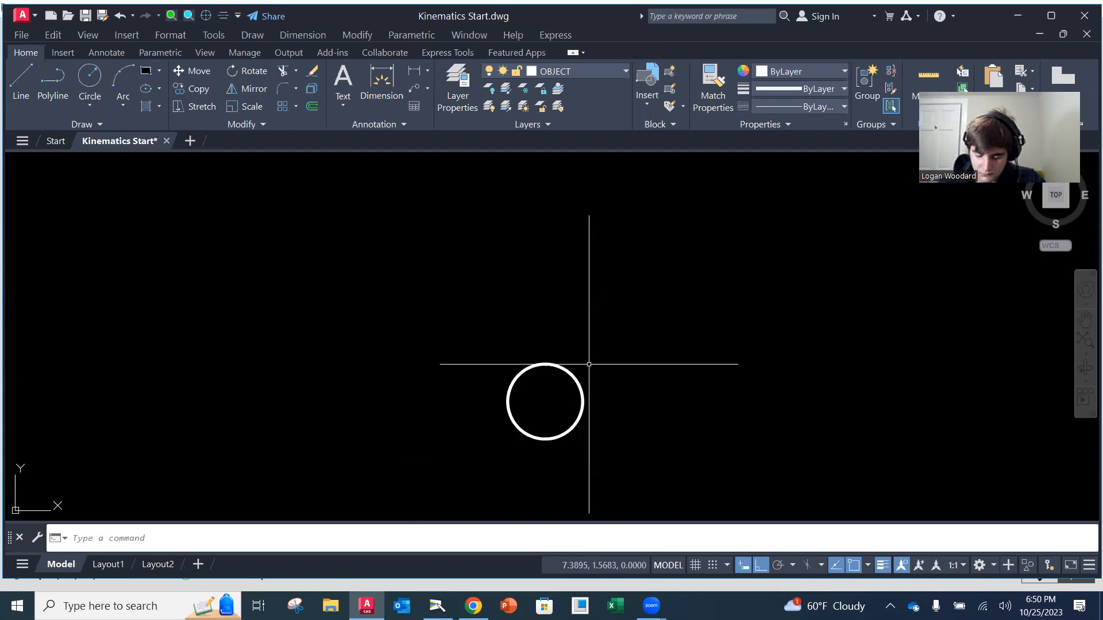
left_click(20, 80)
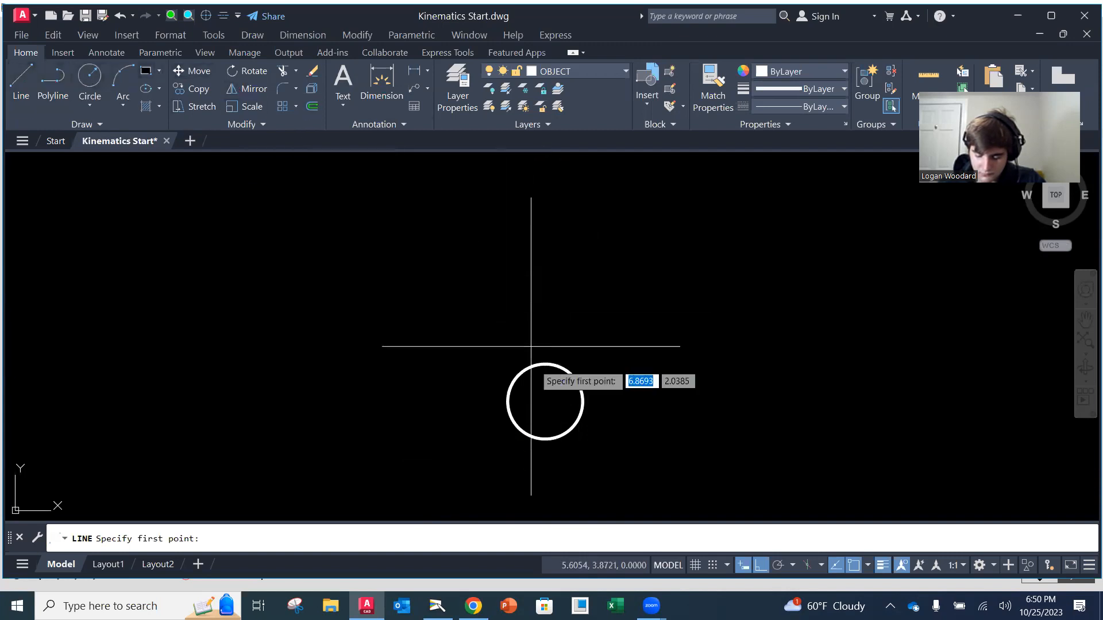
right_click(507, 403, "shift")
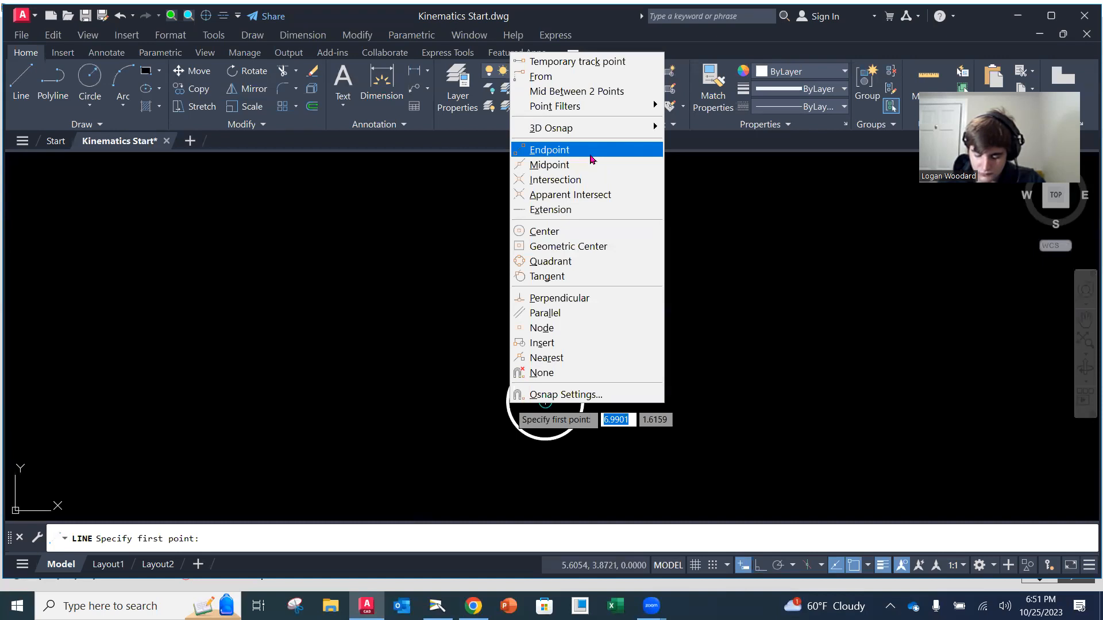
left_click(590, 154)
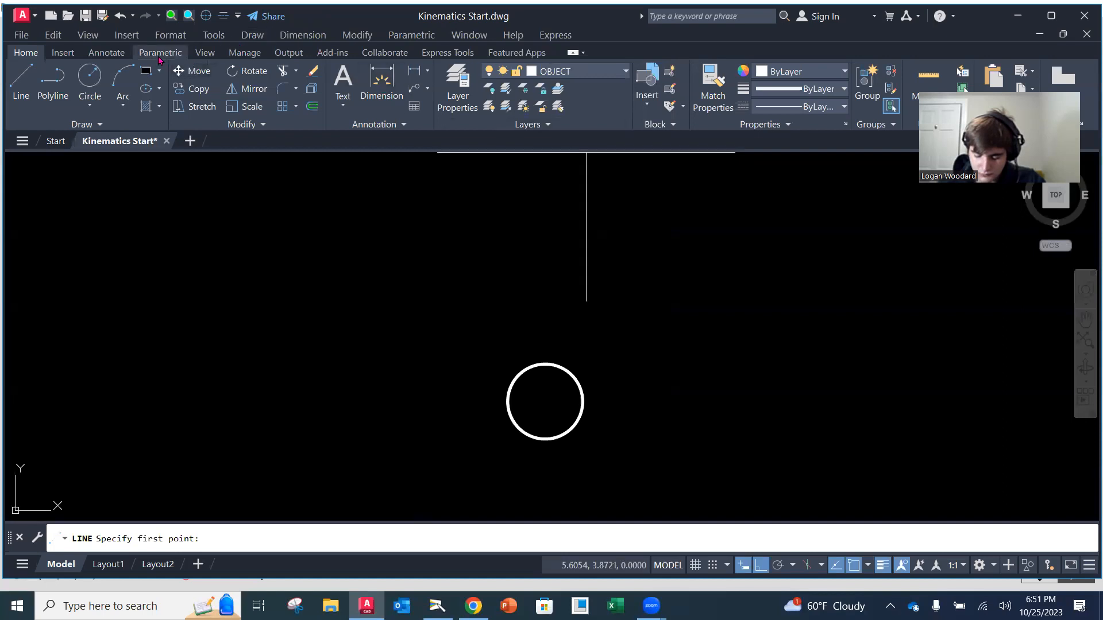
left_click(237, 17)
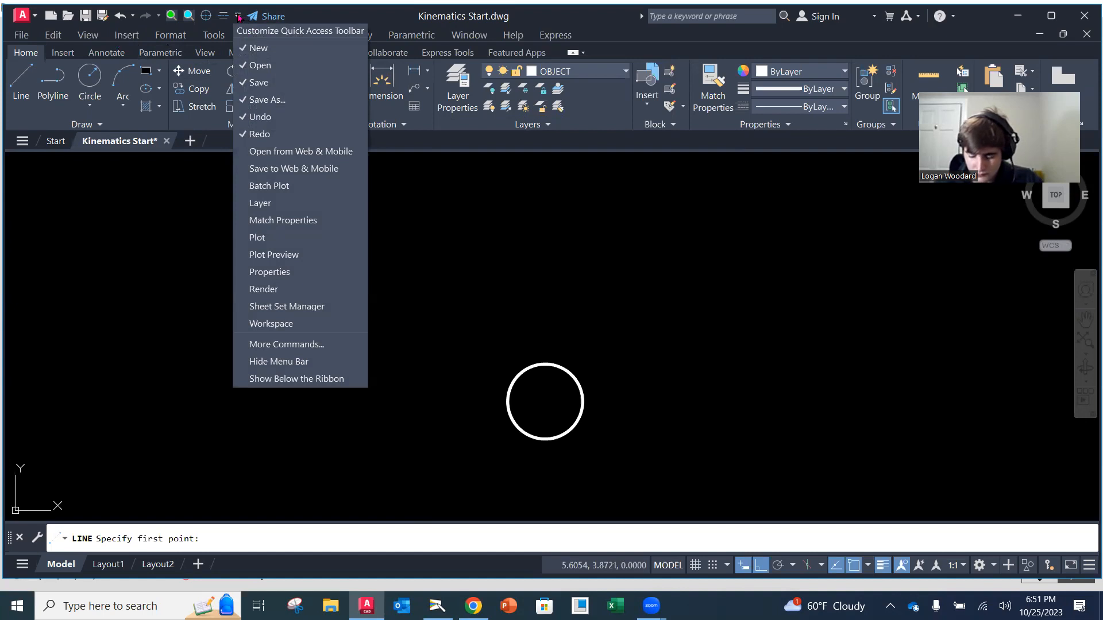
left_click(238, 17)
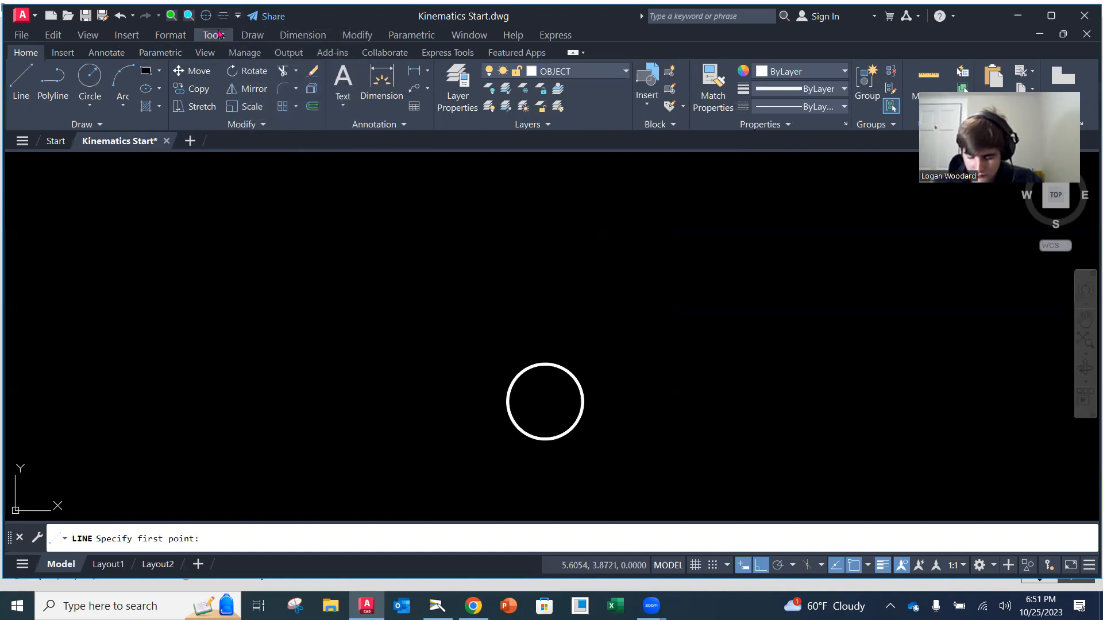
Display the Object Snap toolbar
left_click(219, 35)
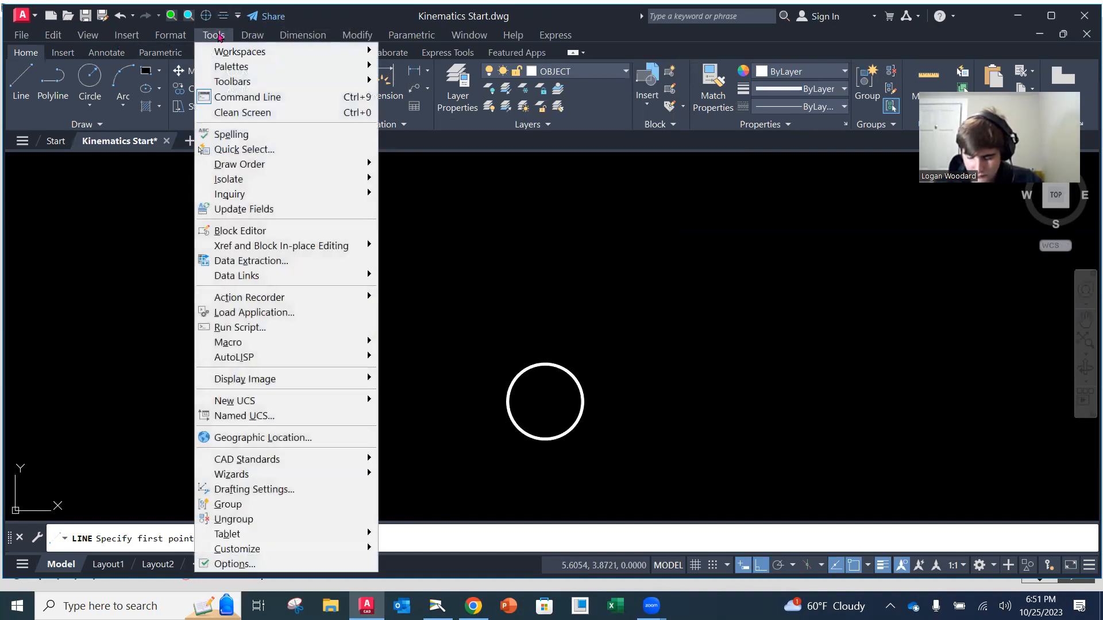
mouse_move(237, 81)
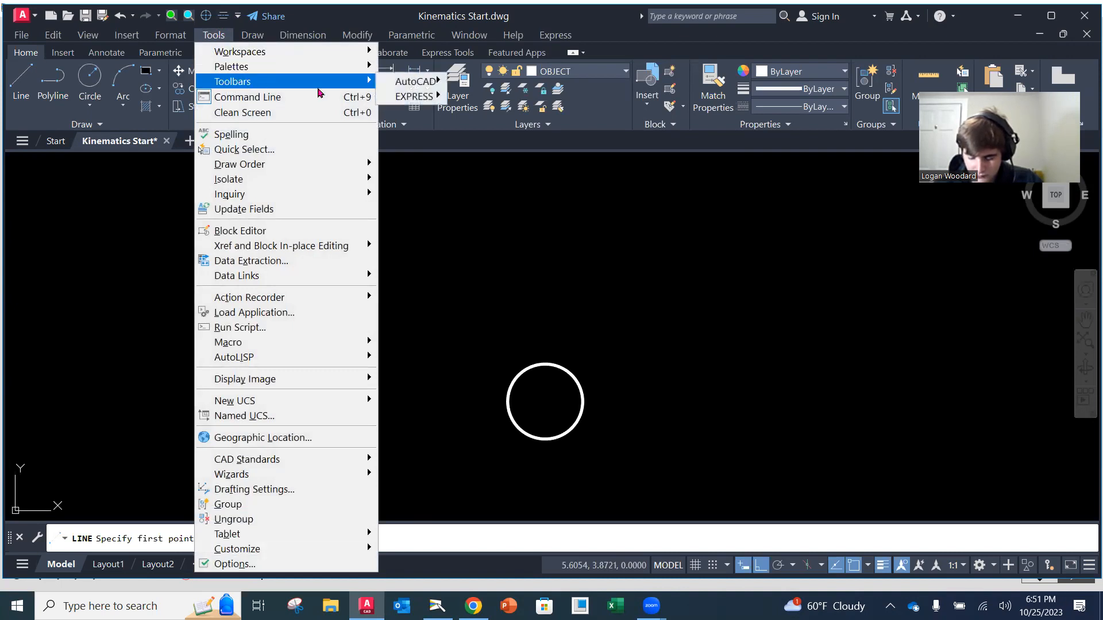
mouse_move(406, 90)
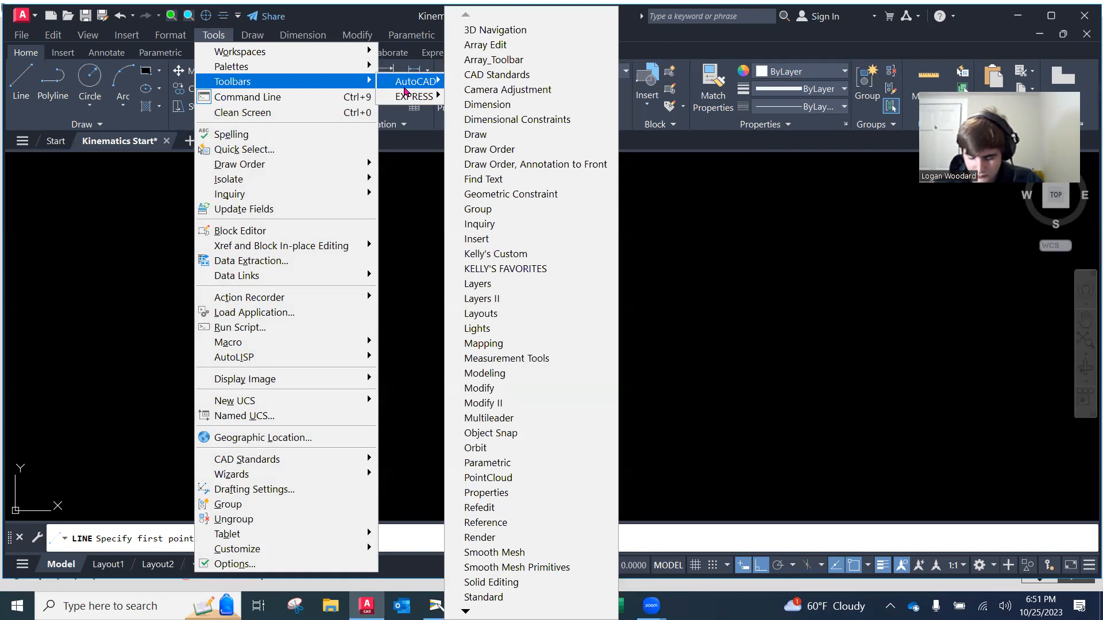
left_click(486, 433)
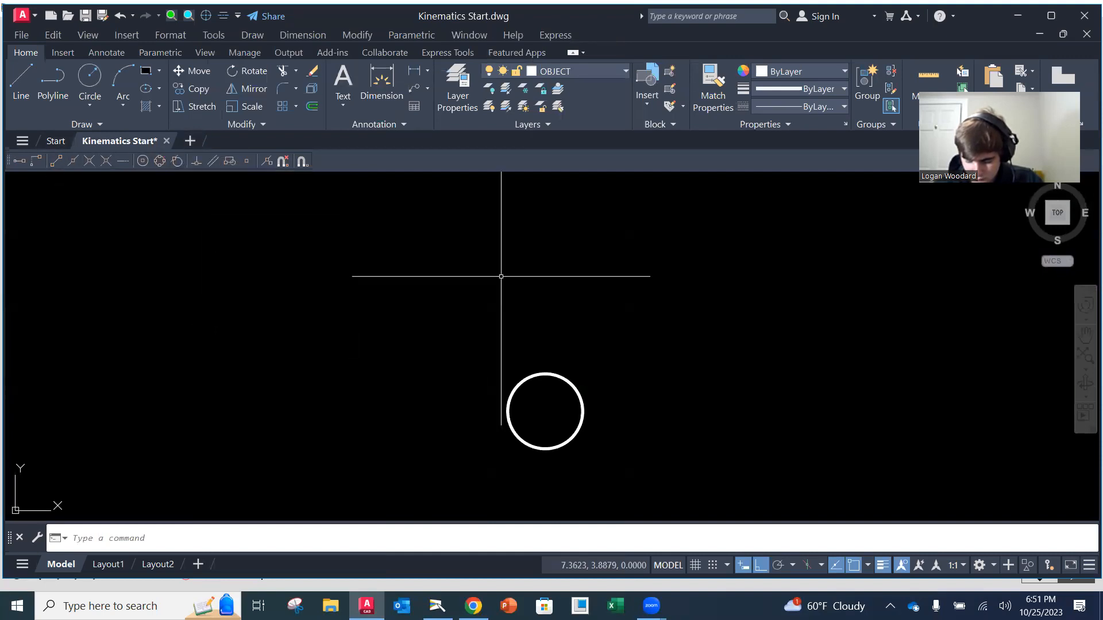
Draw a vertical line about 0.49 long straight down from the circle's left quadrant
left_click(20, 80)
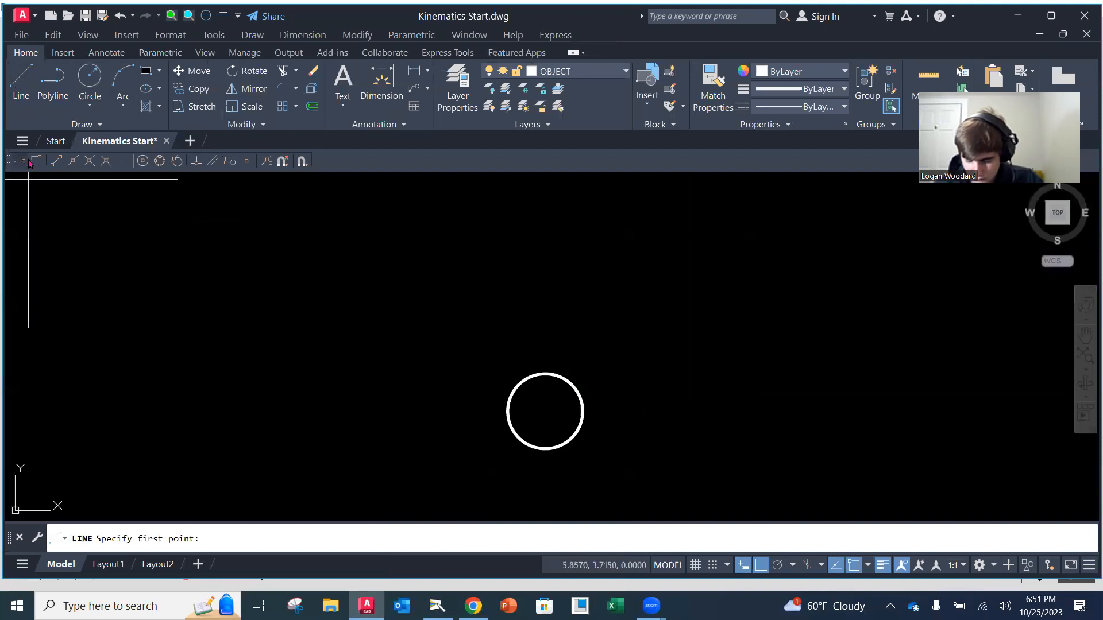
left_click(160, 162)
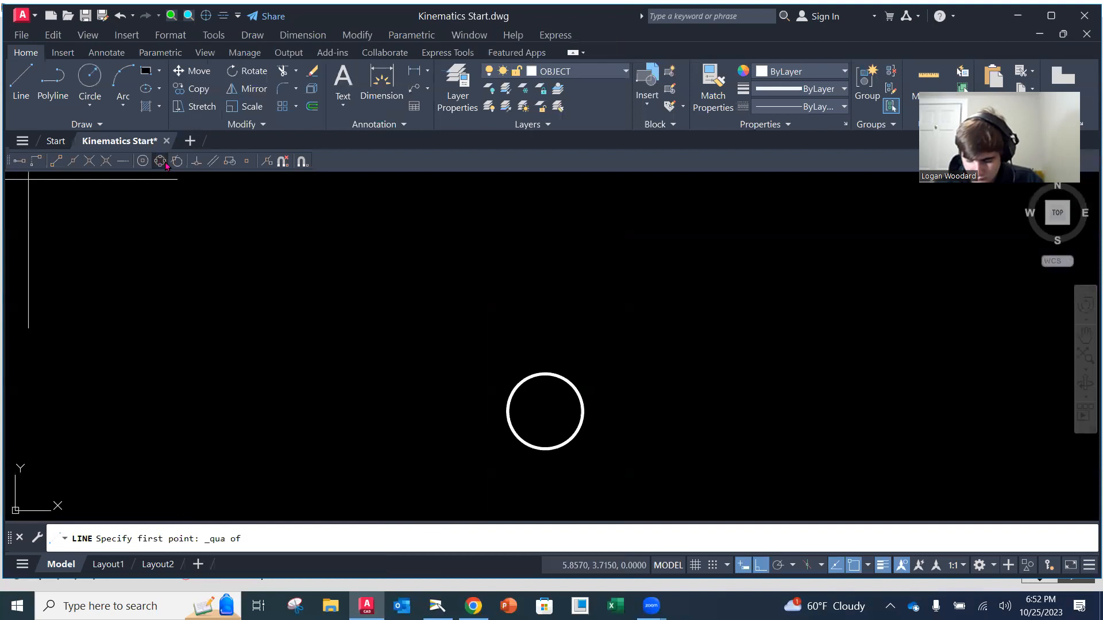
left_click(508, 411)
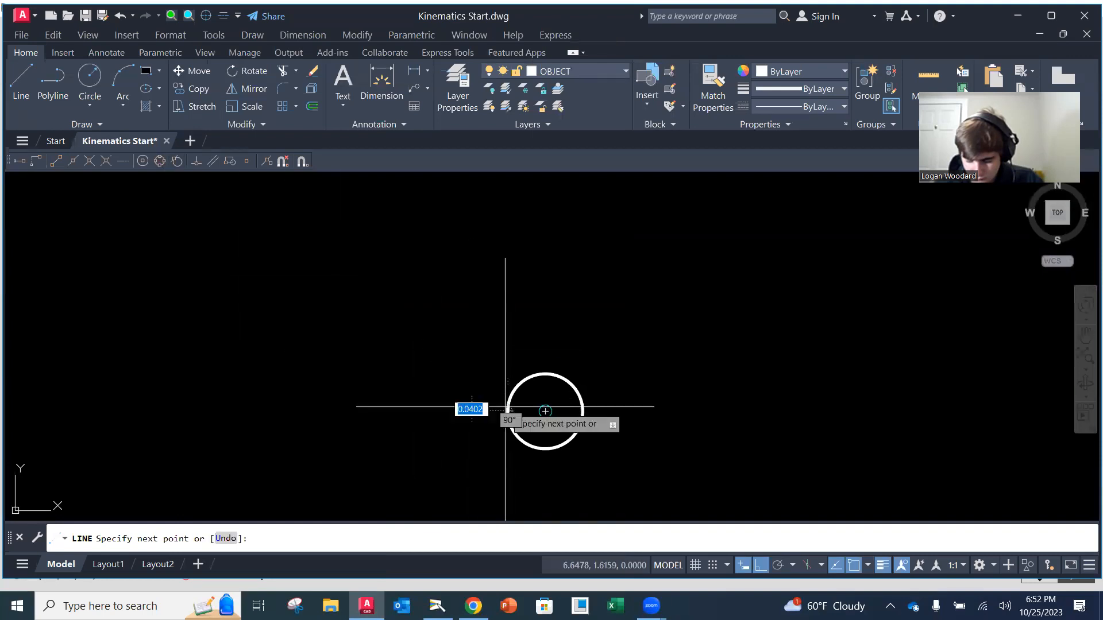
left_click(516, 465)
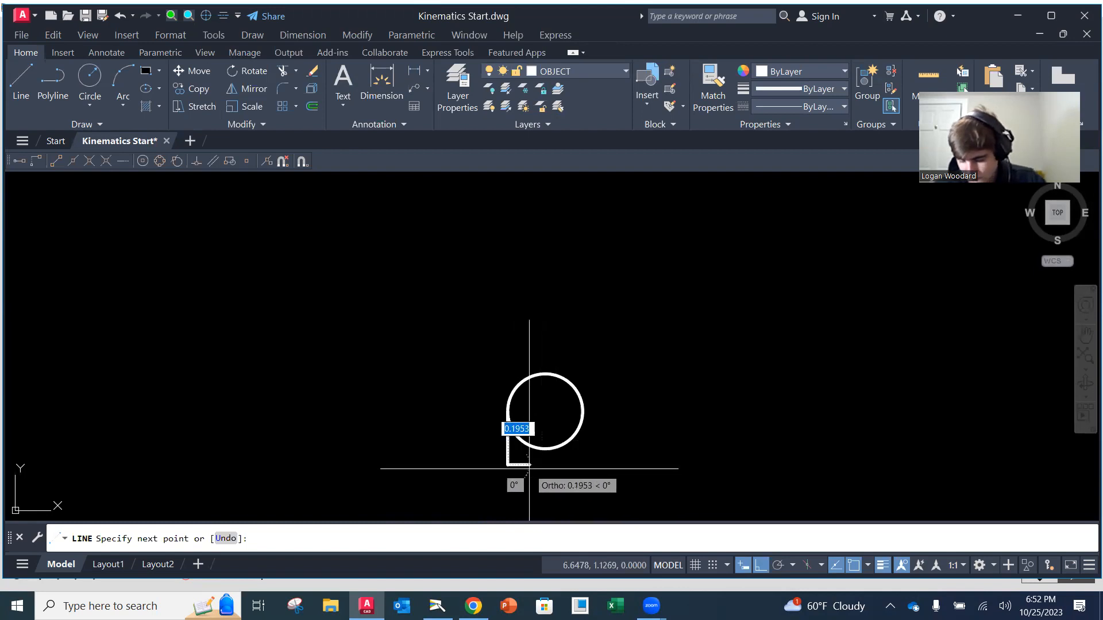
key("Escape")
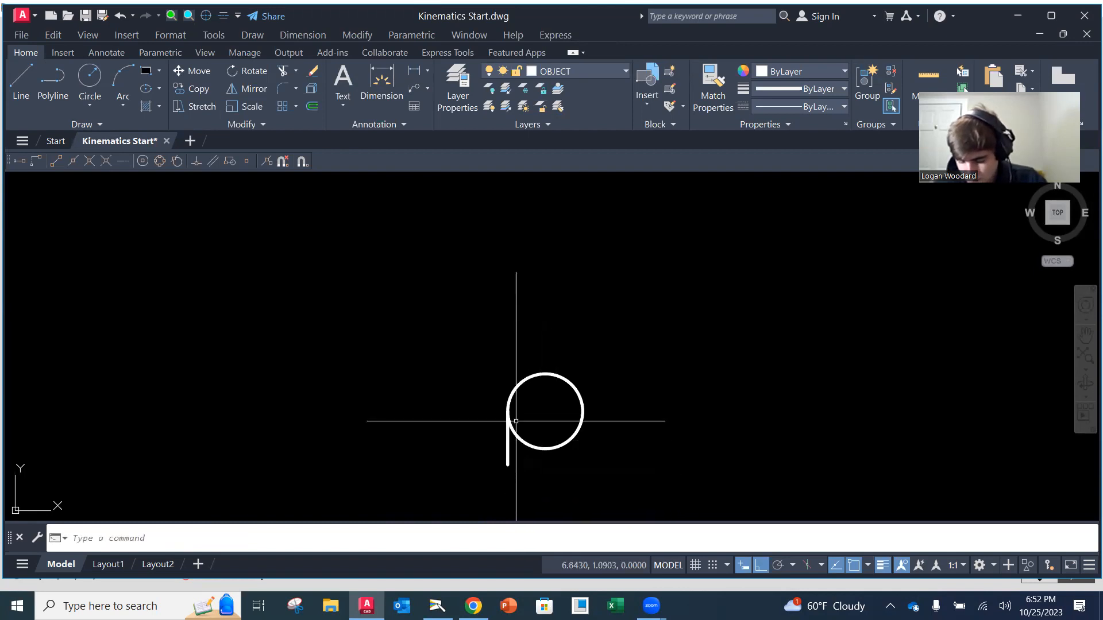
Draw a matching vertical line down from the circle's right quadrant, ending level with the left line's lower endpoint
left_click(21, 79)
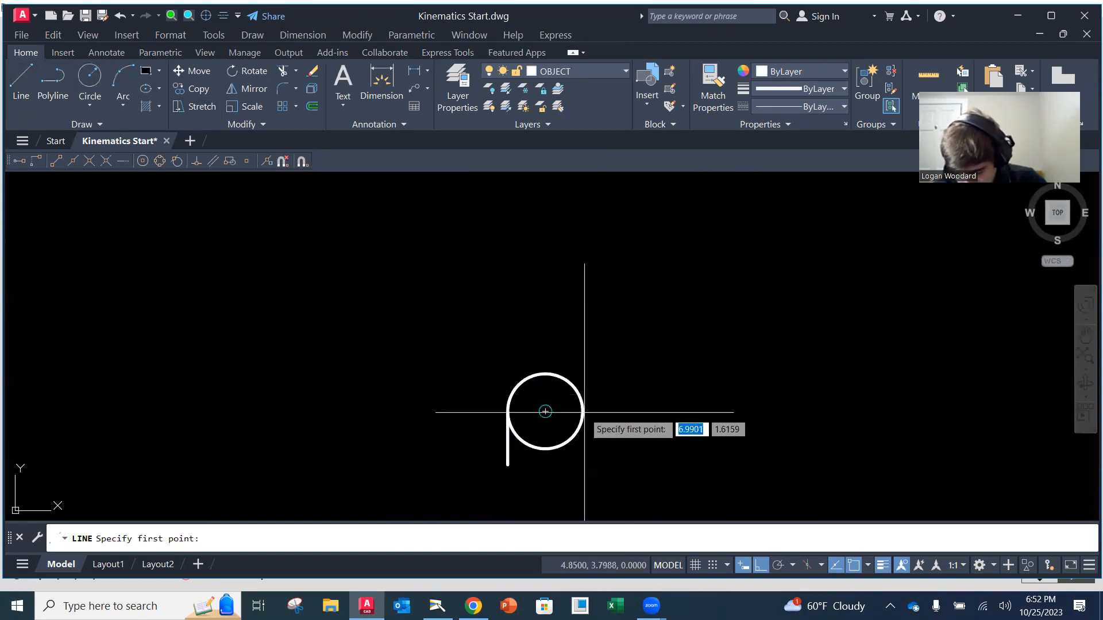
left_click(159, 160)
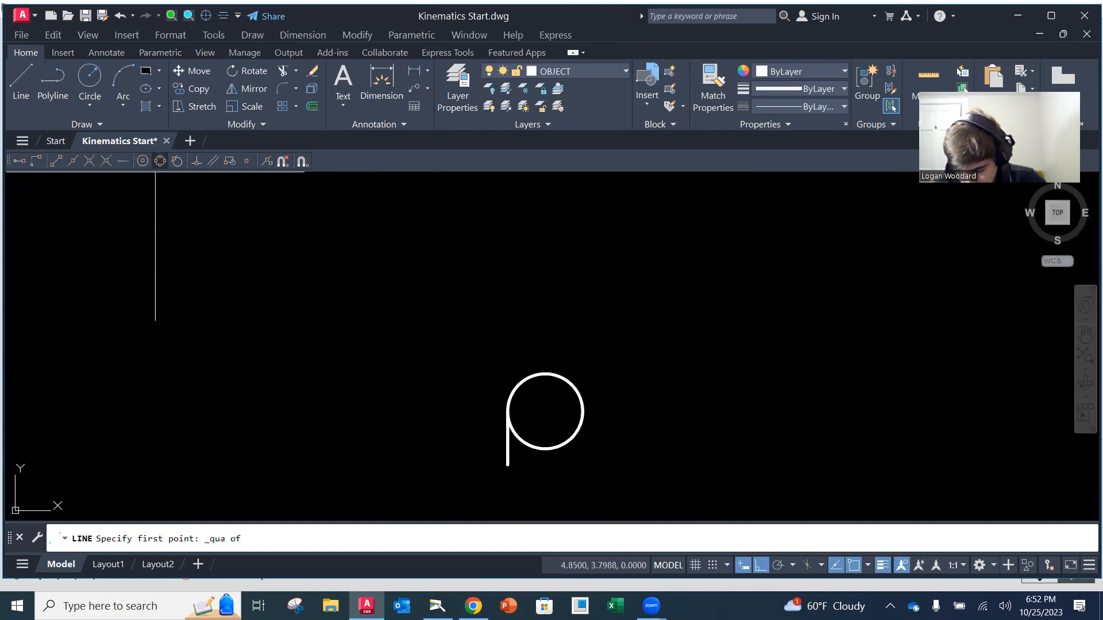
left_click(584, 411)
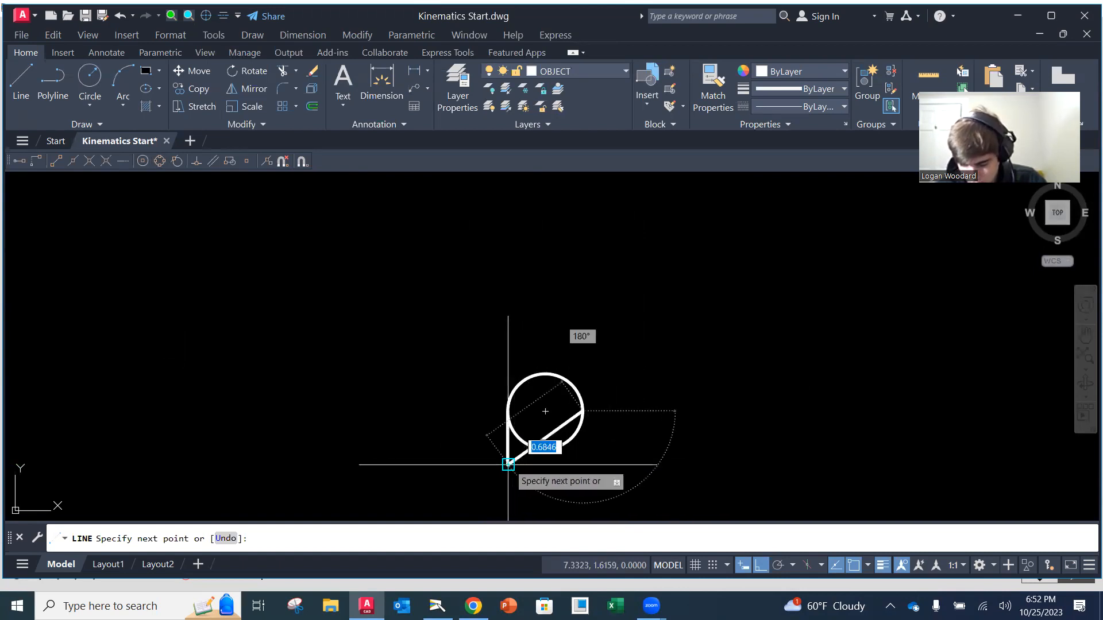
left_click(584, 464)
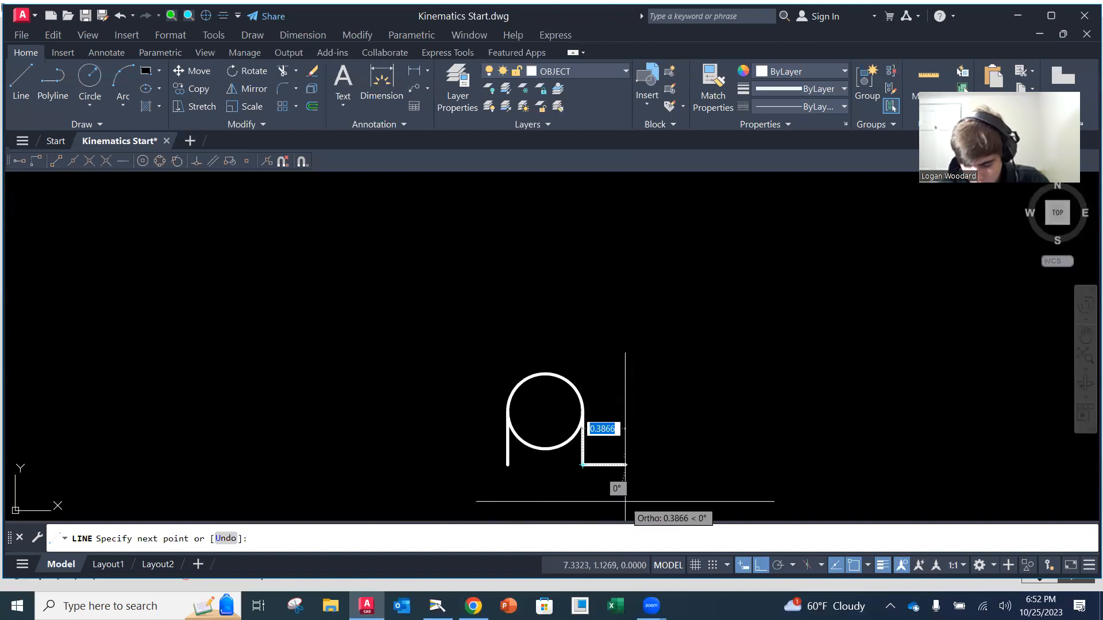
key("Escape")
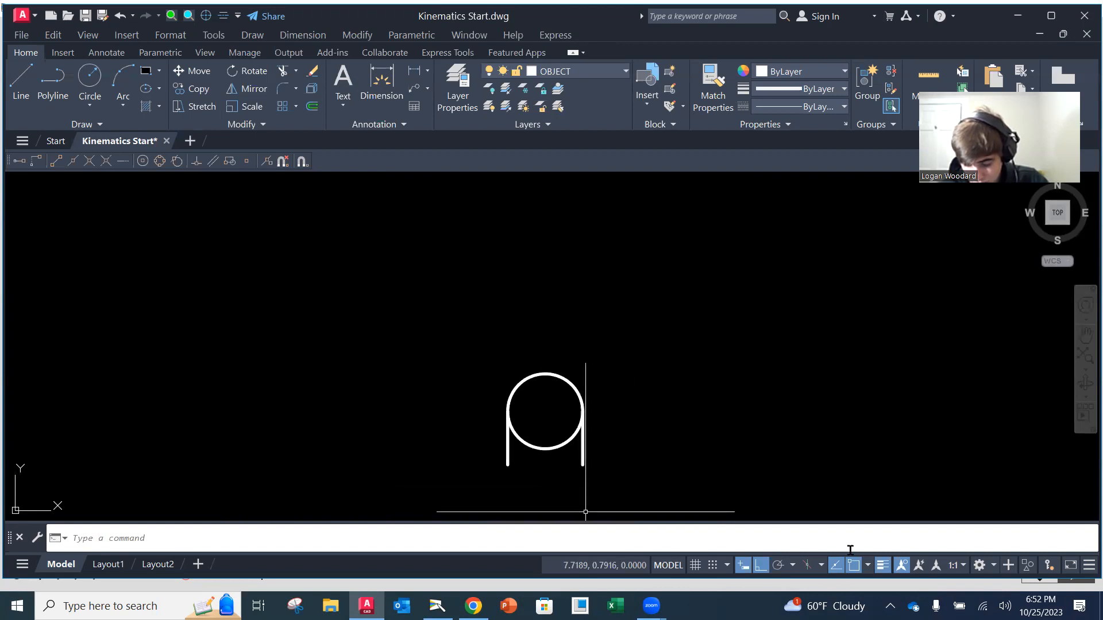
Check the running object snaps and draw a horizontal base line about 1.46 long along both vertical lines' lower ends, overhanging on each side
left_click(868, 565)
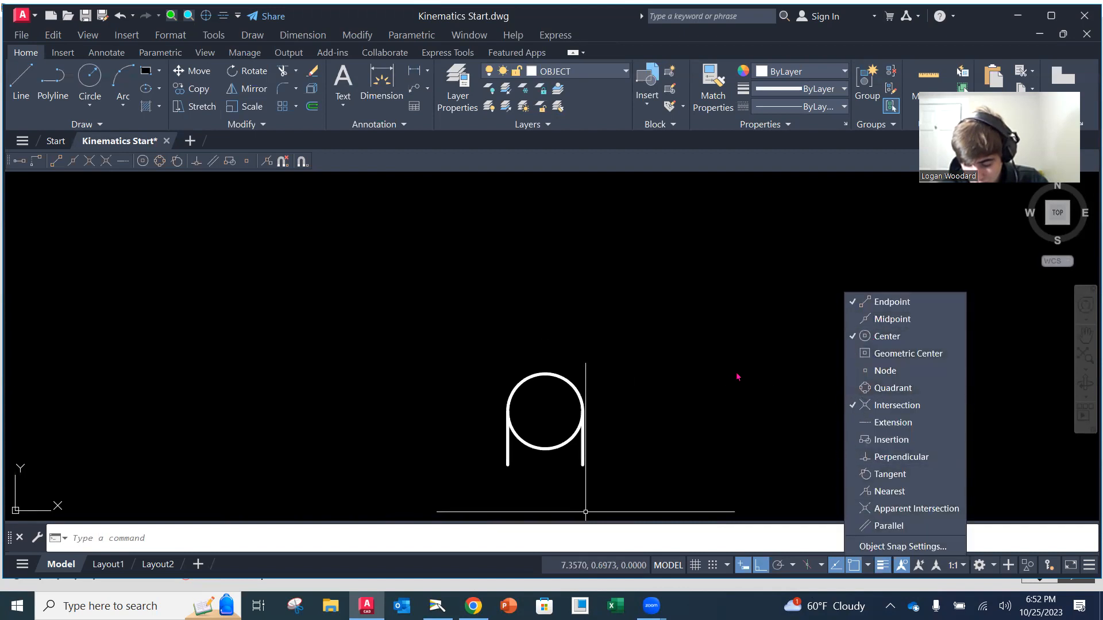
left_click(692, 365)
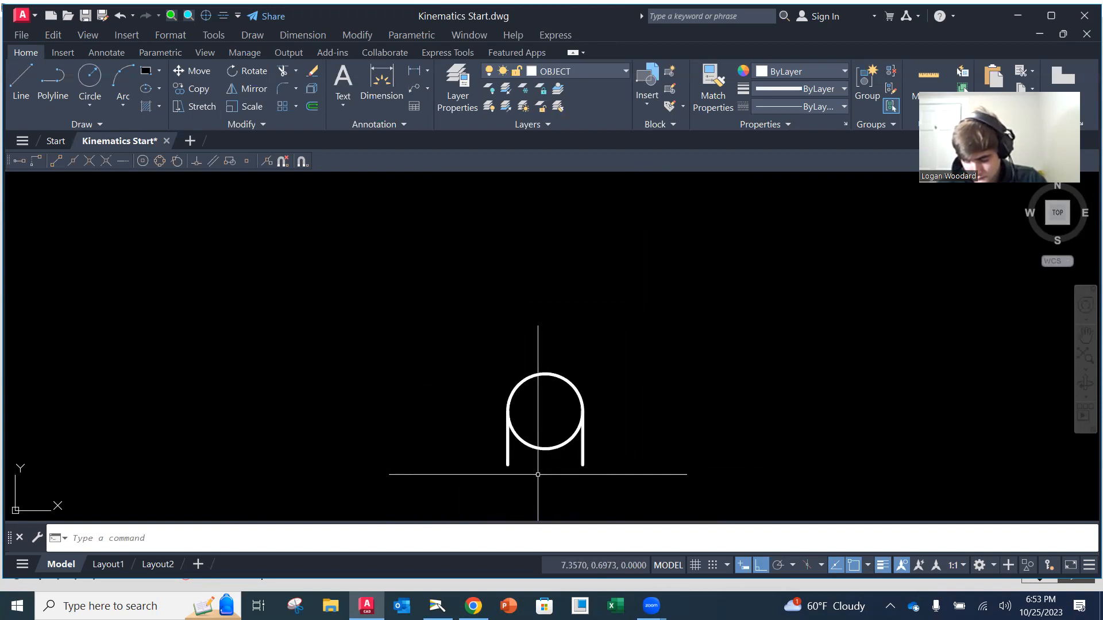
left_click(22, 81)
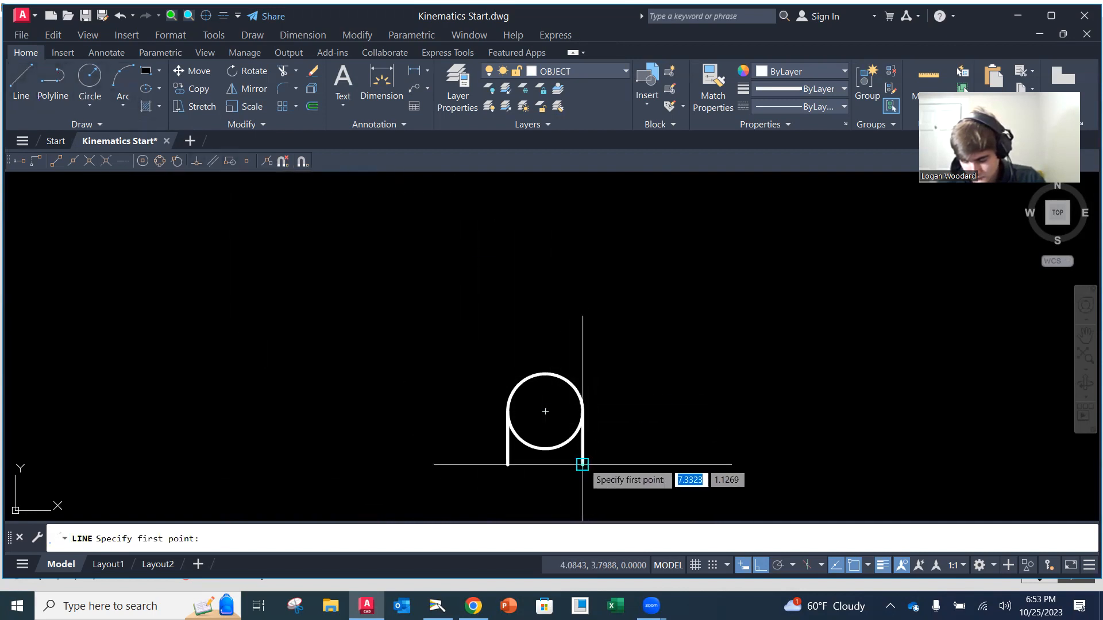
left_click(632, 464)
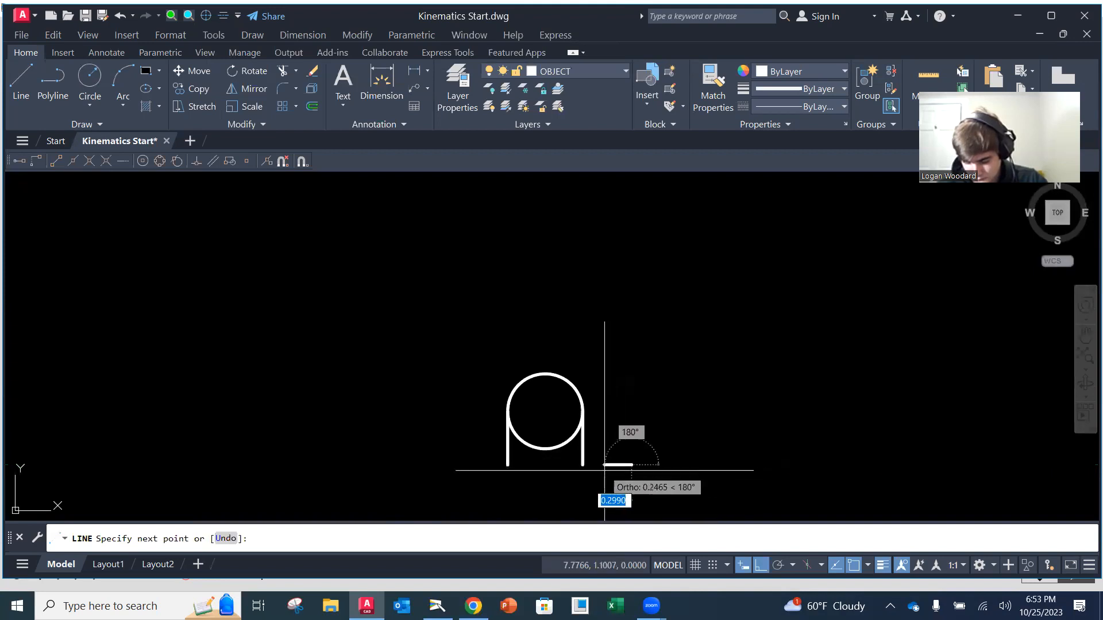
left_click(474, 466)
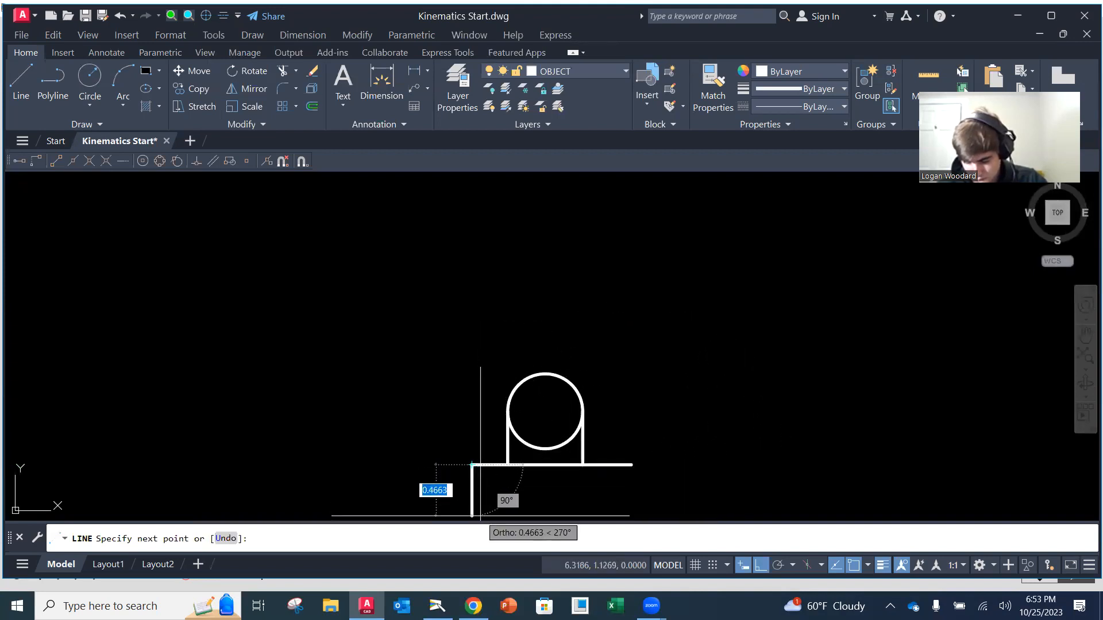
key("Escape")
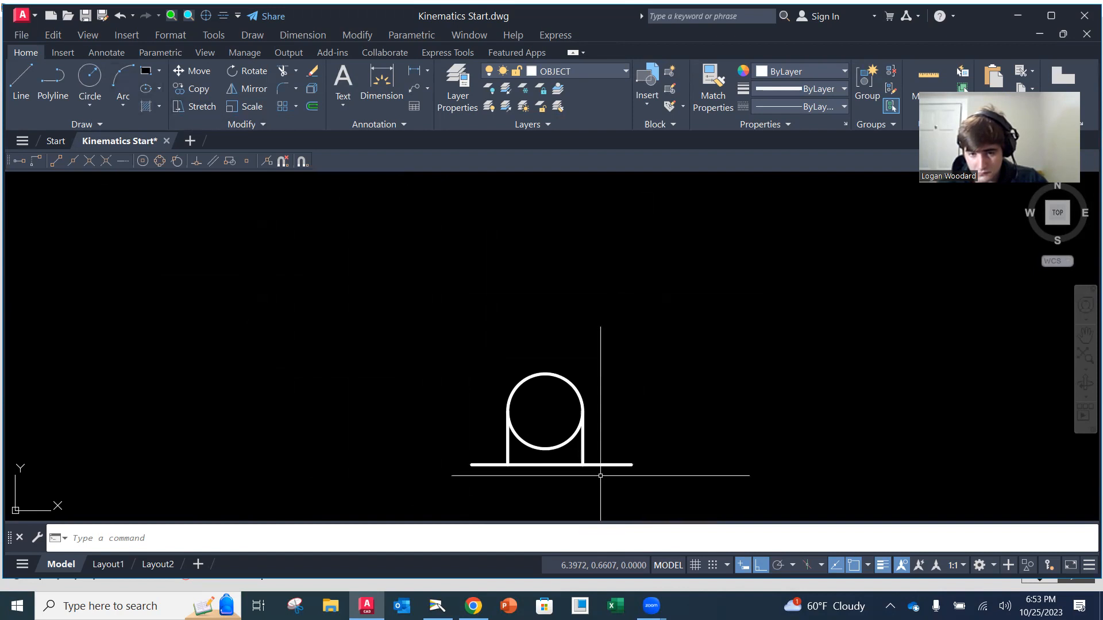
Trim away the lower half of the circle between the two vertical lines
left_click(283, 71)
left_click(558, 446)
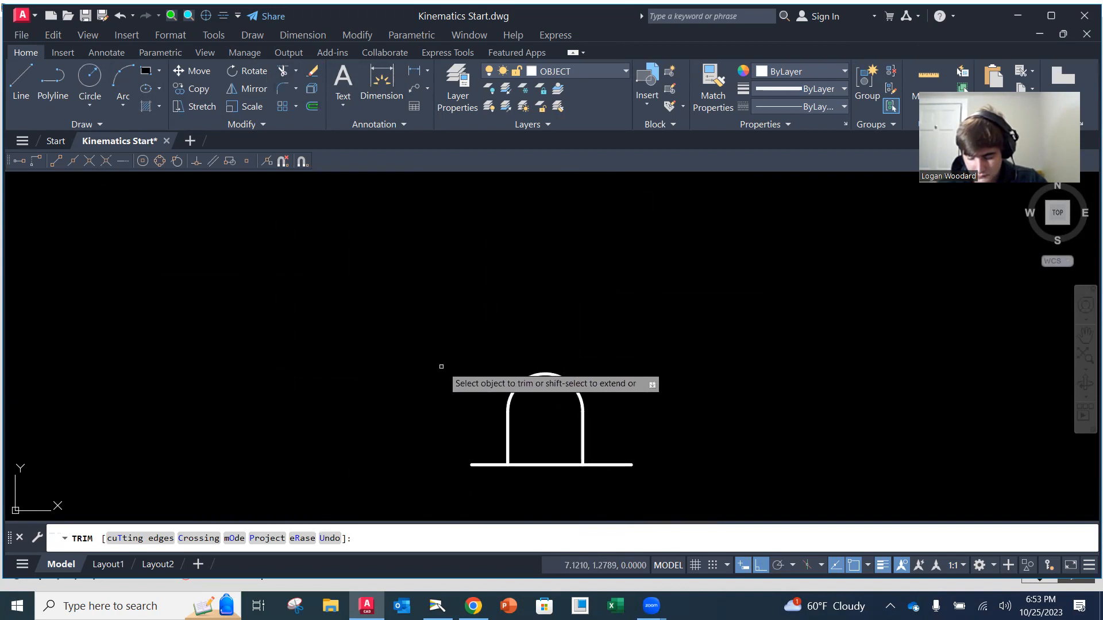
key("Return")
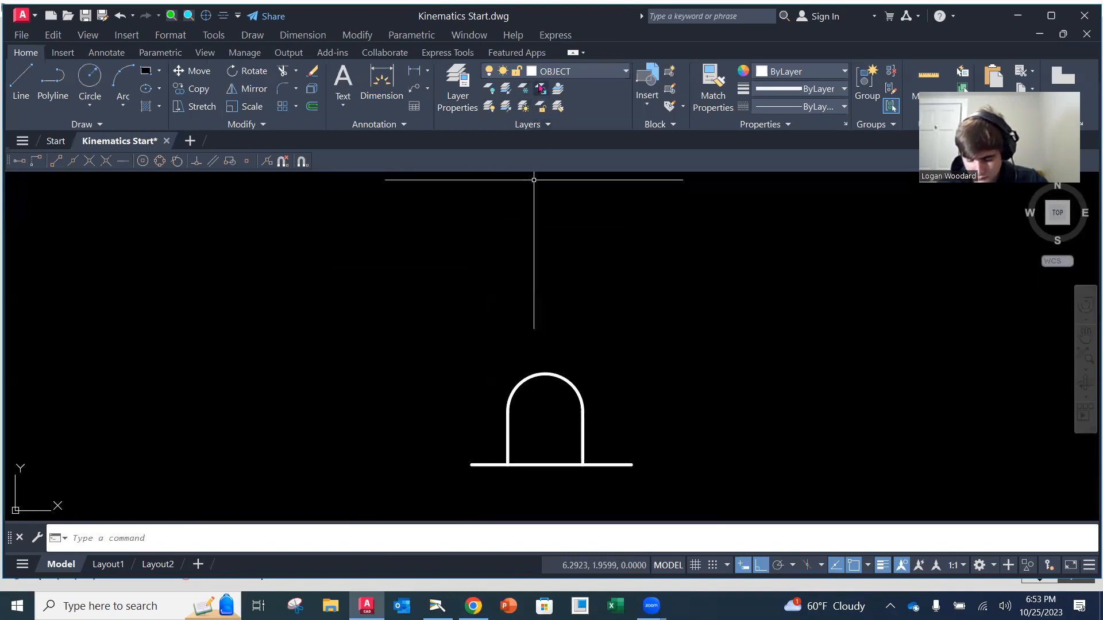
Draw a small circle with a radius of about 0.07 centred on the pivot's upper arc
left_click(90, 77)
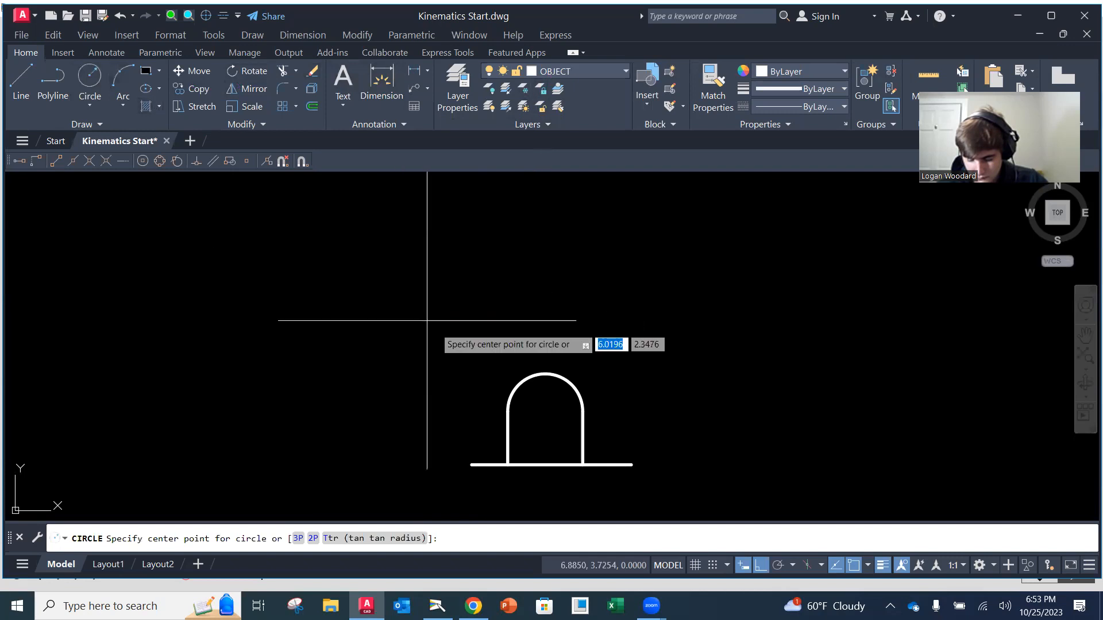
right_click(544, 411, "shift")
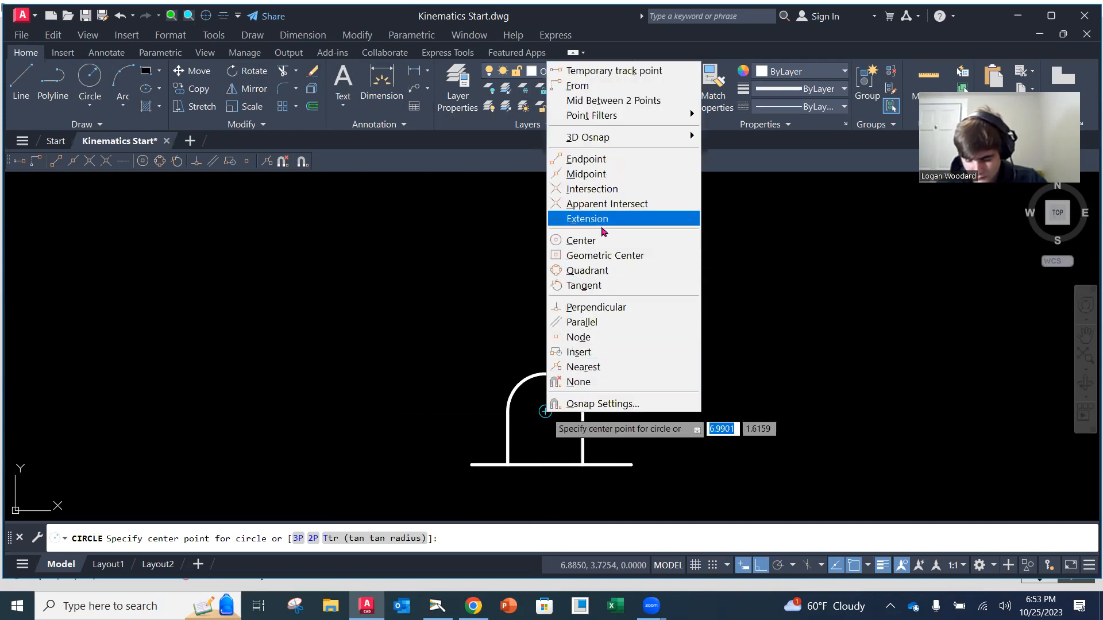
left_click(584, 240)
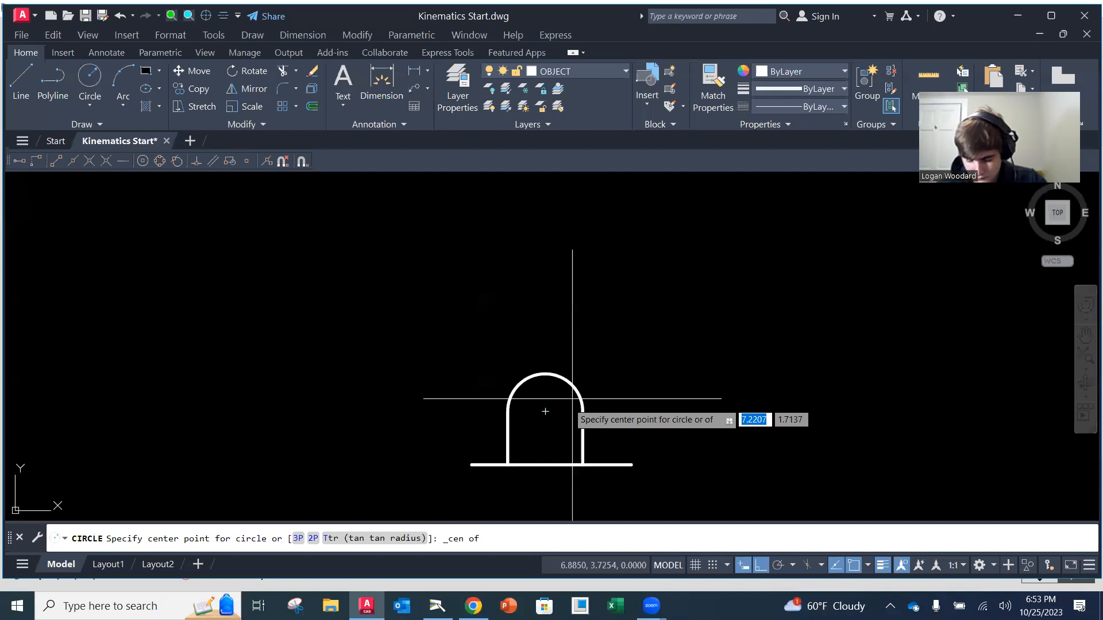
left_click(545, 411)
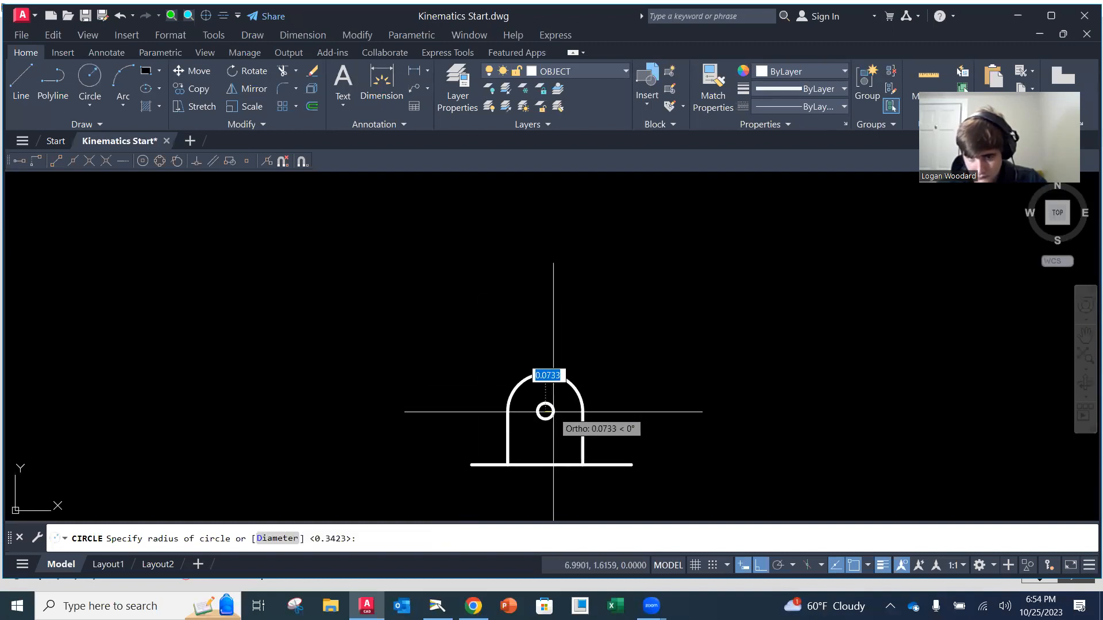
left_click(553, 411)
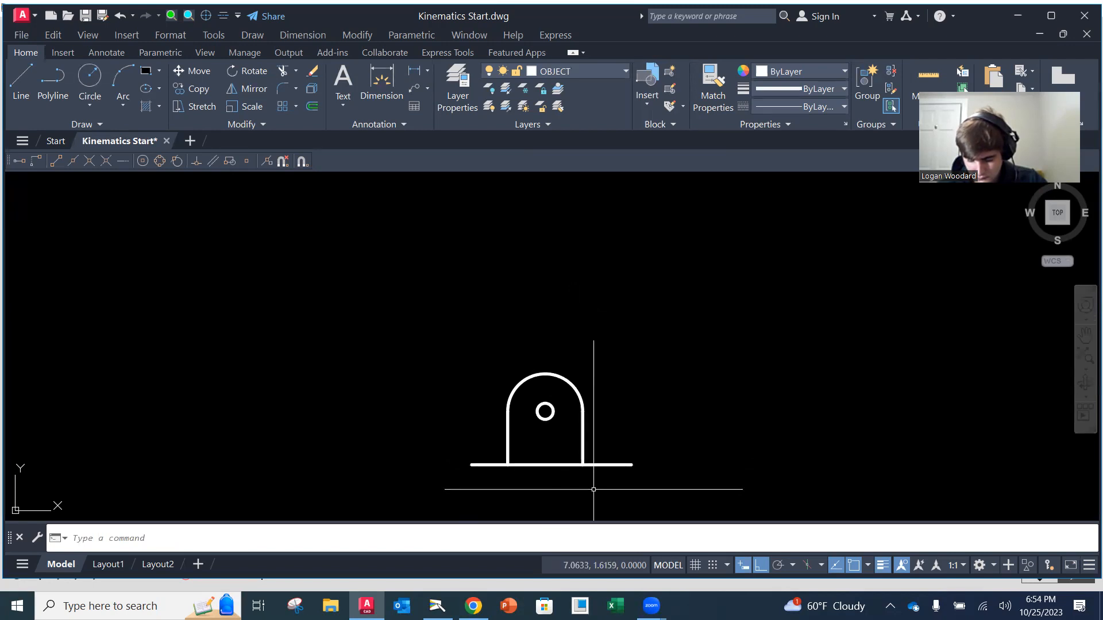
Make XHATCH the current layer and fill the small pivot circle with a SOLID hatch
left_click(582, 75)
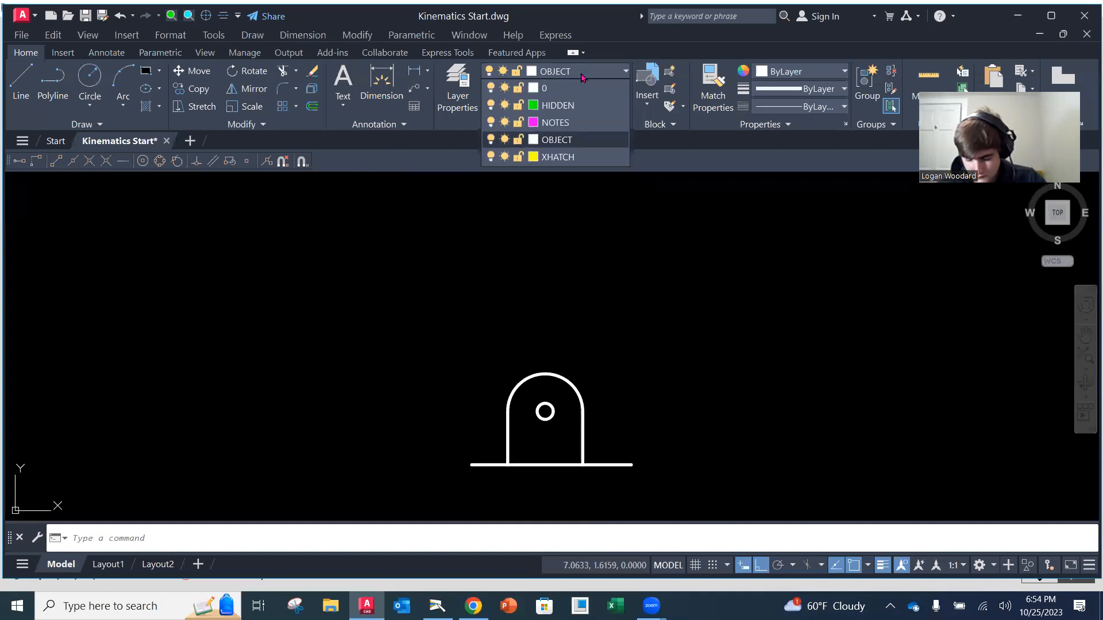
left_click(560, 156)
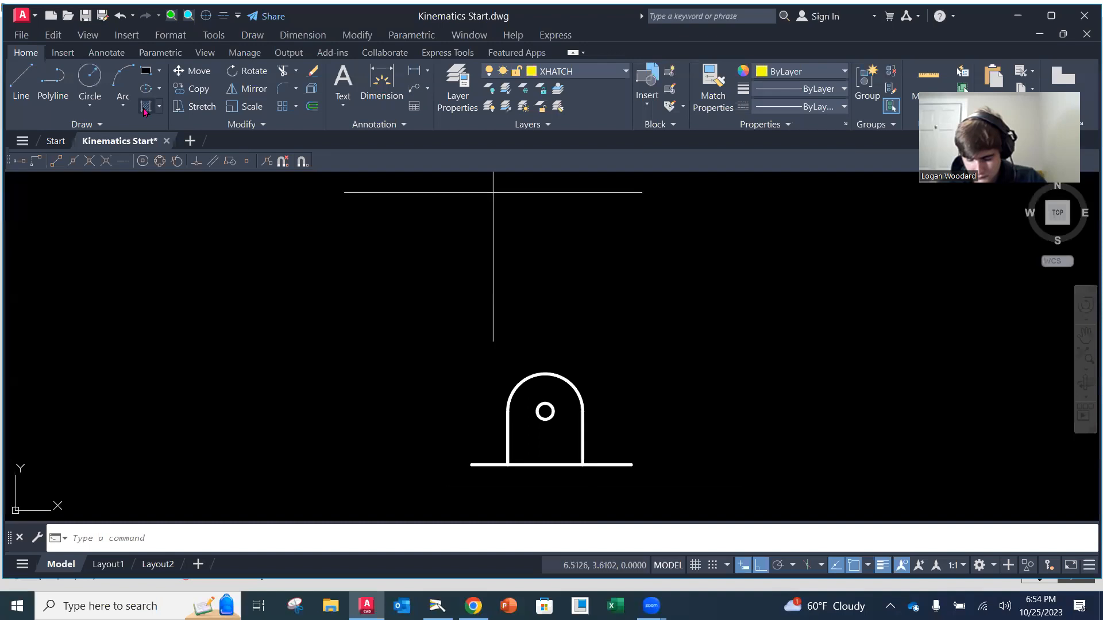
left_click(146, 108)
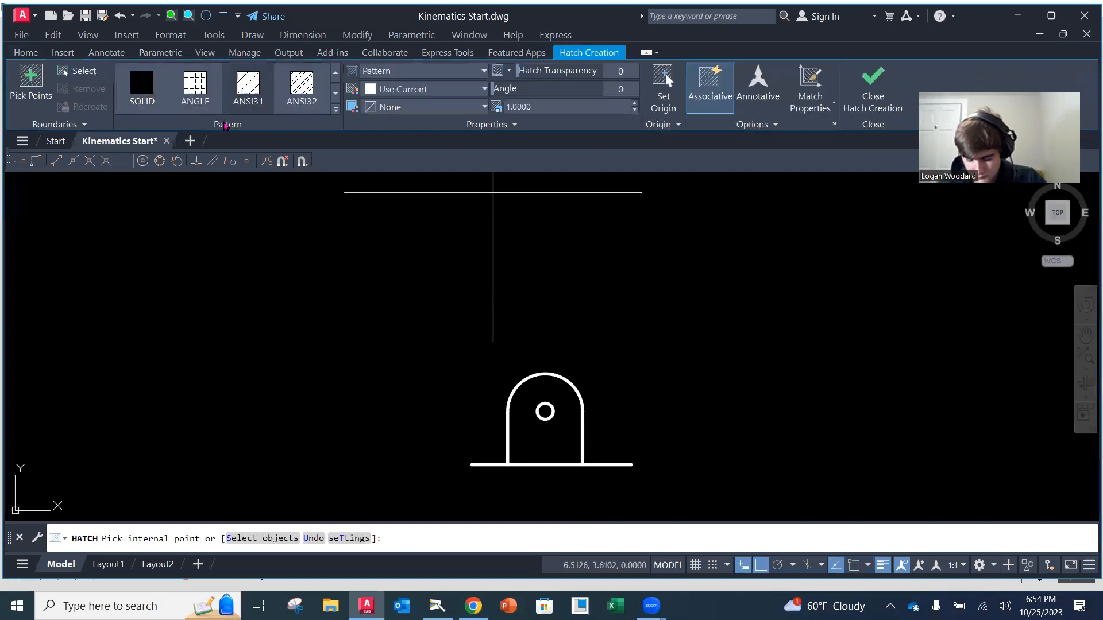
left_click(159, 106)
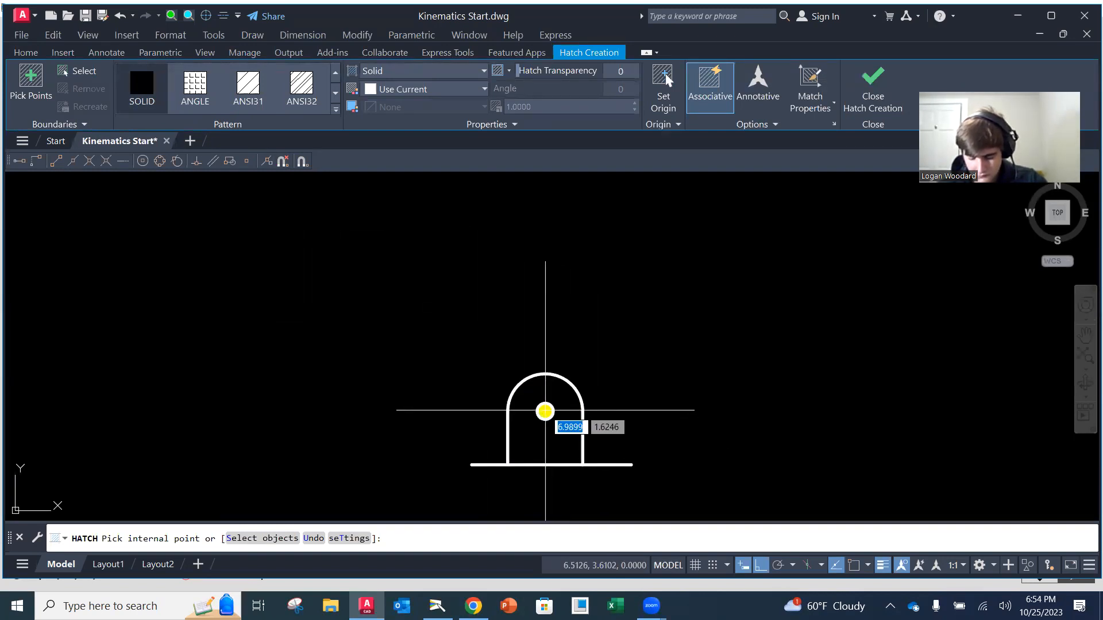
left_click(545, 410)
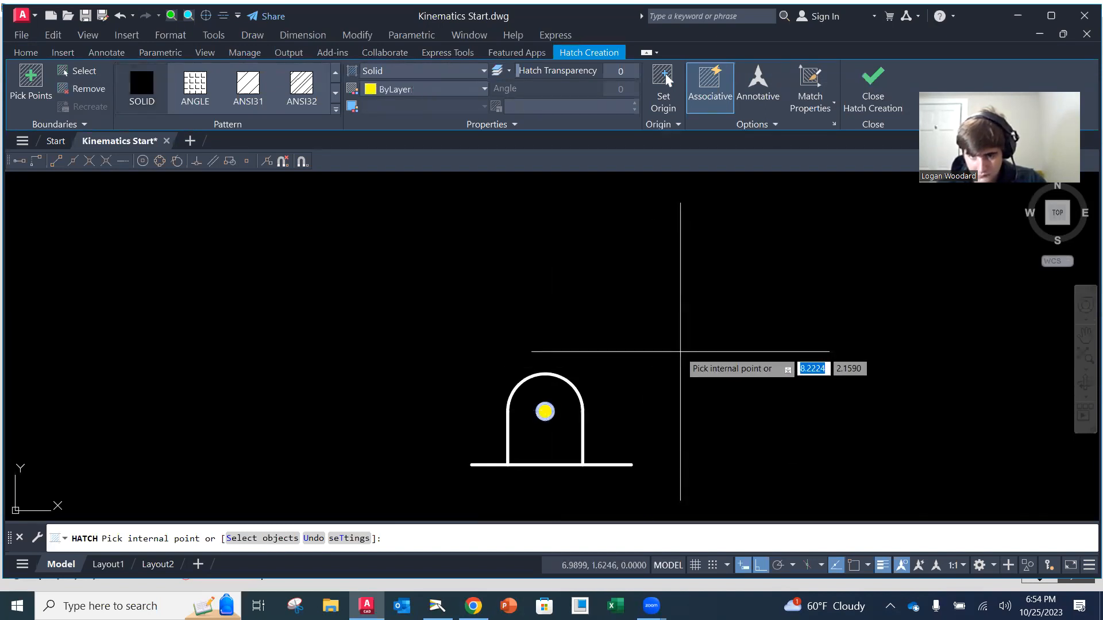
left_click(873, 81)
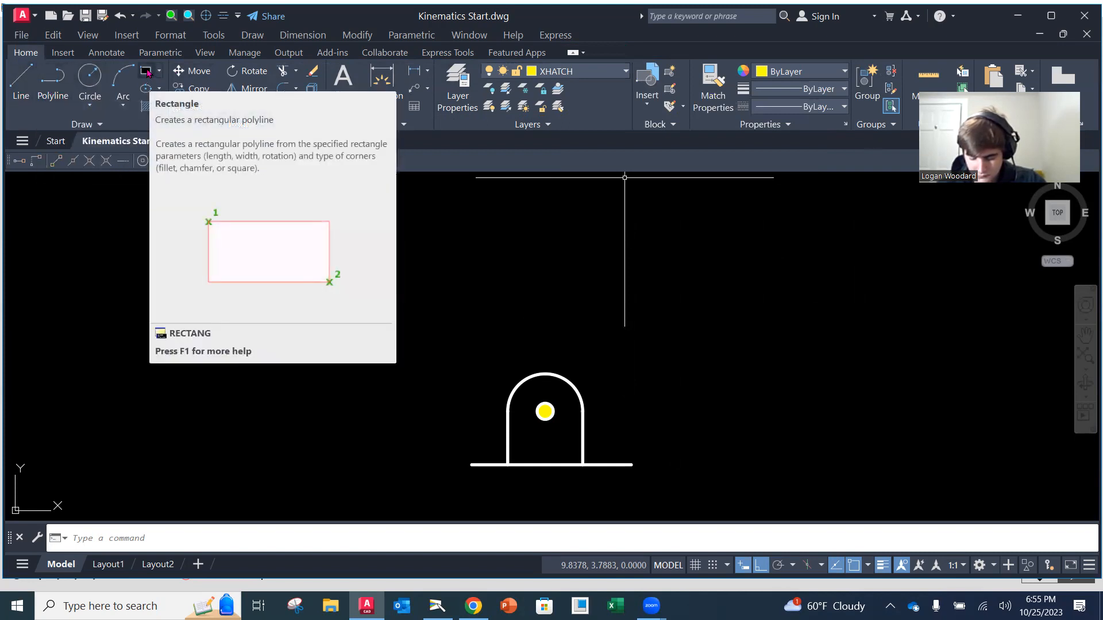
left_click(147, 71)
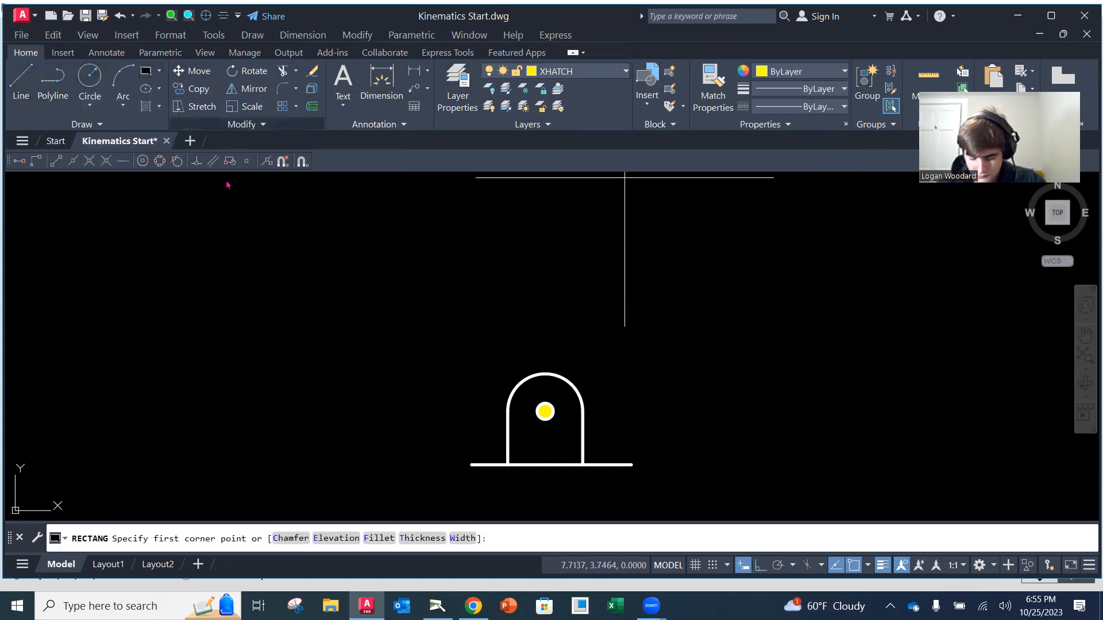
left_click(471, 464)
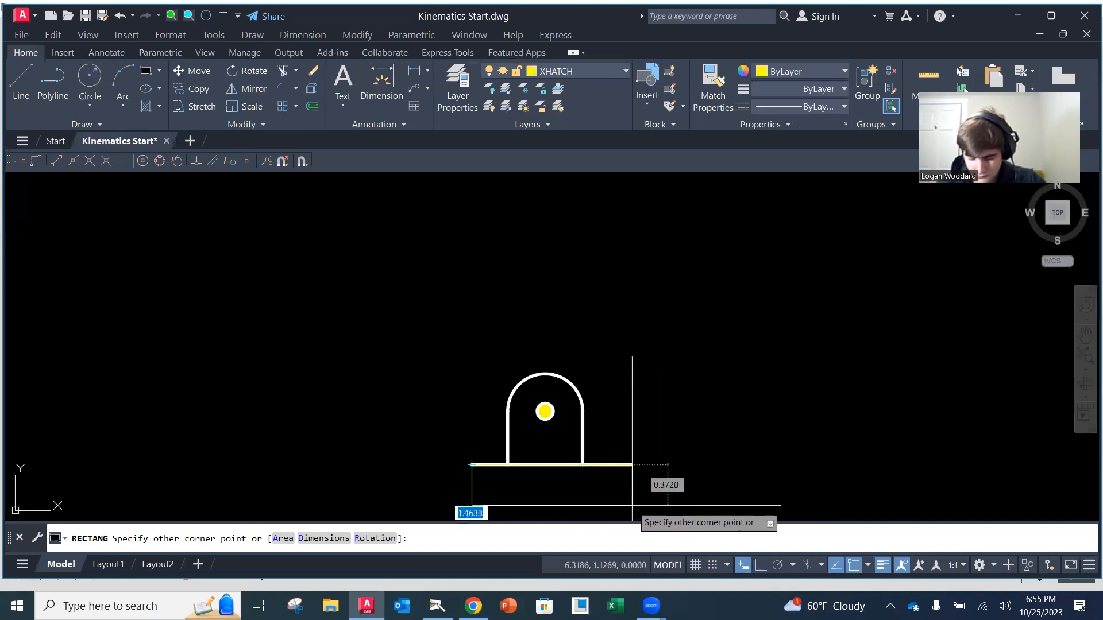
key("Escape")
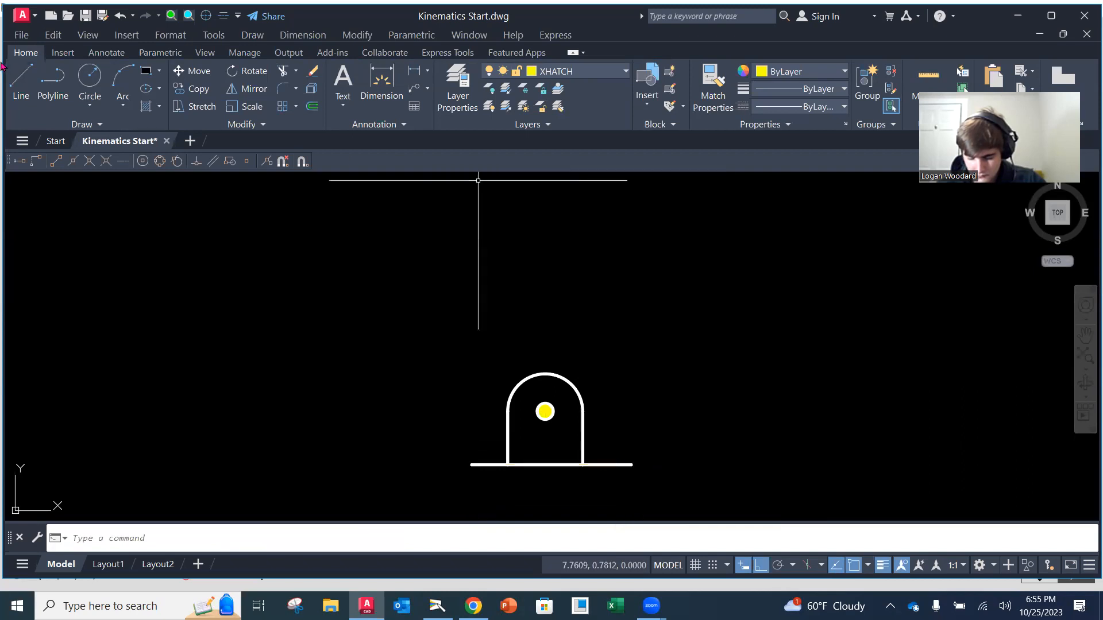
left_click(146, 106)
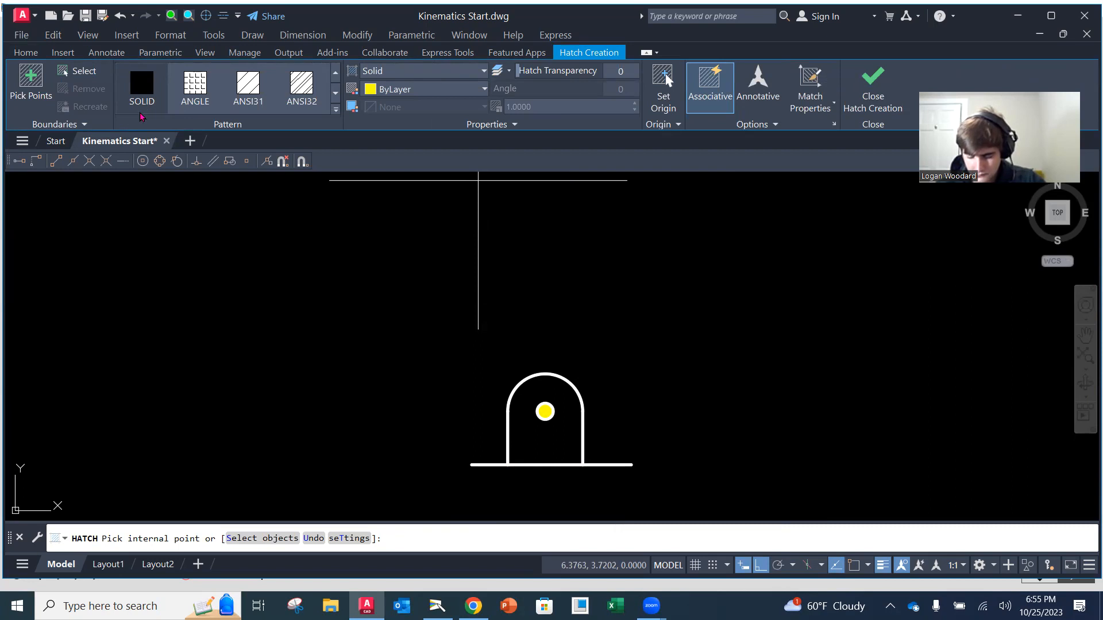
key("Escape")
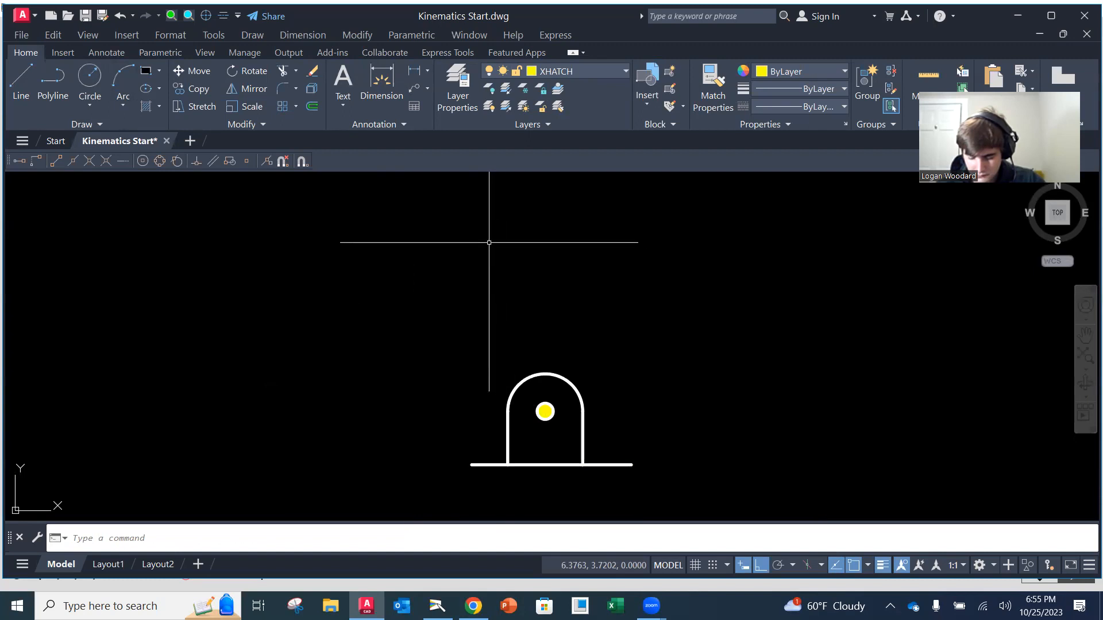
Draw a rectangle about 1.45 wide and 0.28 high directly below the base line, starting at its left endpoint
left_click(146, 71)
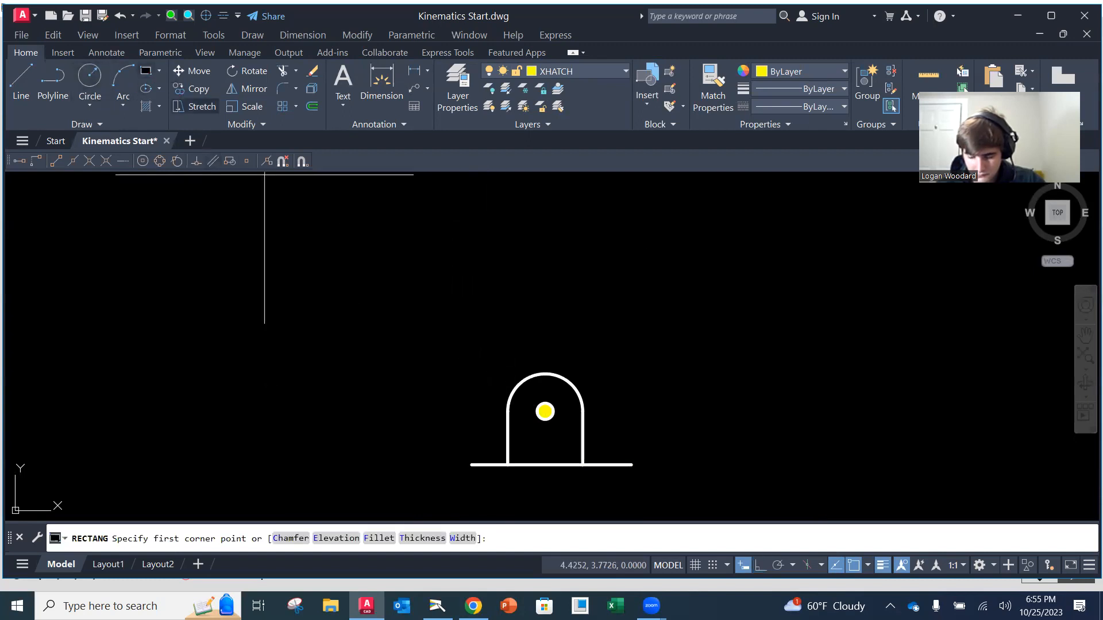
left_click(471, 465)
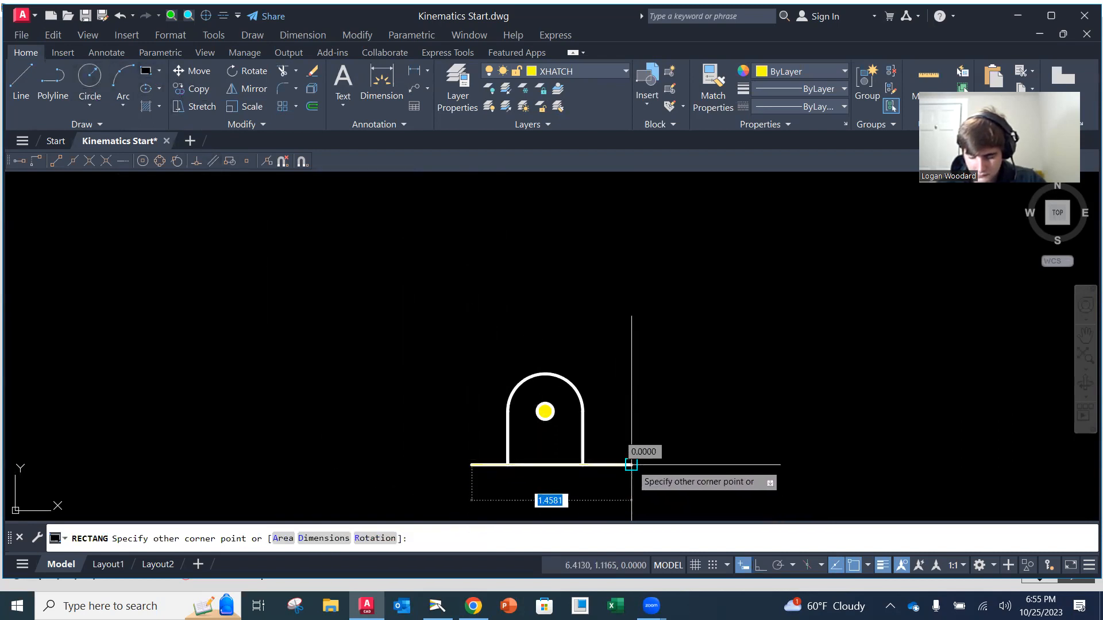
left_click(630, 495)
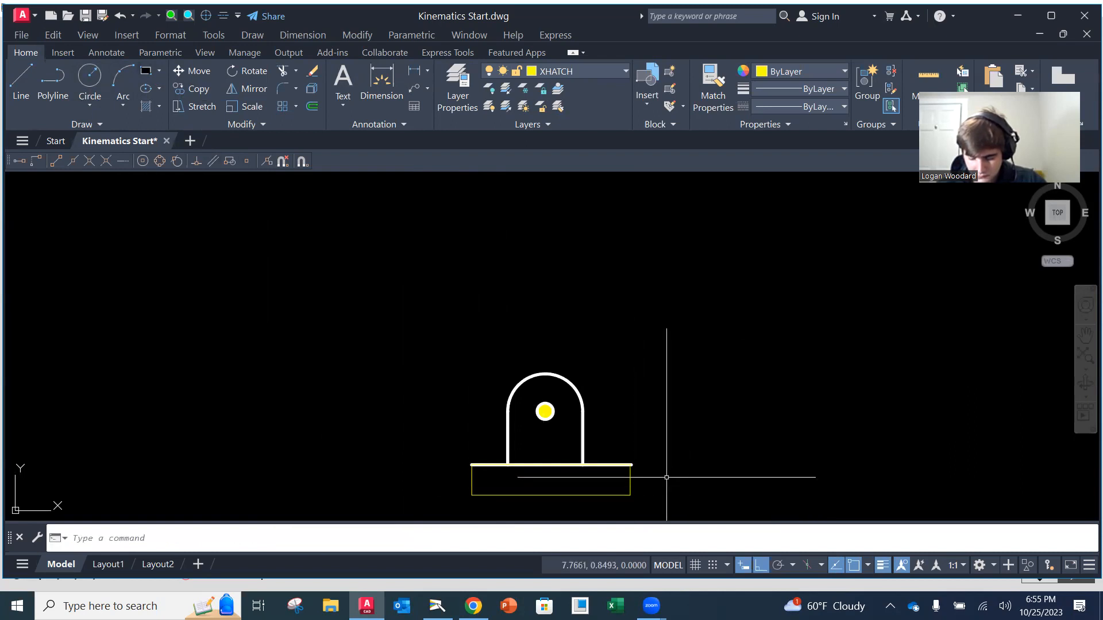
Hatch the rectangle below the base line with the ANSI31 pattern at a scale of 1.5
left_click(146, 107)
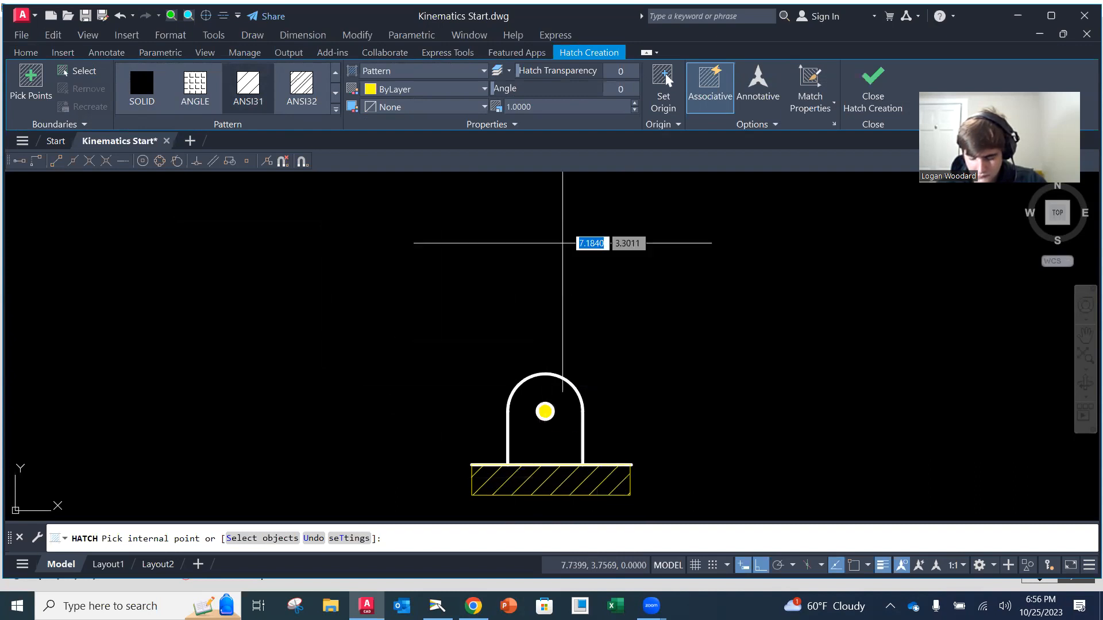
left_click(555, 105)
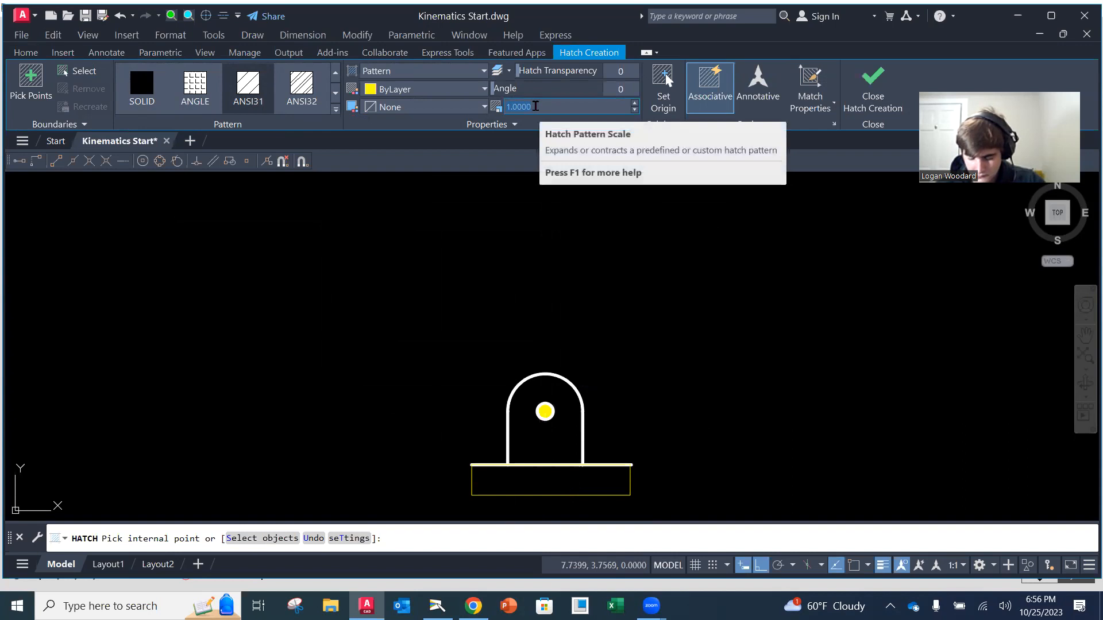
type("1.6")
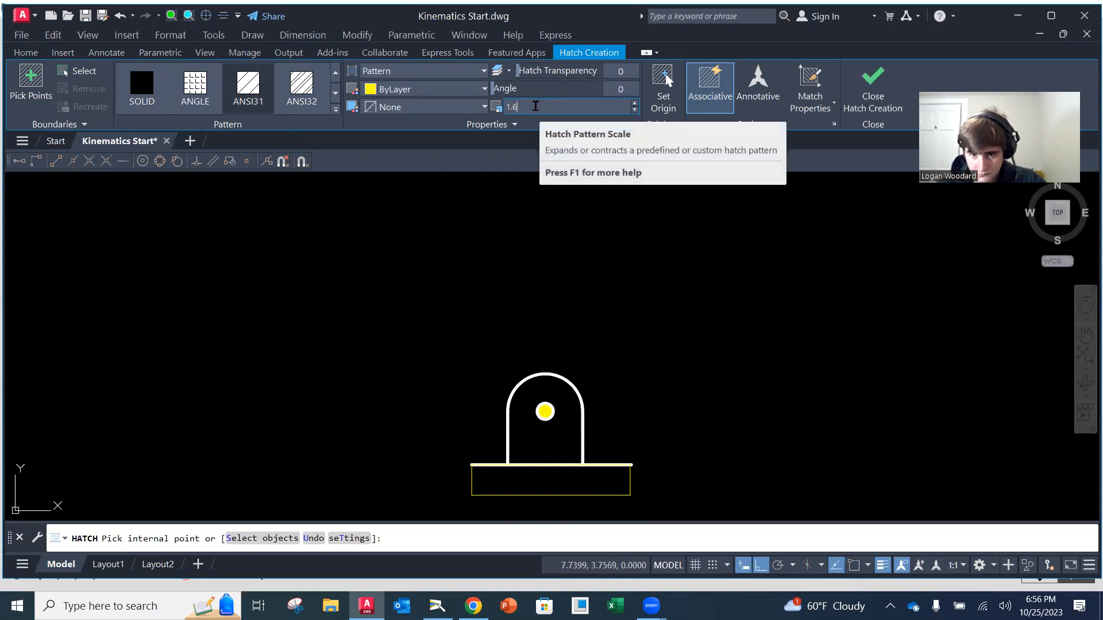
key("BackSpace")
type("5000")
key("Return")
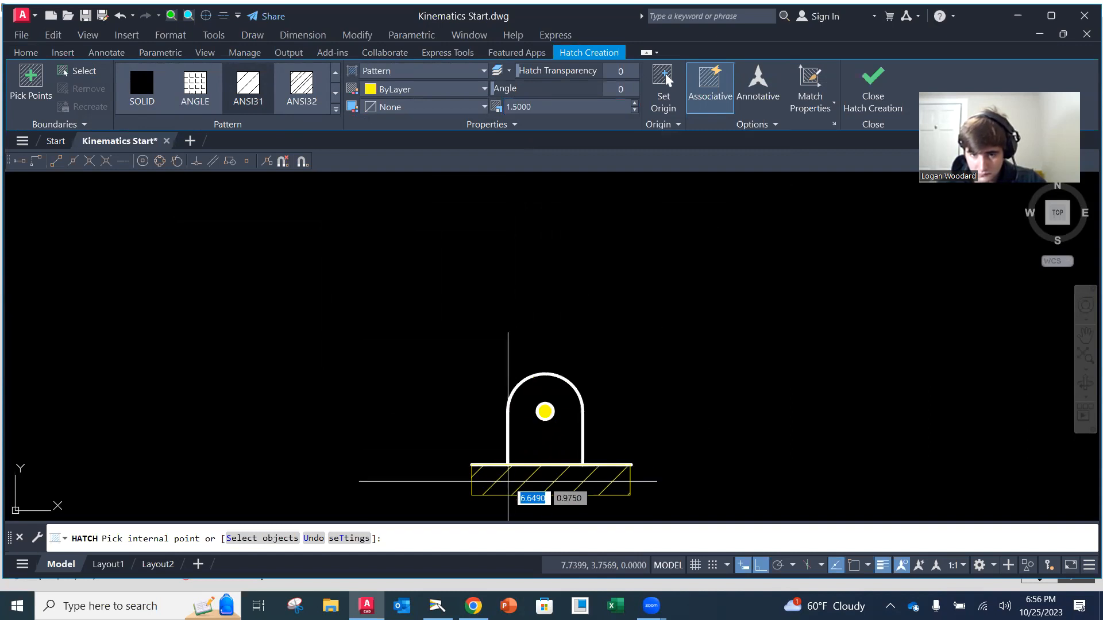
left_click(507, 482)
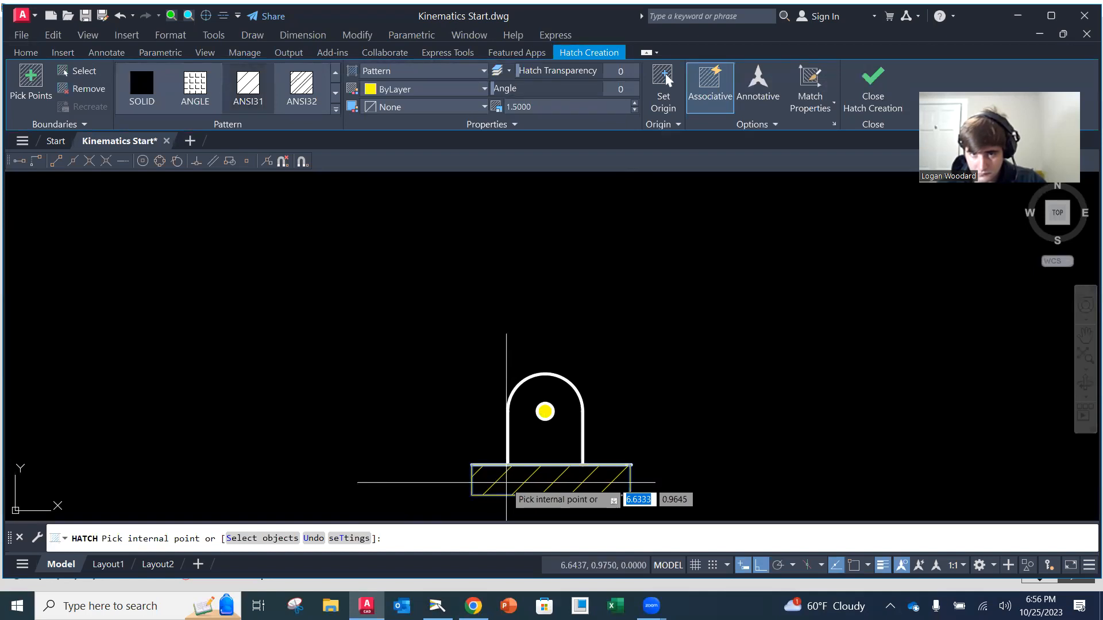
left_click(887, 95)
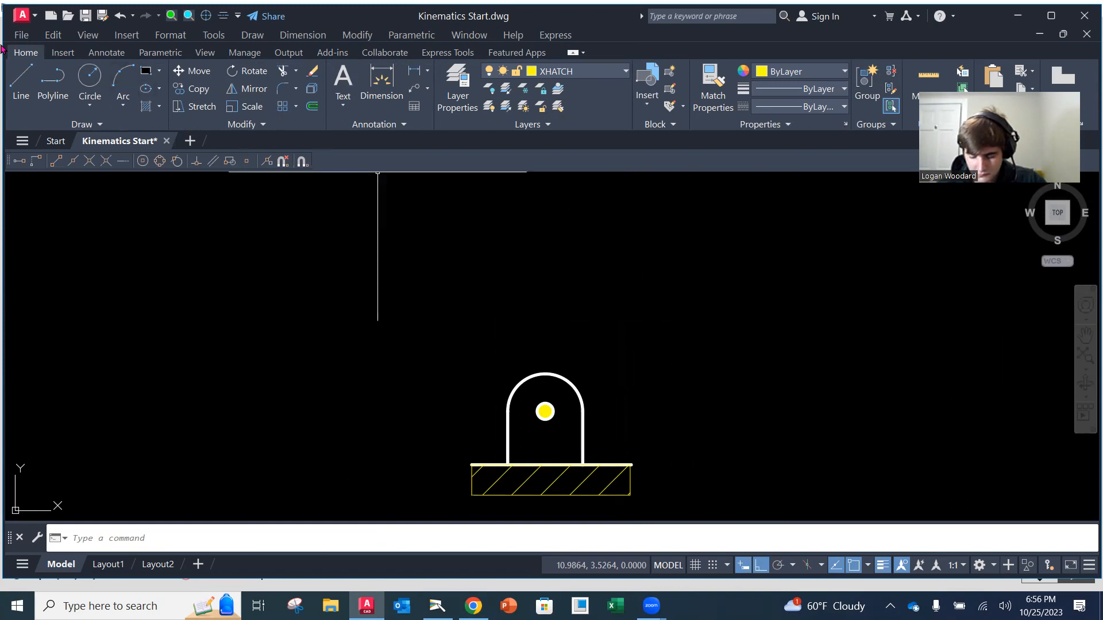
Erase the rectangular outline around the ground hatch, keeping the hatch lines, and save the drawing
left_click(312, 71)
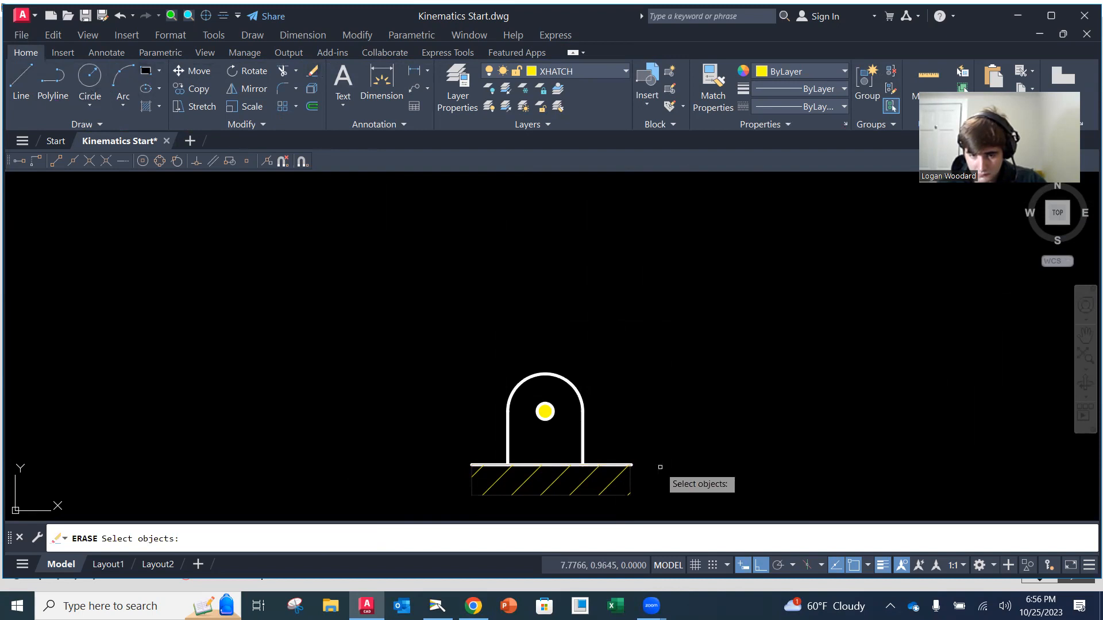
key("Return")
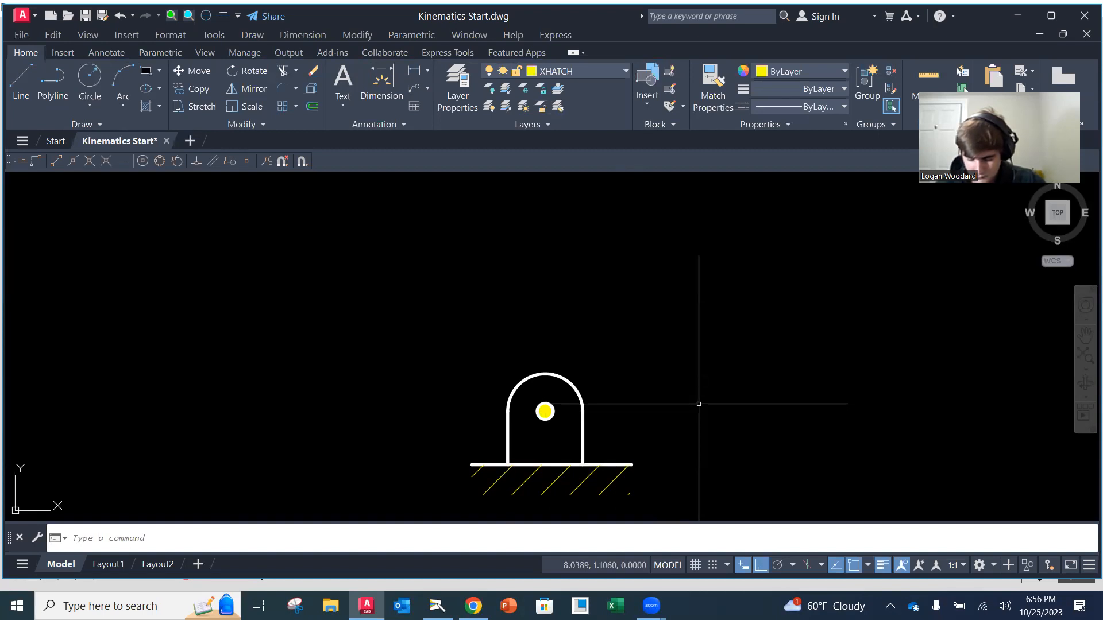
left_click(21, 35)
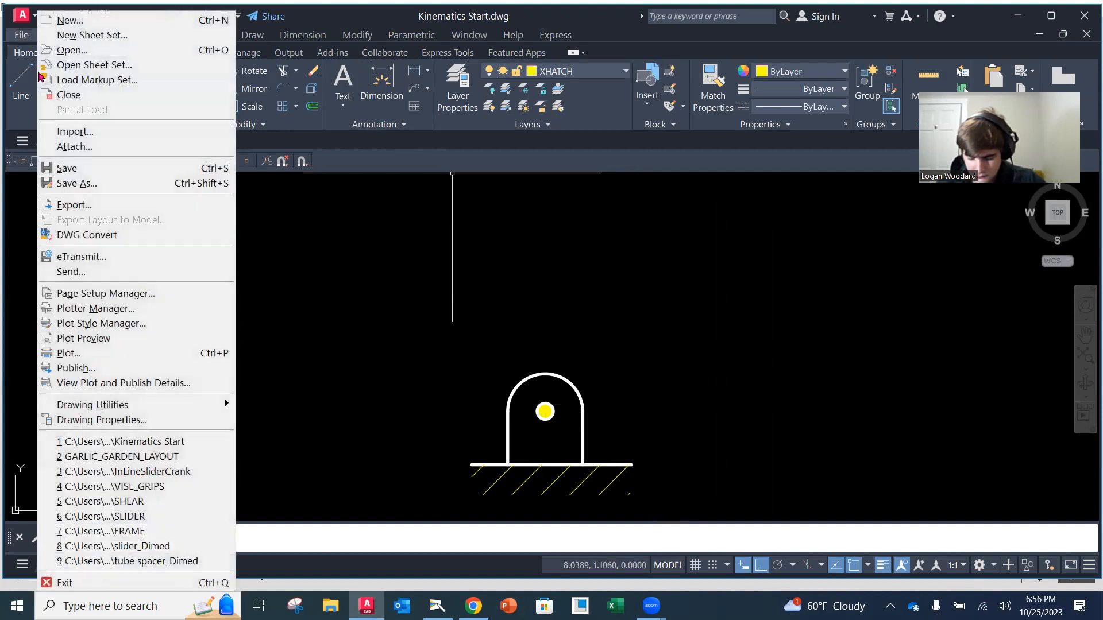
left_click(65, 170)
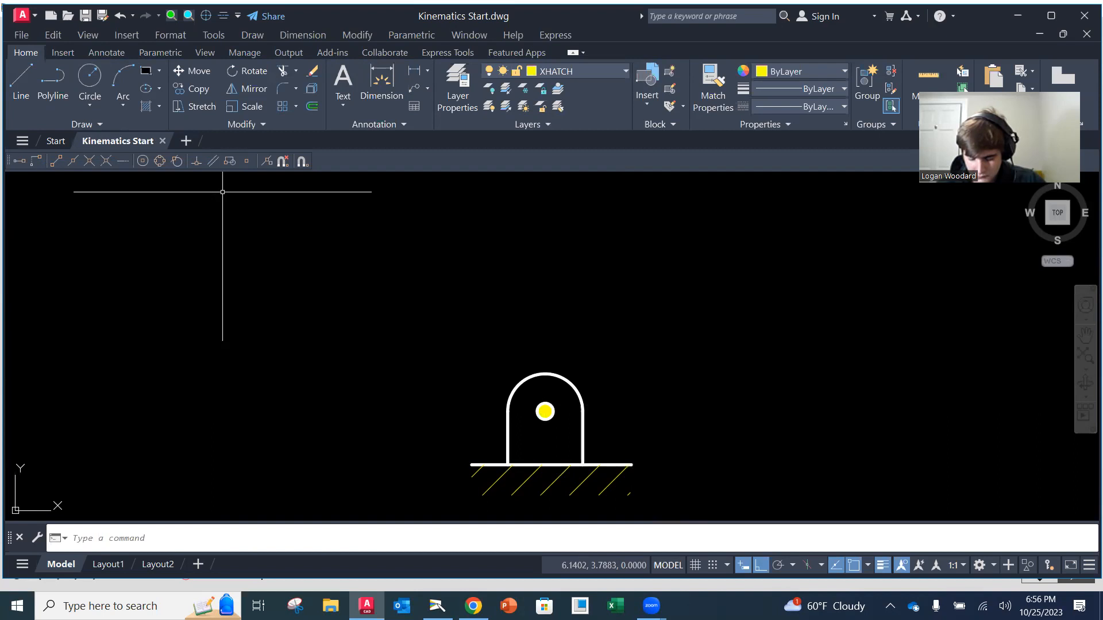
Make OBJECT the current layer and draw a rectangle about 0.65 wide and 1.02 high above and left of the ground pivot
scroll(452, 350, "down", 2)
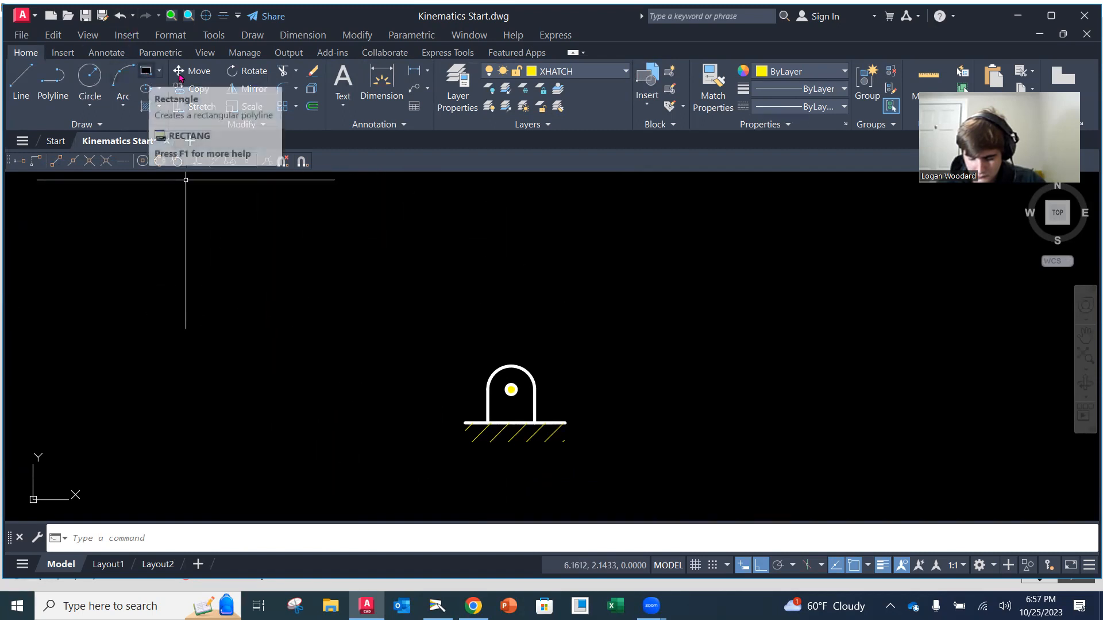
left_click(626, 71)
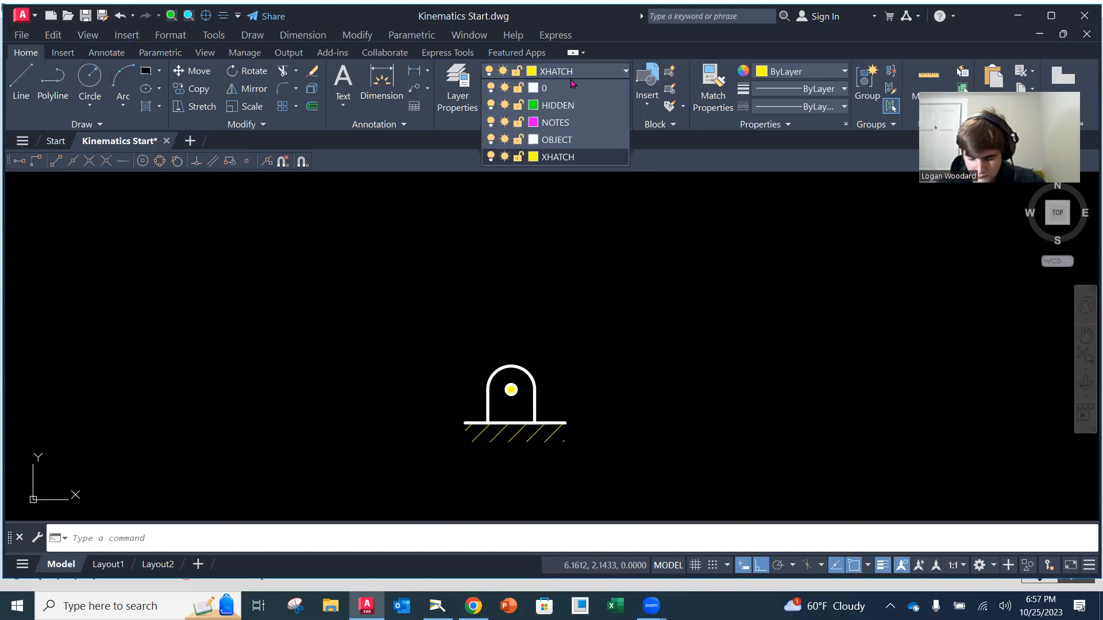
left_click(557, 138)
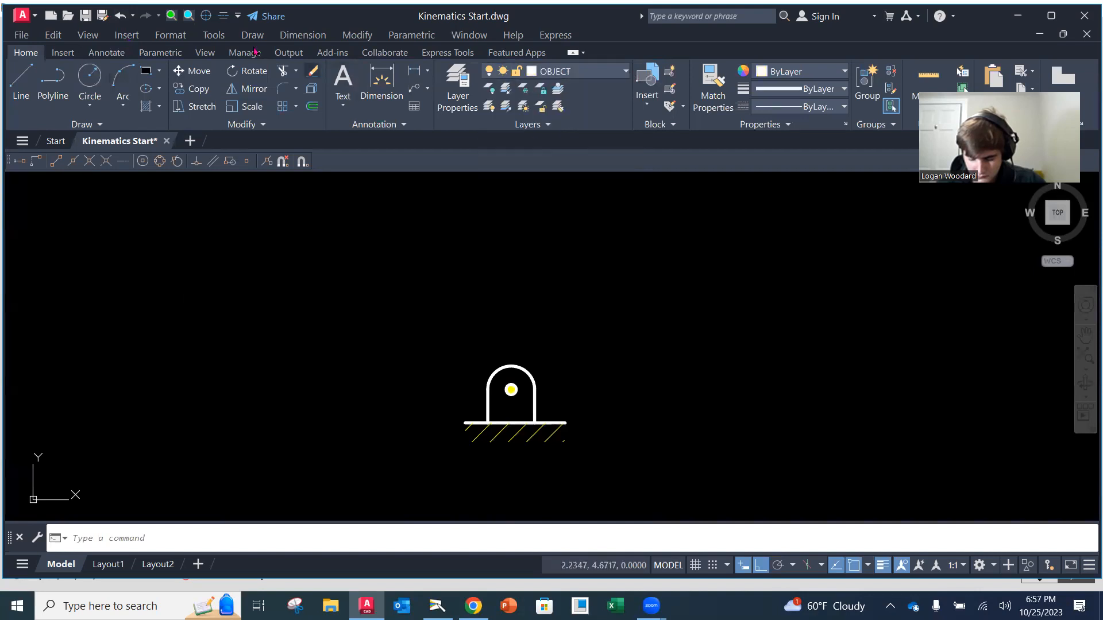
left_click(146, 71)
left_click(274, 234)
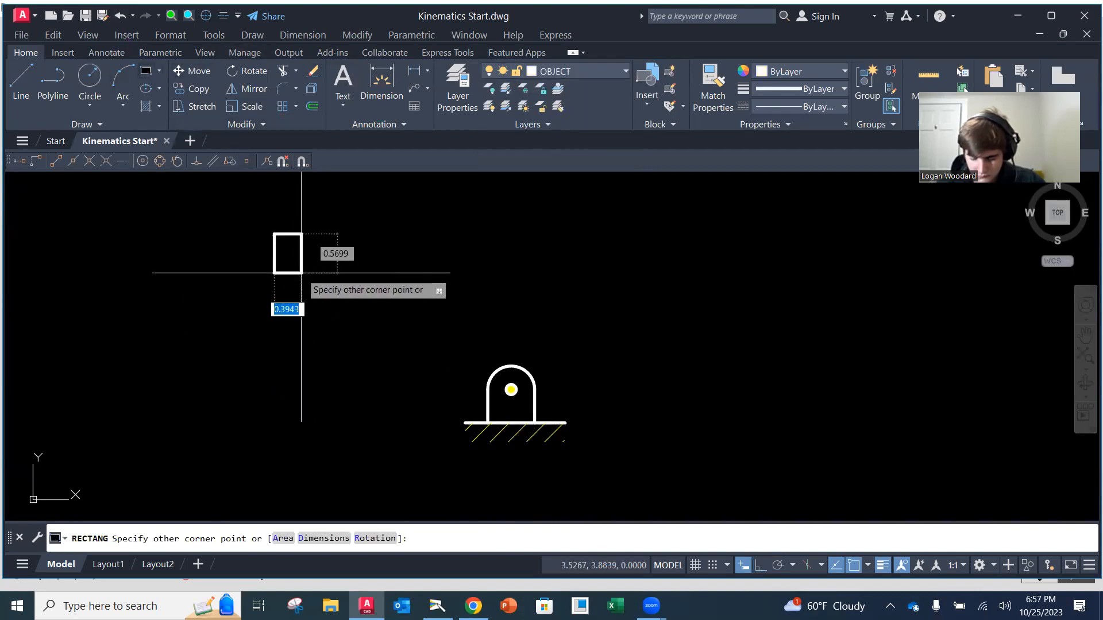
left_click(319, 305)
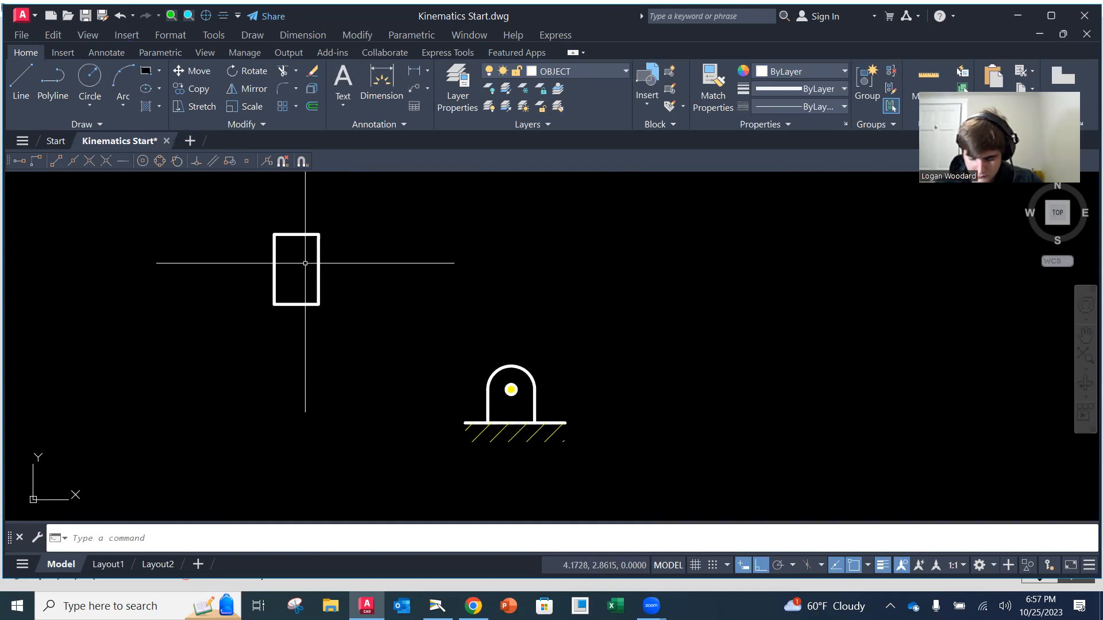
Draw two diagonal lines between the opposite corners of the rectangle, with Ortho turned off
left_click(21, 80)
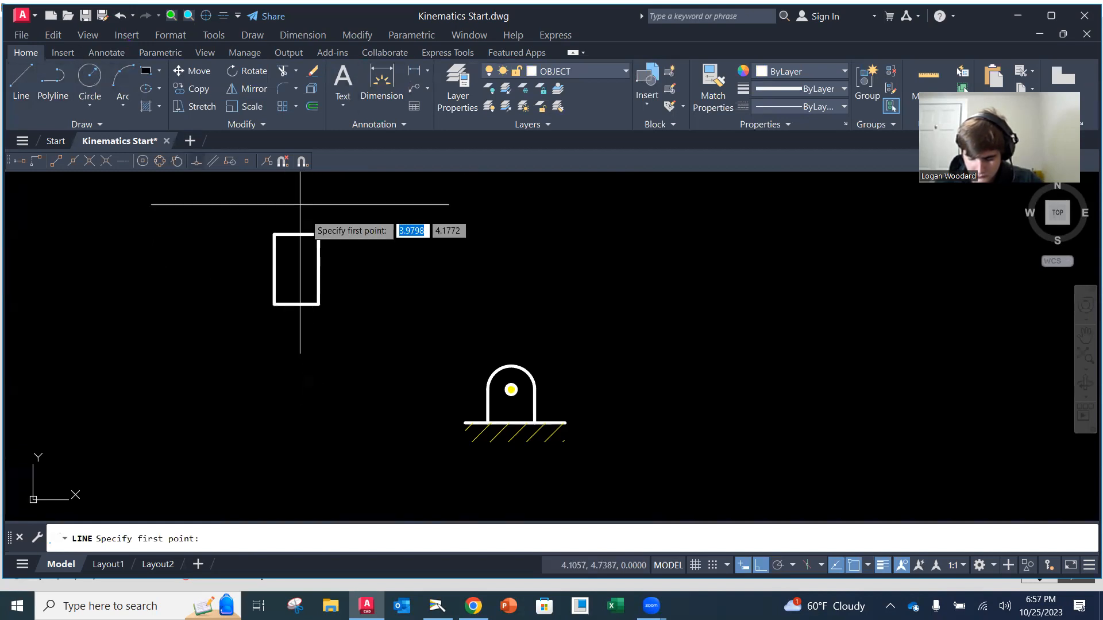
left_click(319, 234)
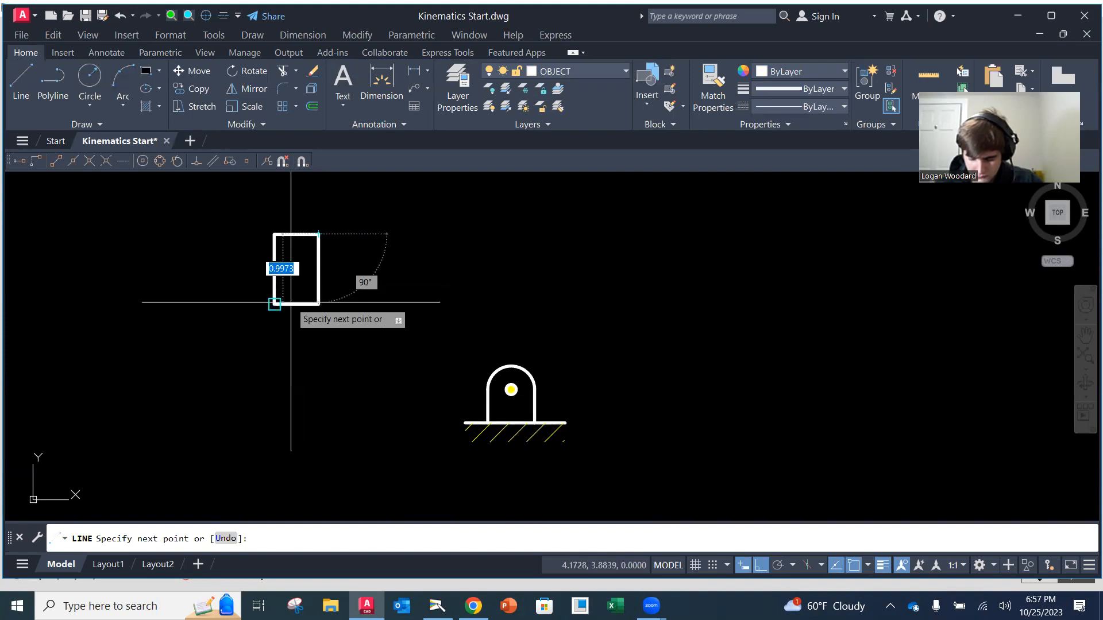
key("F8")
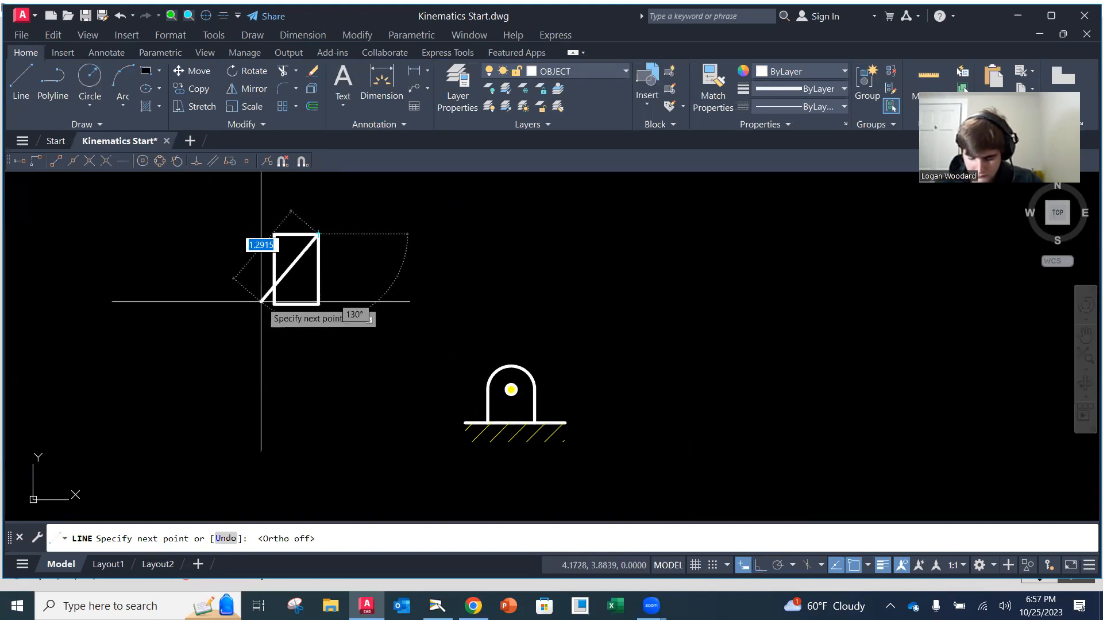
left_click(271, 304)
key("Escape")
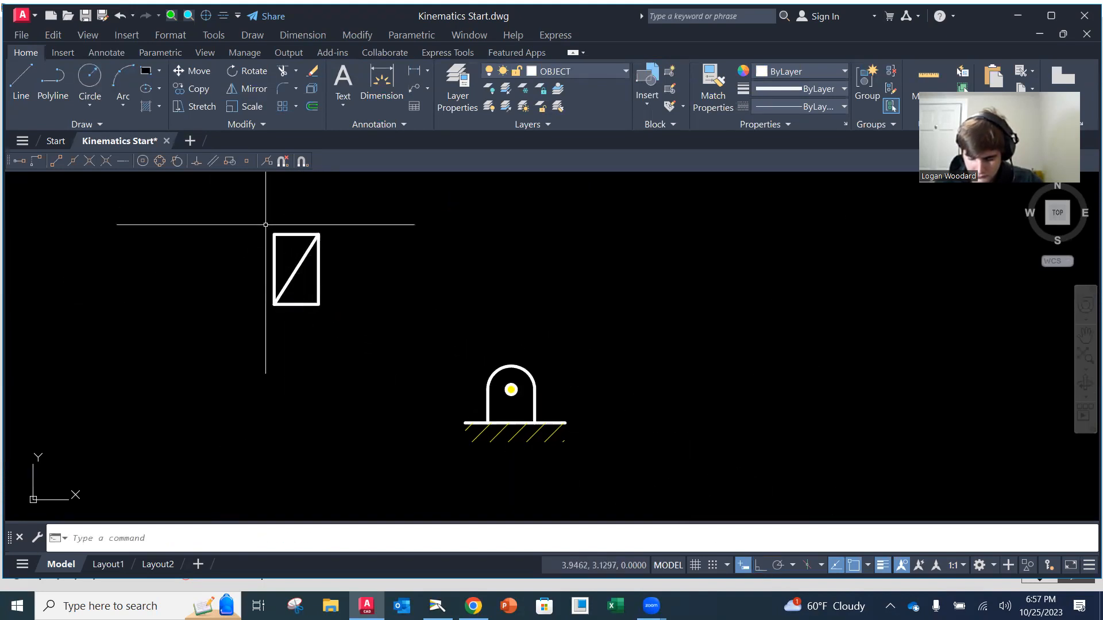
left_click(22, 81)
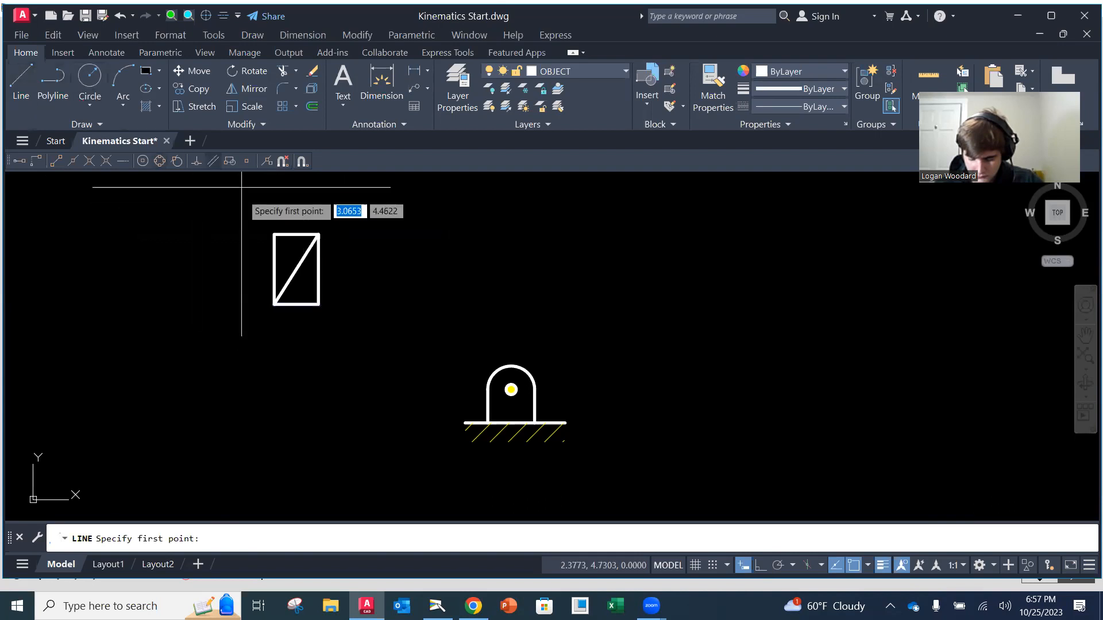
left_click(274, 235)
left_click(317, 303)
key("Escape")
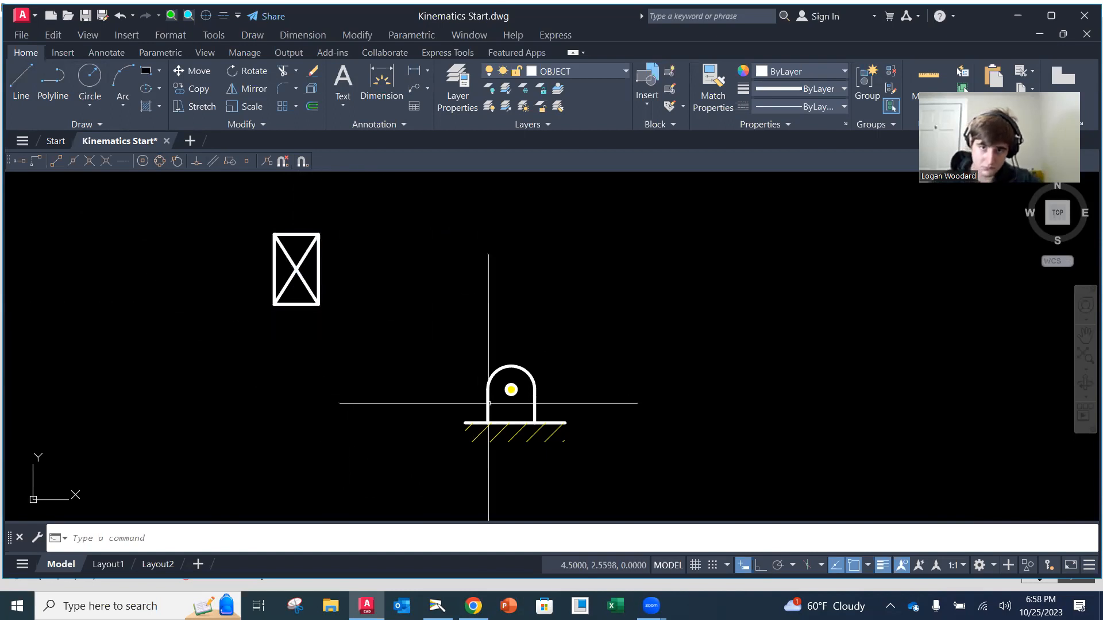
Copy the filled pin circle from the ground pivot to the intersection of the rectangle's diagonals, plus a loose copy just left of the pivot
scroll(522, 396, "up", 2)
middle_click_drag(516, 375, 535, 403)
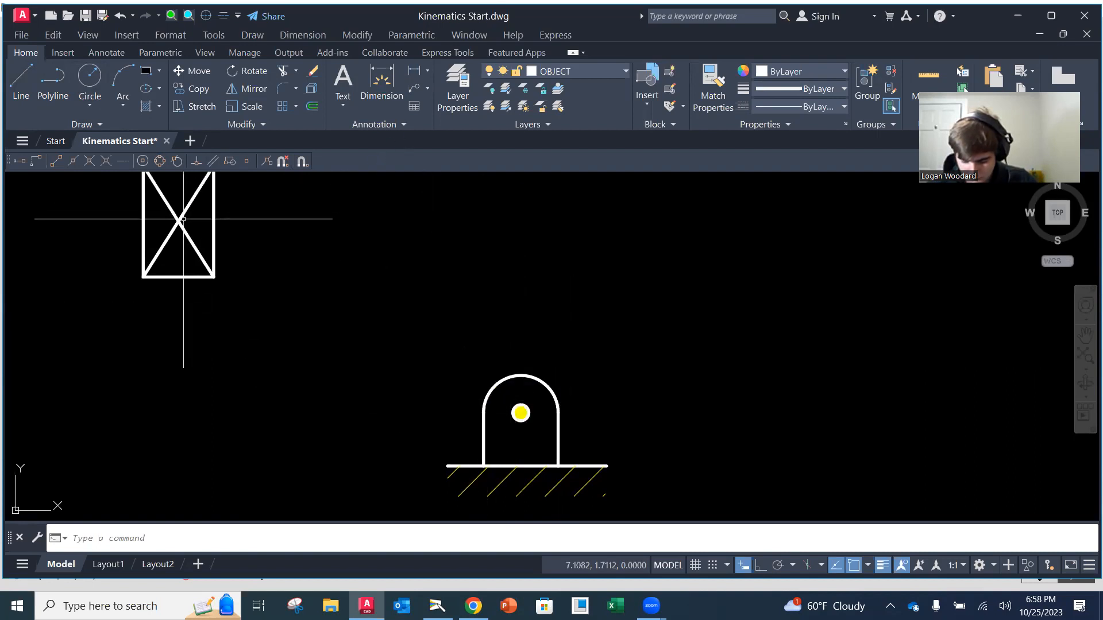
left_click(204, 91)
left_click(507, 397)
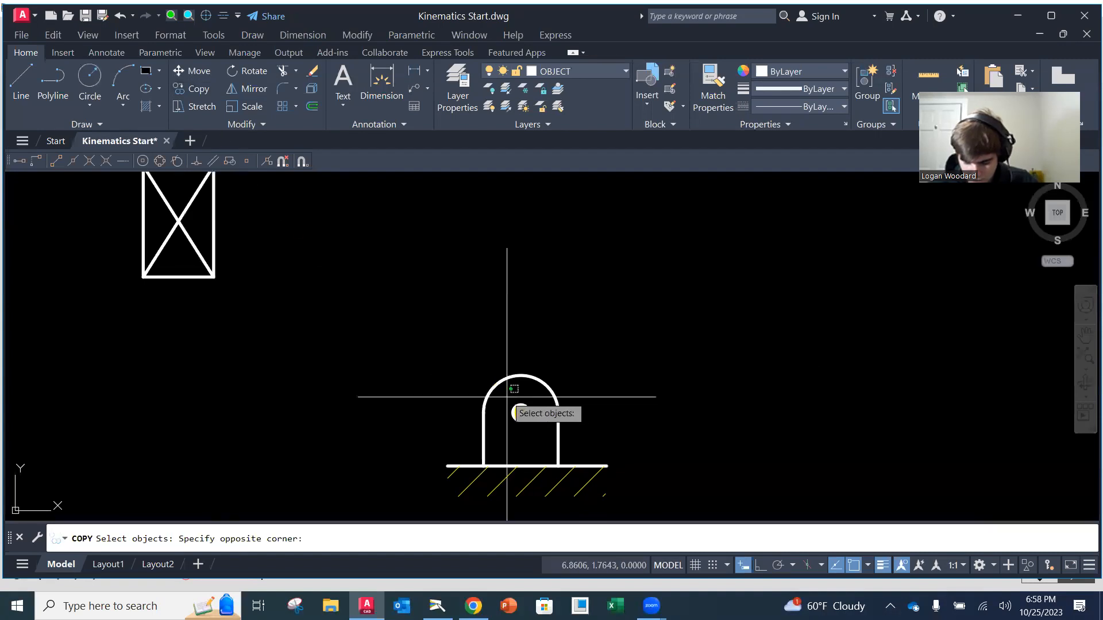
left_click(548, 422)
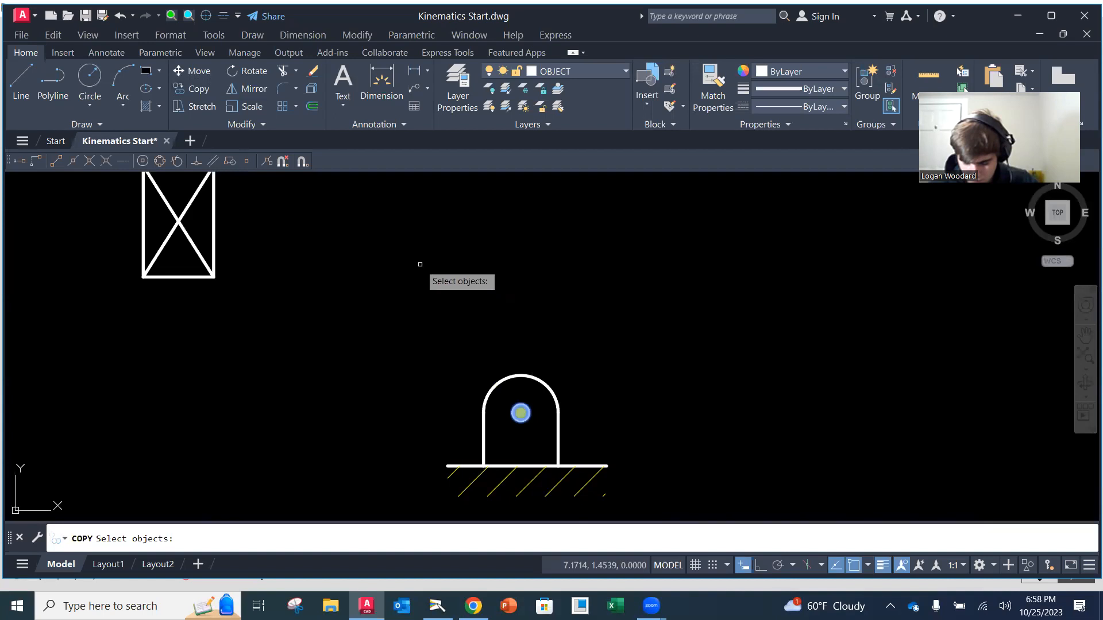
key("Return")
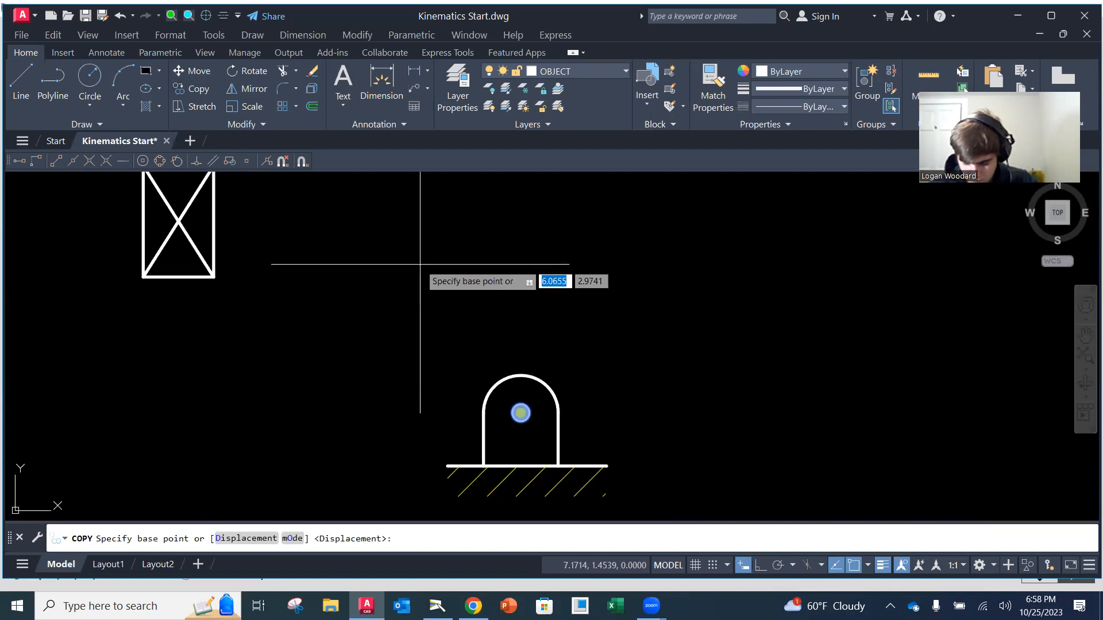
left_click(521, 412)
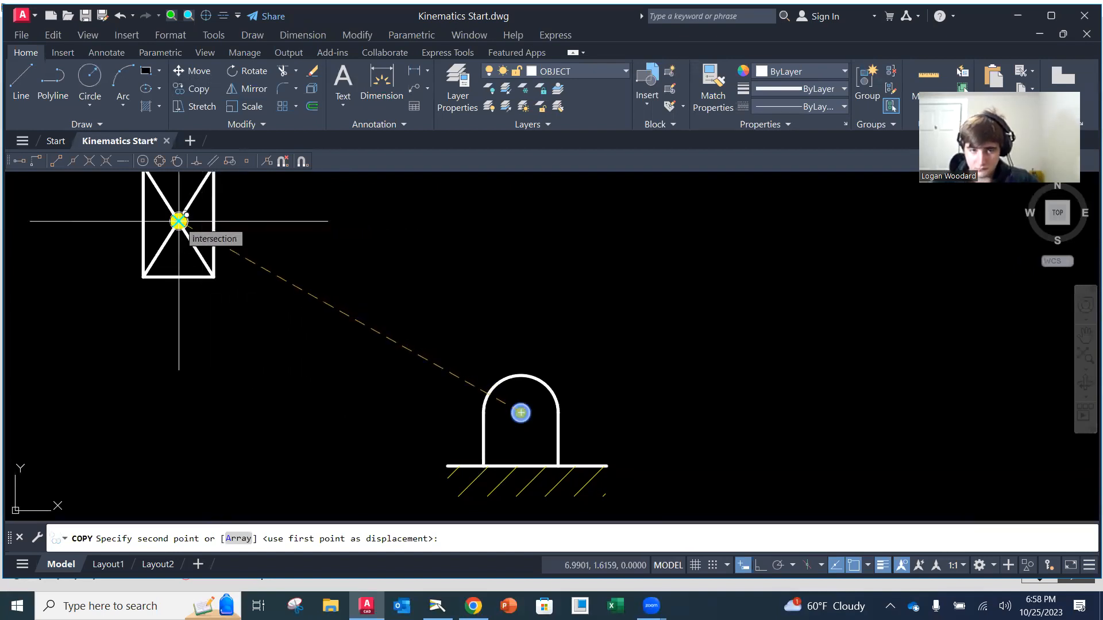
right_click(434, 251, "shift")
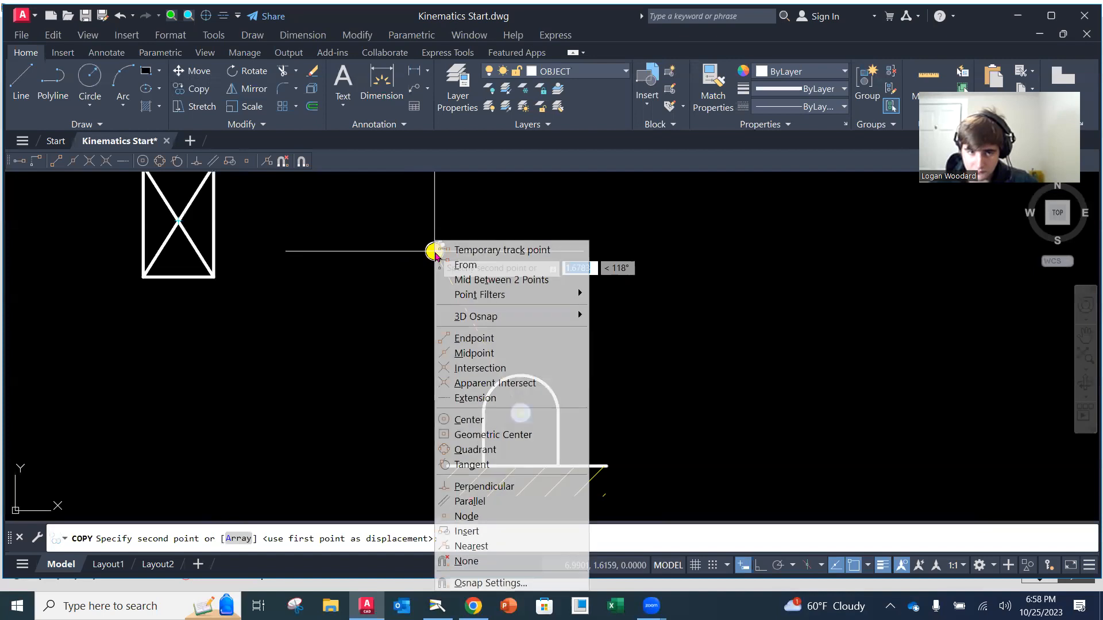
left_click(479, 368)
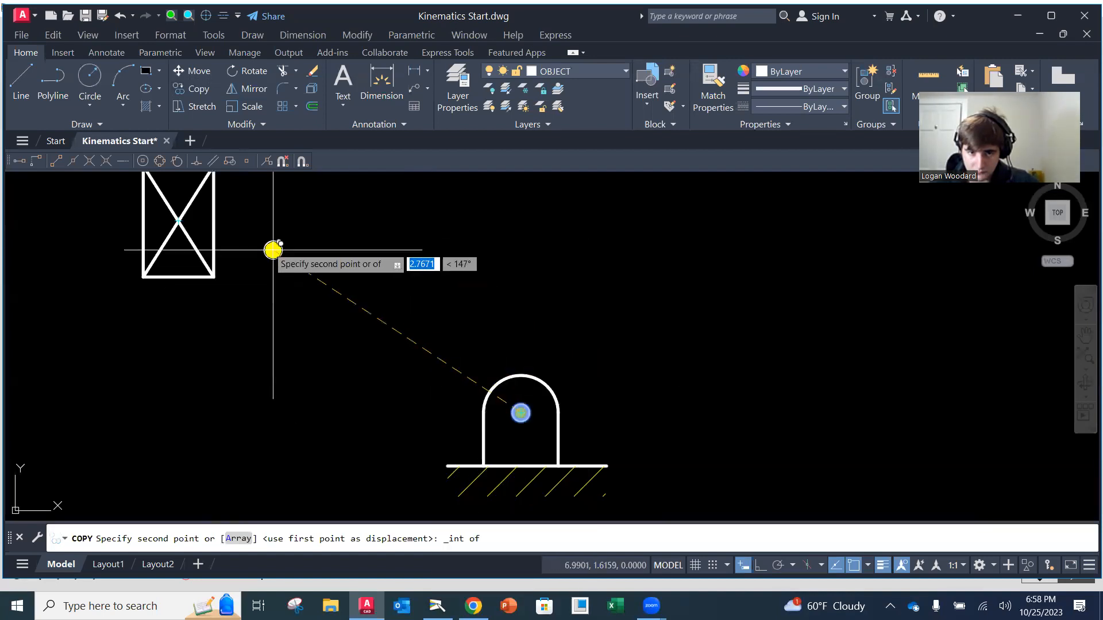
left_click(179, 221)
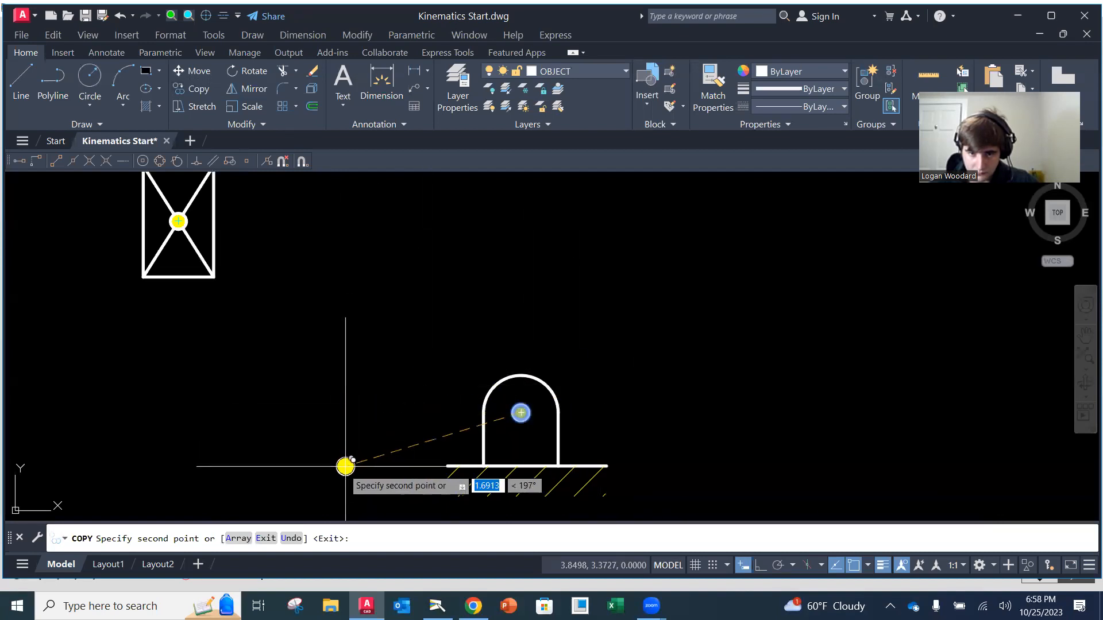
left_click(386, 419)
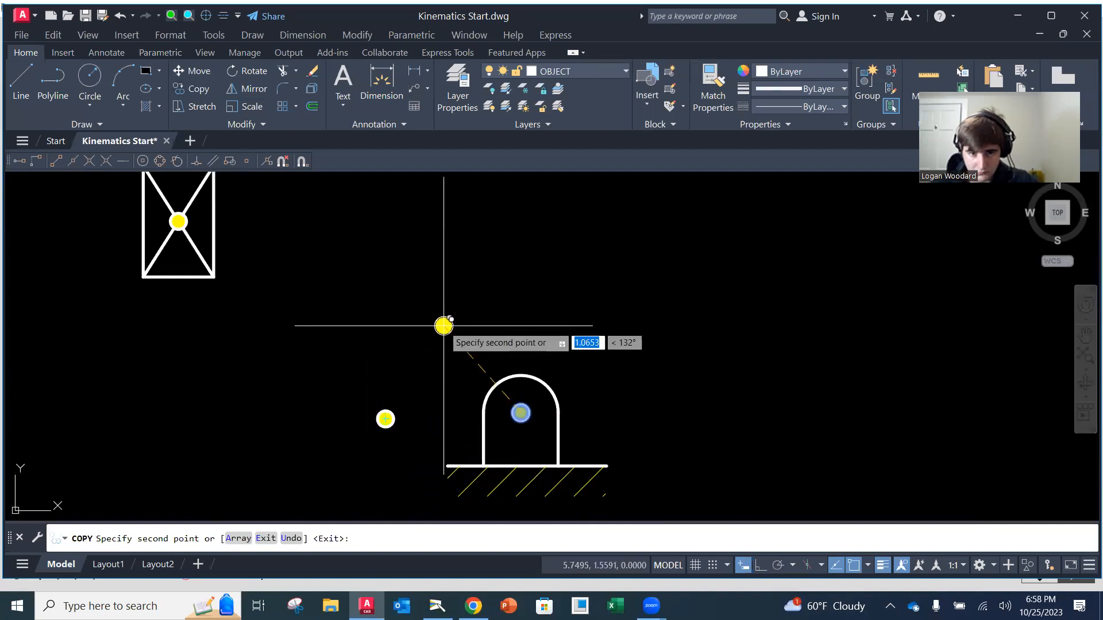
key("Escape")
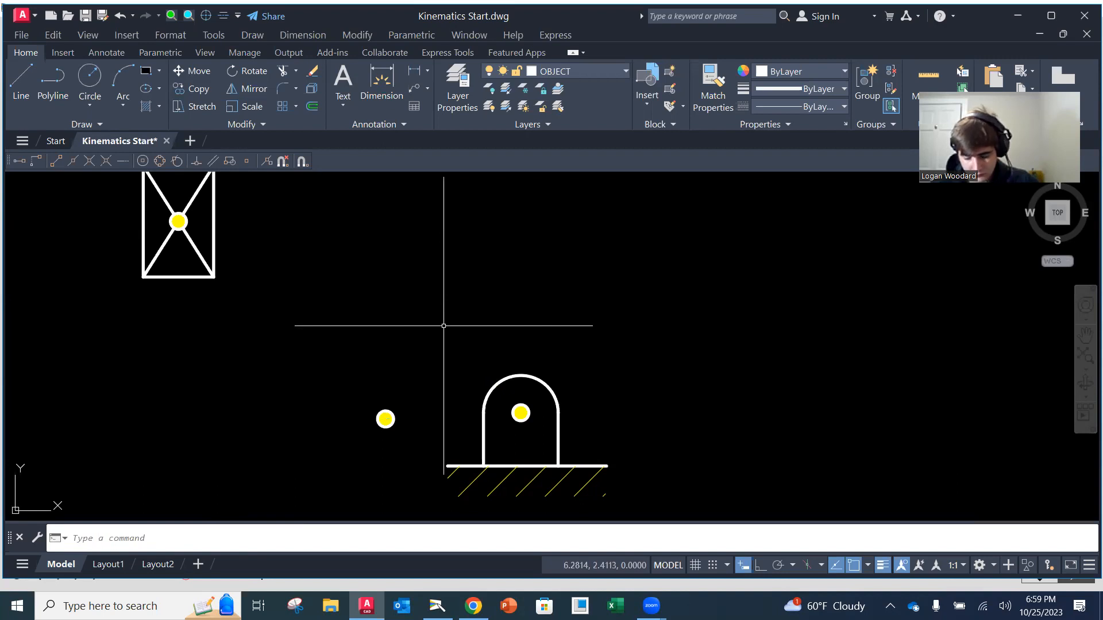
Erase both diagonal lines inside the rectangle, keeping the pin circle at its center
middle_click_drag(241, 266, 263, 338)
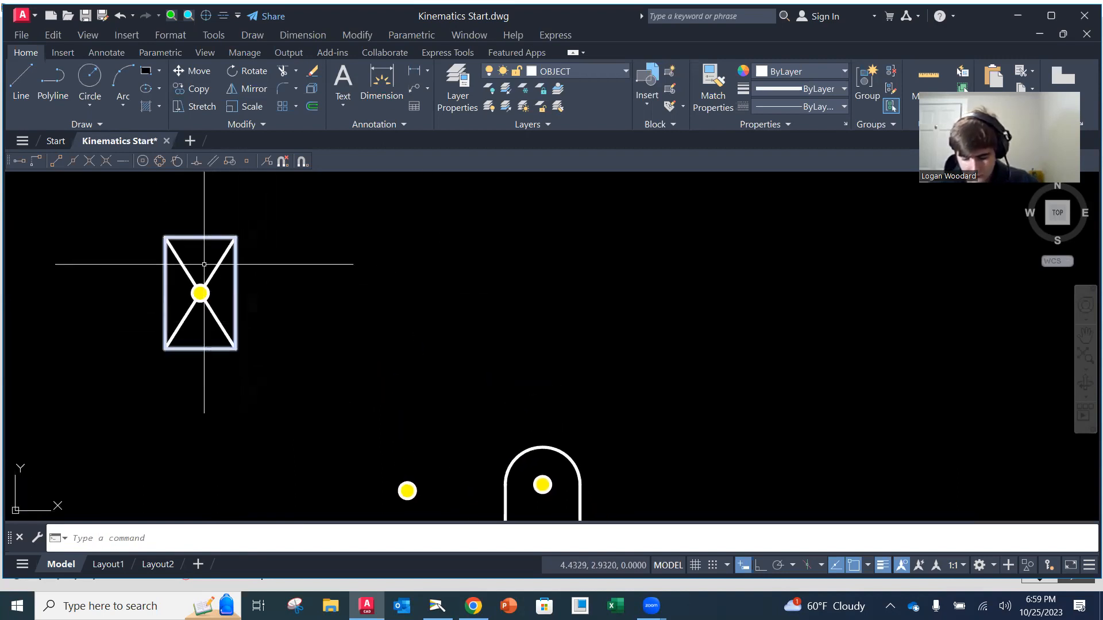
left_click(314, 71)
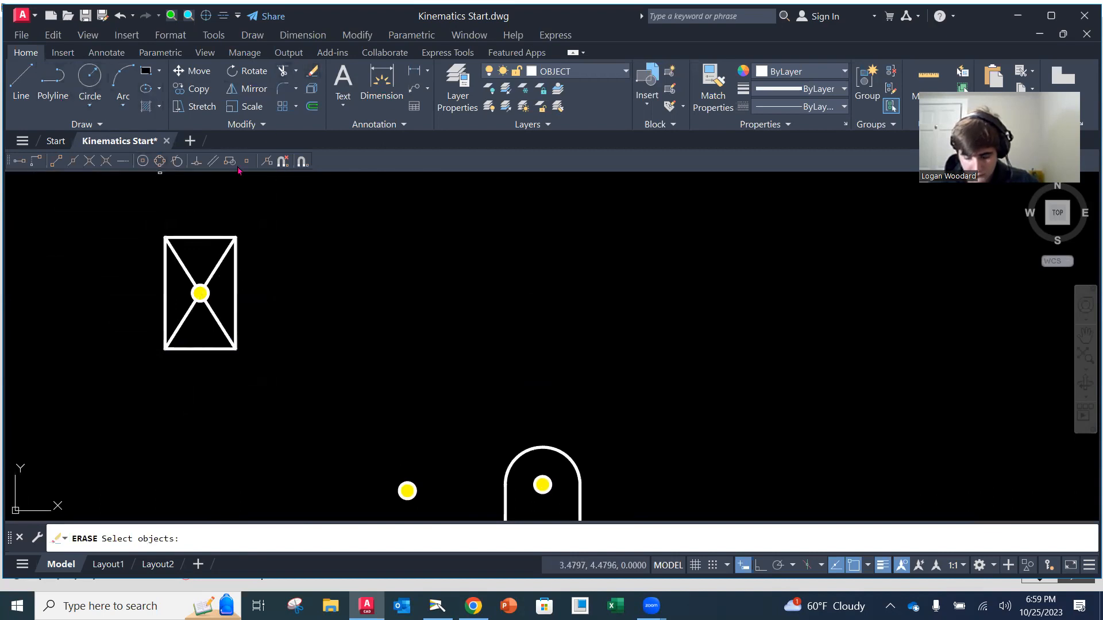
left_click(219, 270)
left_click(217, 269)
key("Return")
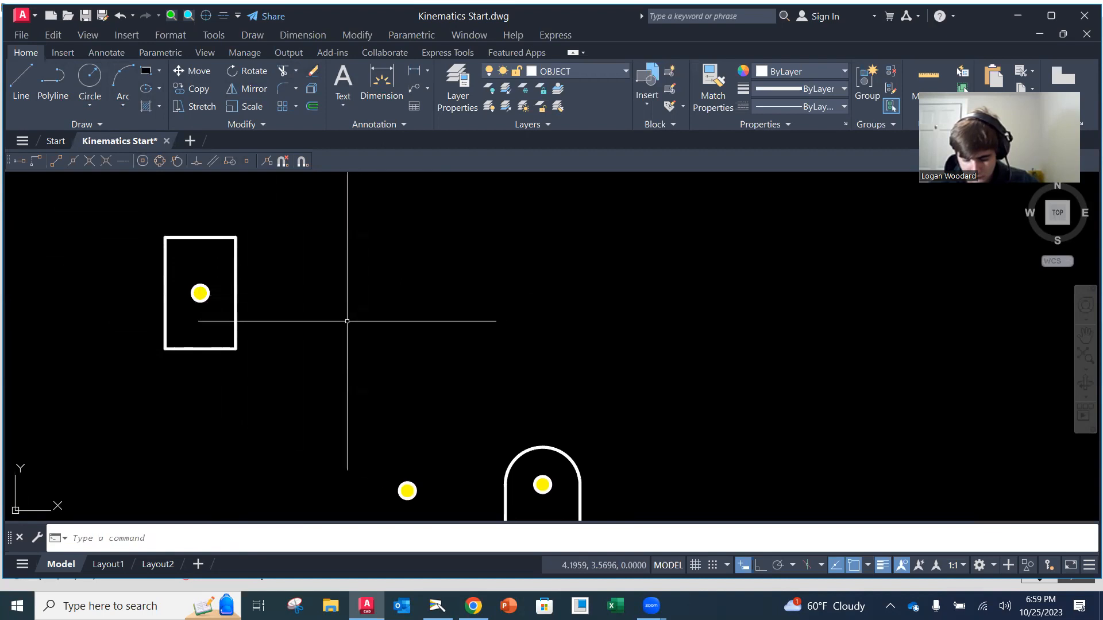
Draw vertical lines extending the rectangle's left edge downward and upward, forming a wall line about 2.41 long overall
scroll(342, 315, "down", 2)
mouse_move(359, 345)
middle_mouse_down()
mouse_move(373, 312)
mouse_move(372, 328)
middle_mouse_up()
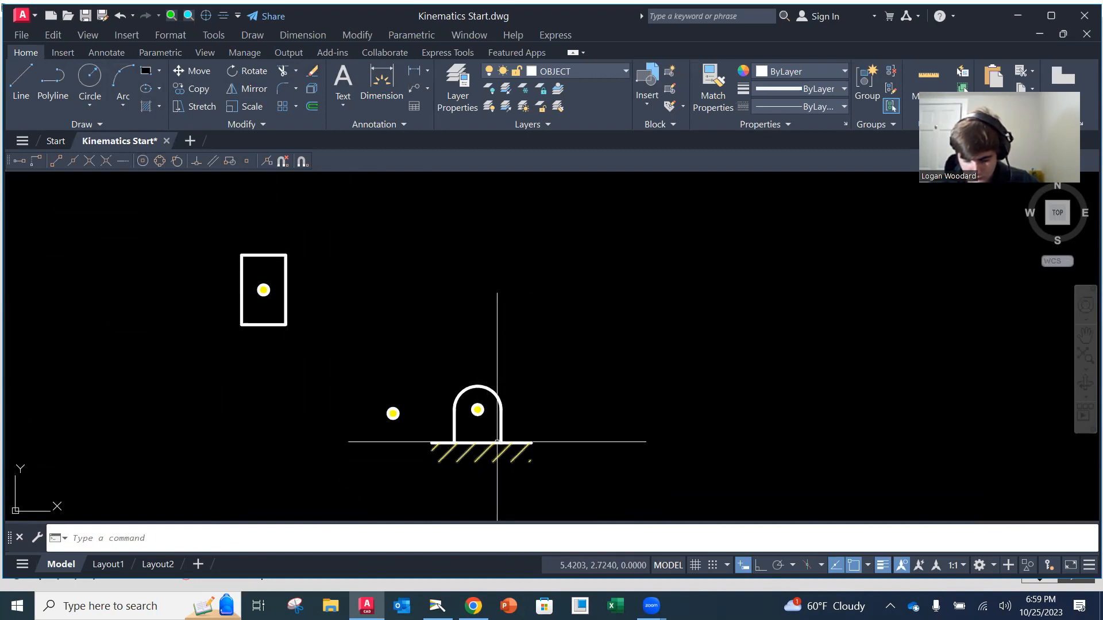
left_click(21, 81)
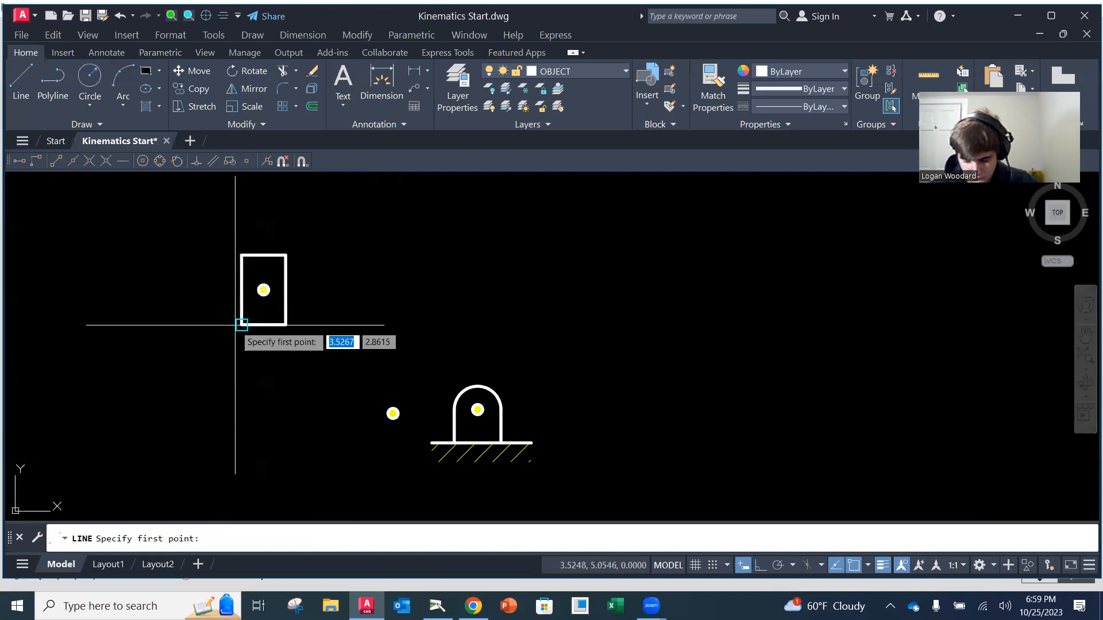
left_click(243, 373)
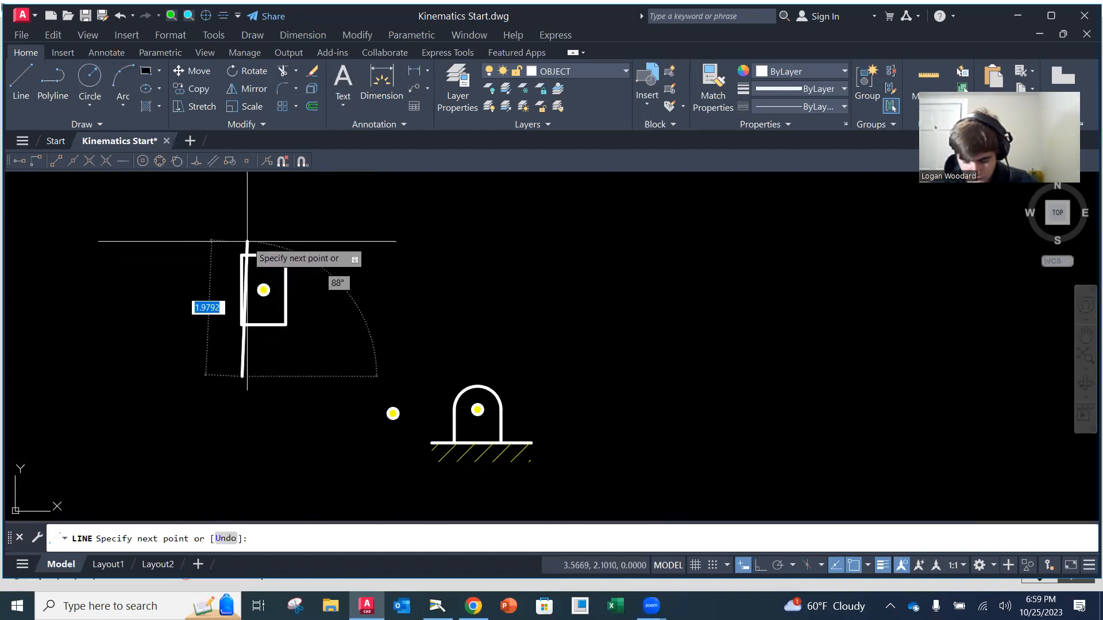
left_click(254, 325)
key("Return")
left_click(22, 80)
left_click(241, 255)
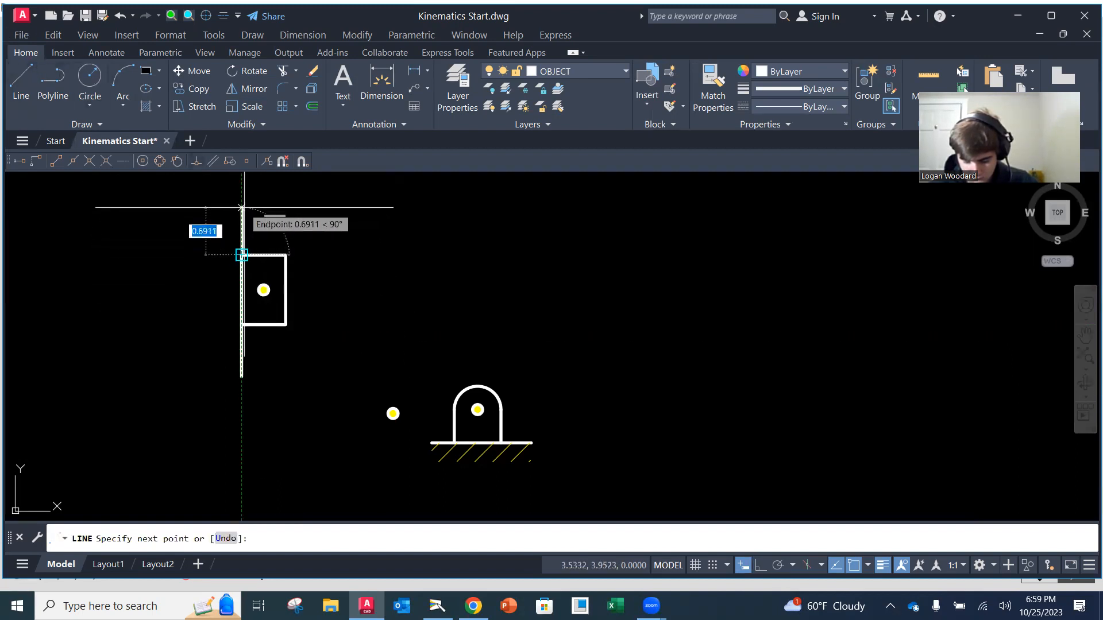
left_click(242, 212)
key("Return")
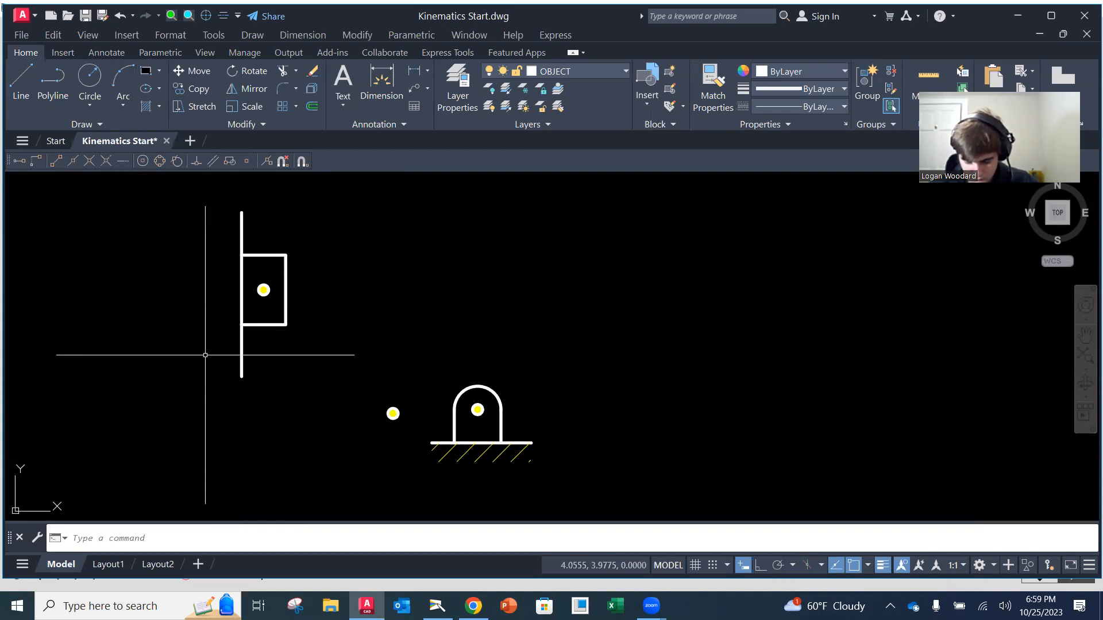
Make XHATCH the current layer and draw a rectangle about 0.57 wide and 2.41 high along the left side of the wall line
left_click(623, 72)
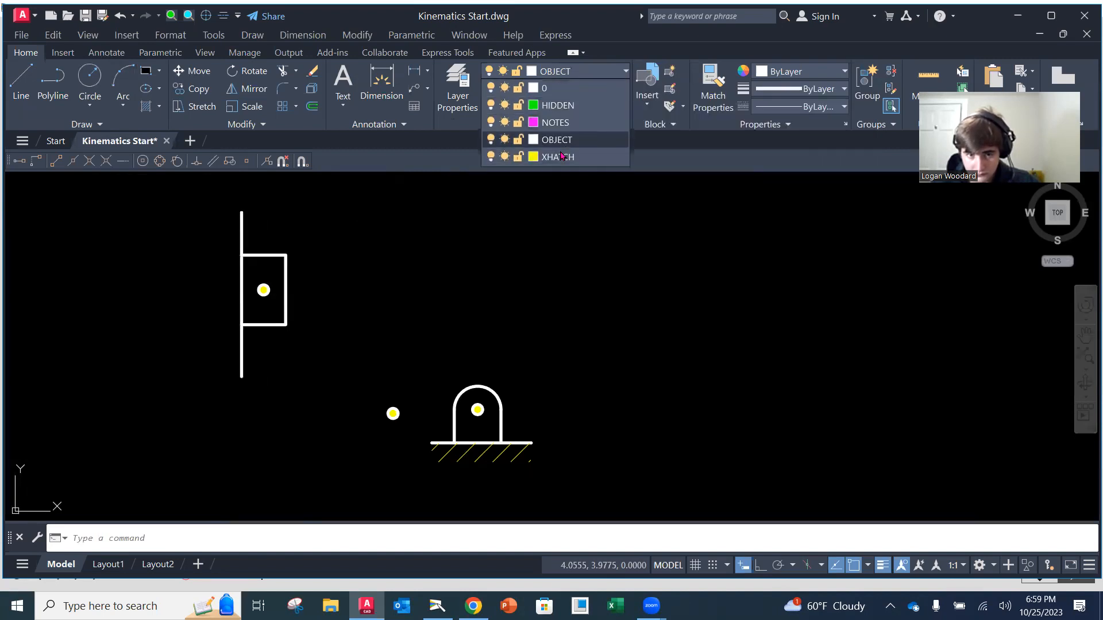
left_click(560, 157)
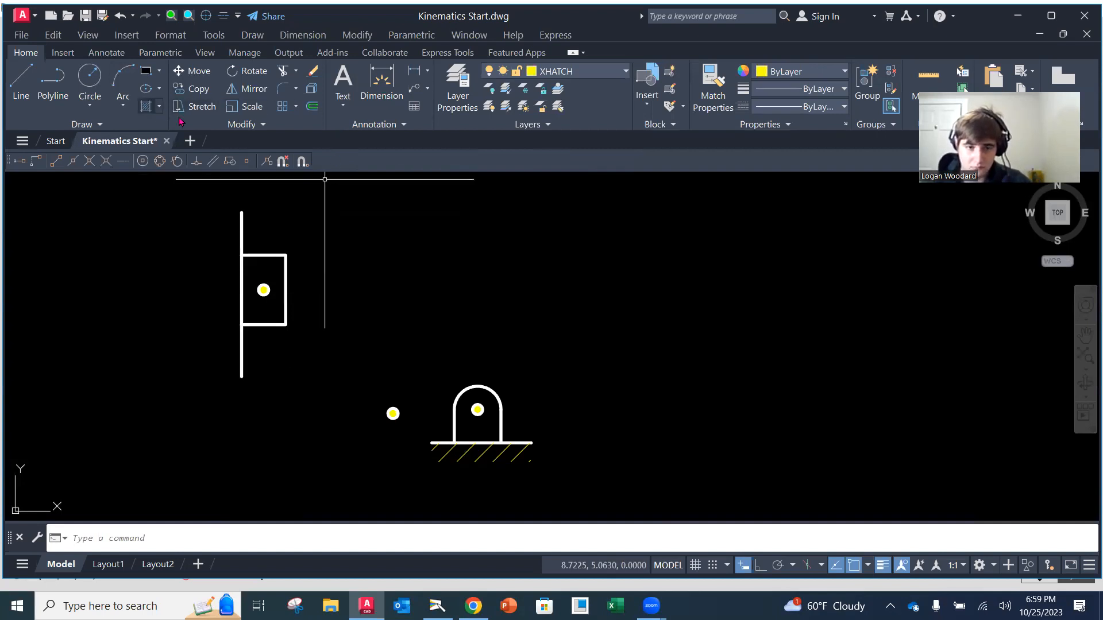
left_click(147, 71)
left_click(241, 213)
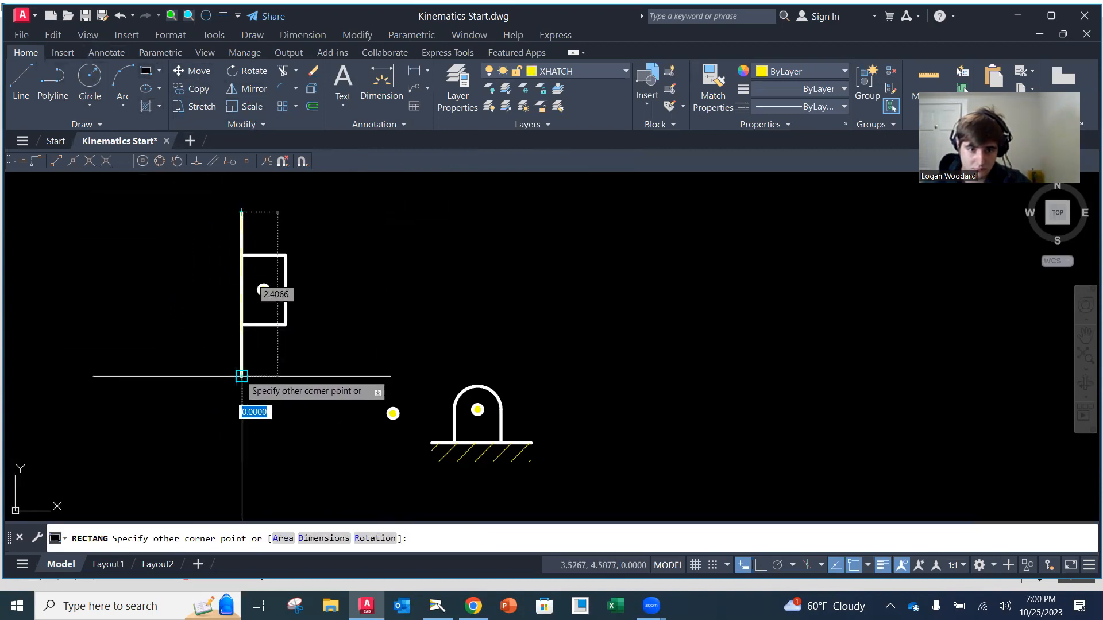
left_click(204, 376)
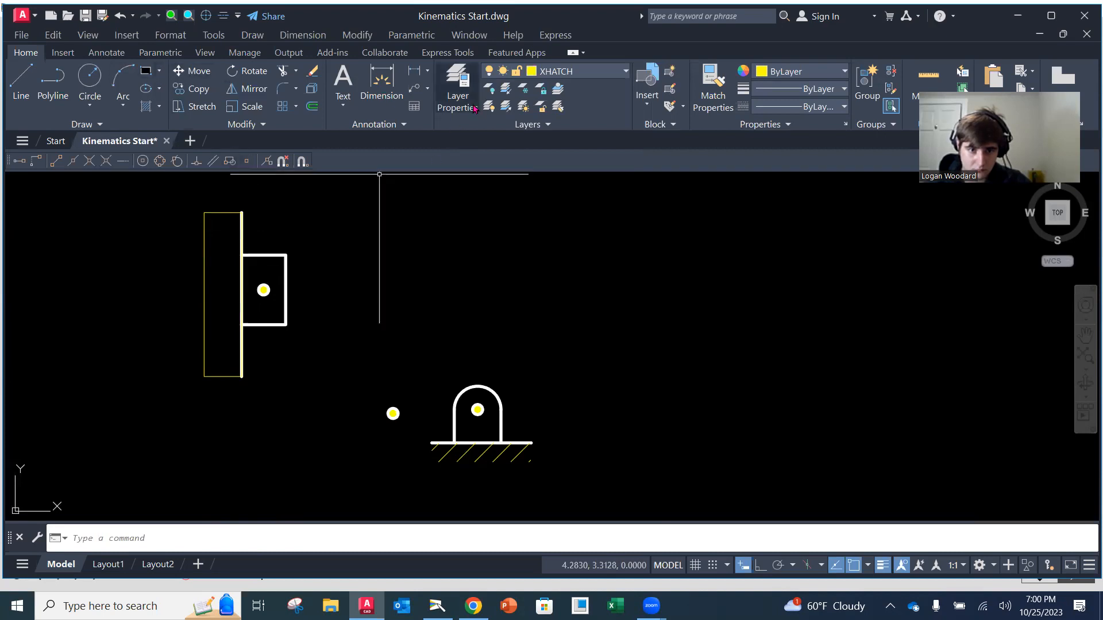
Hatch the tall rectangle beside the wall line with the ANSI31 pattern at a scale of 1.5
left_click(146, 107)
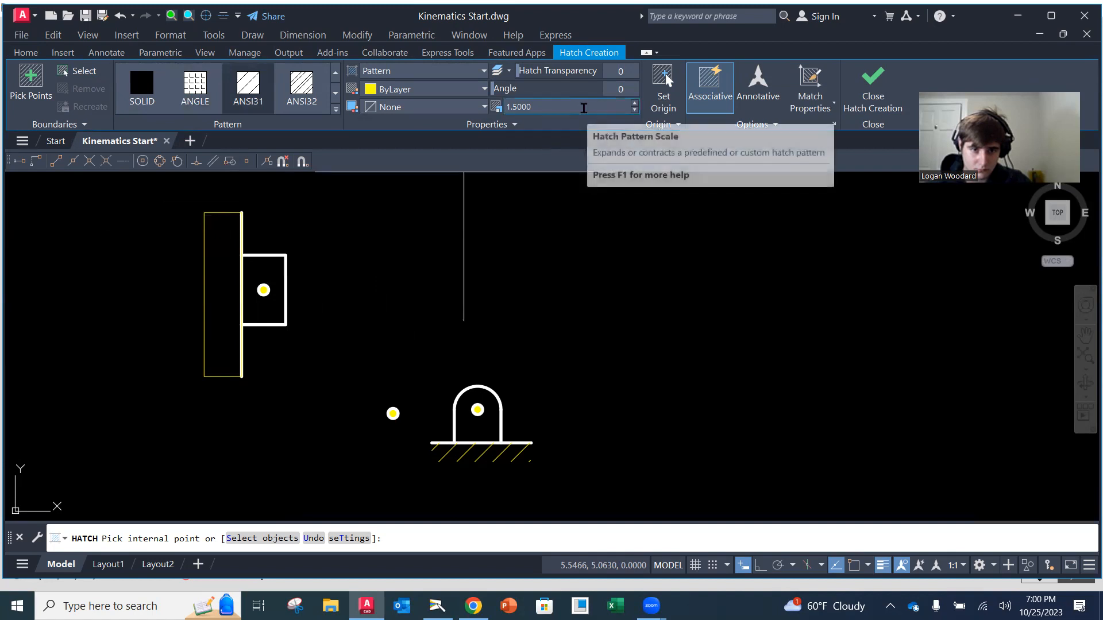
left_click(226, 251)
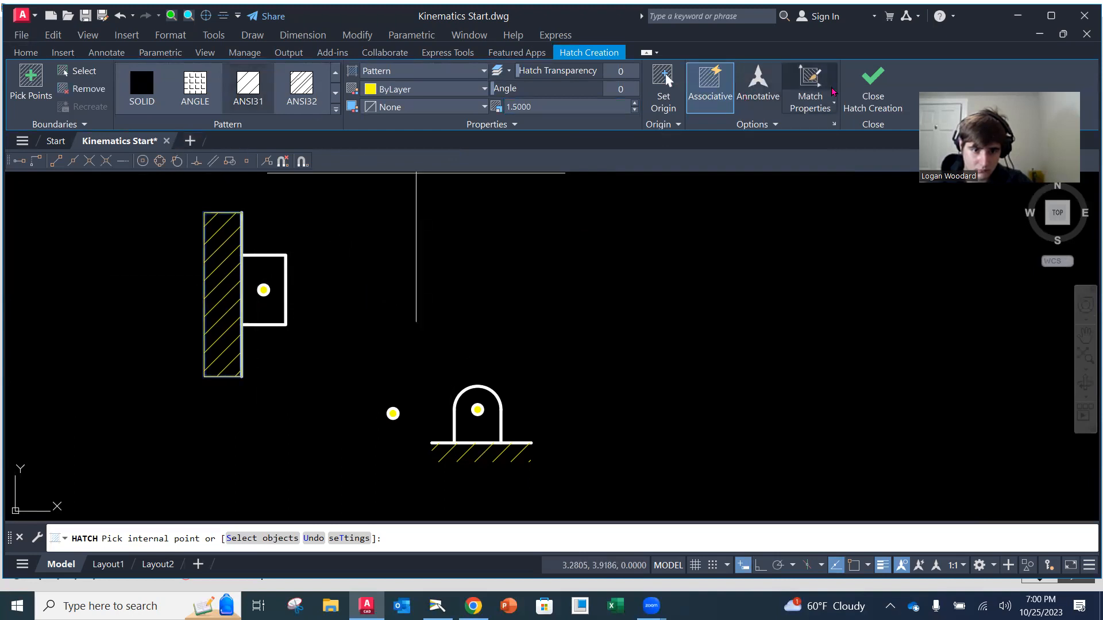
left_click(873, 86)
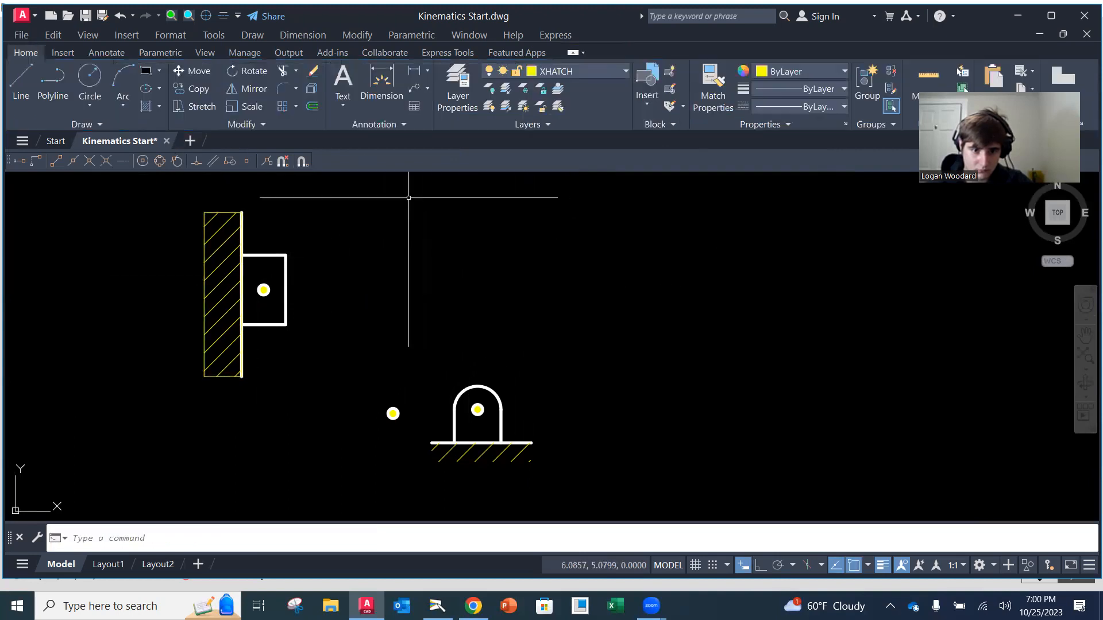
Erase the rectangular outline around the wall hatch, keeping the hatch lines and the wall line
left_click(313, 72)
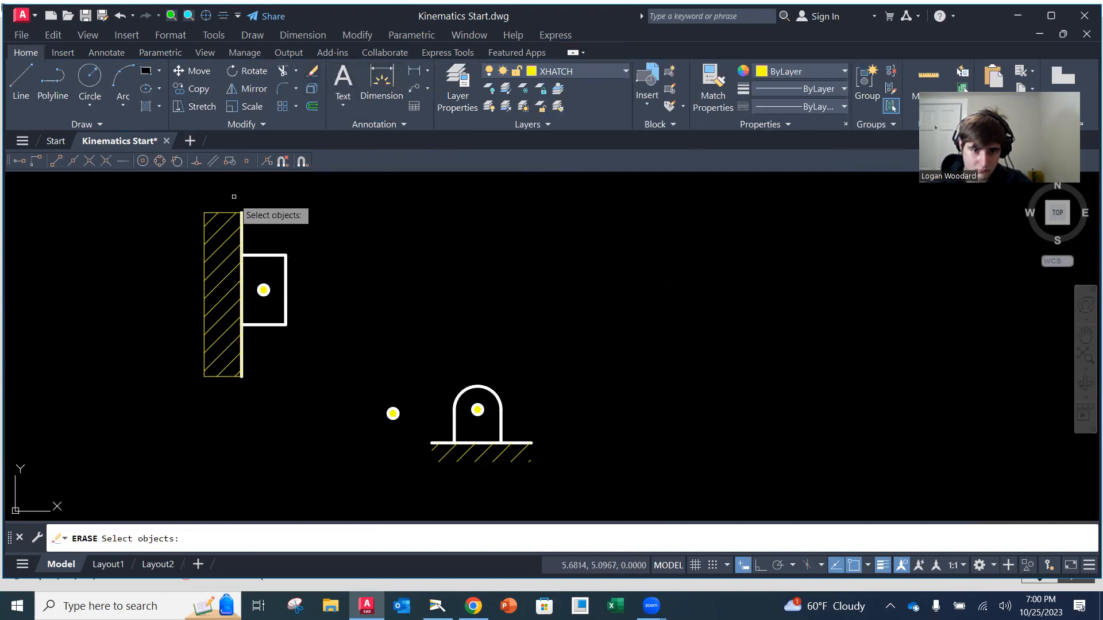
key("Escape")
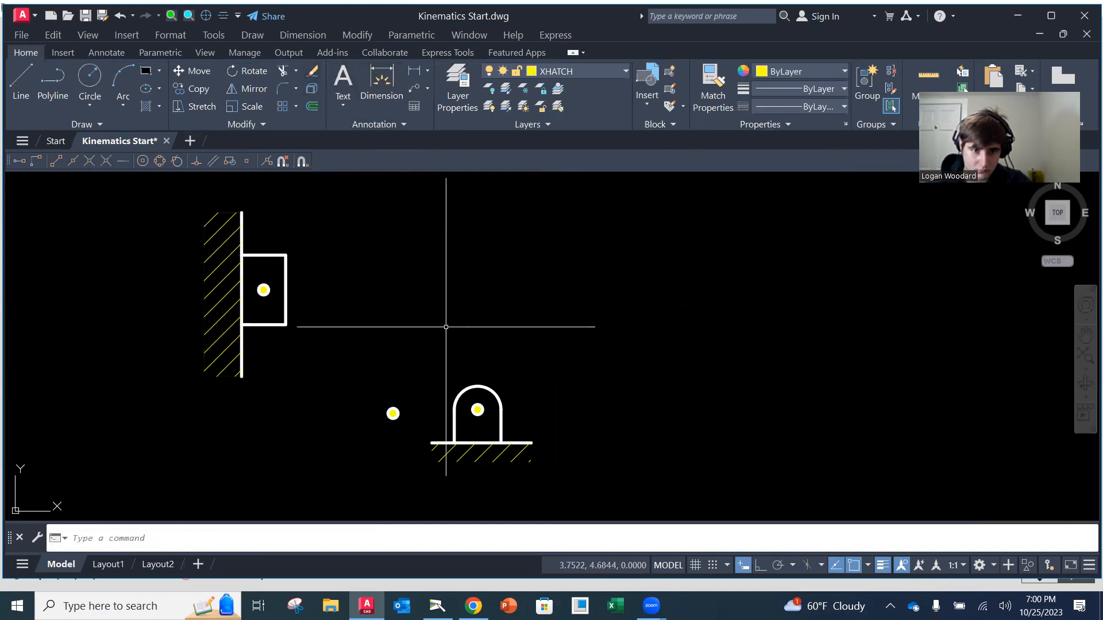
scroll(452, 343, "down", 2)
middle_click_drag(477, 315, 393, 312)
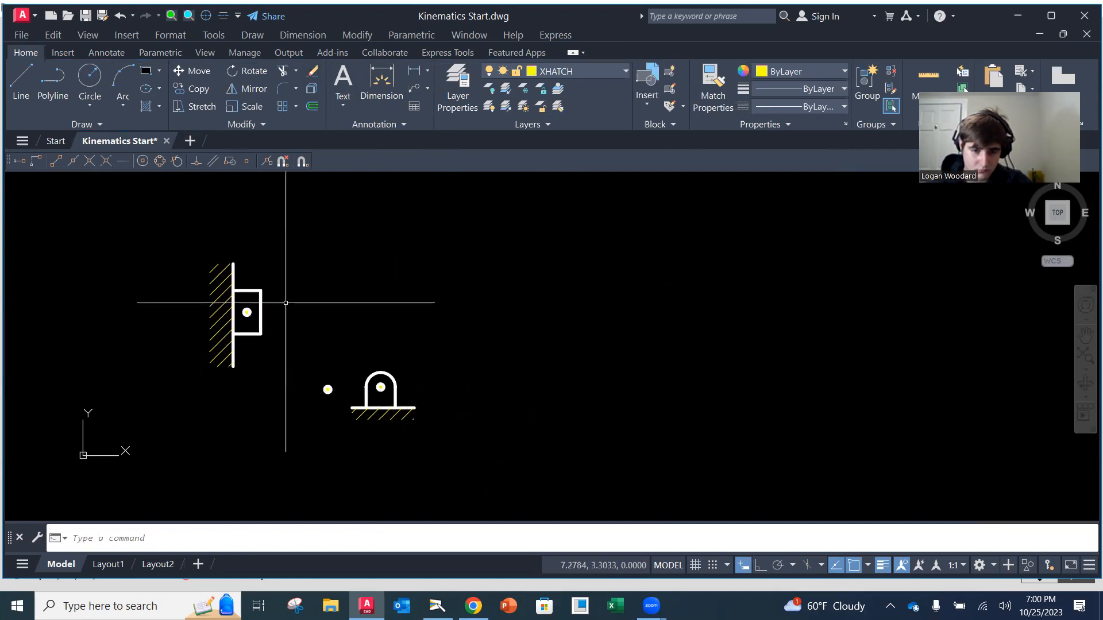
scroll(310, 335, "down", 2)
scroll(340, 335, "up", 2)
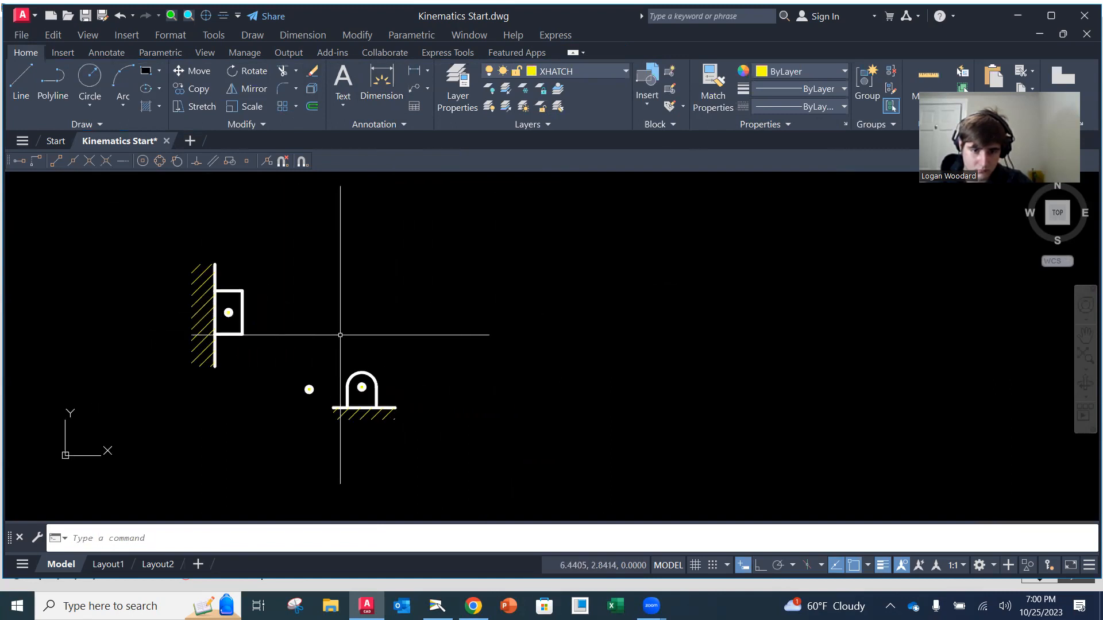
Make OBJECT the current layer and save the Kinematics Start drawing
middle_click_drag(350, 362, 365, 350)
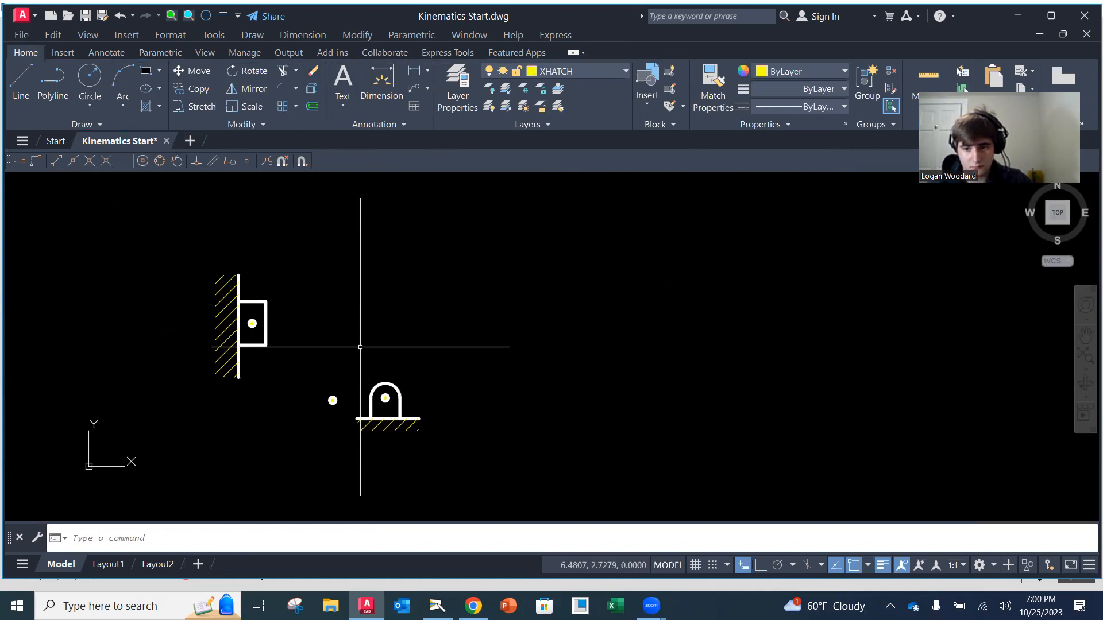
left_click(538, 79)
left_click(574, 142)
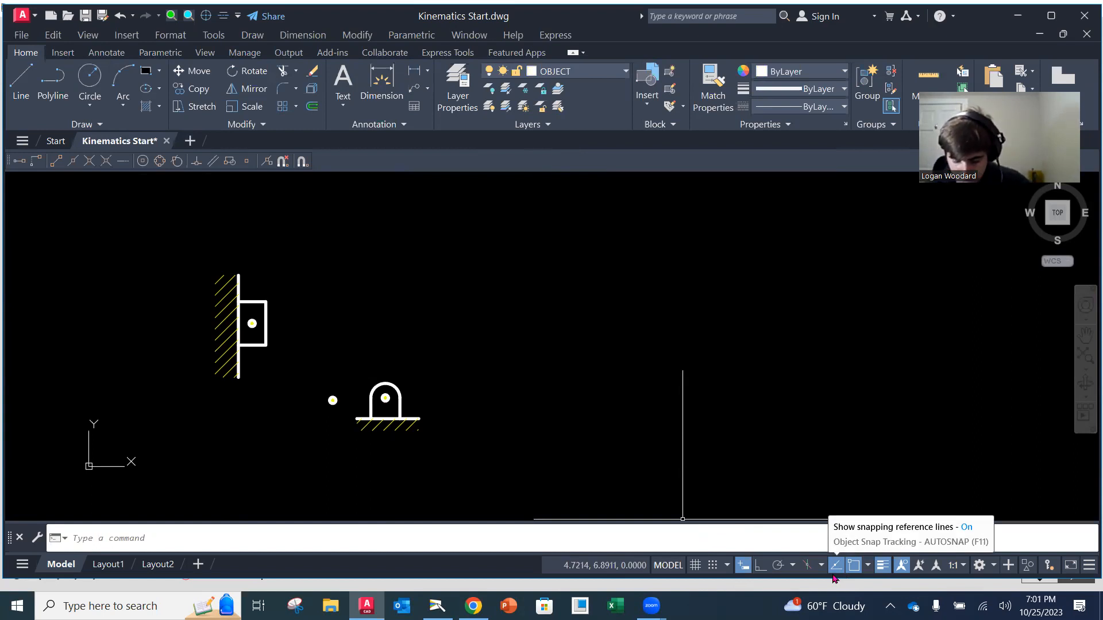
left_click(620, 76)
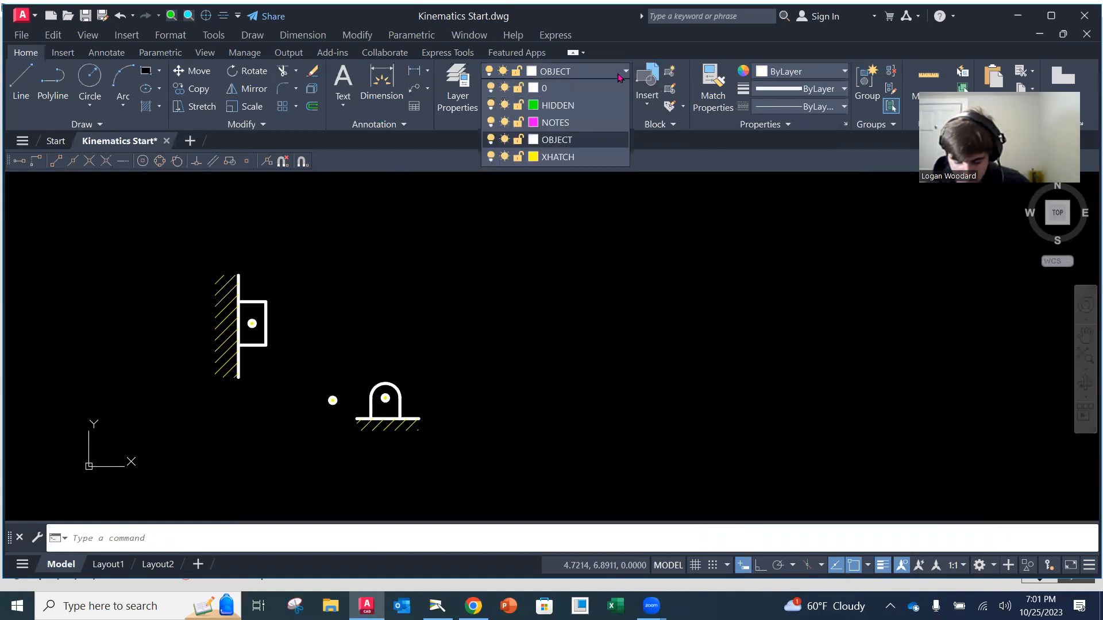
left_click(592, 143)
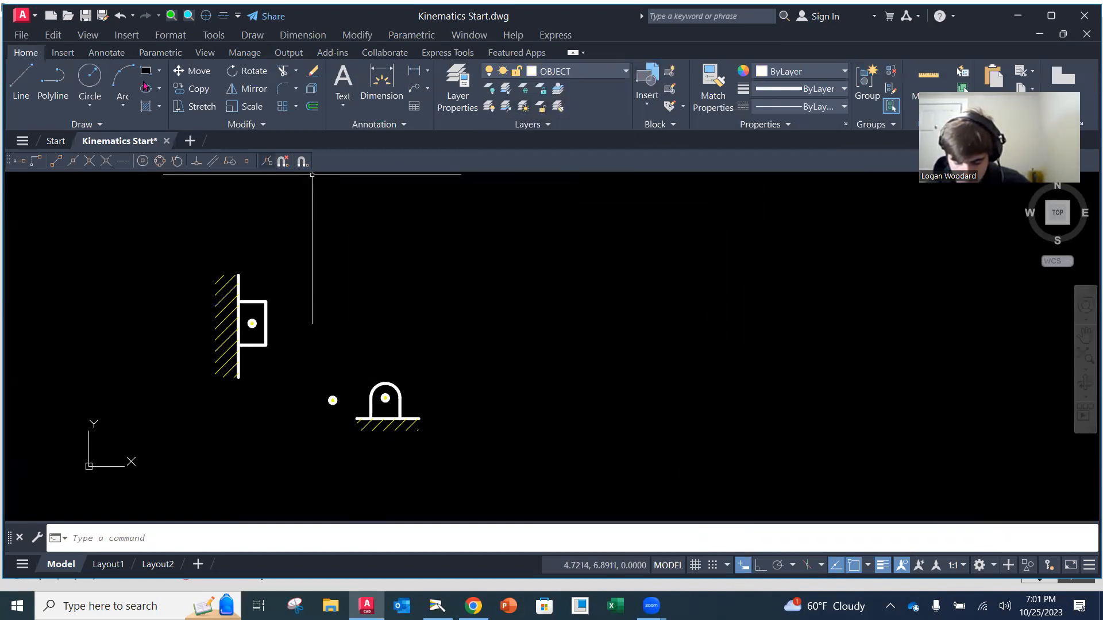
left_click(21, 35)
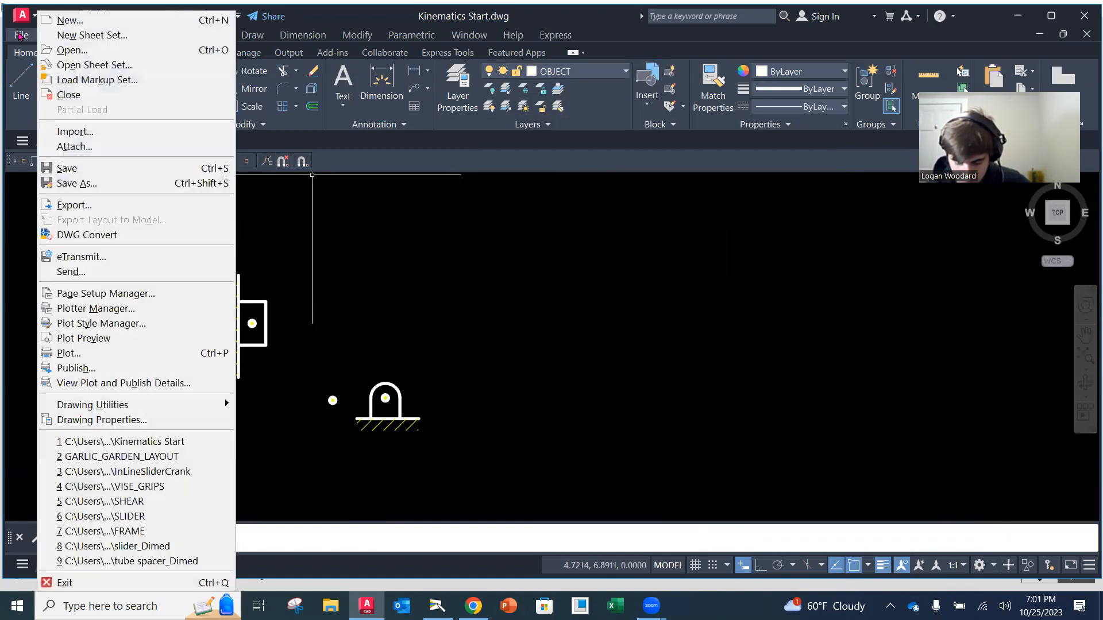
left_click(67, 168)
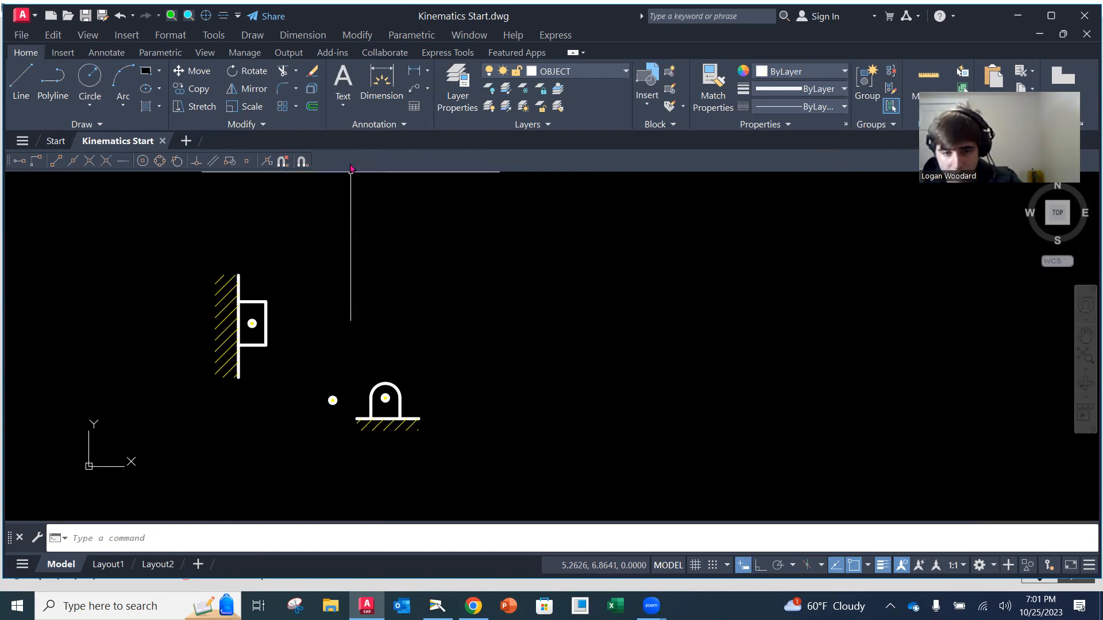
Save a copy of the drawing as Prob1_1 in the Kinematics_BasicMechanisms folder
left_click(21, 35)
left_click(107, 184)
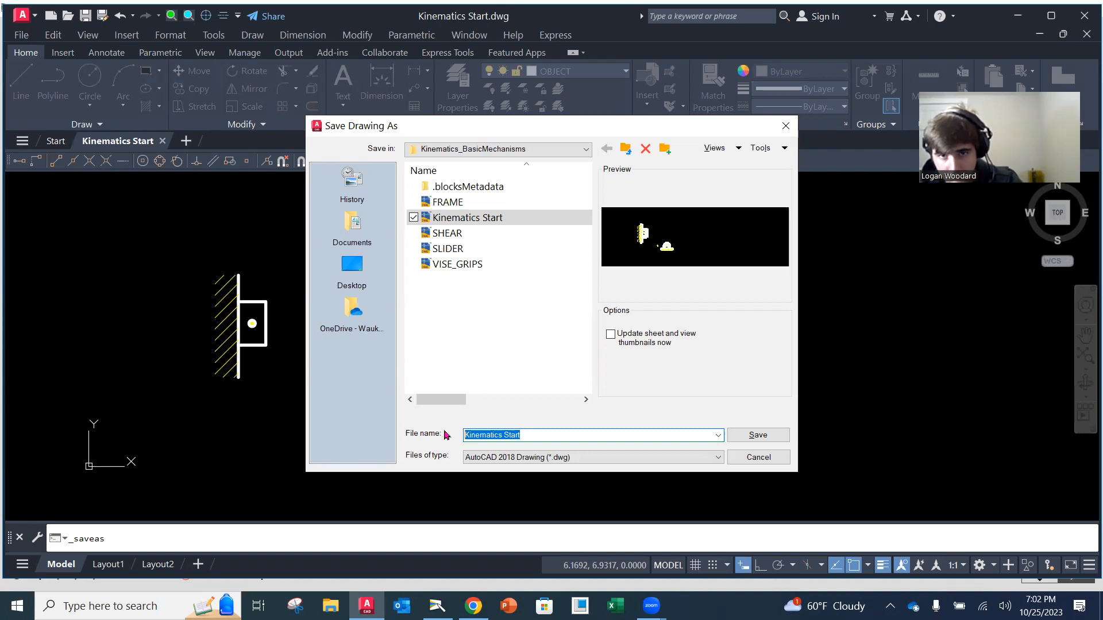
type("pR")
key("BackSpace")
key("BackSpace")
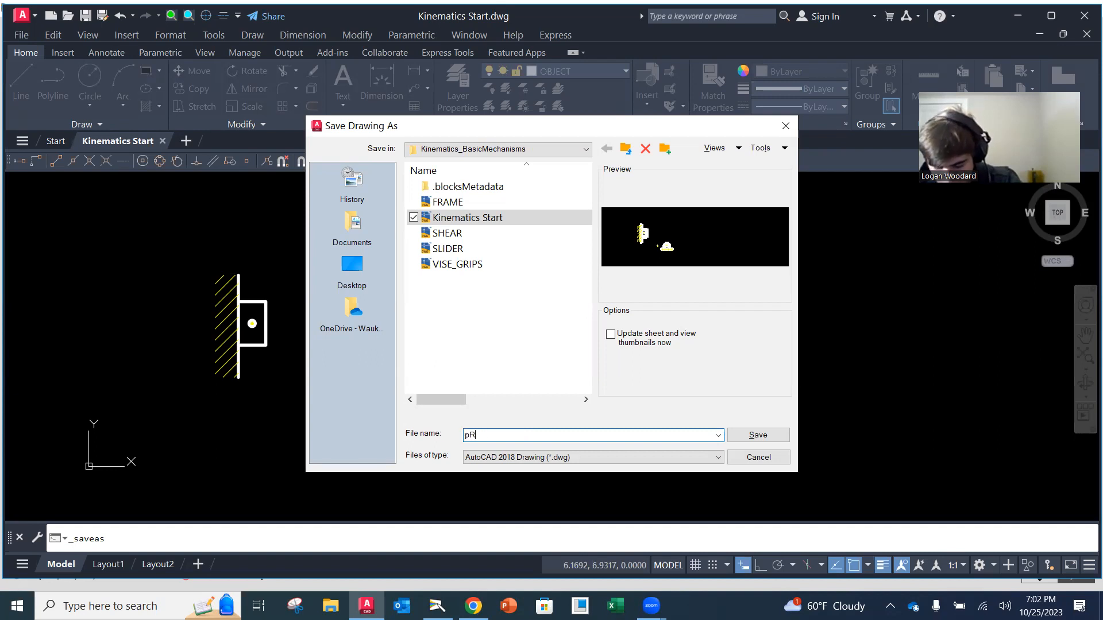
type("Prob")
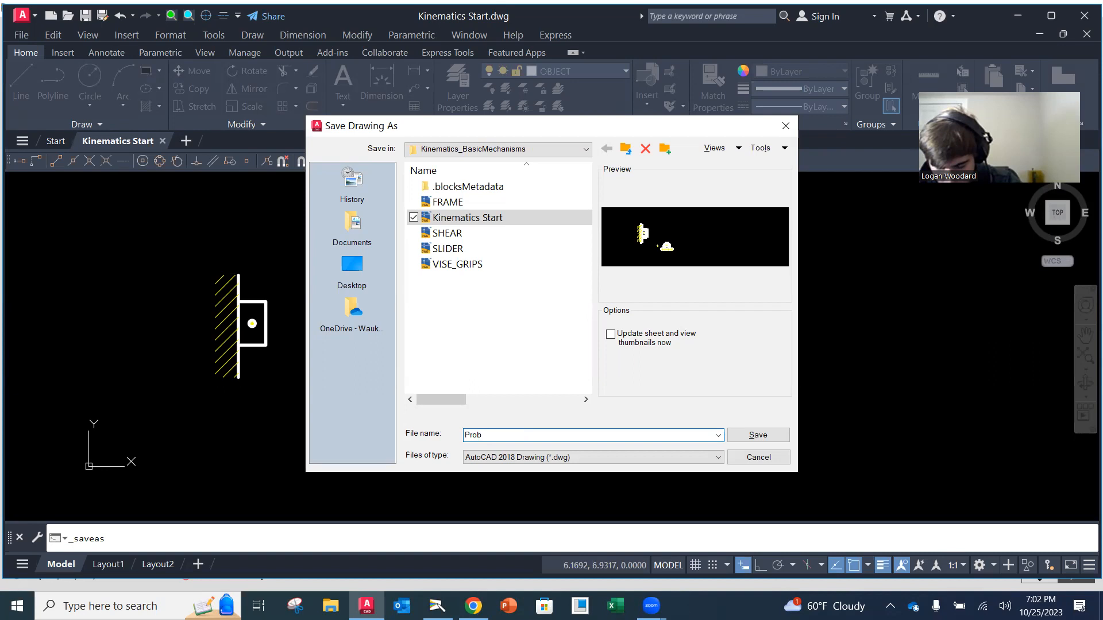
type("1_1")
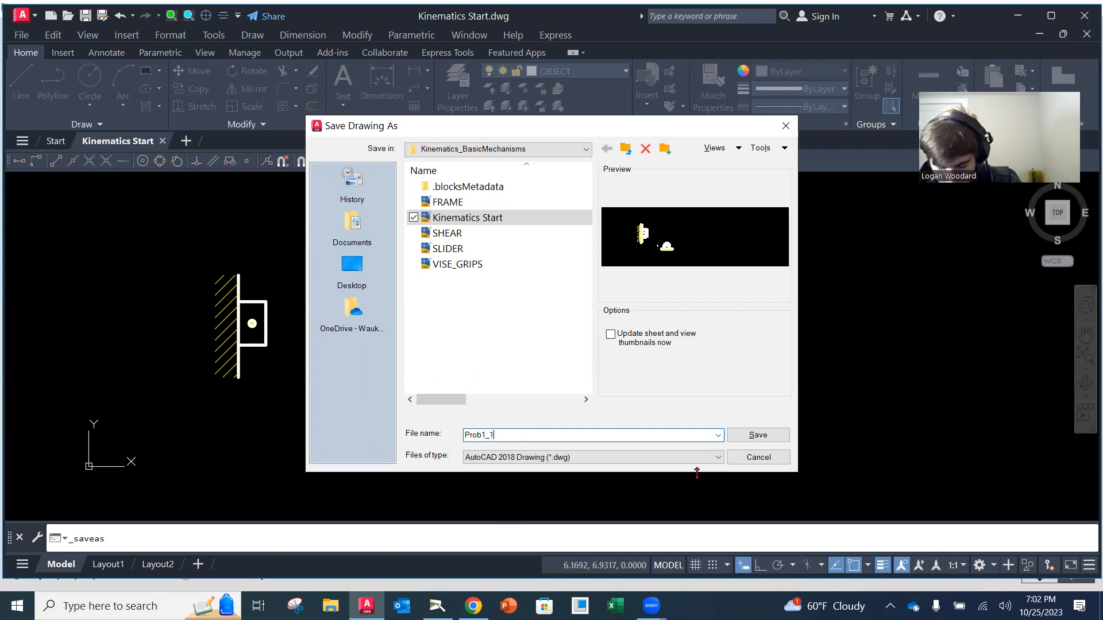
left_click(759, 435)
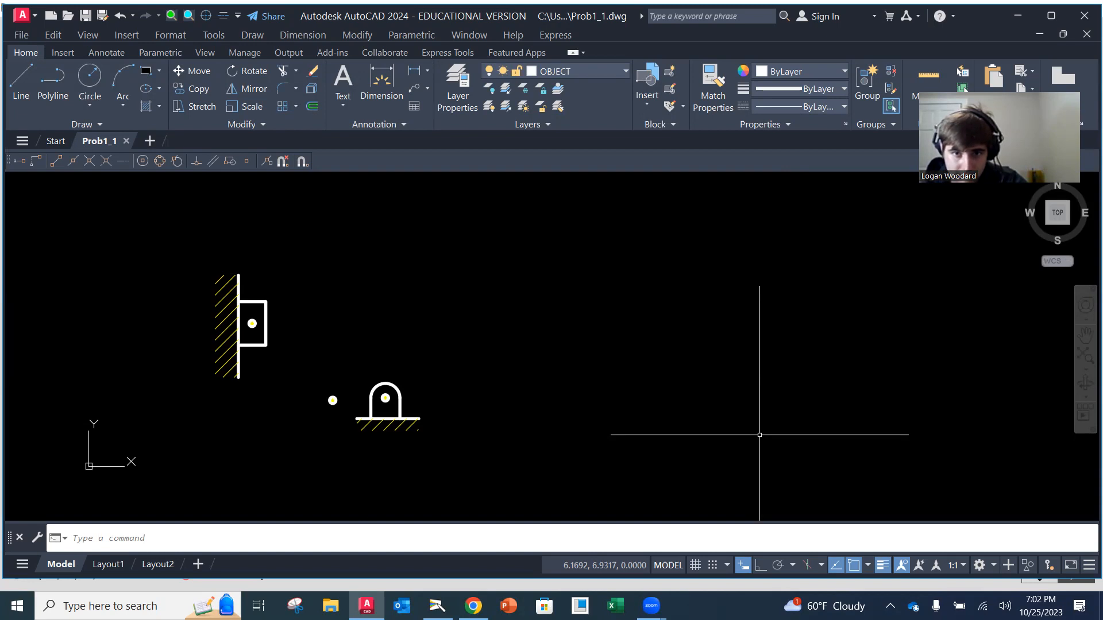
Switch to the Camera app and examine textbook problem 1-1 with the furnace door mechanism in Figure P1.1
left_click(869, 84)
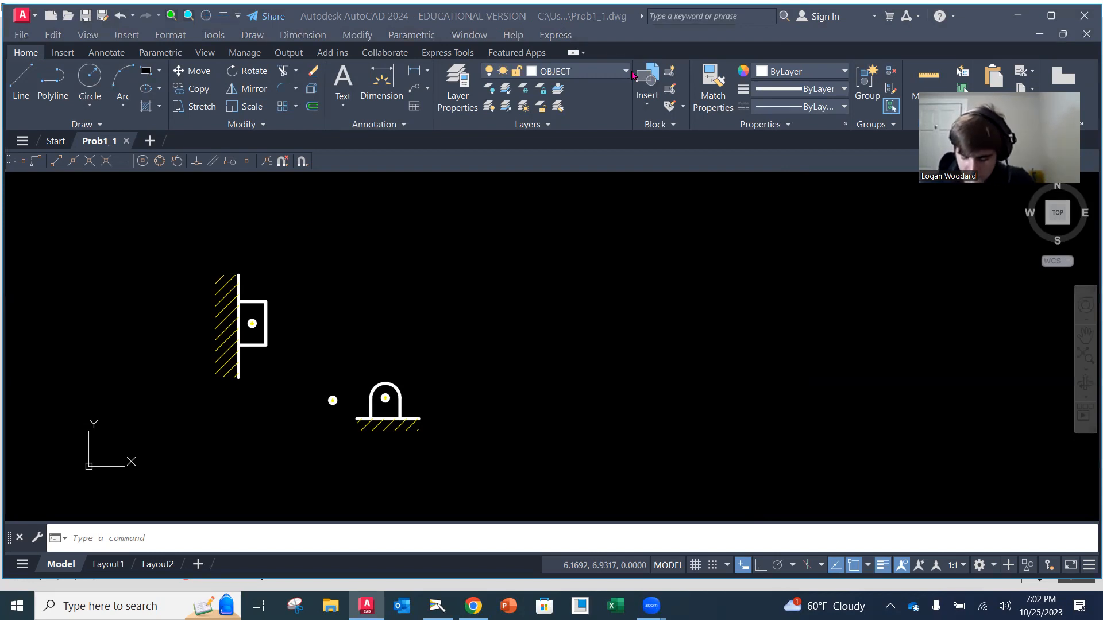
mouse_move(111, 143)
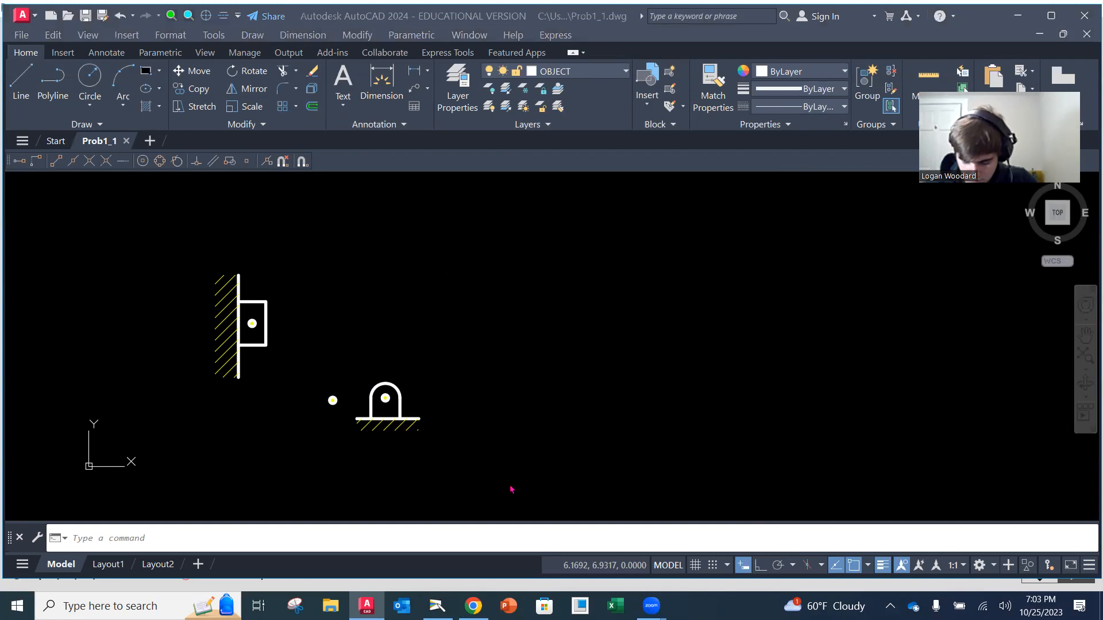
mouse_move(437, 606)
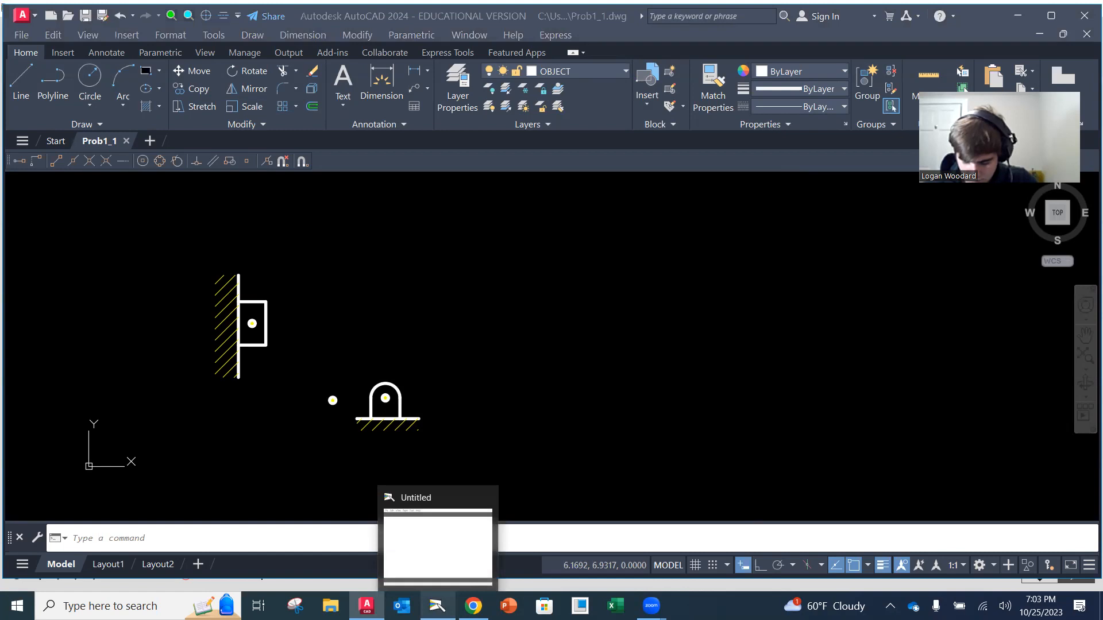
left_click(437, 606)
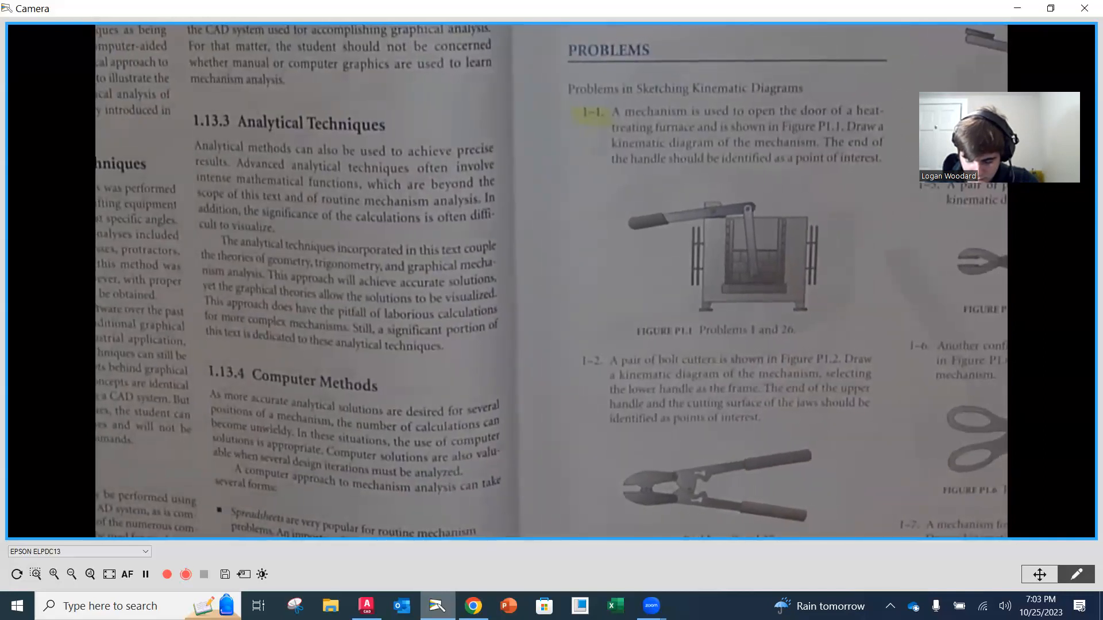
mouse_move(474, 606)
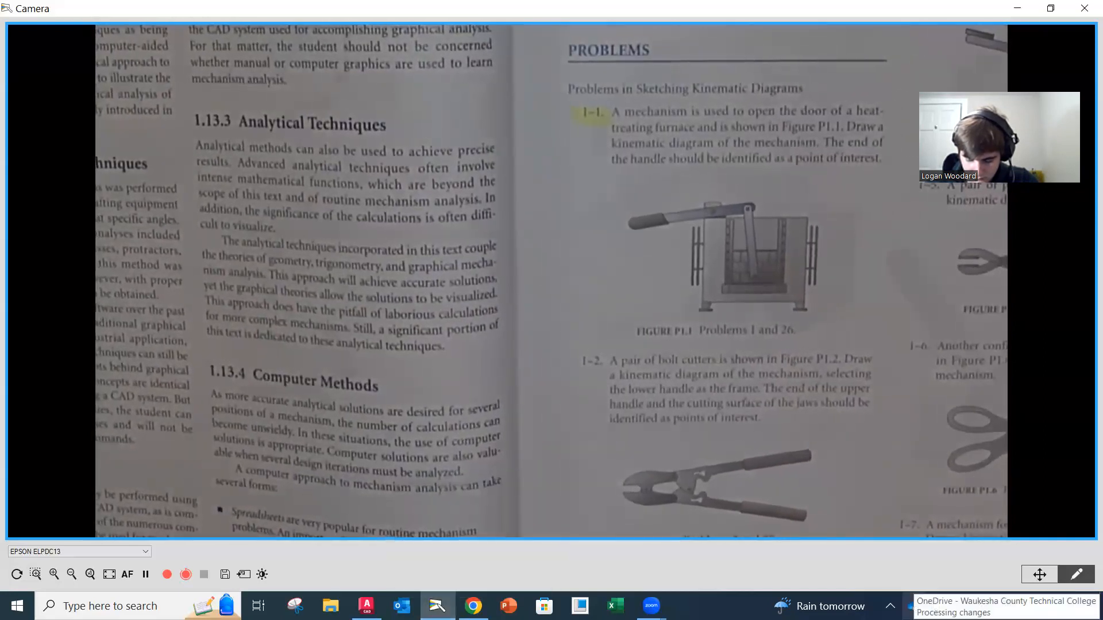
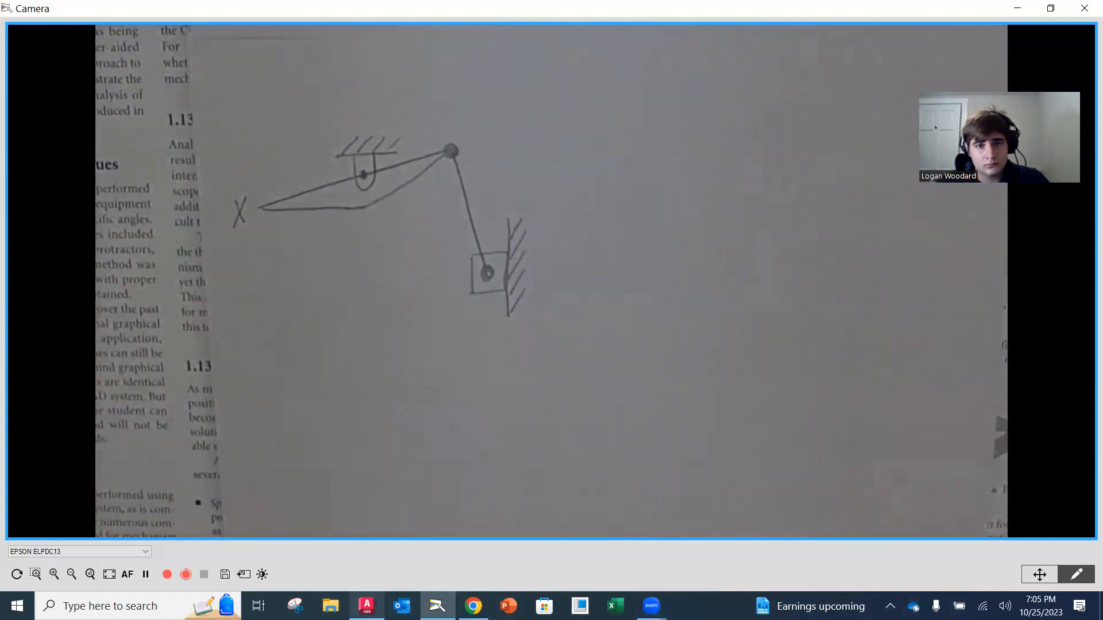
Switch to AutoCAD and move the grounded pin support straight up, to the upper right of the wall-mounted slider
left_click(366, 605)
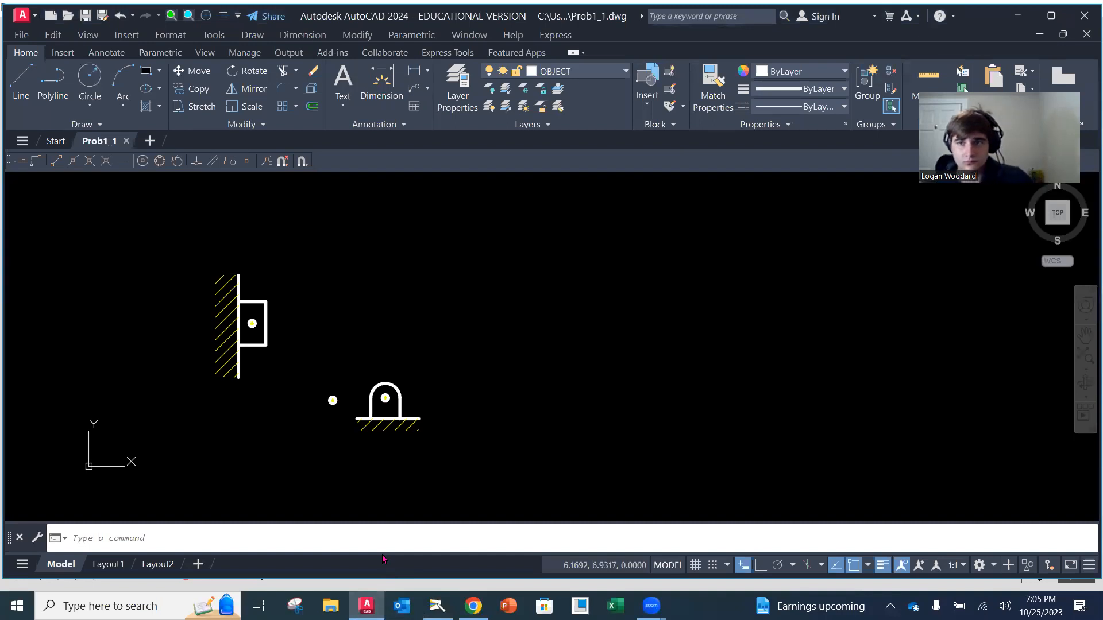
mouse_move(413, 396)
middle_mouse_down()
mouse_move(413, 367)
mouse_move(416, 379)
middle_mouse_up()
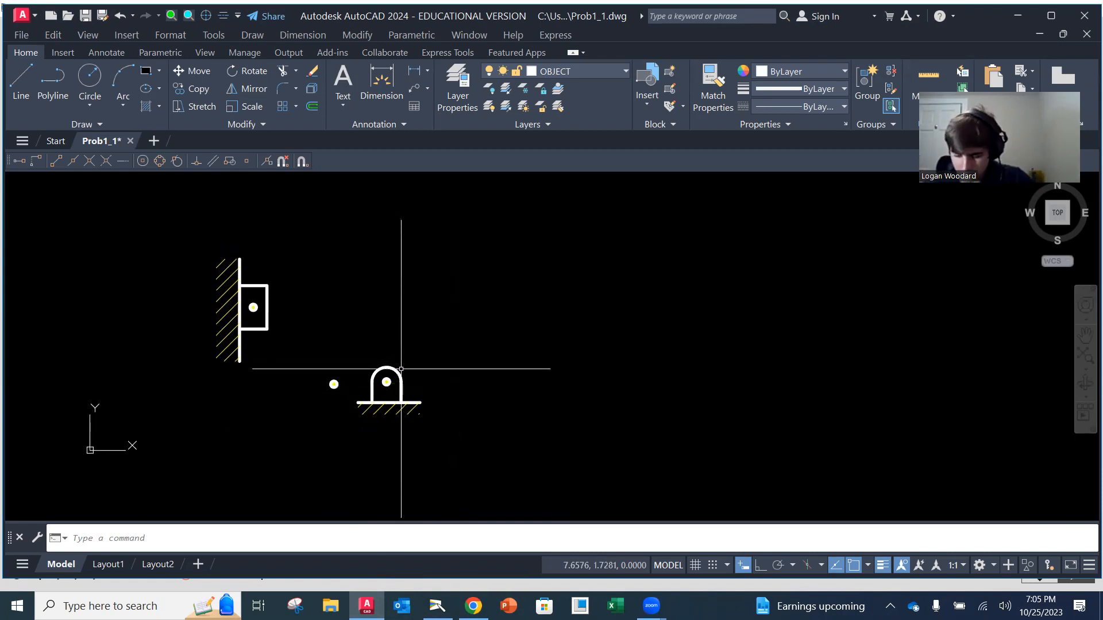
type("m")
key("Return")
left_click(379, 355)
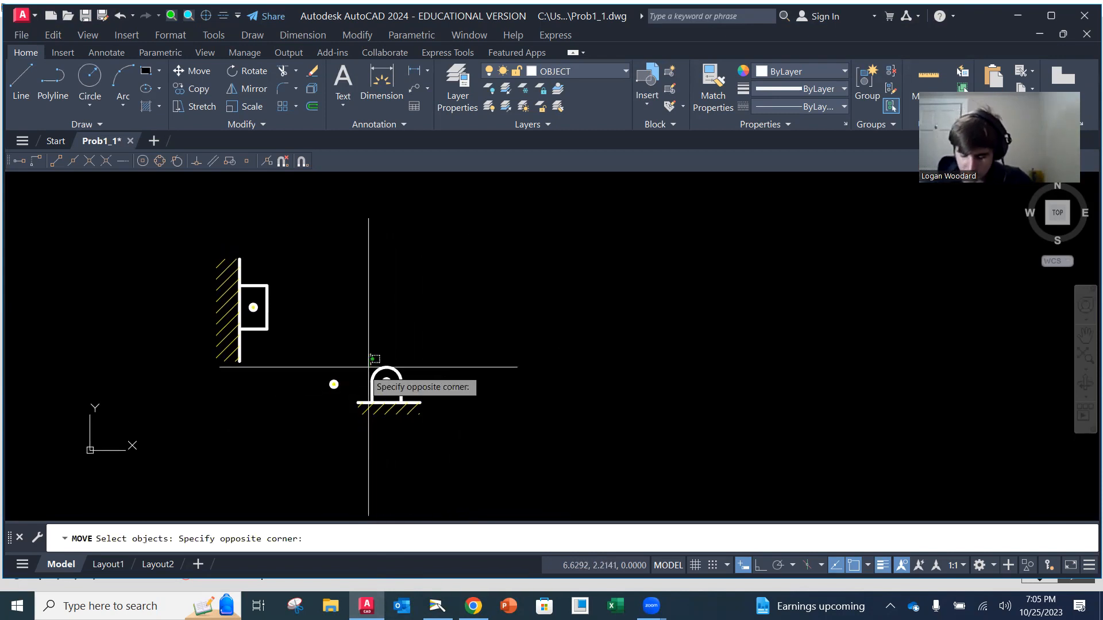
left_click(426, 421)
left_click(445, 426)
left_click(349, 352)
key("Return")
left_click(421, 404)
left_click(415, 275)
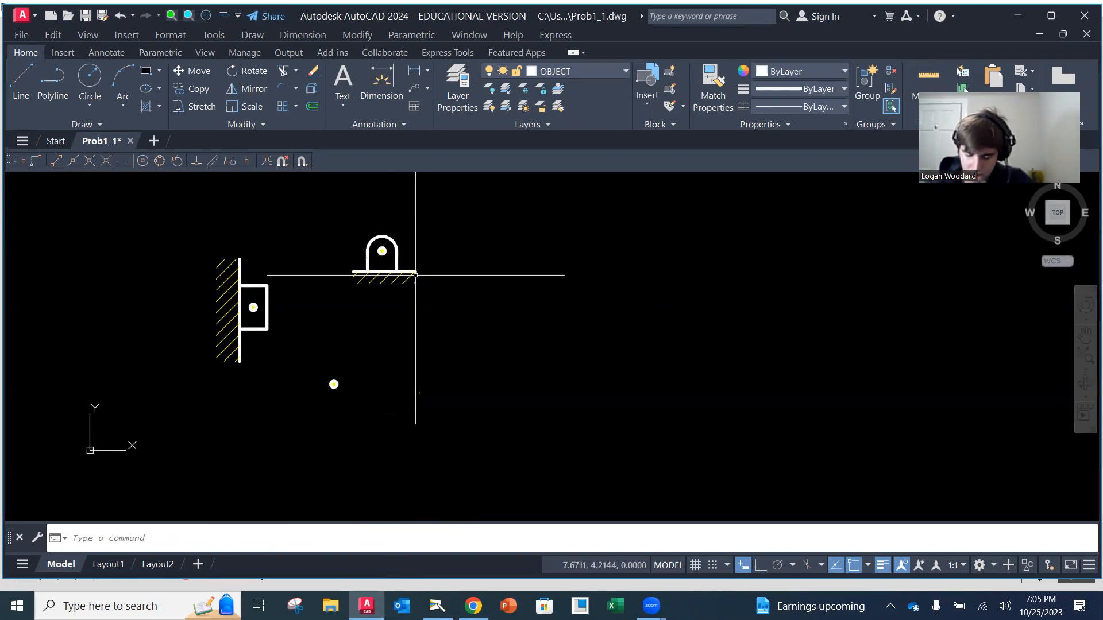
Rotate the grounded pin support 180° about its pin center so that the hatched ground is on top
left_click(248, 71)
type("rot")
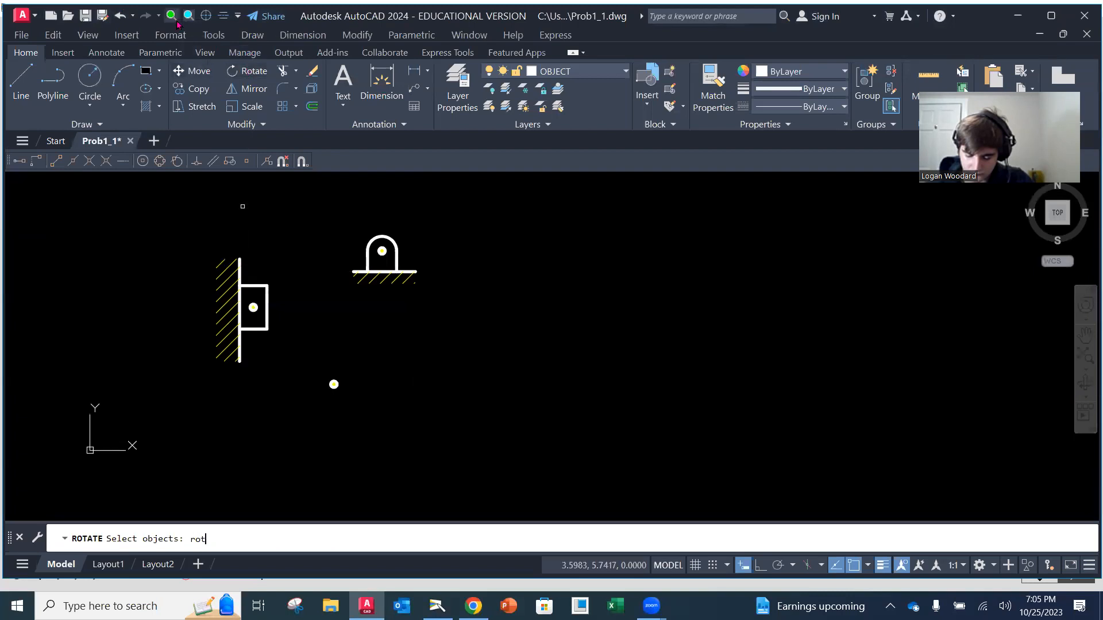
type("ater")
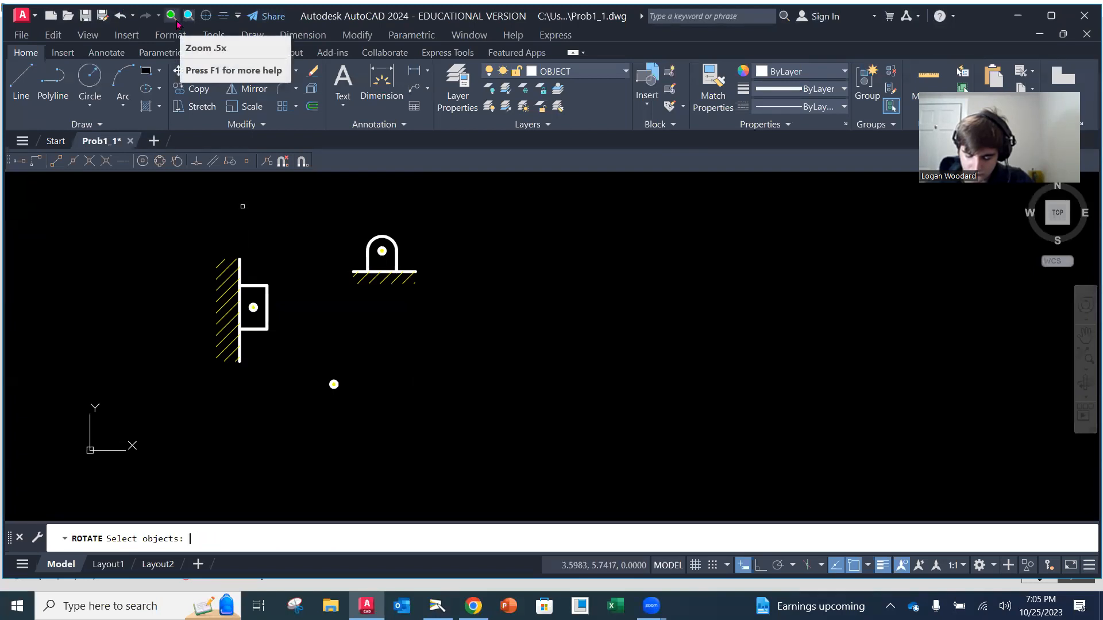
key("BackSpace")
key("BackSpace")
key("BackSpace")
key("BackSpace")
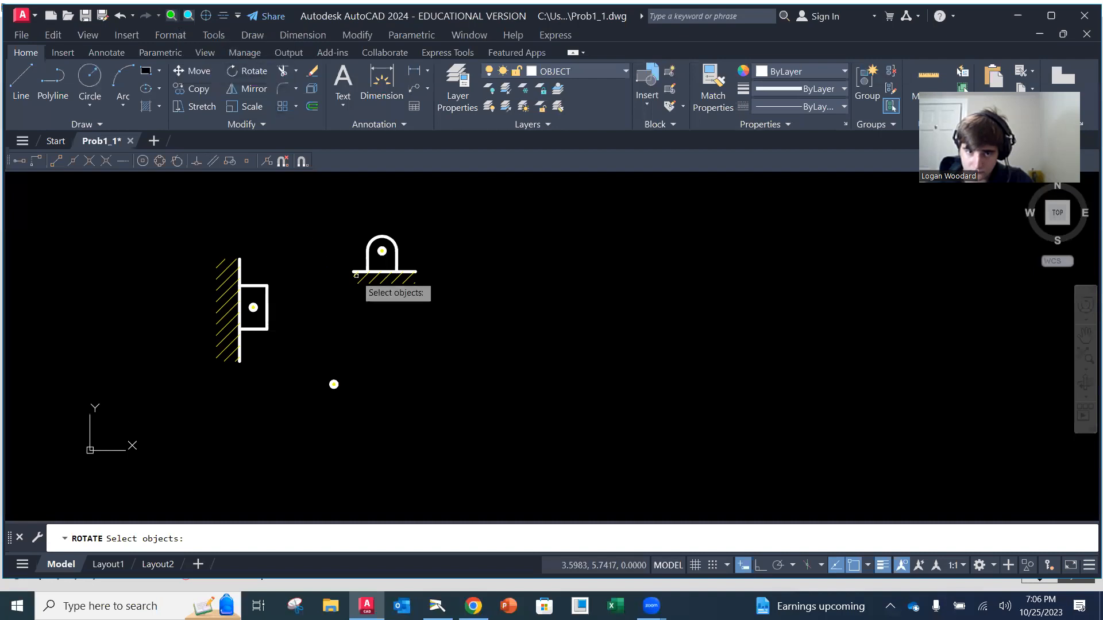
left_click(339, 216)
left_click(435, 293)
key("Return")
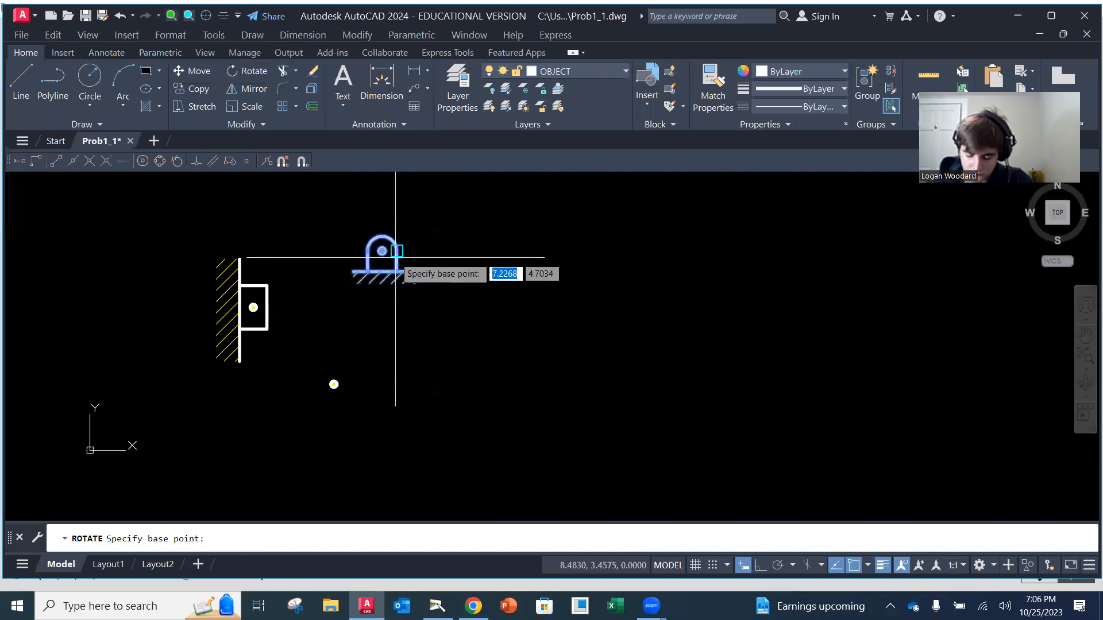
left_click(382, 250)
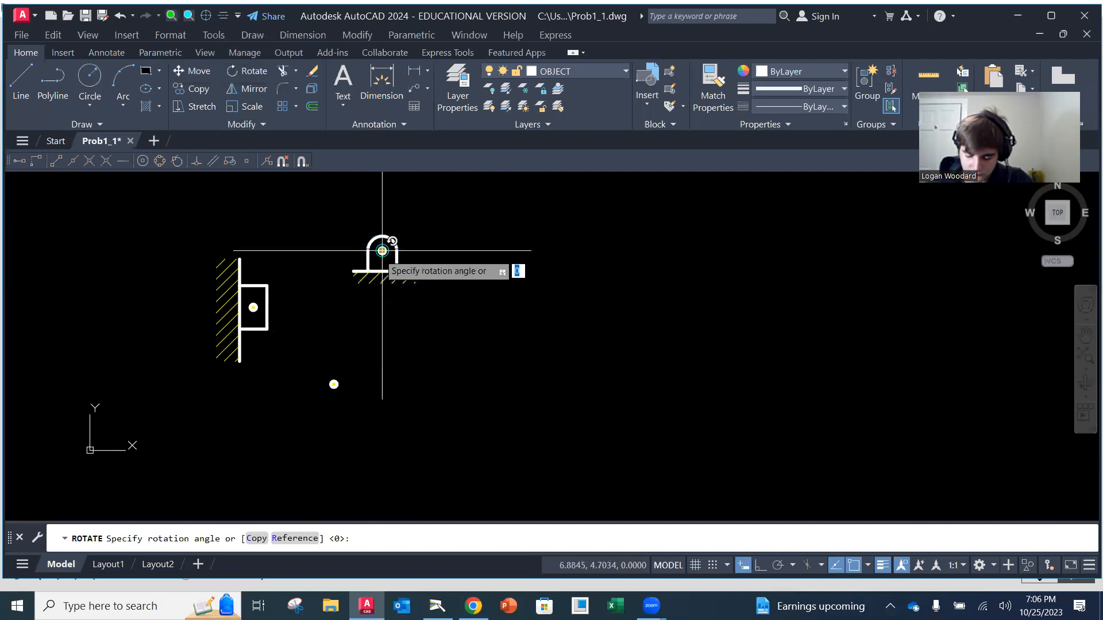
left_click(352, 251)
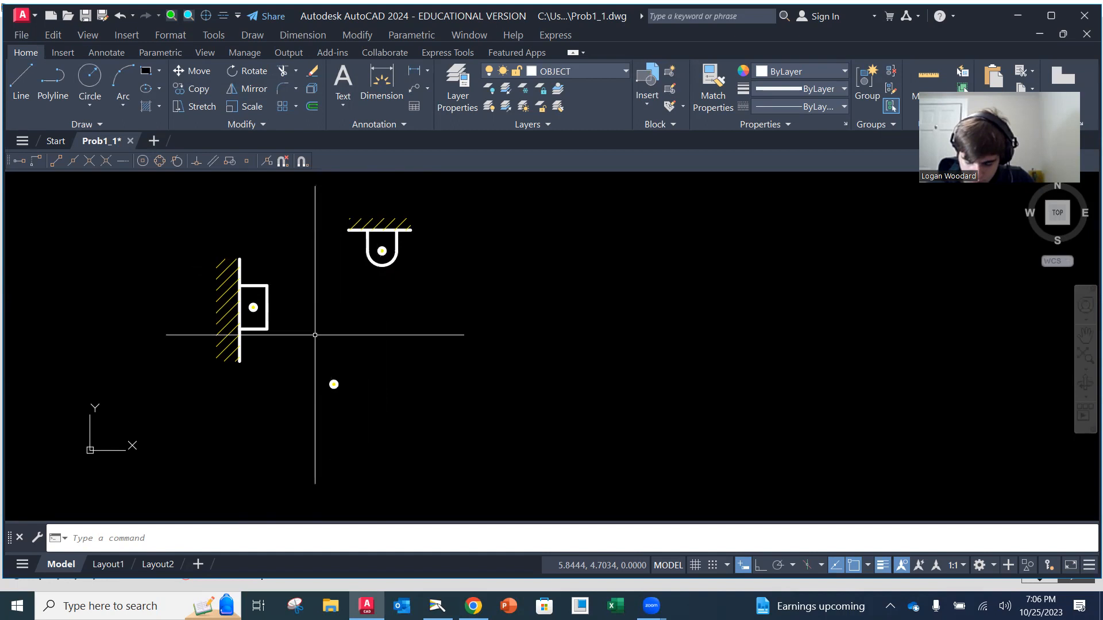
Move the slider with its hatched wall about 6.9 units, to the lower right of the pin support
type("m")
key("Return")
left_click(180, 221)
left_click(299, 380)
key("Return")
left_click(268, 329)
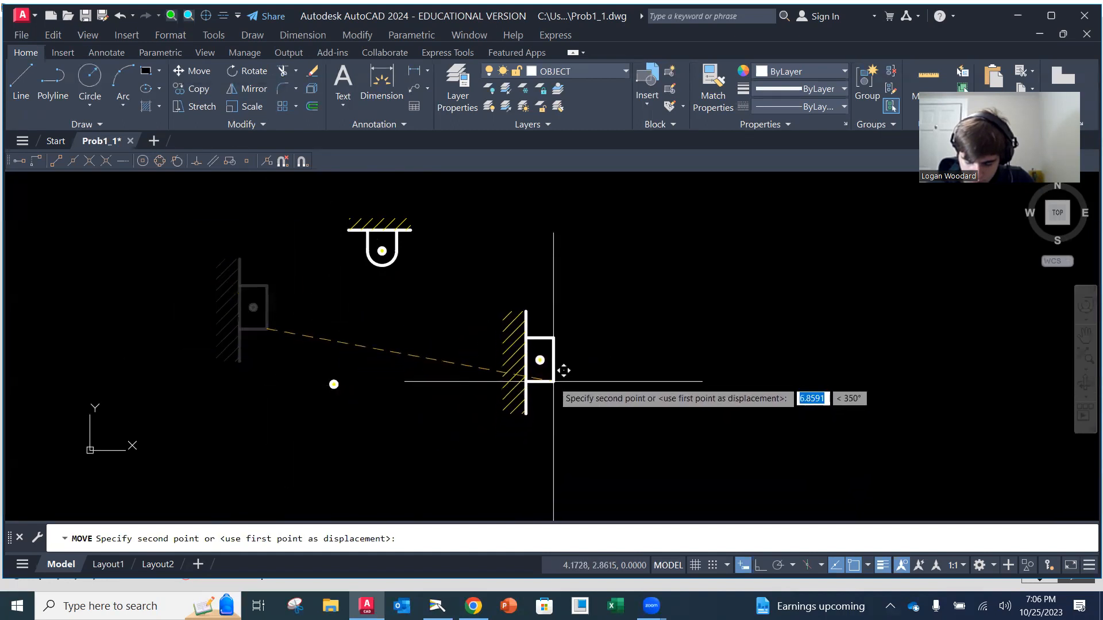
left_click(554, 381)
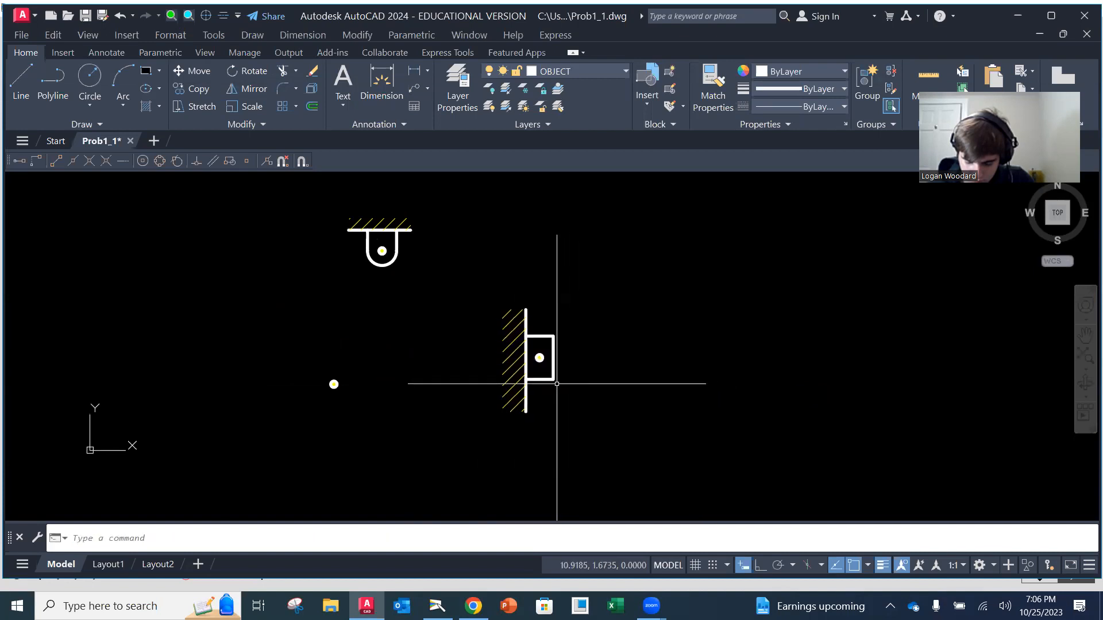
type("mirrot")
key("Return")
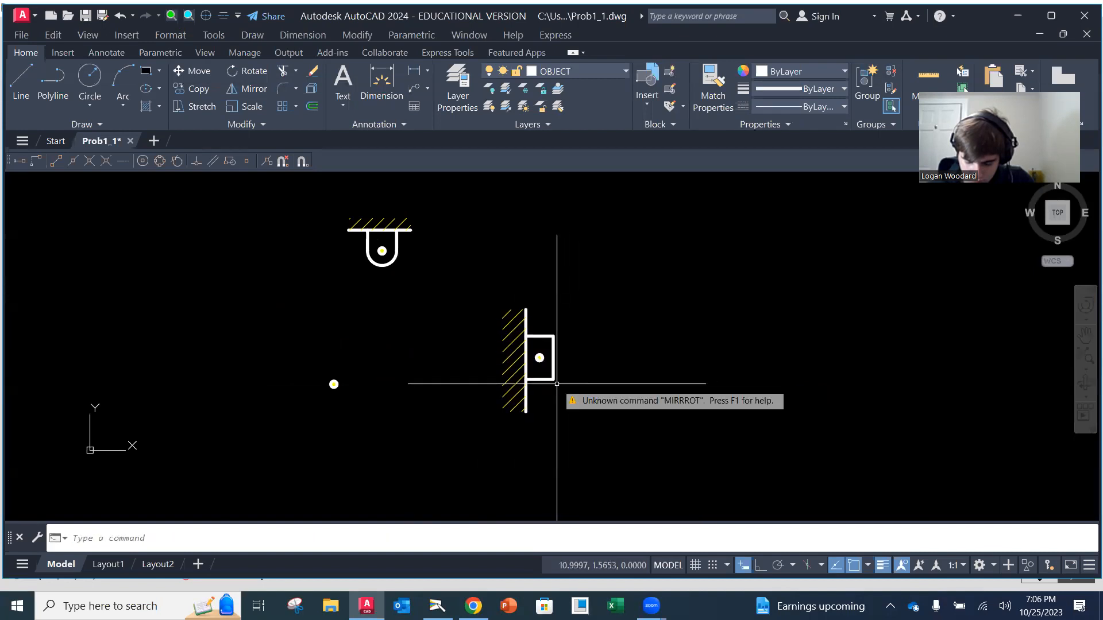
type("mm")
key("BackSpace")
key("BackSpace")
key("BackSpace")
type("mor")
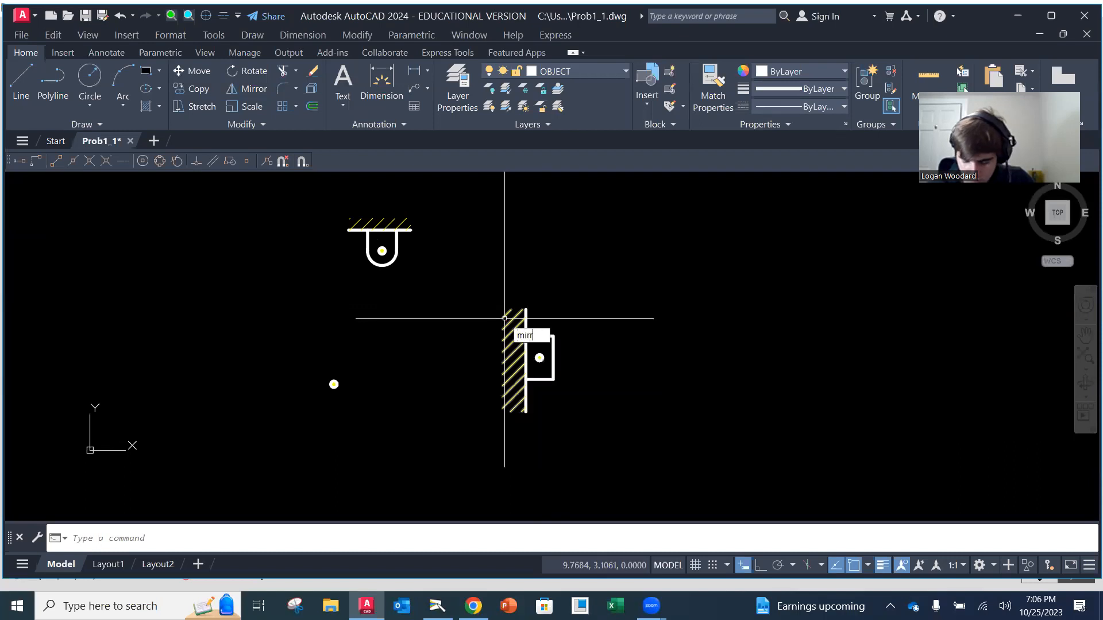
key("Return")
Mirror the slider and hatched wall about the vertical wall line, erasing the source objects
type("mi")
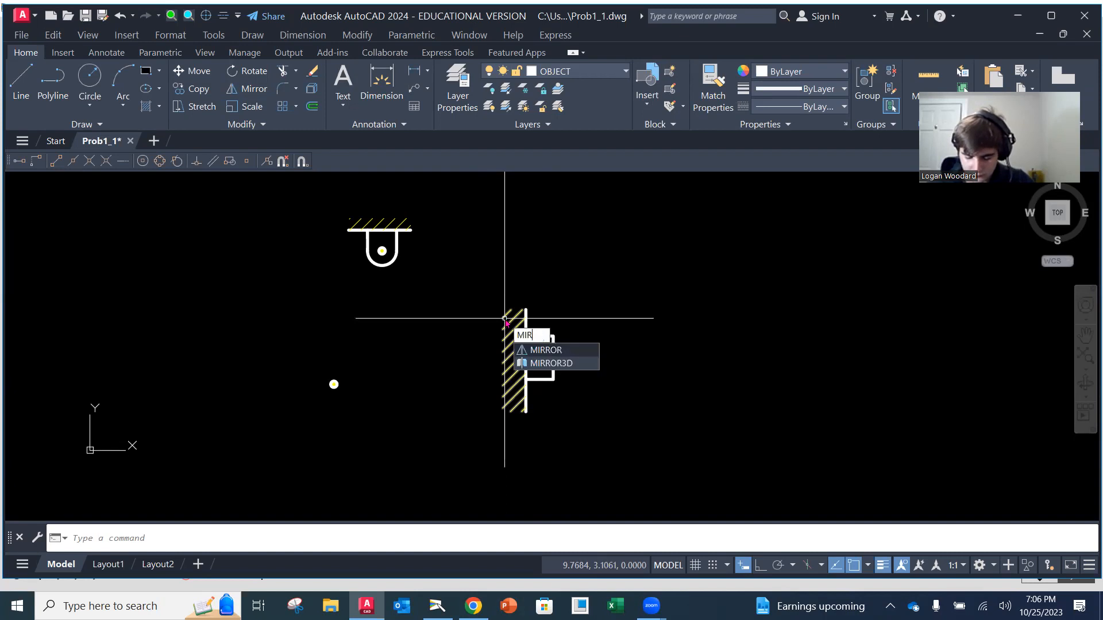
key("Return")
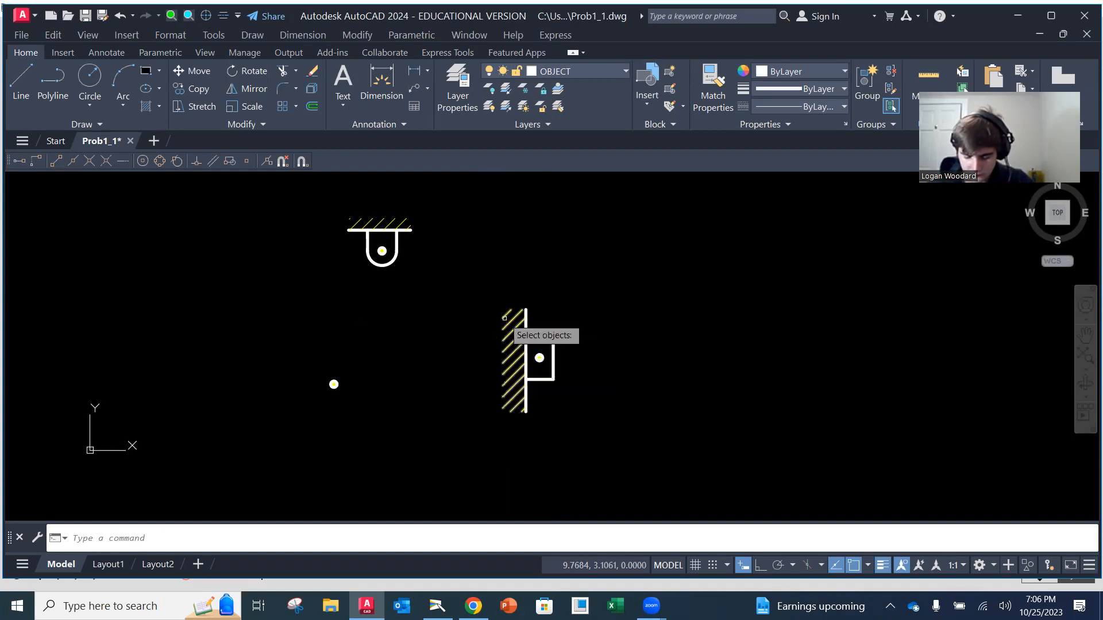
left_click(465, 284)
left_click(571, 431)
key("Return")
left_click(525, 309)
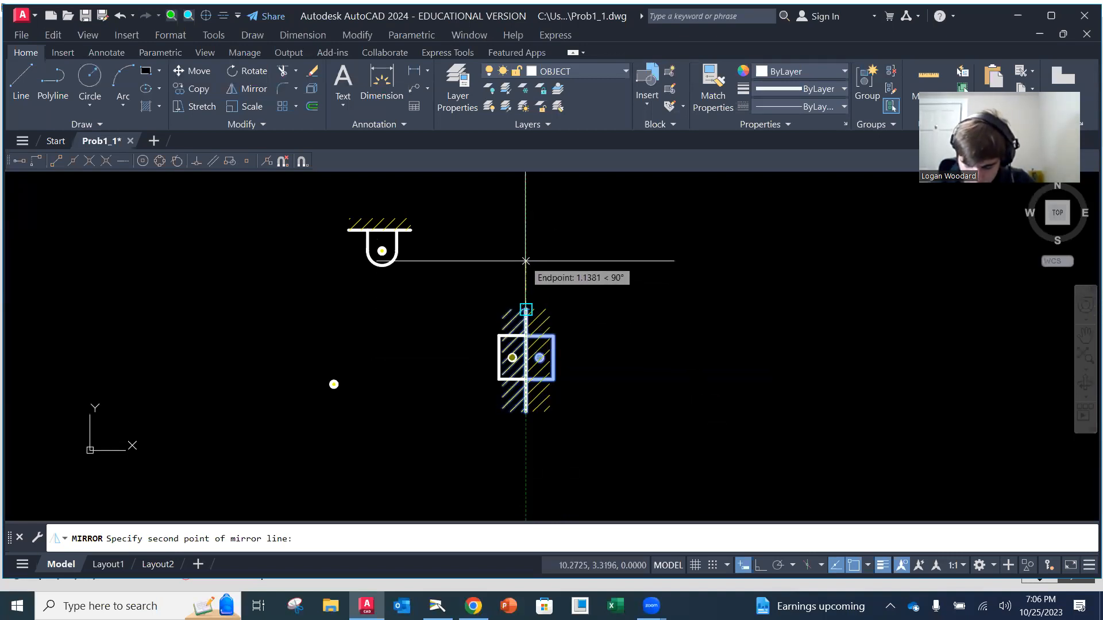
left_click(525, 260)
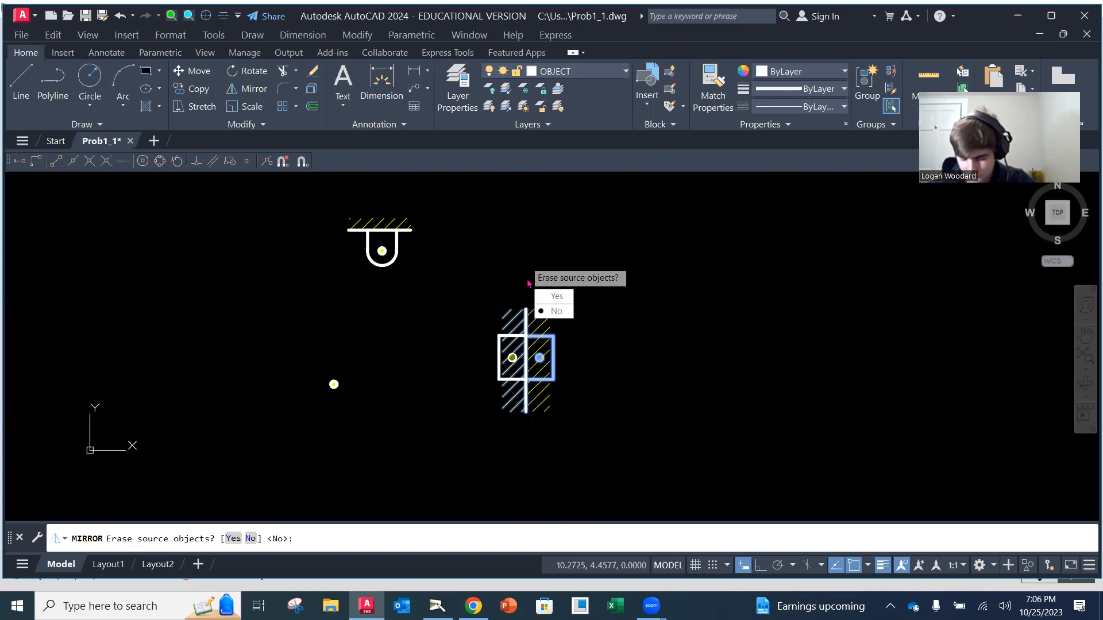
type("y")
key("Return")
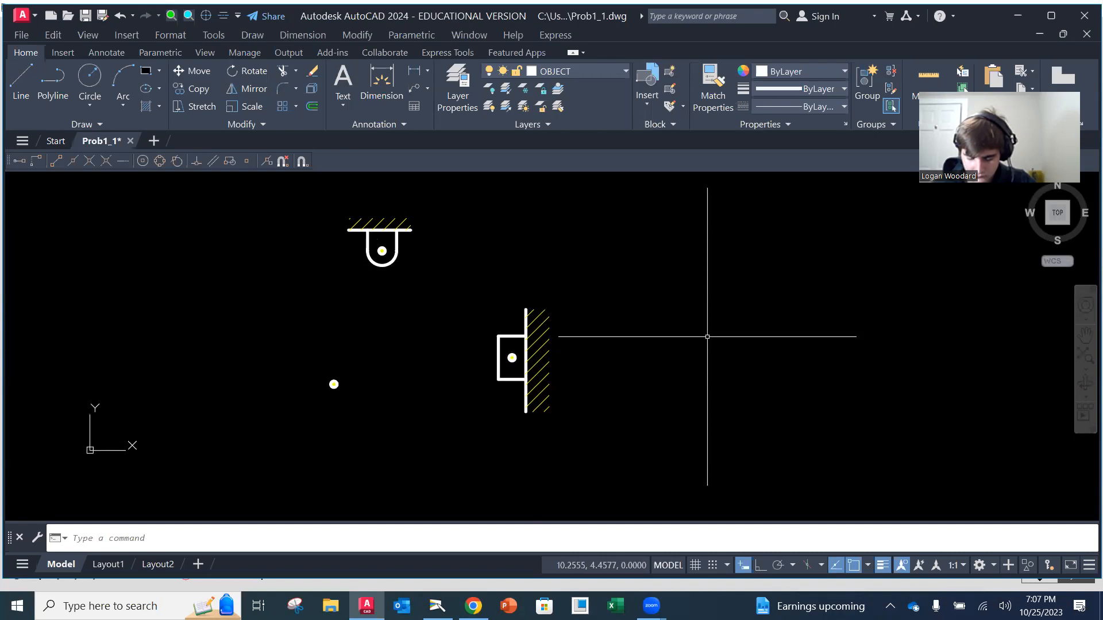
Check the linkage sketch in the Camera app and return to AutoCAD with OBJECT as the current layer
left_click(437, 606)
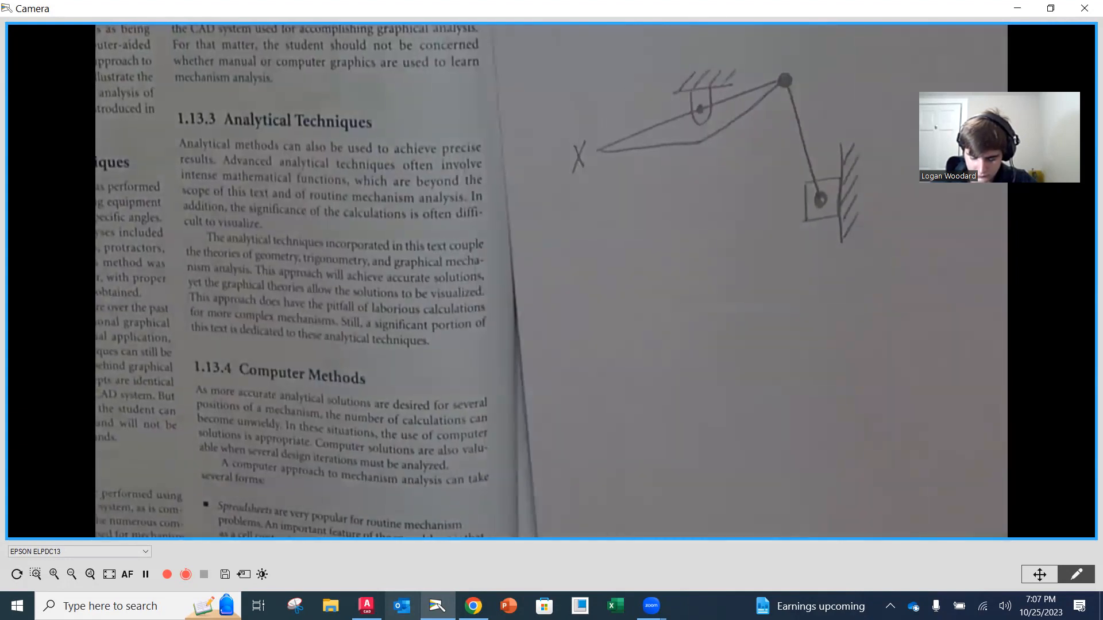
mouse_move(437, 606)
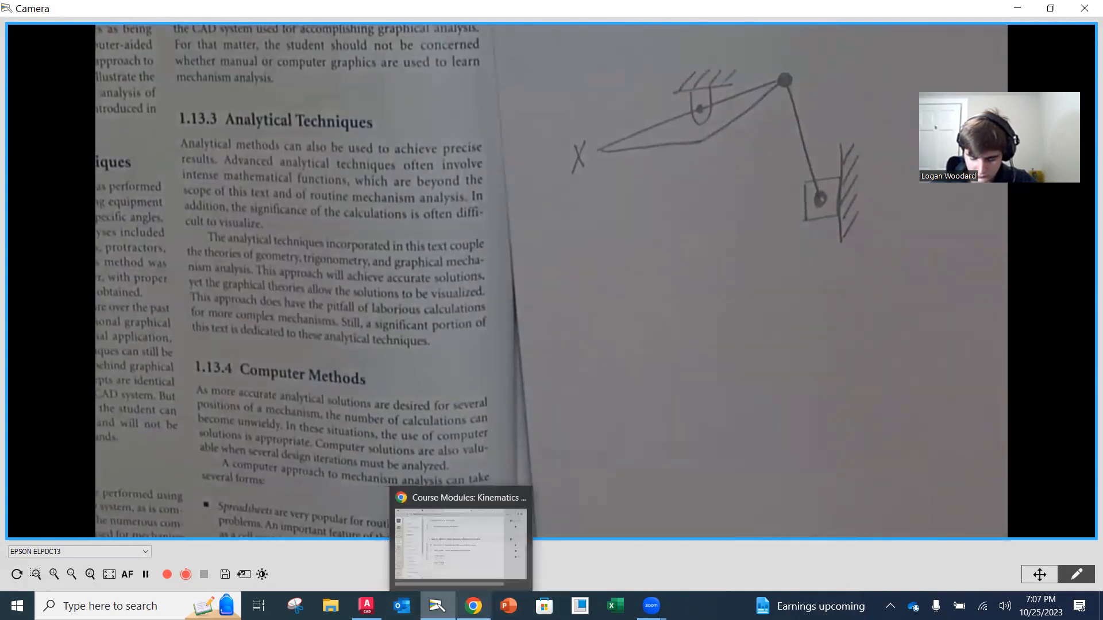
left_click(366, 606)
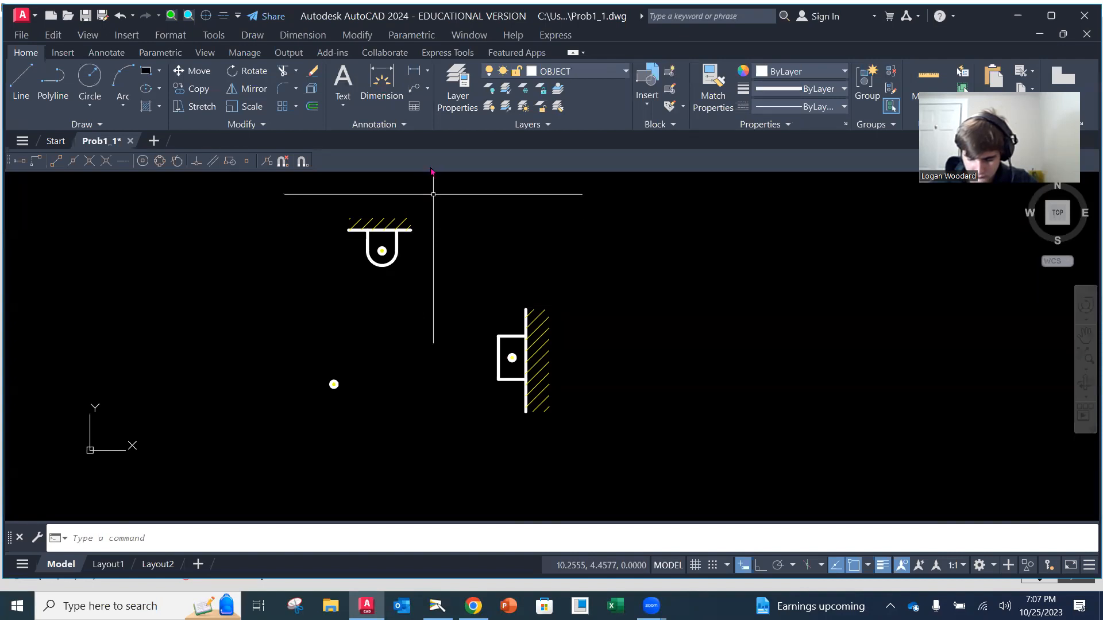
left_click(561, 72)
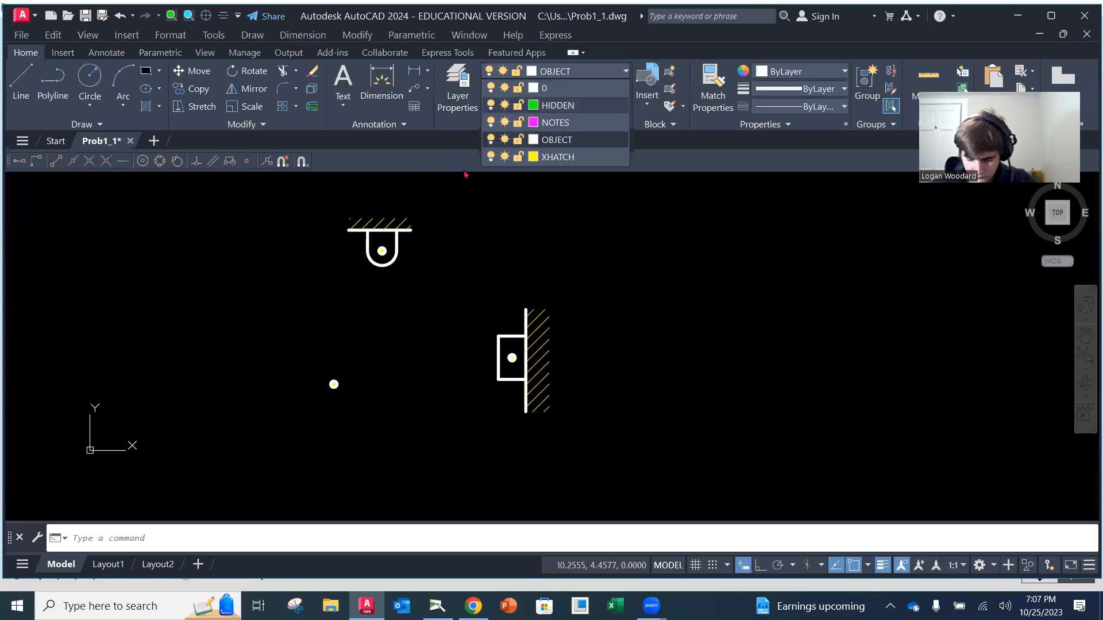
left_click(561, 141)
Draw a triangular link through the support pin, reaching about 1.9 units up-right and 3.3 units down-left, closed through a corner below the pin
left_click(20, 80)
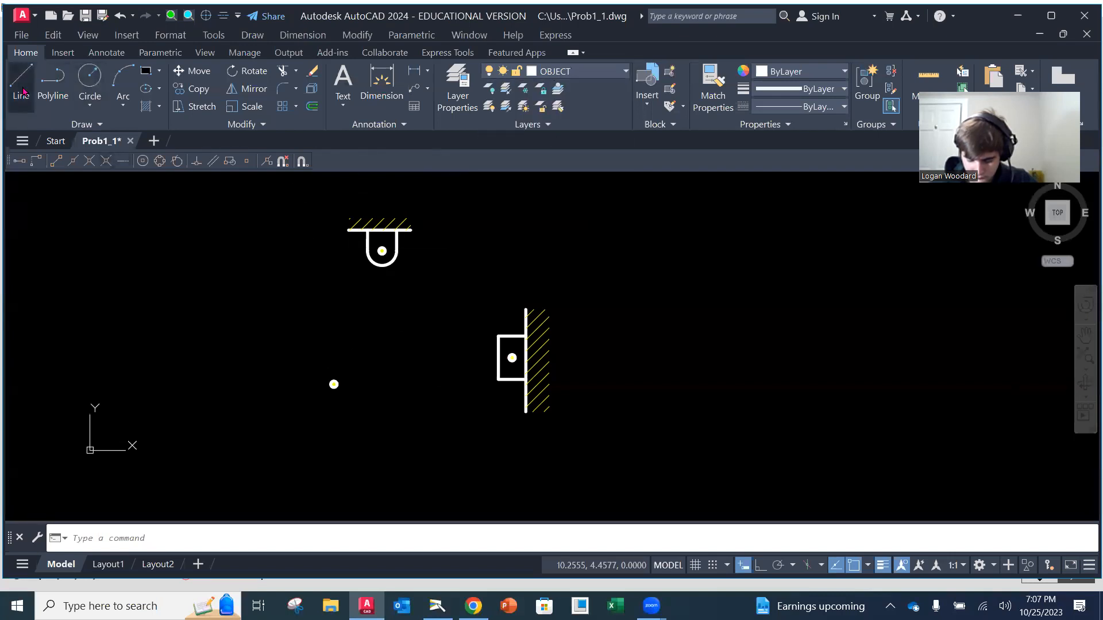
left_click(382, 249)
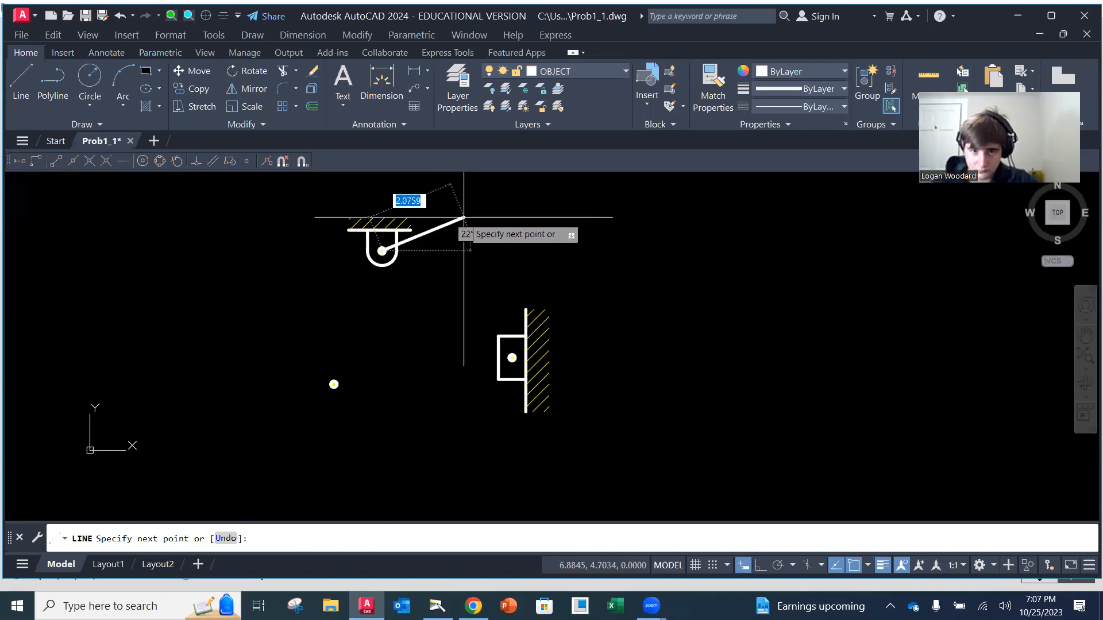
left_click(457, 218)
key("Return")
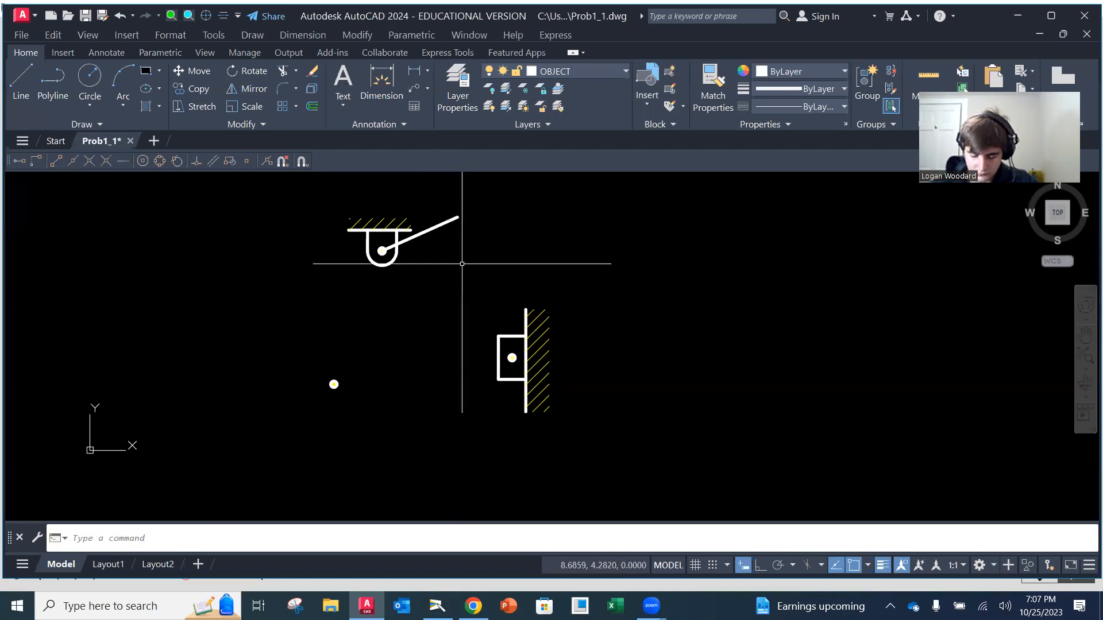
key("Return")
left_click(382, 251)
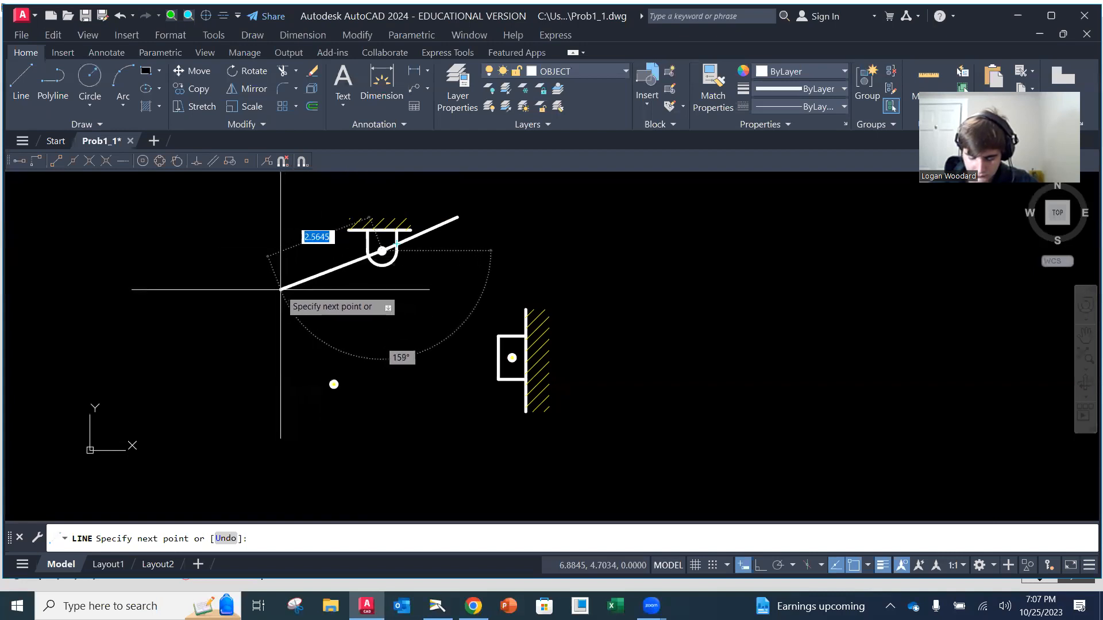
left_click(251, 304)
left_click(391, 281)
left_click(458, 218)
key("Return")
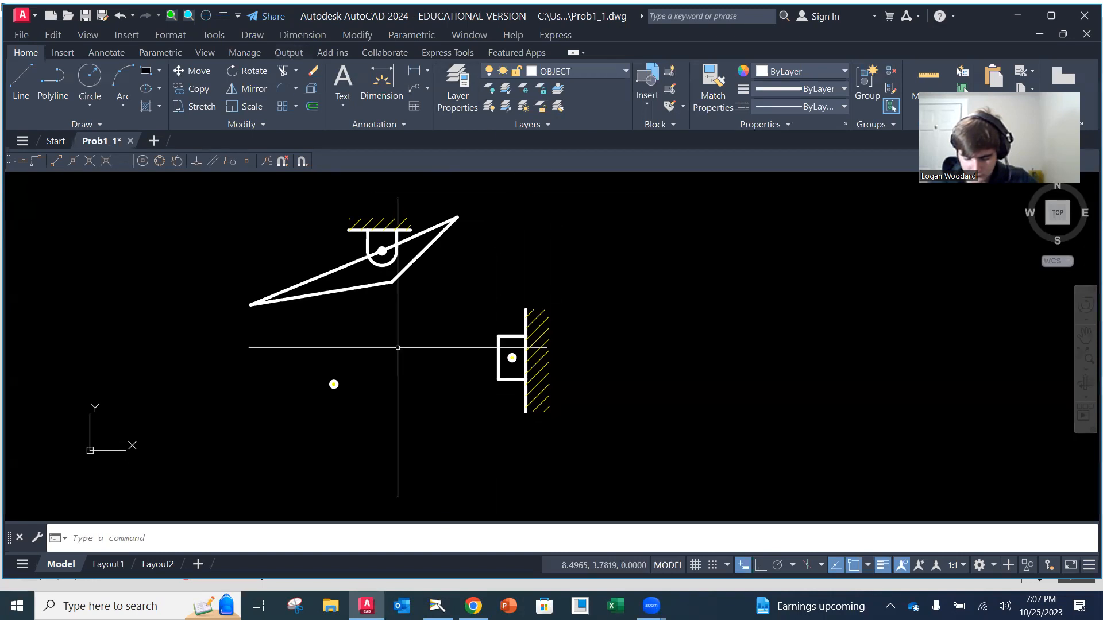
Copy the loose pin symbol by its center onto the triangular link's upper-right tip
type("copy")
key("Return")
left_click(290, 362)
left_click(371, 427)
key("Return")
left_click(334, 383)
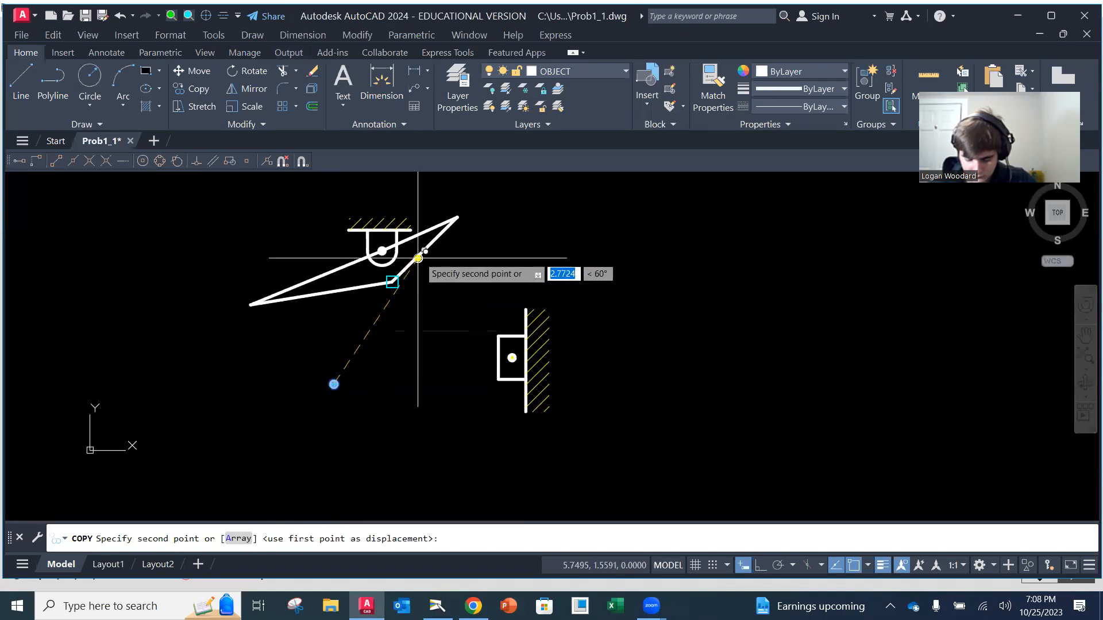
left_click(457, 217)
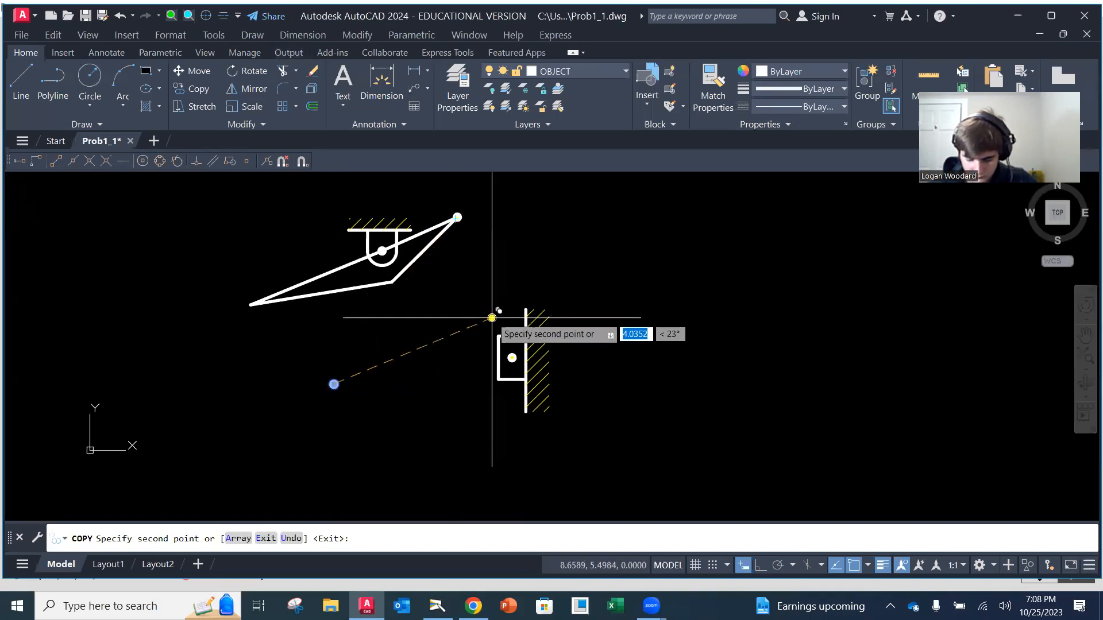
key("Return")
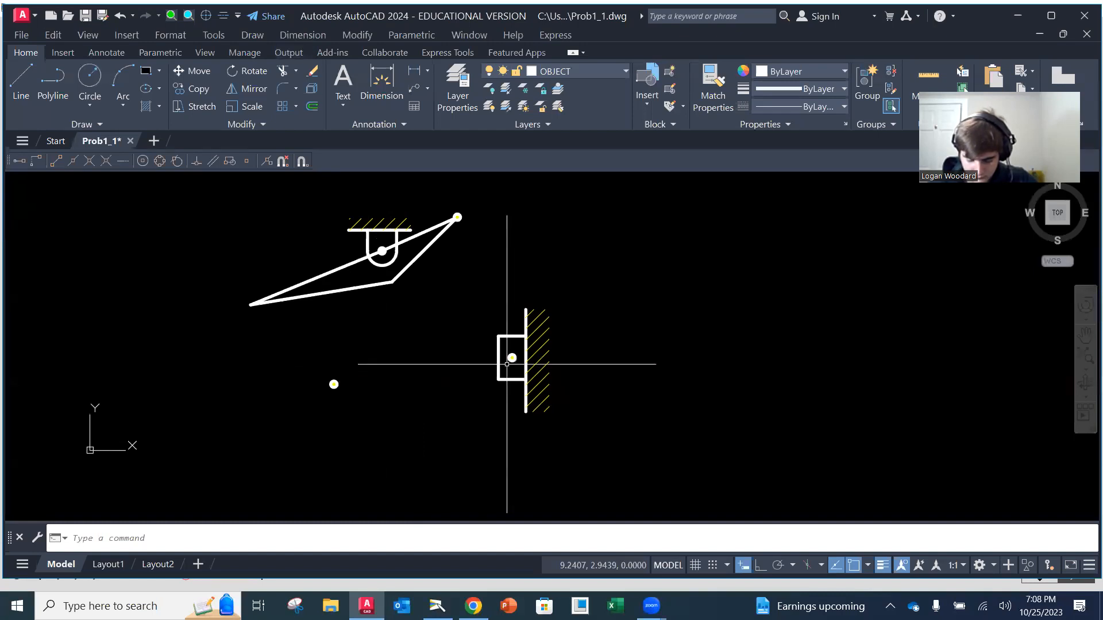
Draw the connecting link as a line from the pin at the triangular link's tip to the slider's pin center
type("l")
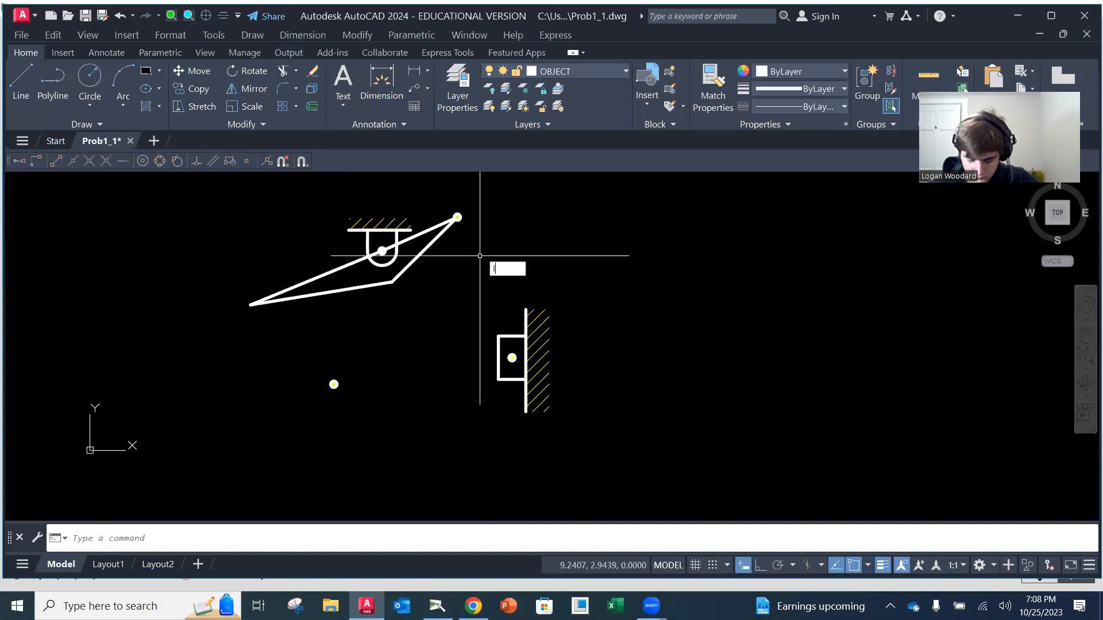
key("Return")
left_click(457, 217)
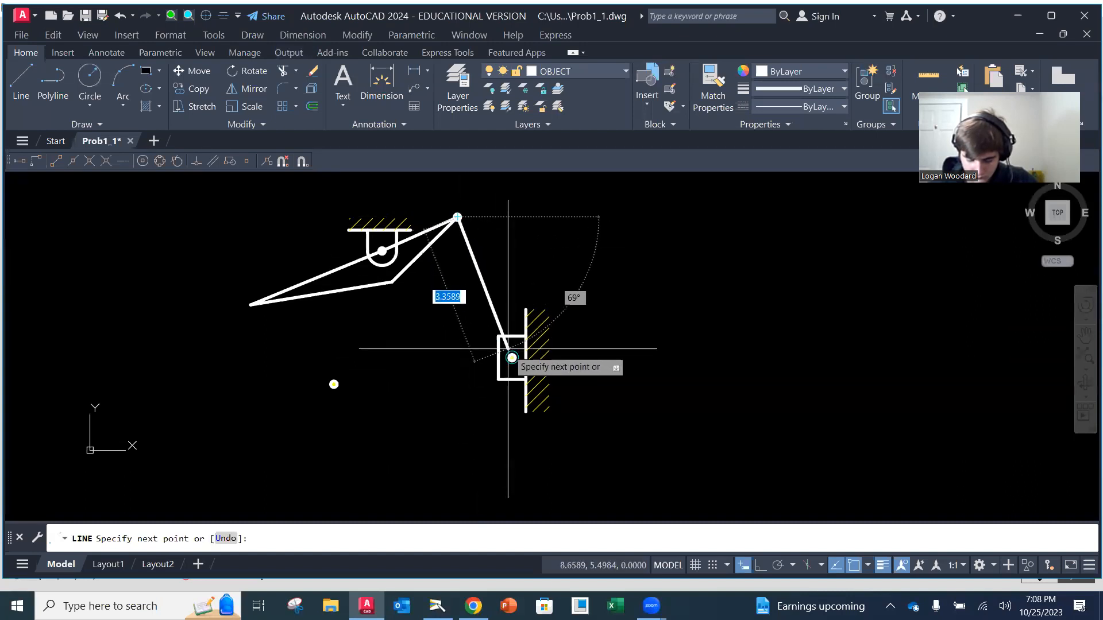
left_click(512, 378)
key("Return")
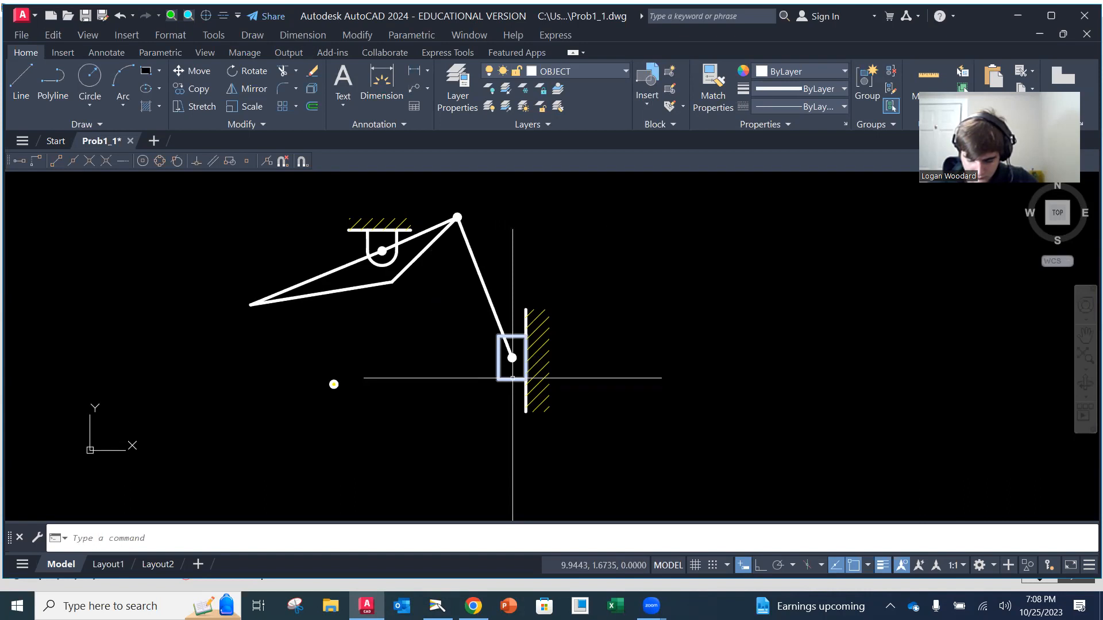
Erase the loose pin symbol below the triangular link and save the drawing
type("e")
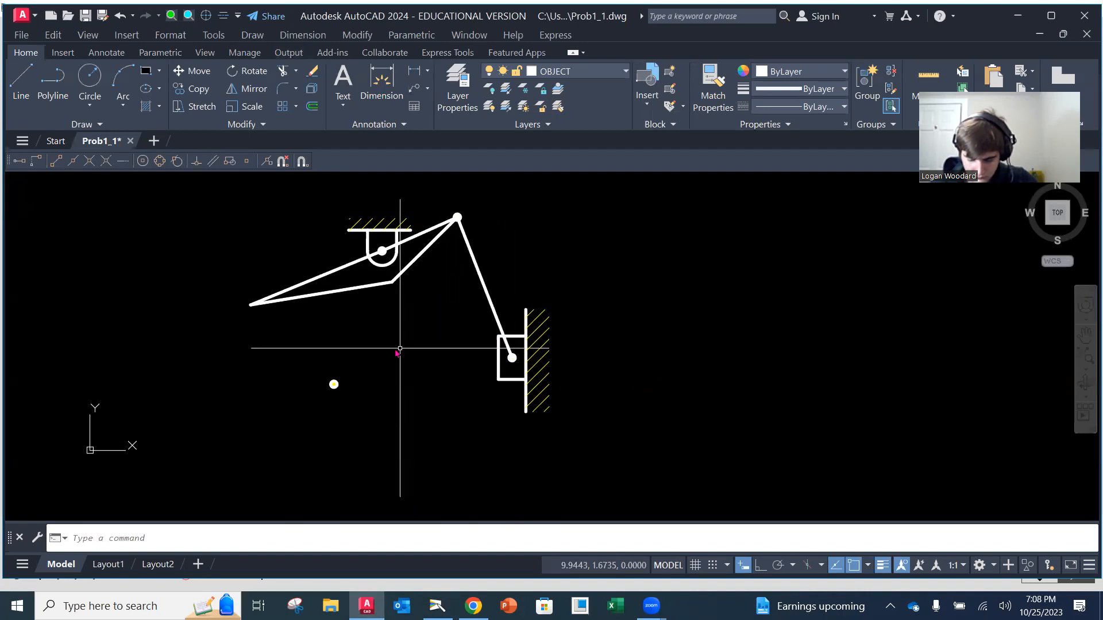
key("Return")
left_click(359, 373)
left_click(308, 394)
key("Return")
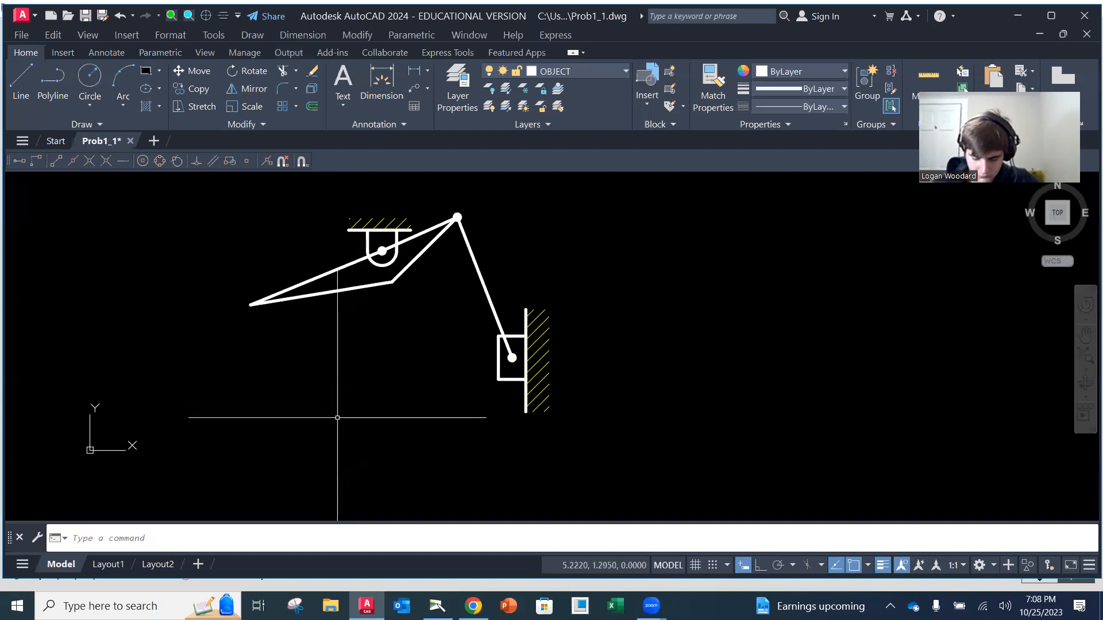
left_click(22, 35)
left_click(67, 168)
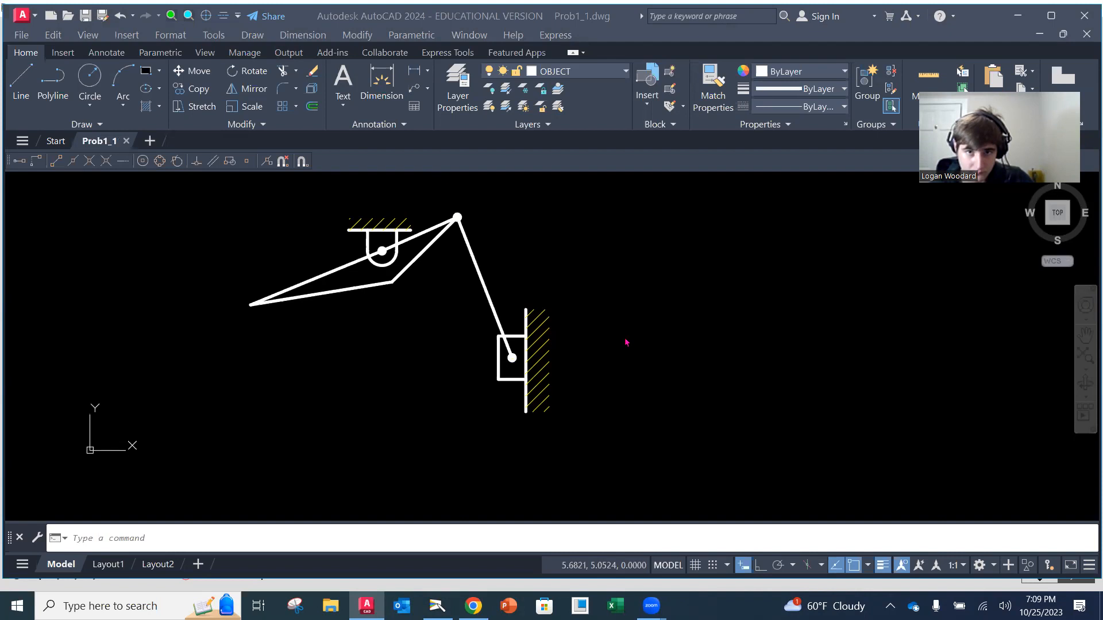
Reread problem 1-1 in the Camera app, return to AutoCAD, and make NOTES the current layer
left_click(436, 606)
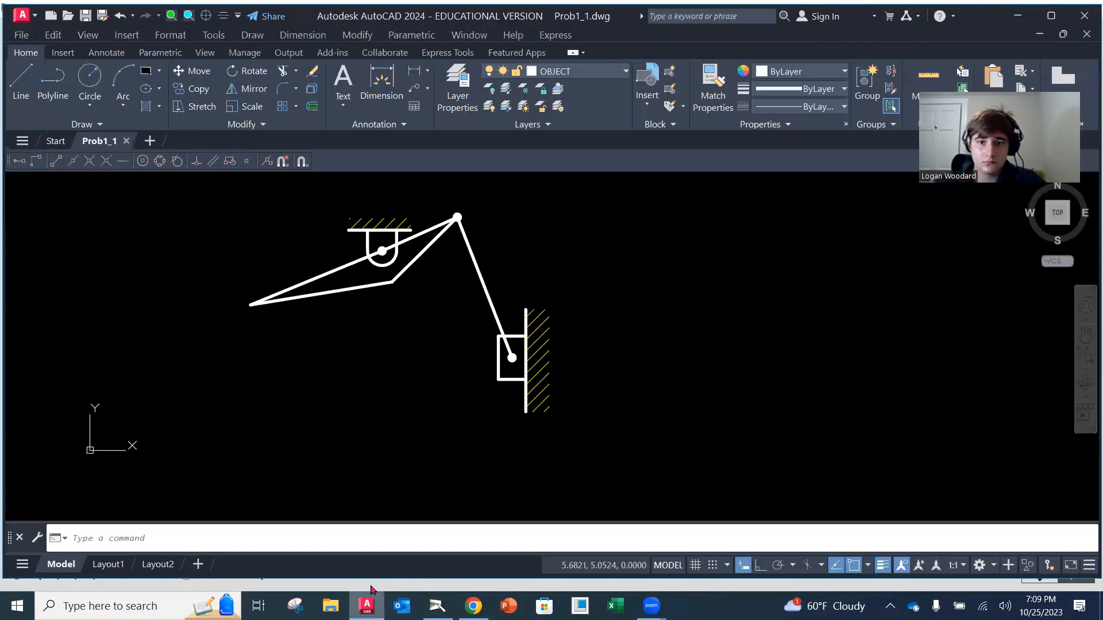
left_click(366, 606)
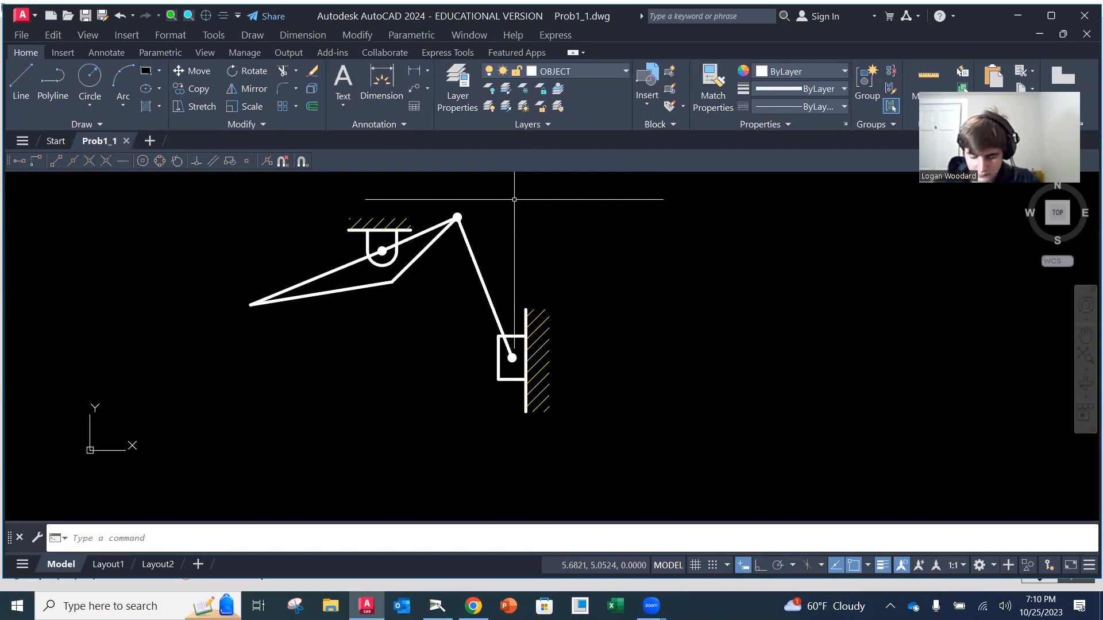
left_click(569, 73)
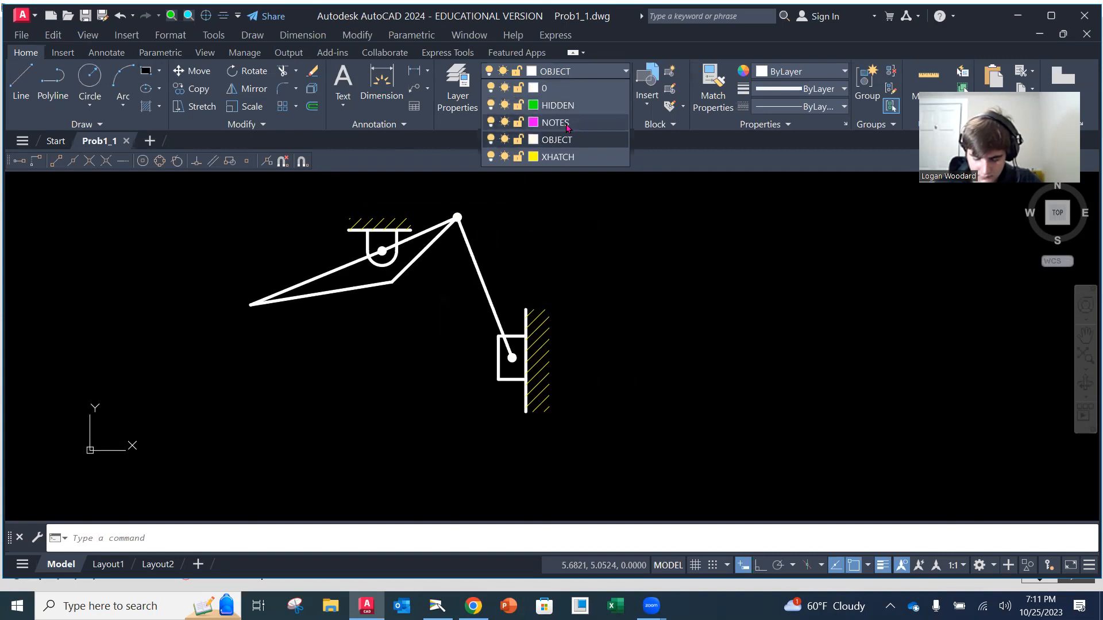
left_click(555, 122)
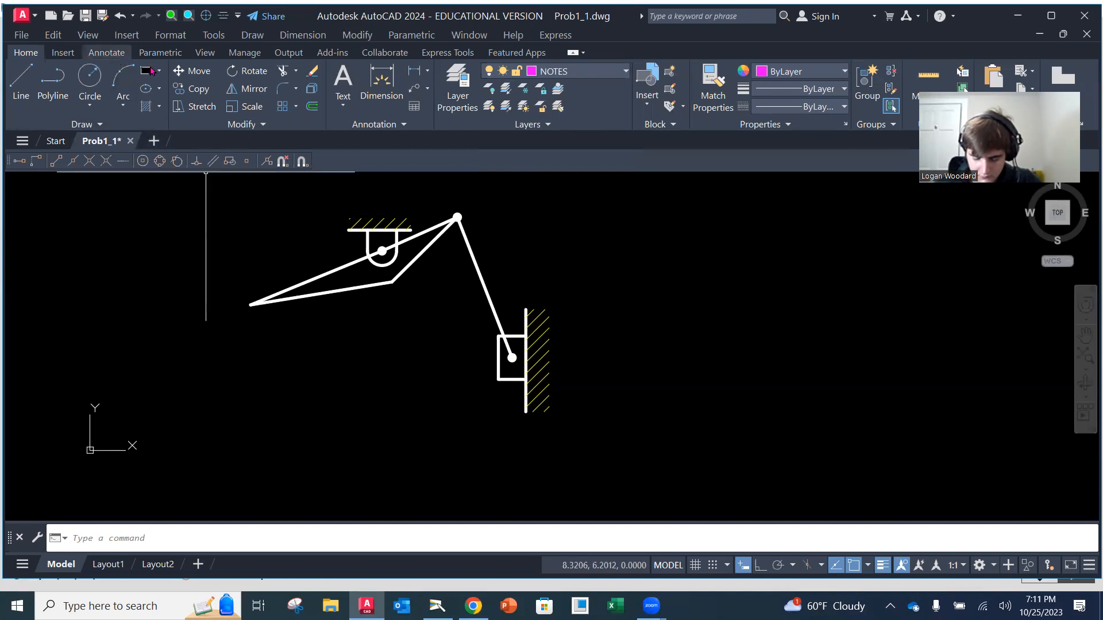
Add a multiline text note reading 1 in the open space left of the slider block
left_click(344, 105)
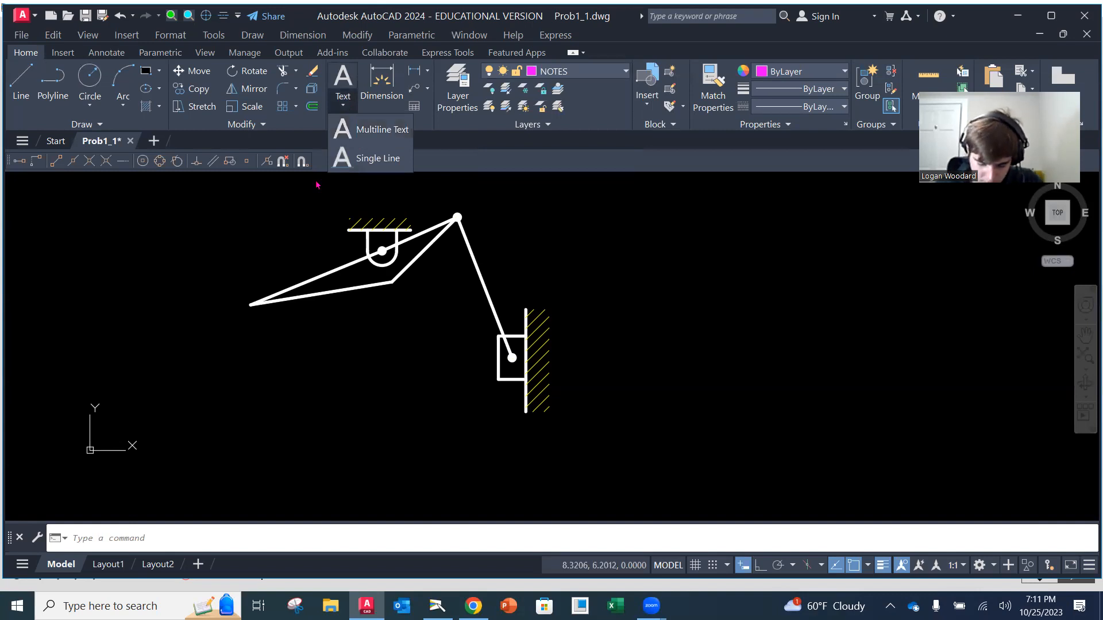
left_click(382, 129)
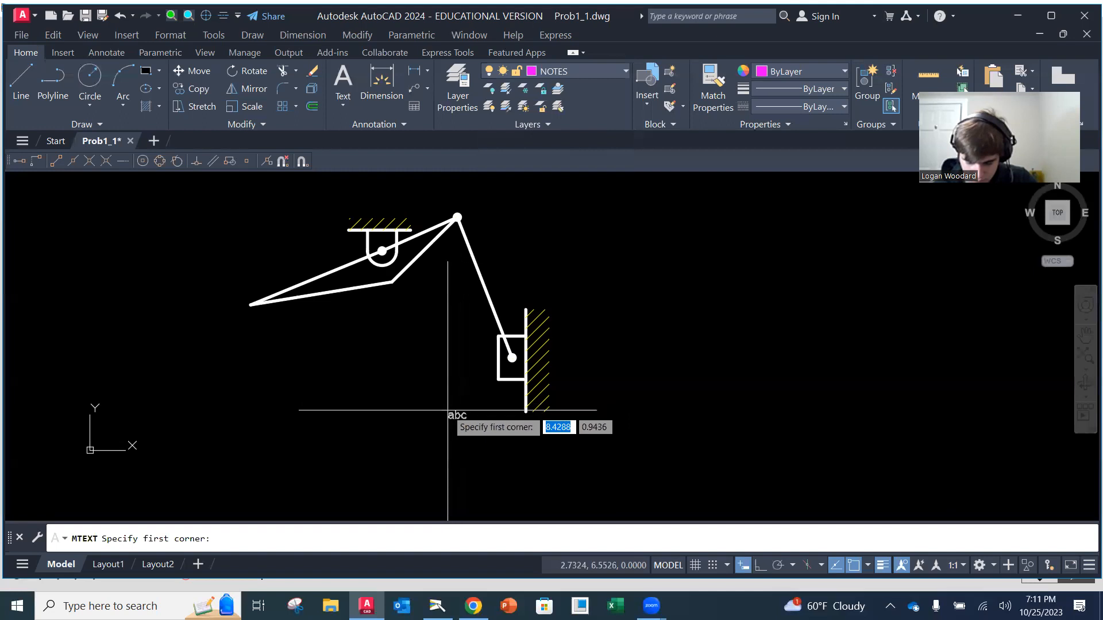
left_click(430, 366)
left_click(466, 405)
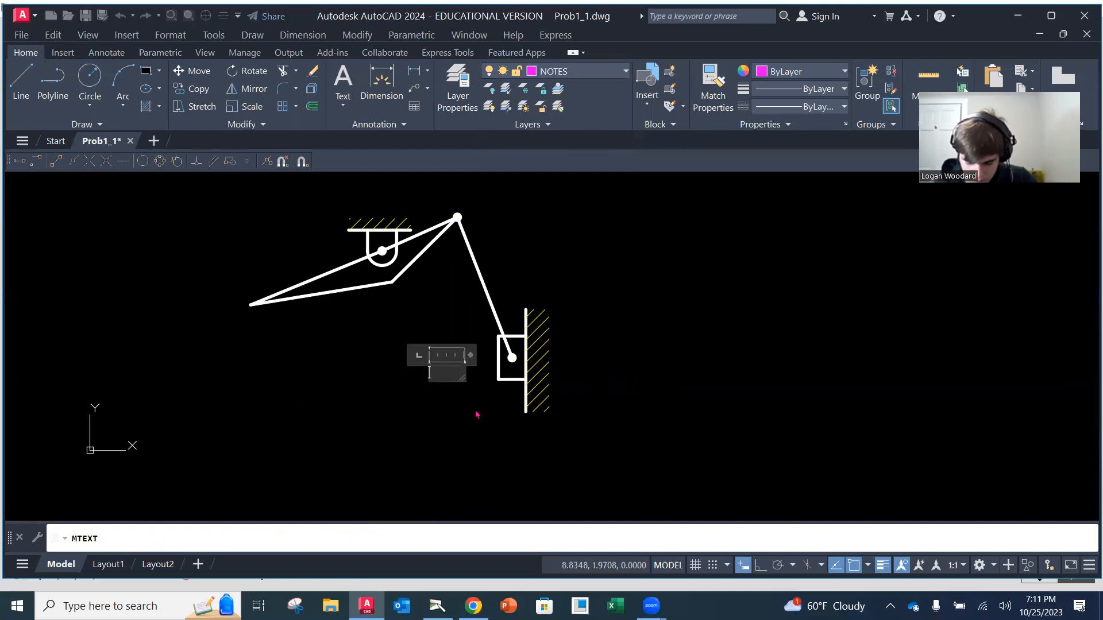
type("1")
key("Return")
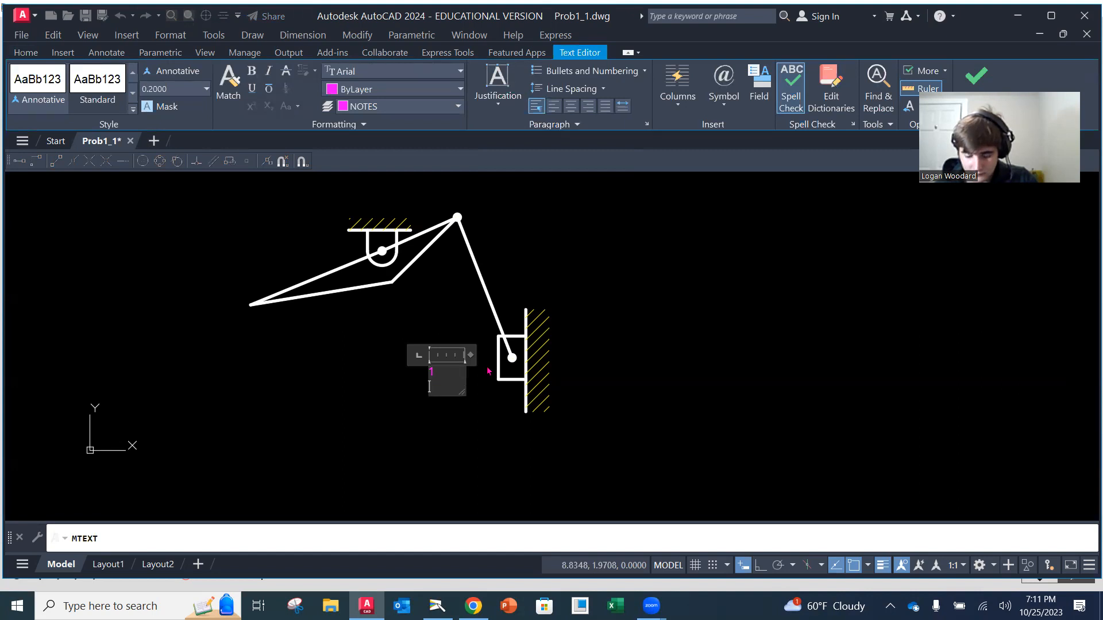
key("BackSpace")
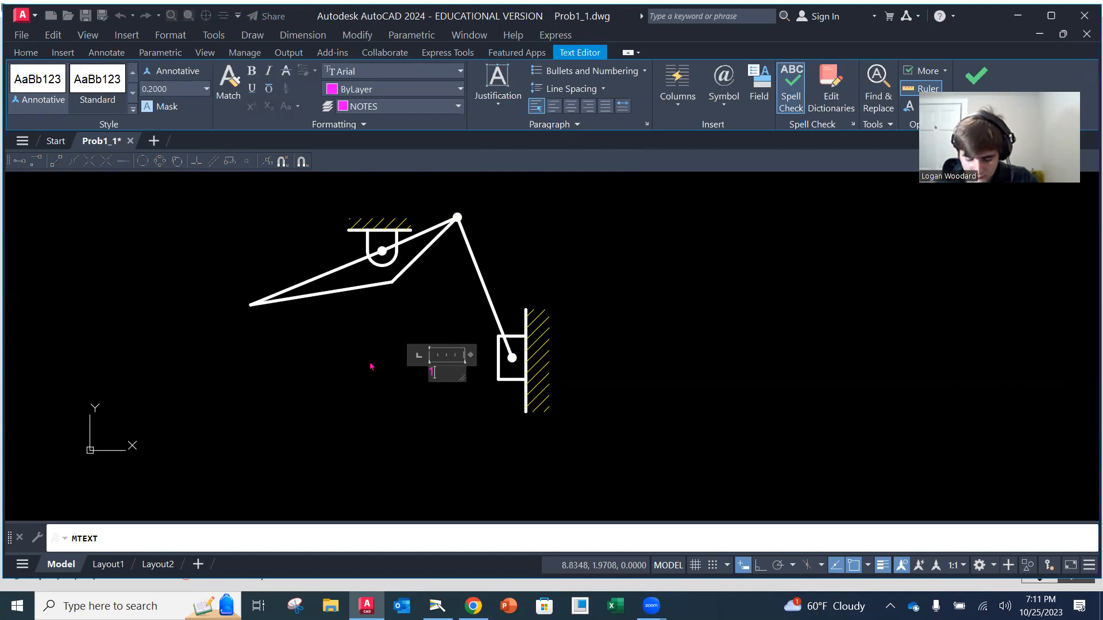
left_click(332, 446)
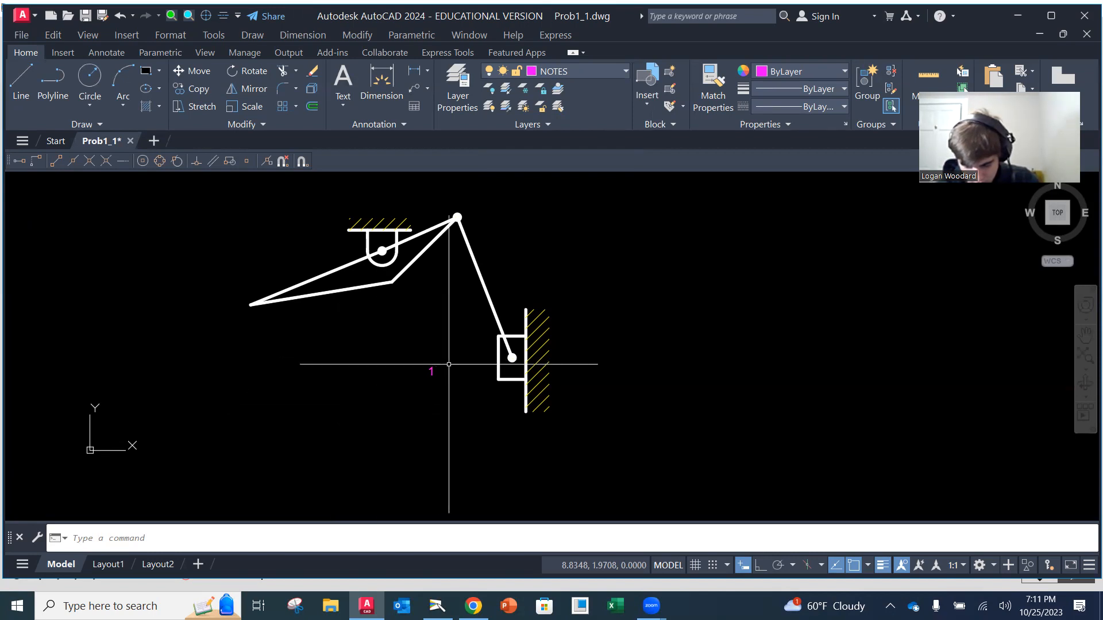
Scale the number 1 note up freehand by a factor of about 2, using a base point on the digit
scroll(471, 369, "up", 2)
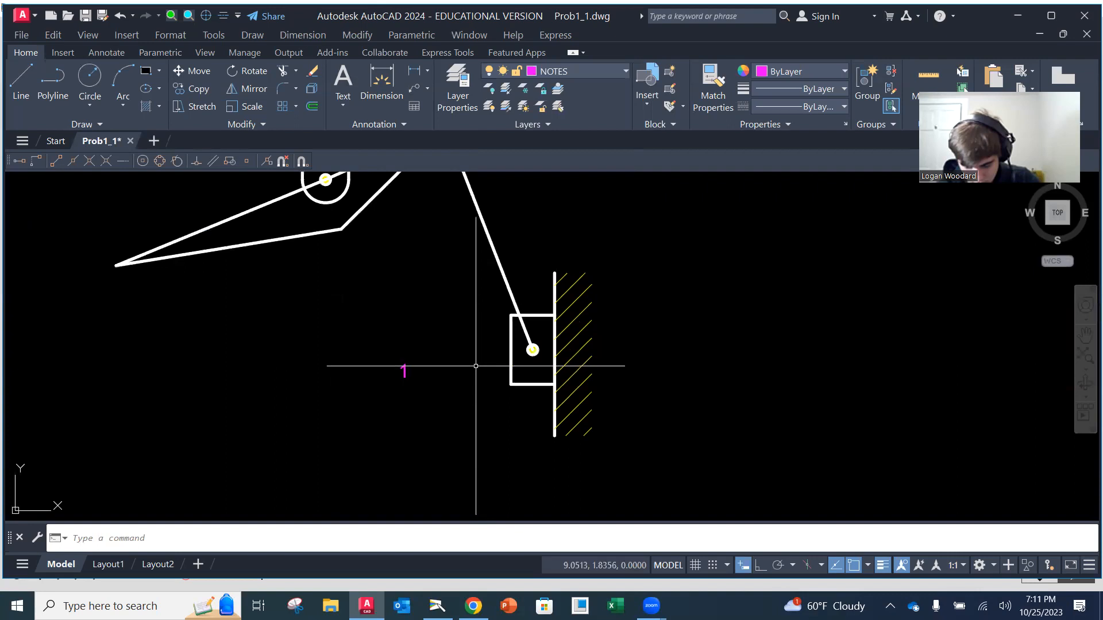
left_click(248, 108)
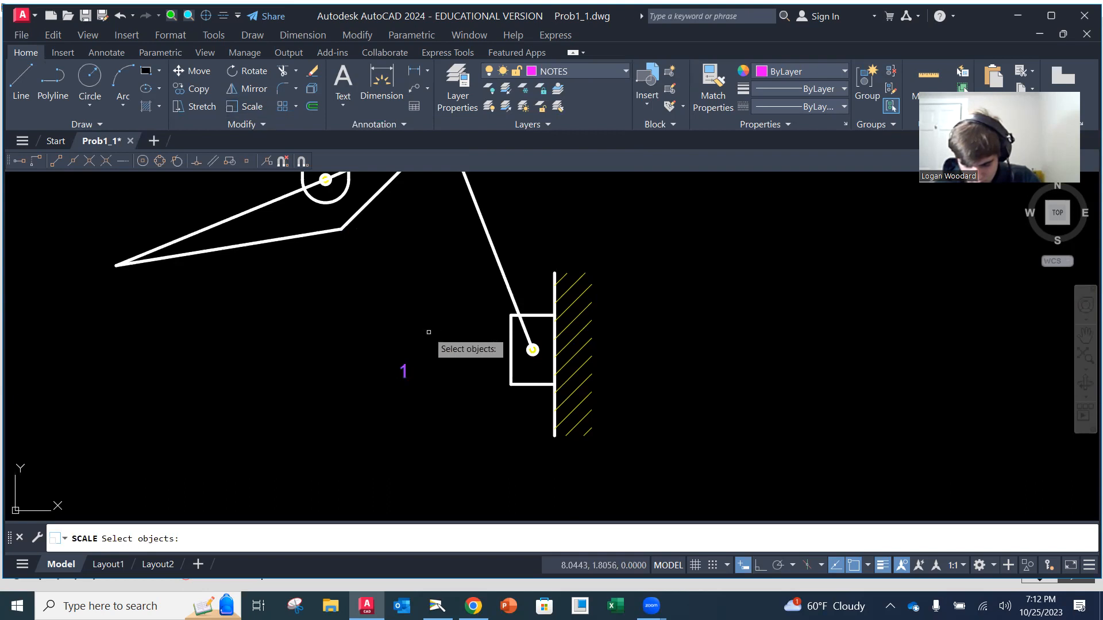
key("Return")
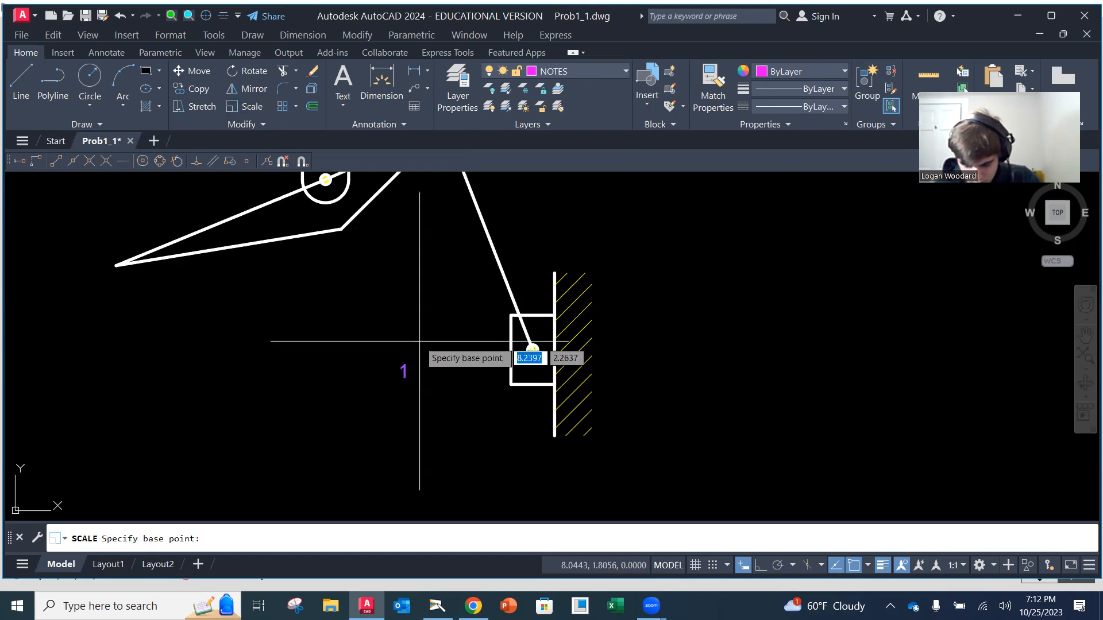
left_click(403, 372)
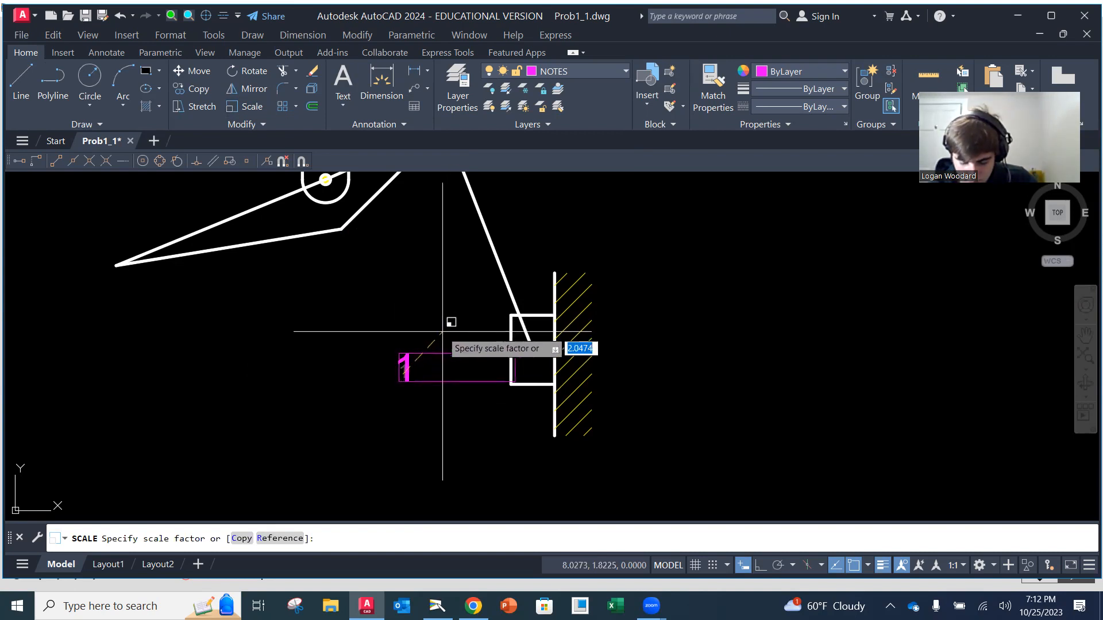
key("Escape")
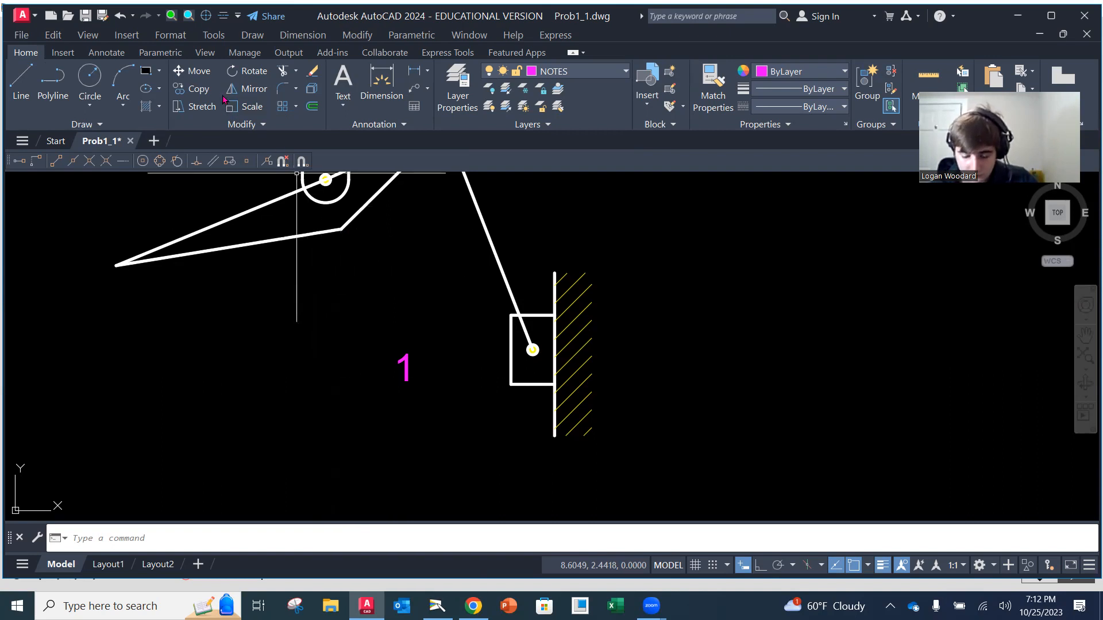
Scale the number 1 note down slightly, using a base point on the digit
left_click(244, 106)
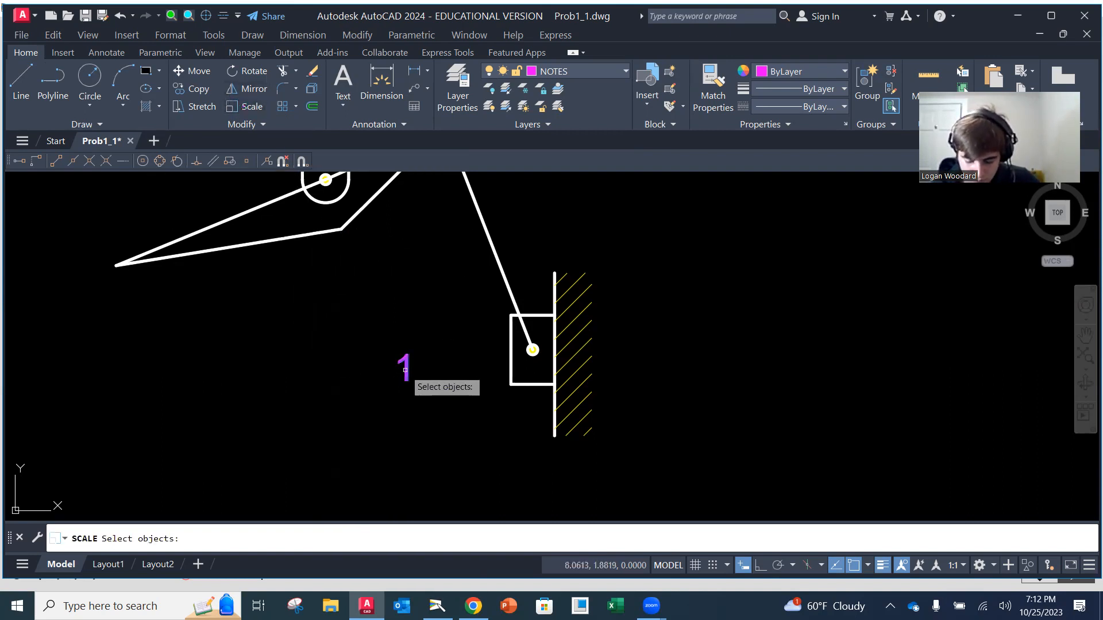
left_click(428, 365)
key("Return")
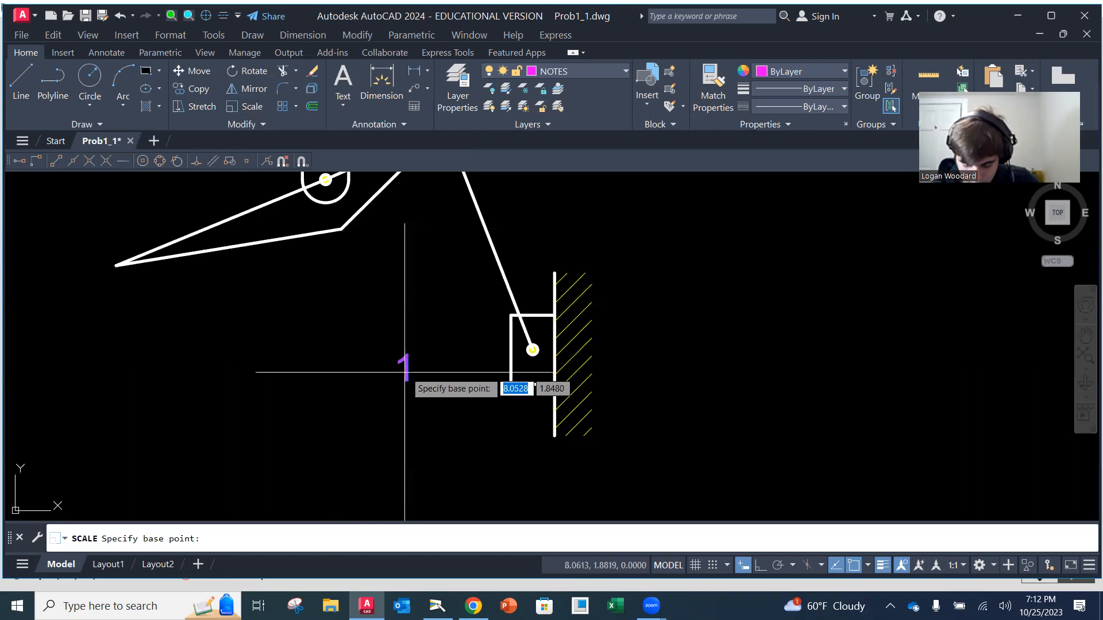
left_click(403, 375)
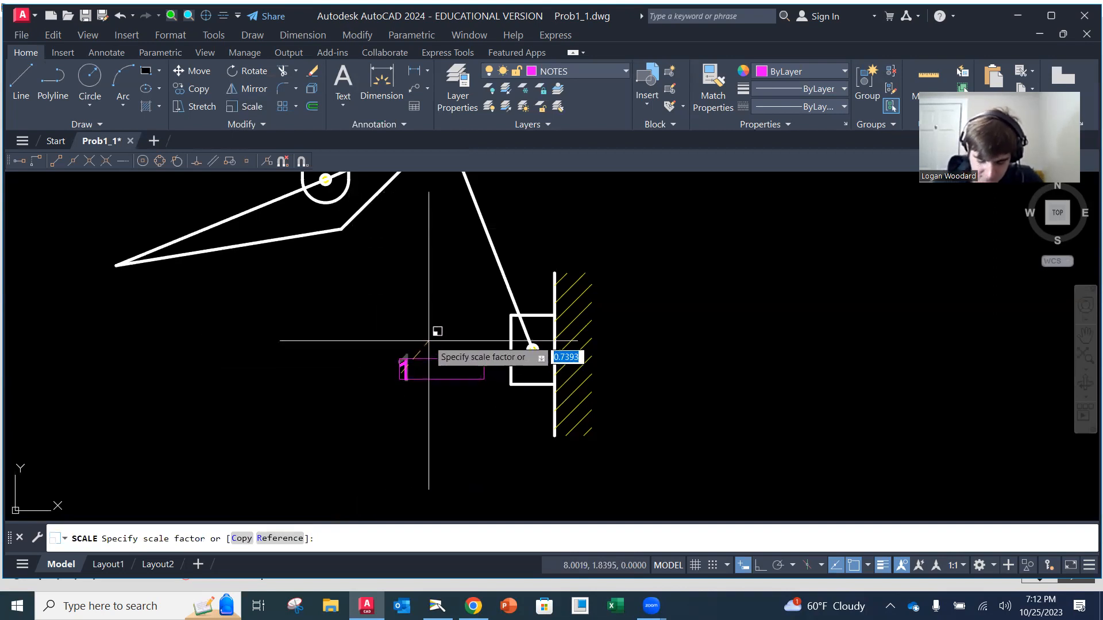
left_click(437, 345)
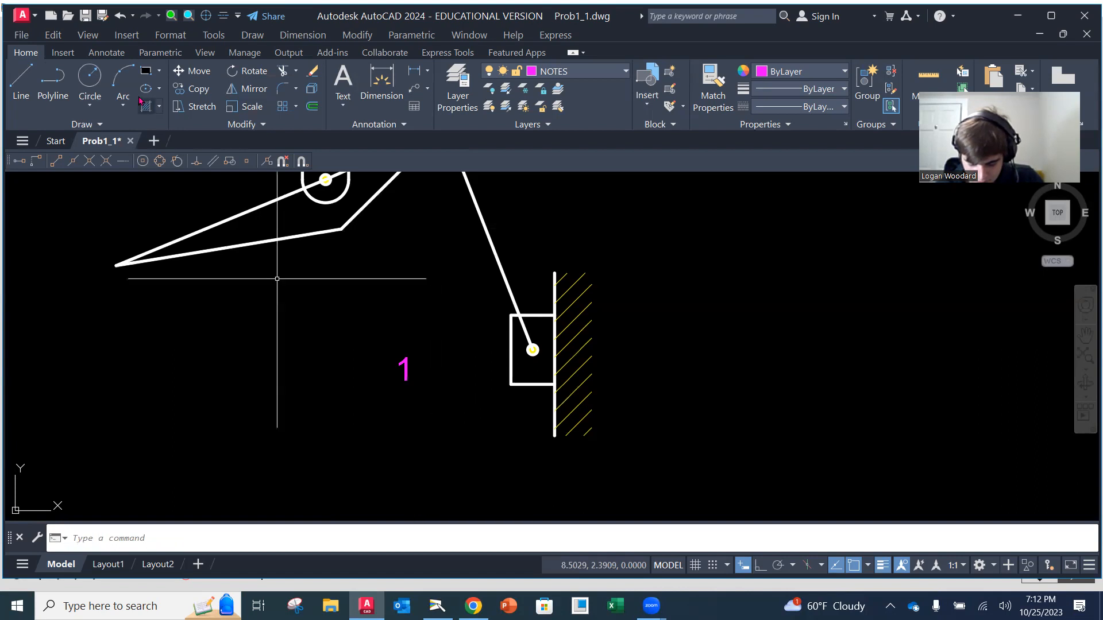
Draw a circle of about 0.33 radius centered on the number 1 note to form a link label
left_click(90, 80)
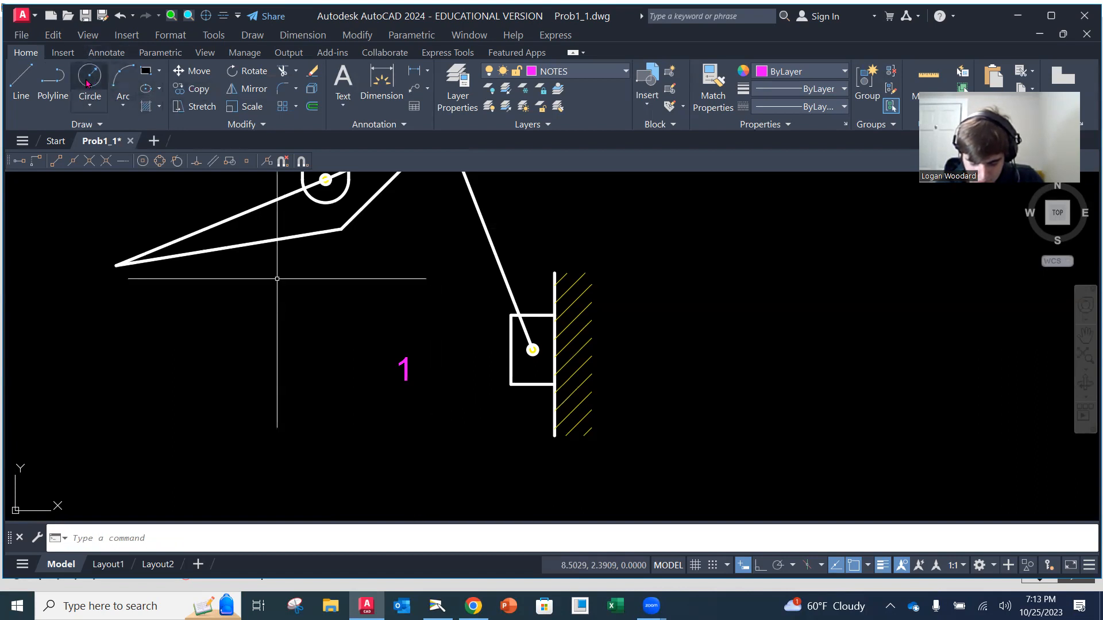
left_click(407, 370)
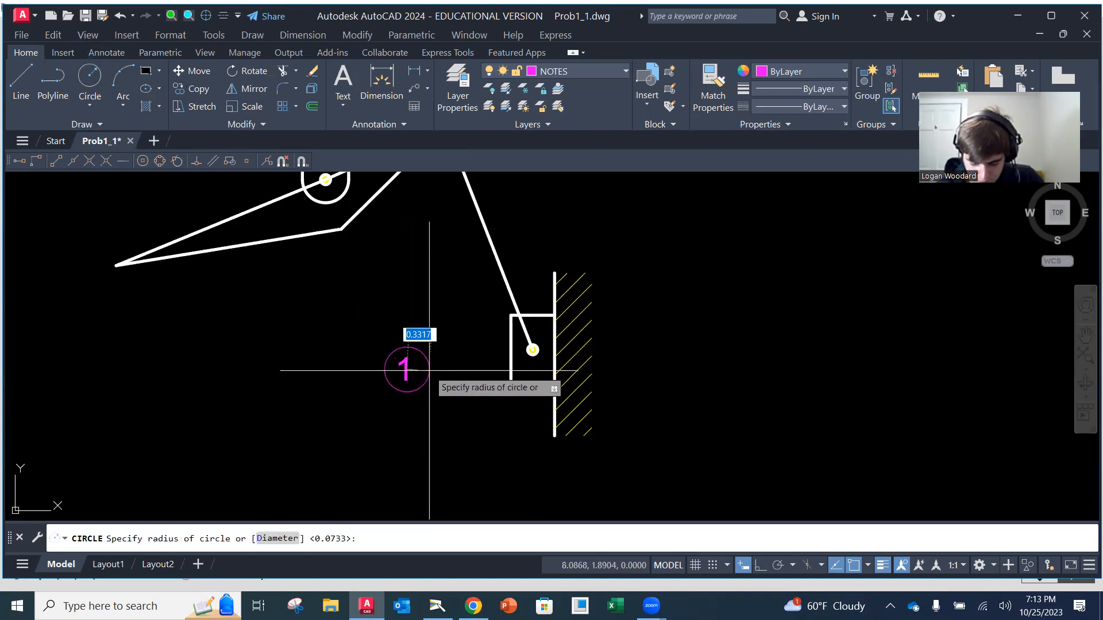
left_click(429, 370)
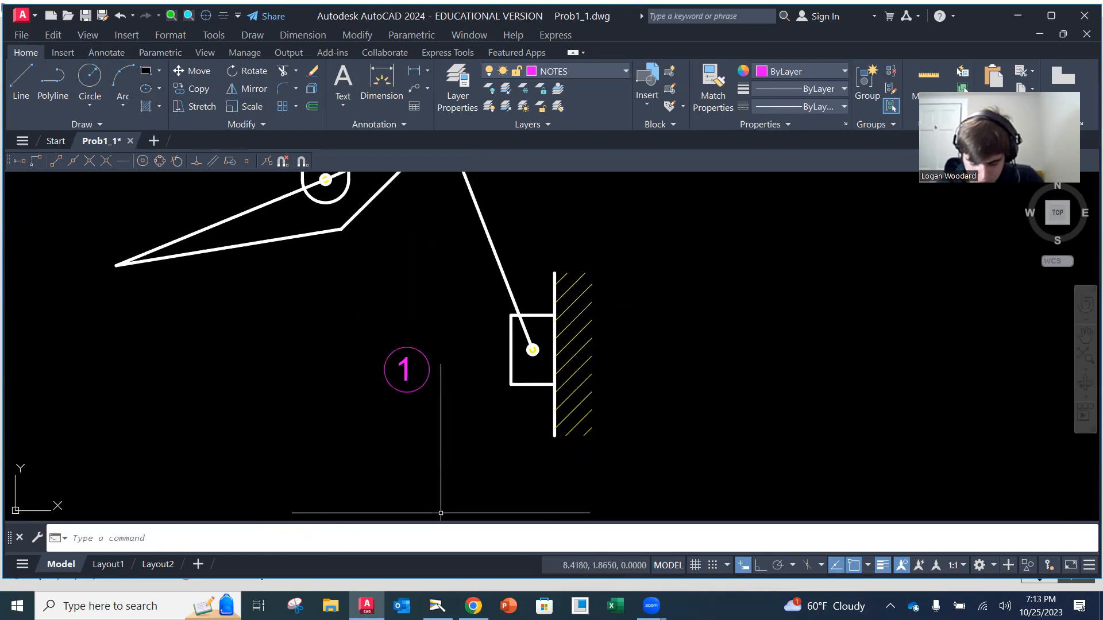
type("m")
key("Return")
left_click(377, 343)
left_click(427, 382)
key("Return")
left_click(425, 410)
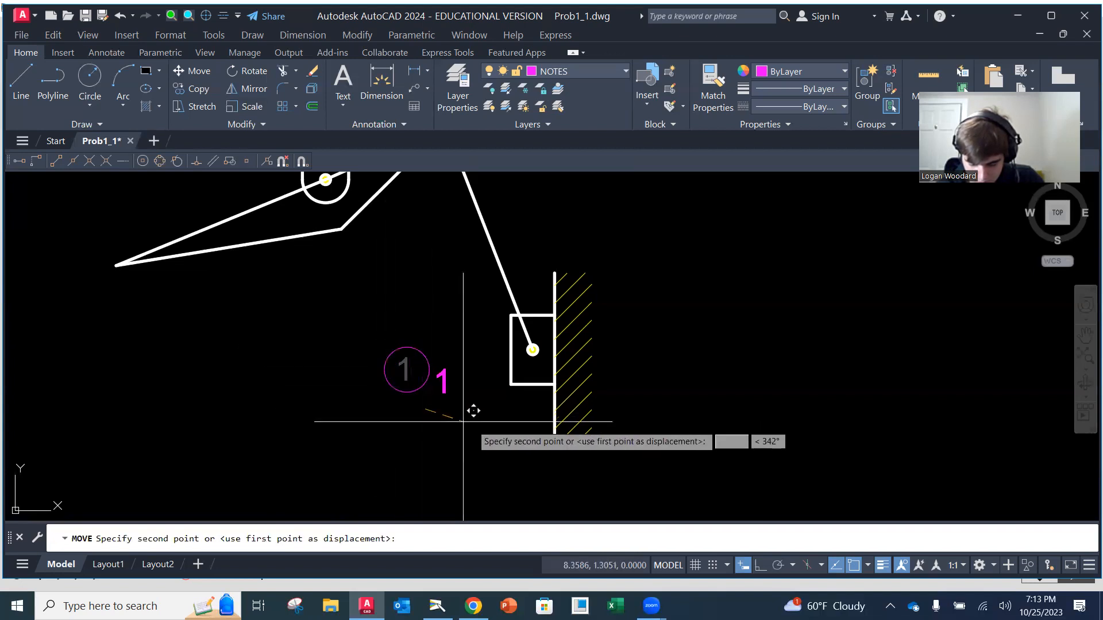
key("Escape")
type("m")
key("Return")
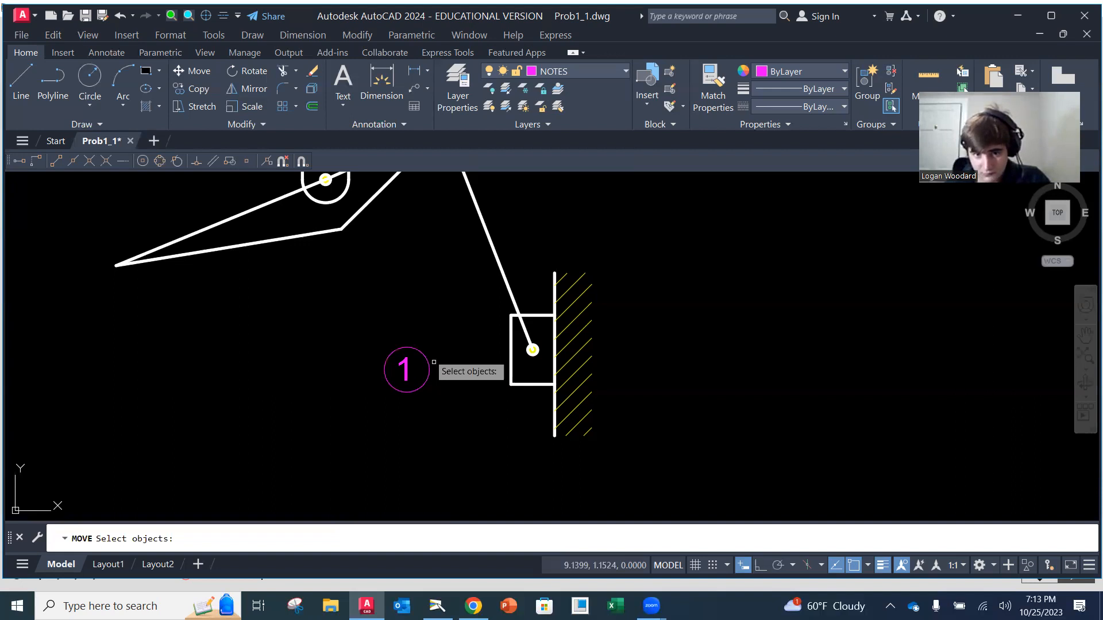
key("Escape")
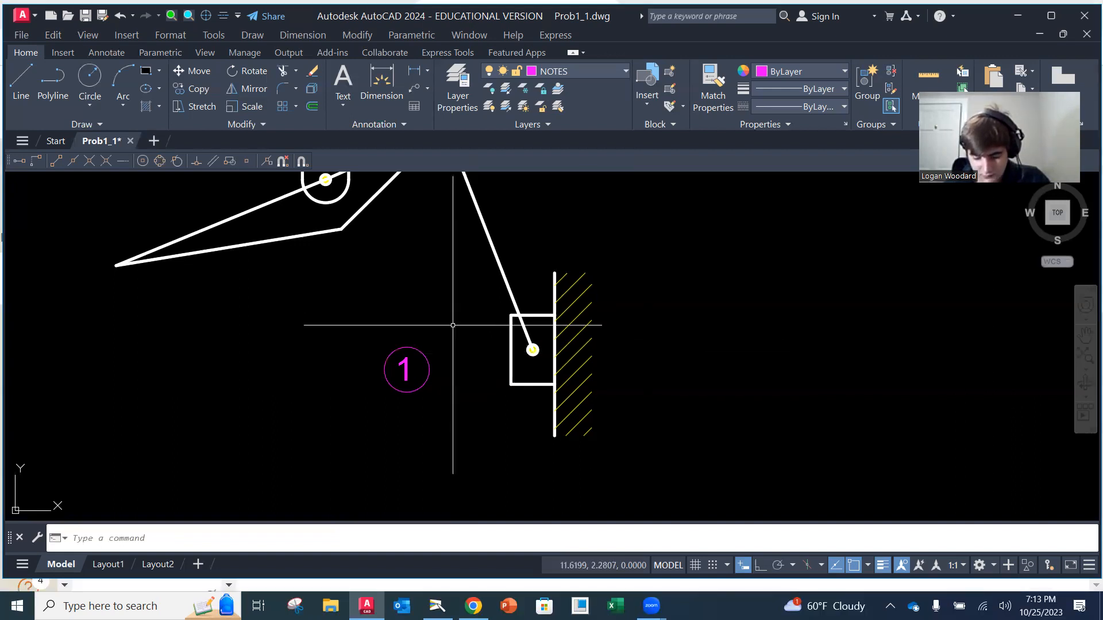
Save the drawing with the circled link label
left_click(21, 36)
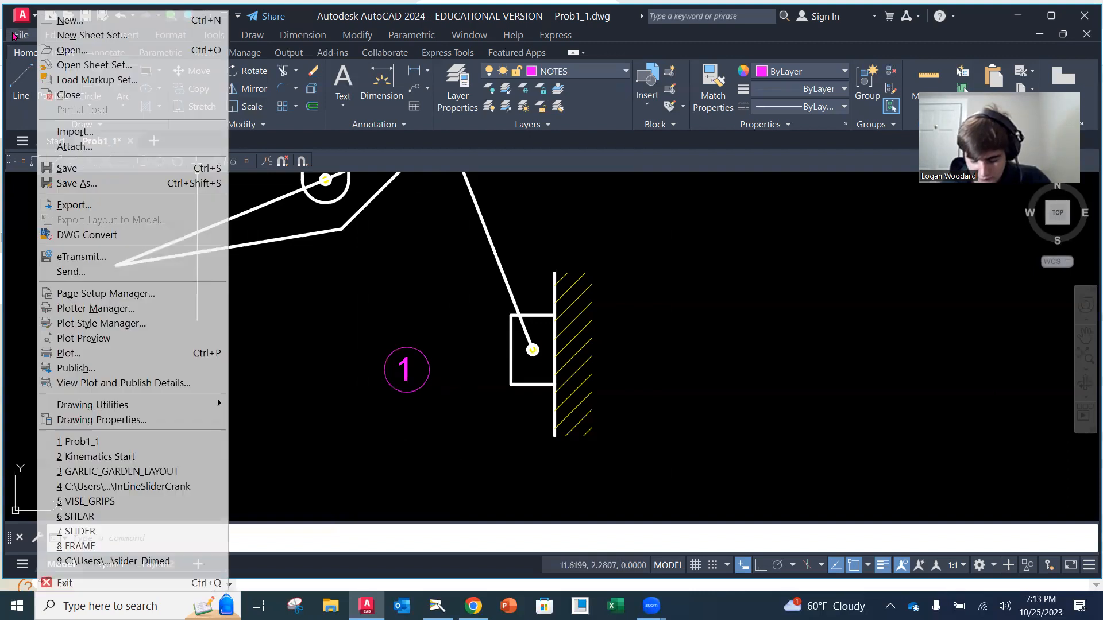
left_click(82, 168)
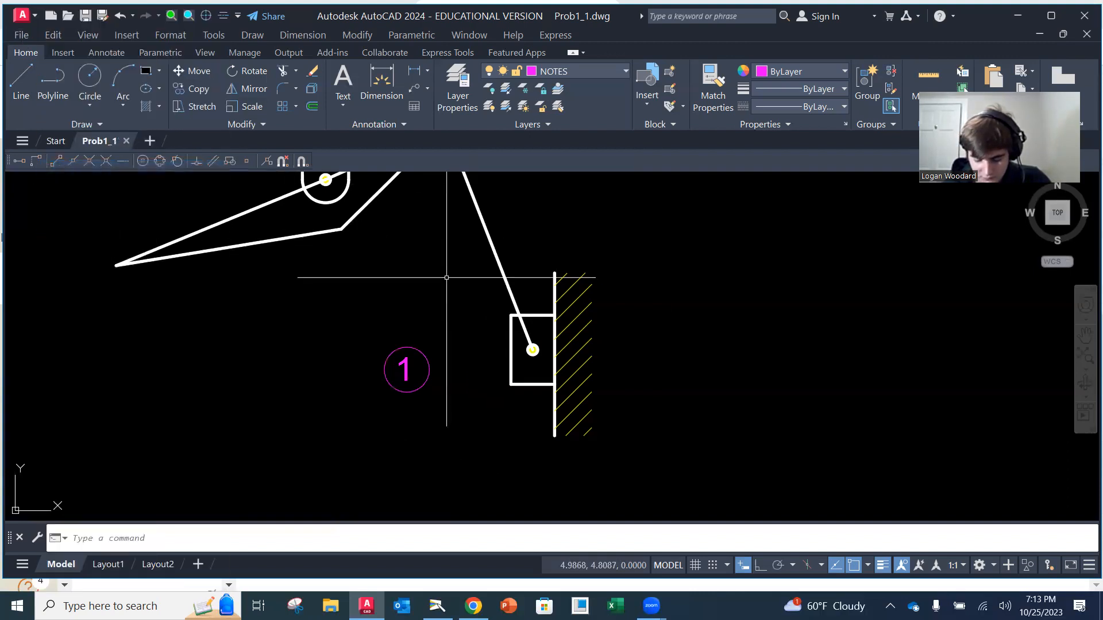
Move the number 1 and its circle together to just above the left end of the pin support's hatched ground
left_click(363, 332)
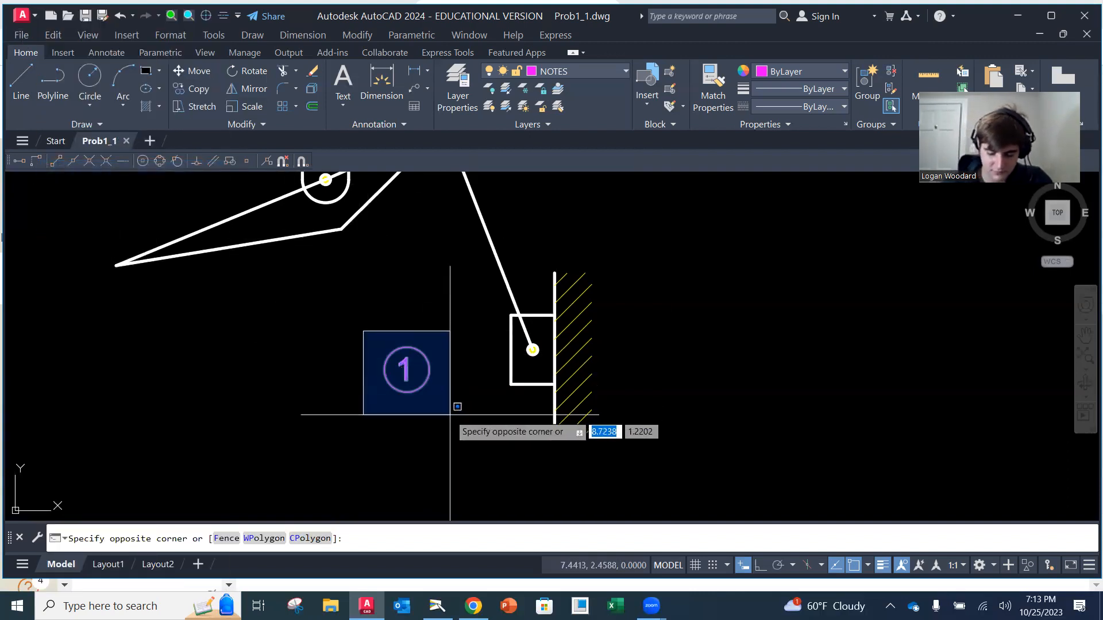
key("Escape")
type("m")
key("Return")
left_click(345, 315)
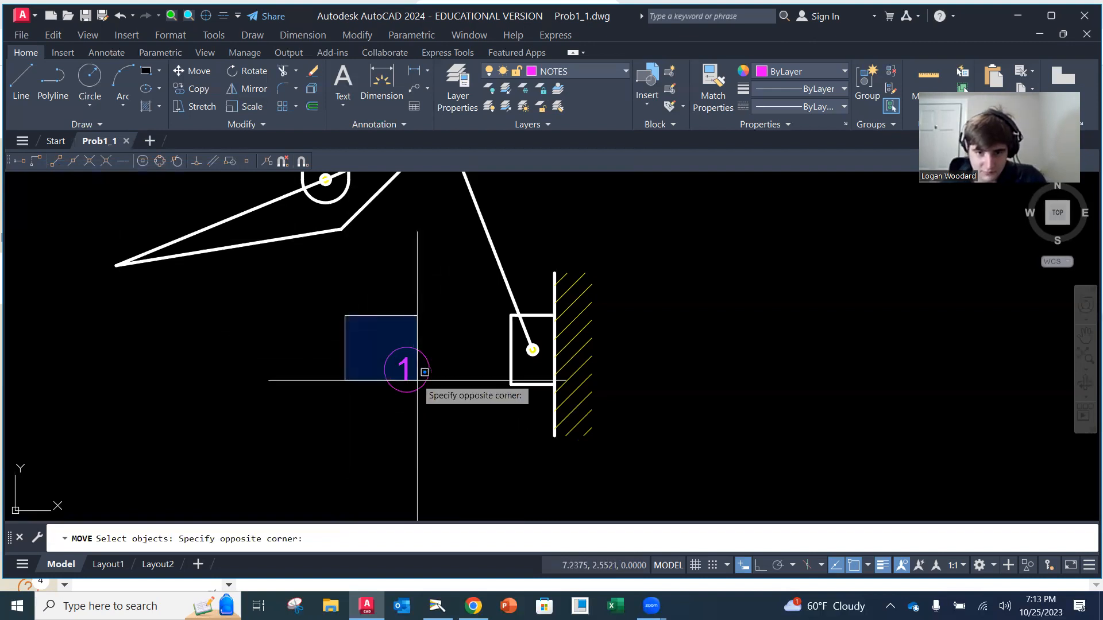
left_click(446, 398)
key("Return")
left_click(422, 430)
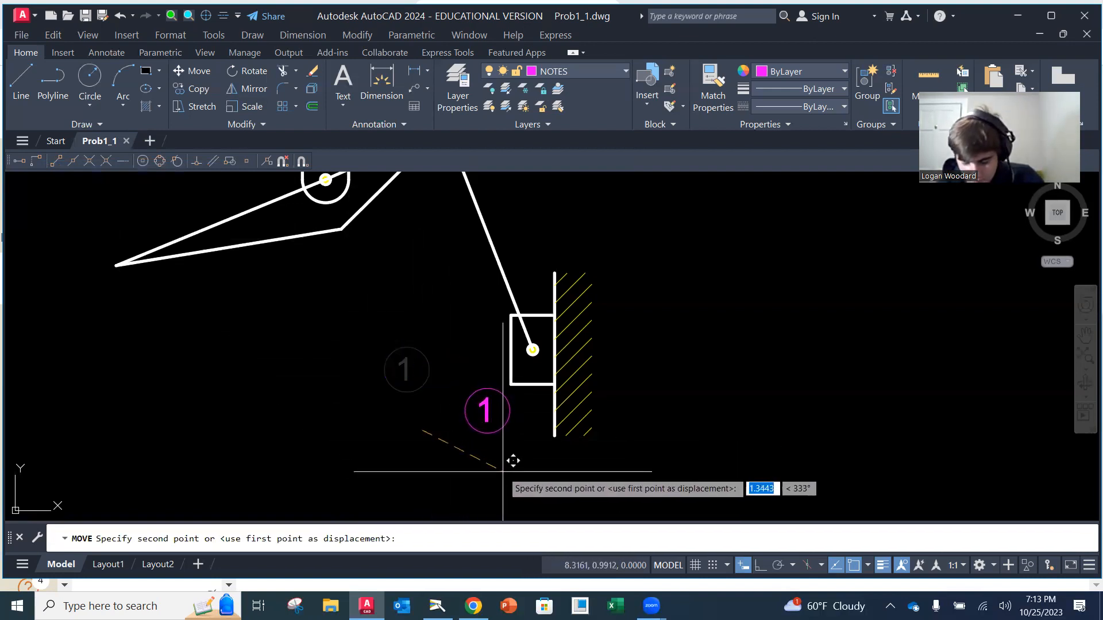
scroll(386, 385, "up", 2)
middle_click_drag(390, 373, 450, 536)
scroll(411, 322, "down", 4)
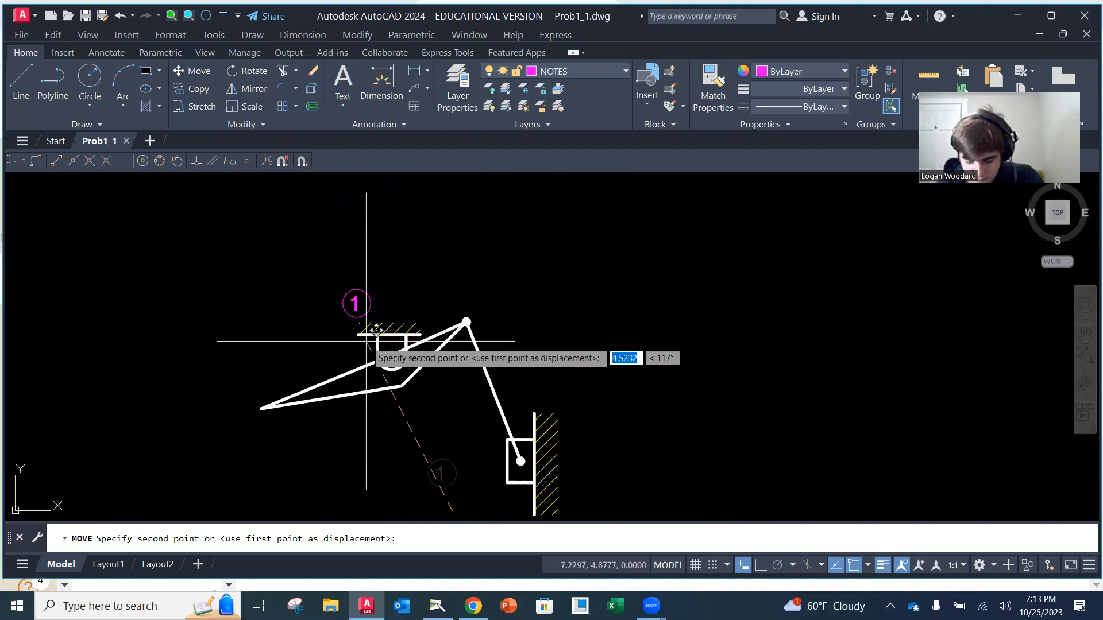
left_click(364, 341)
scroll(439, 381, "down", 2)
scroll(454, 409, "up", 4)
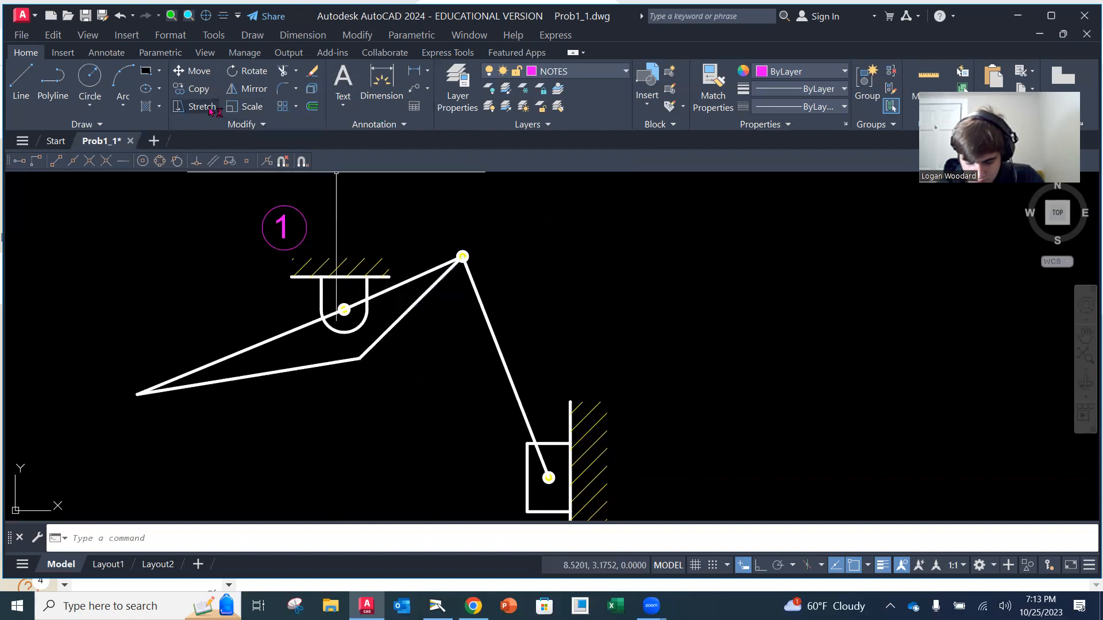
Copy the circled 1 label to three places: below the triangular lever, beside the connecting link, and below-left of the slider block
left_click(191, 89)
left_click(284, 212)
left_click(287, 218)
left_click(283, 229)
key("Return")
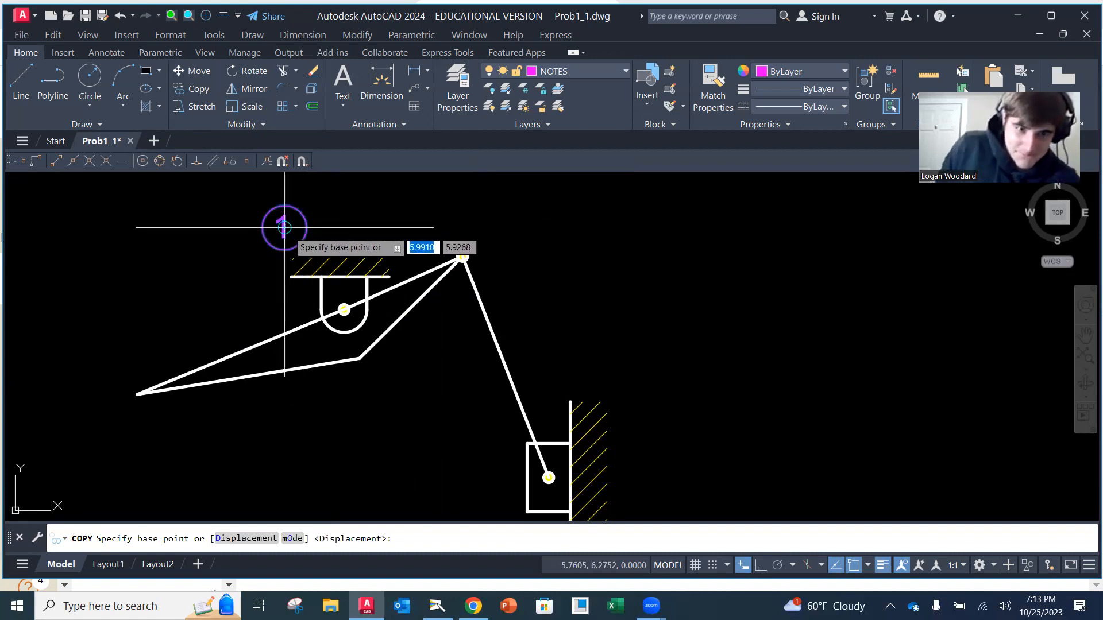
left_click(284, 228)
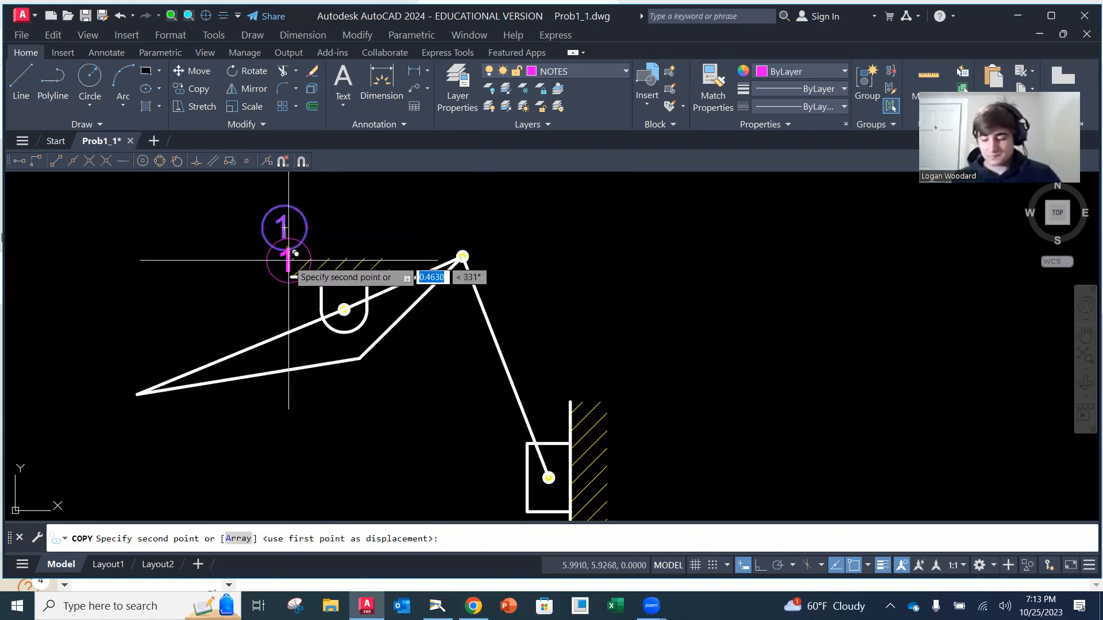
left_click(276, 403)
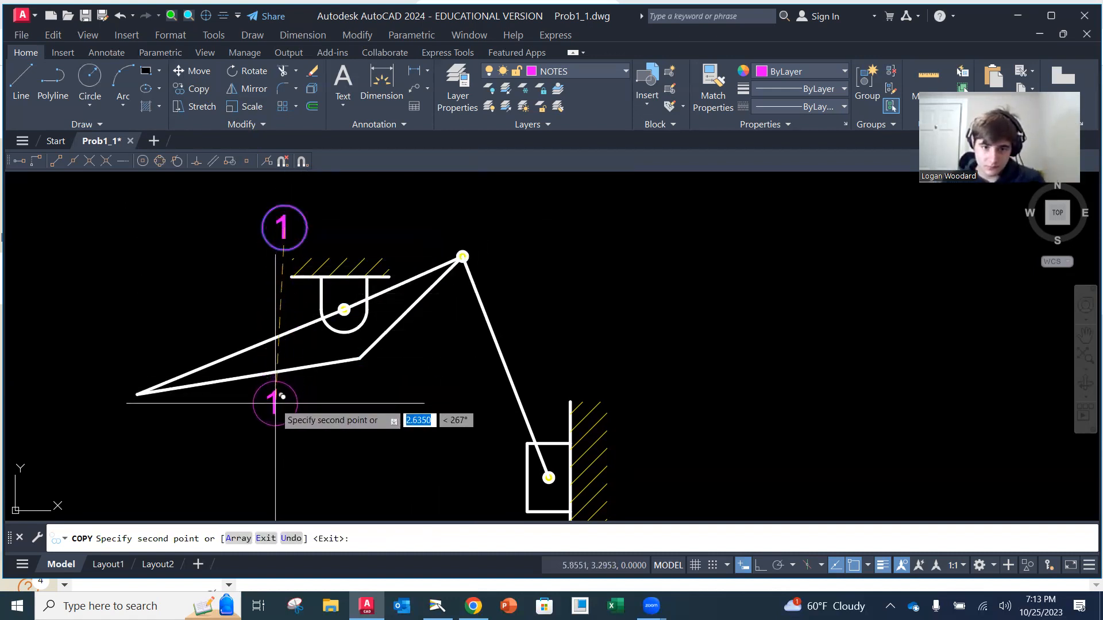
left_click(524, 316)
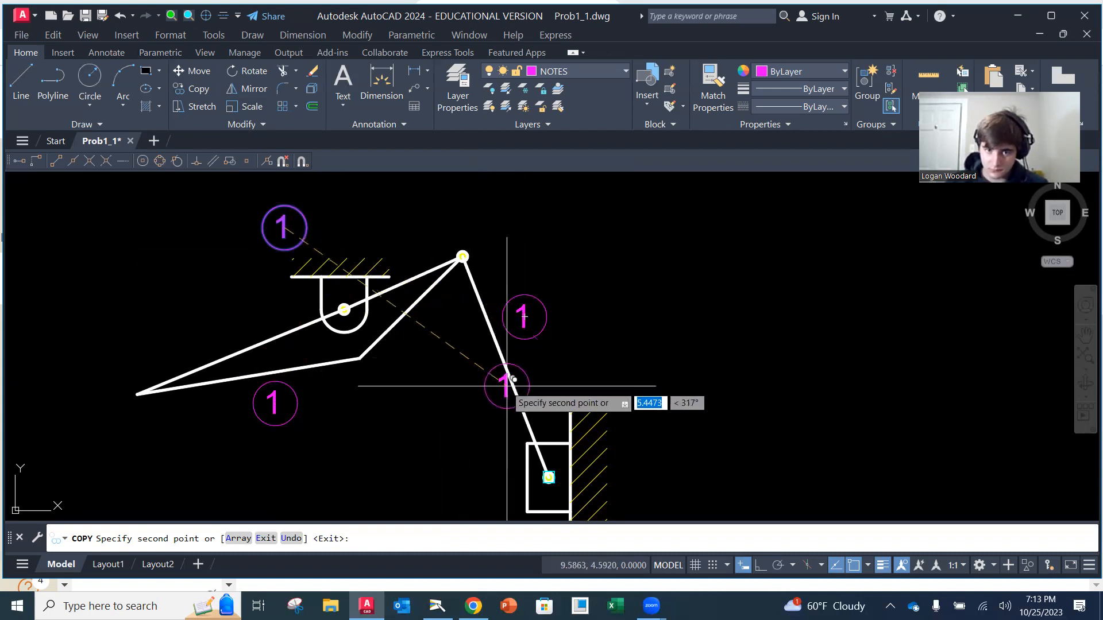
middle_click_drag(512, 394, 497, 316)
left_click(486, 455)
key("Escape")
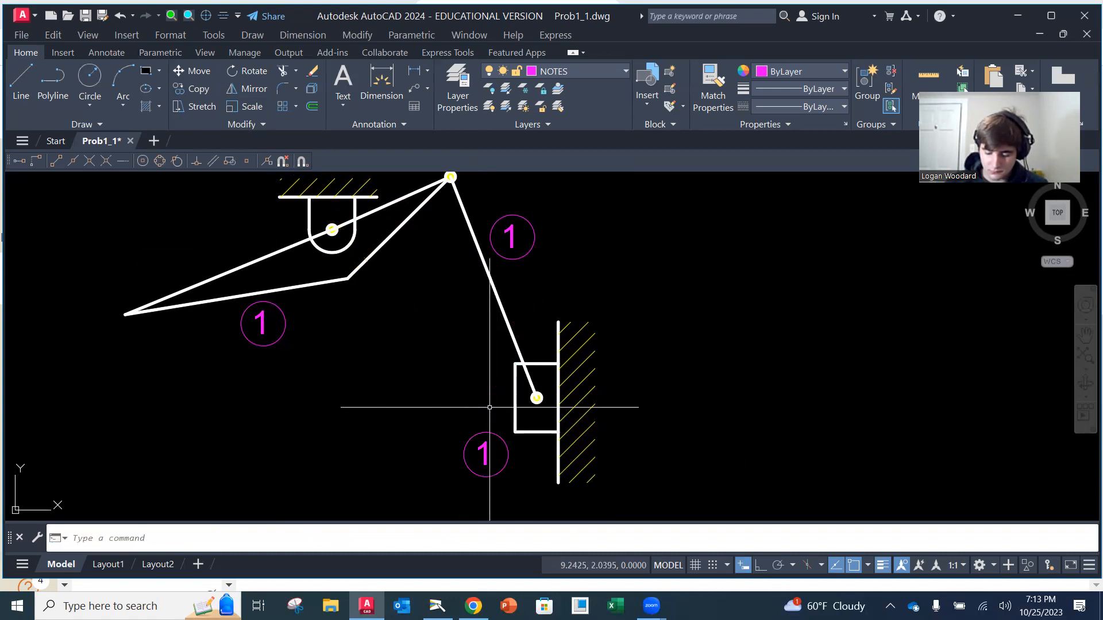
Change the digit in the circled label below the triangular lever to 2
scroll(501, 368, "down", 2)
middle_click_drag(467, 360, 423, 358)
scroll(423, 358, "up", 2)
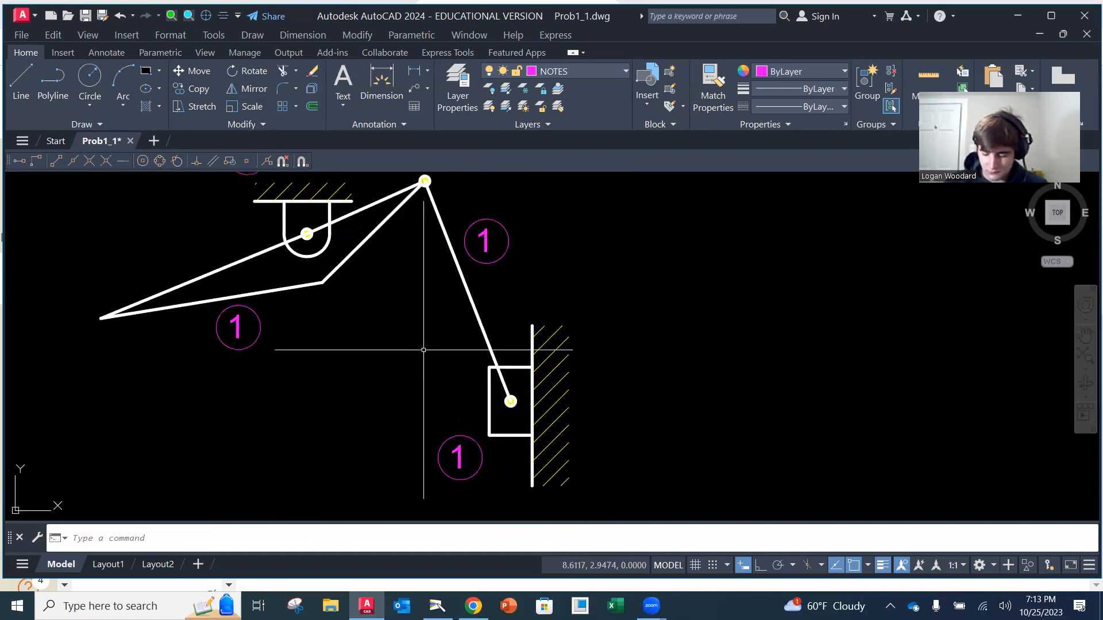
scroll(310, 339, "down", 1)
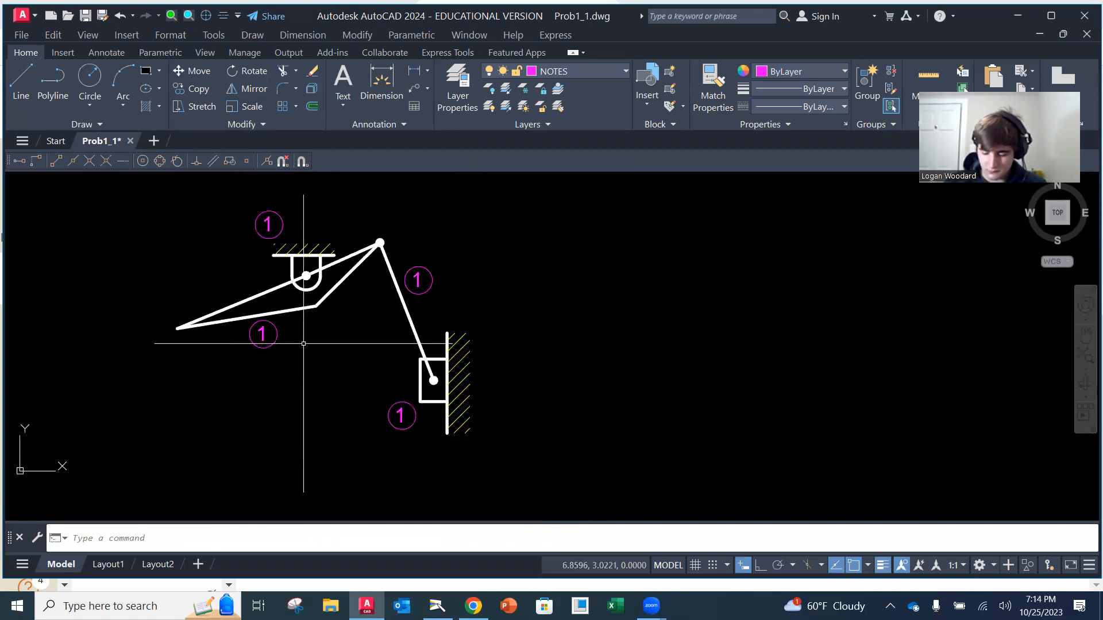
double_click(265, 335)
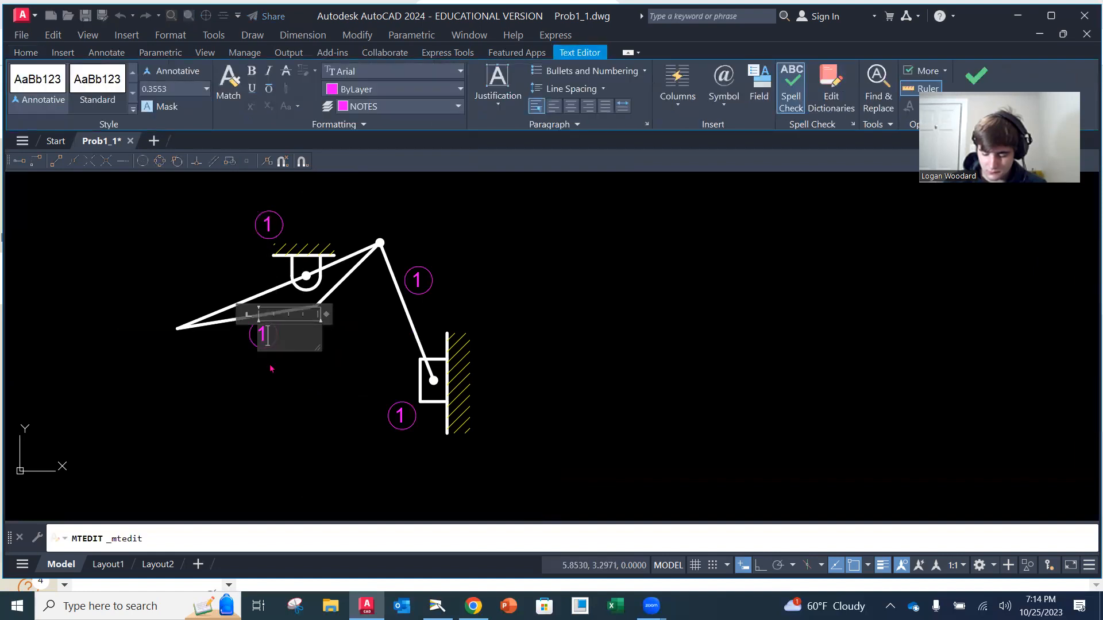
type("2")
left_click(280, 397)
Change the digit in the circled label beside the connecting link to 3
left_click(414, 274)
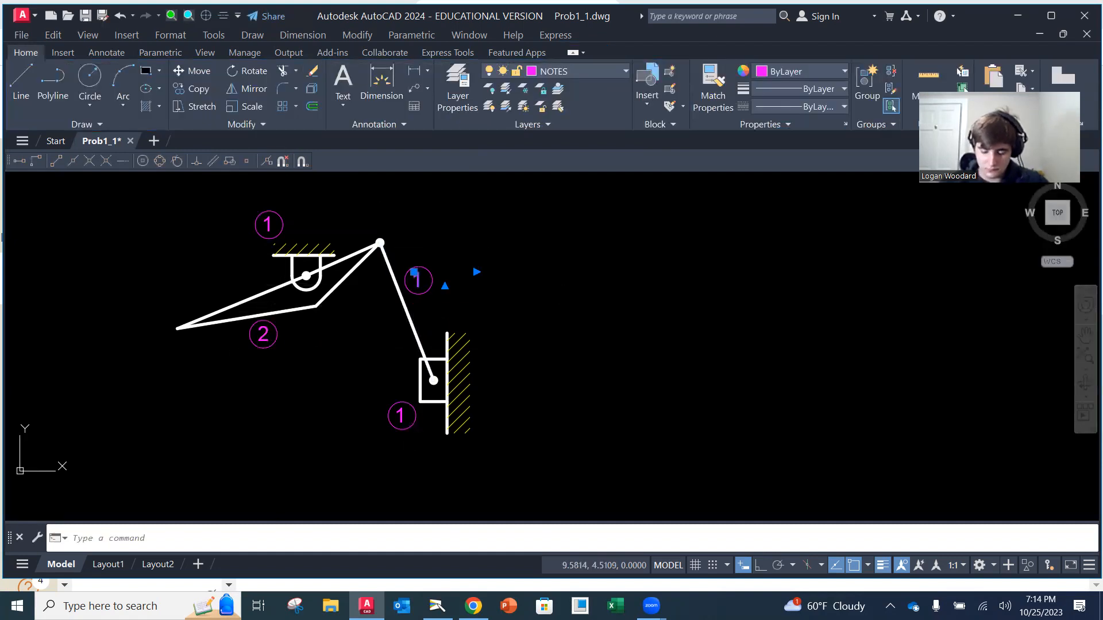
double_click(421, 281)
key("BackSpace")
type("3")
left_click(549, 284)
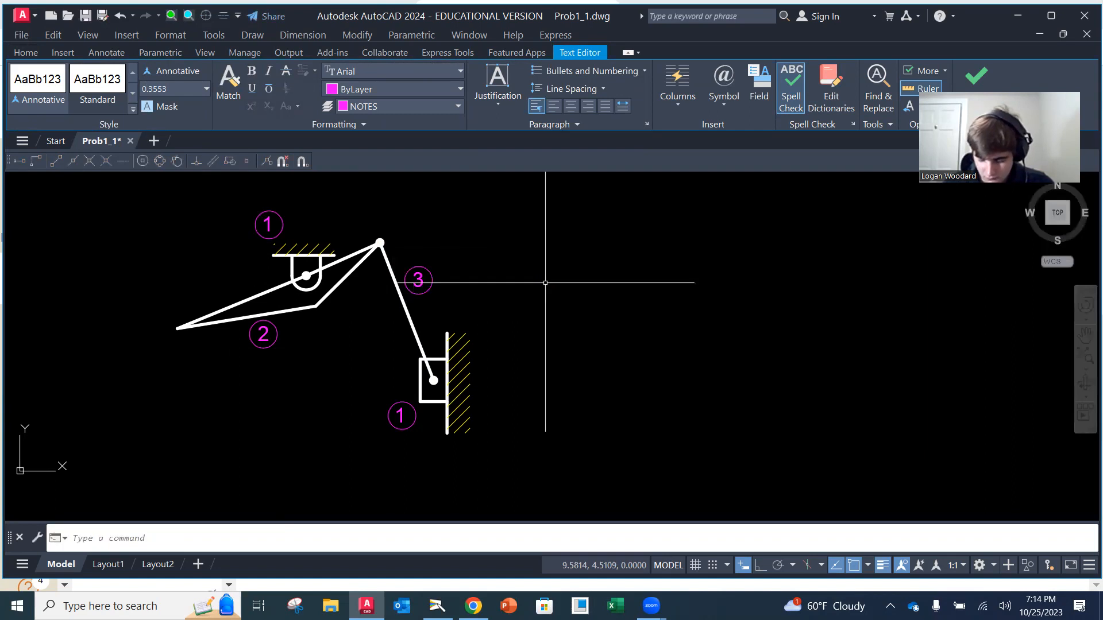
Change the digit in the circled label near the slider block to 4 and save the drawing
left_click(401, 415)
double_click(400, 415)
key("BackSpace")
type("4")
left_click(309, 446)
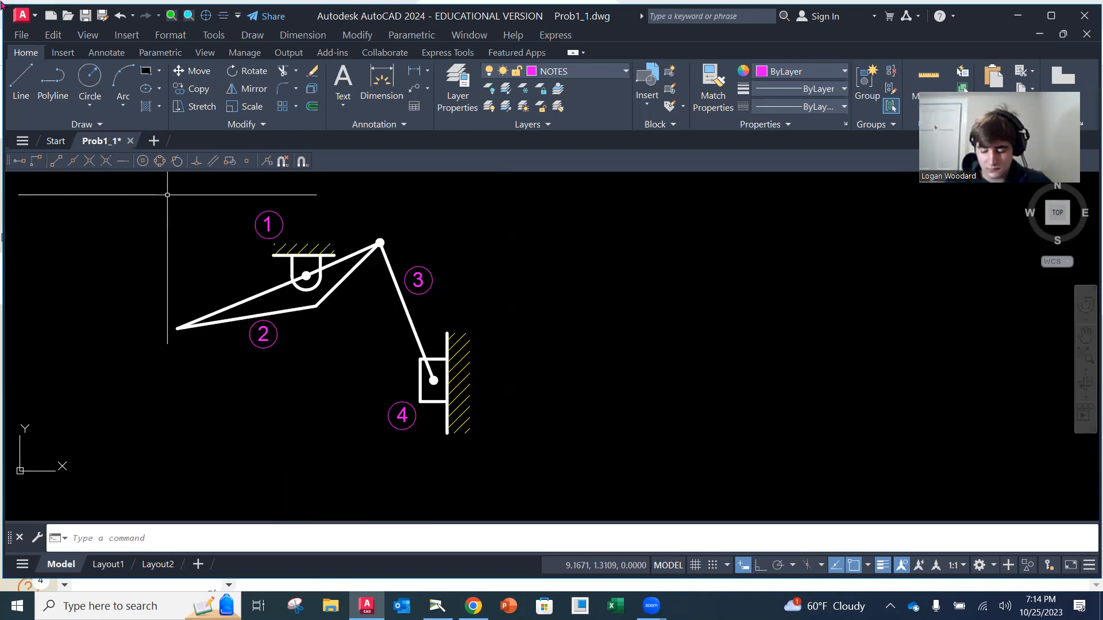
left_click(22, 36)
left_click(65, 168)
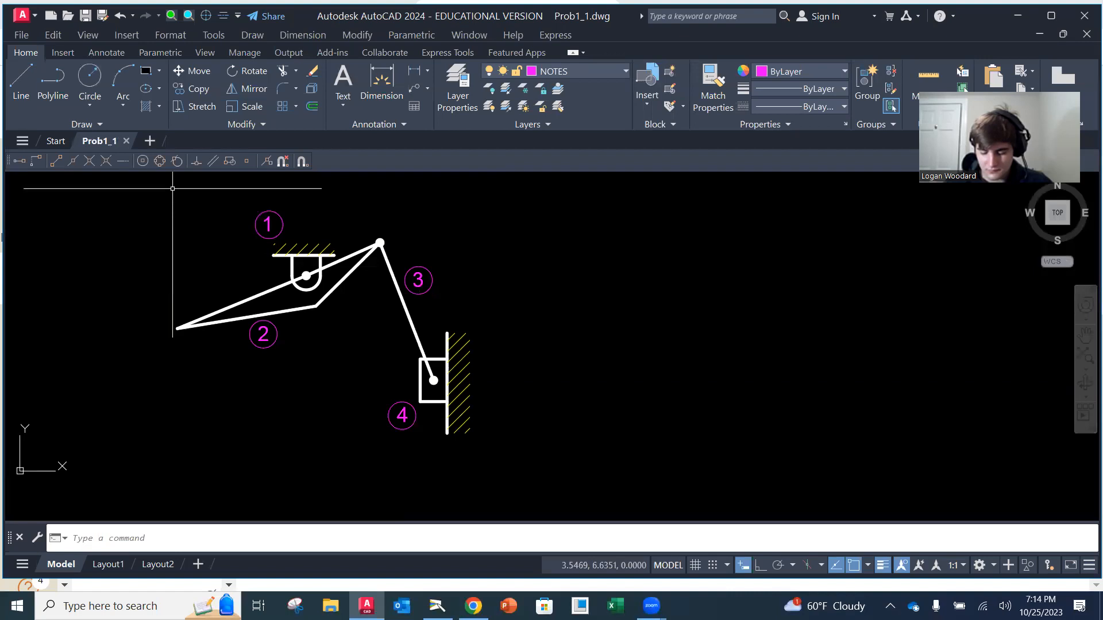
Copy the digit 1 without its circle beside the pin support, above the lever-link joint, left of the slider block and below the block by the wall
scroll(394, 369, "down", 2)
scroll(320, 234, "up", 4)
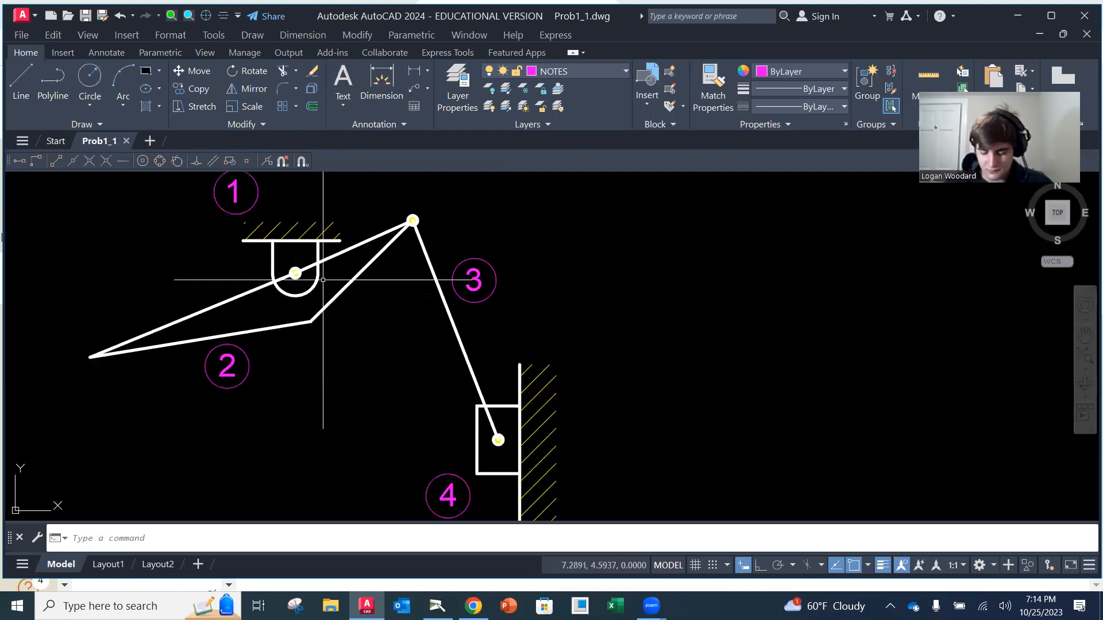
left_click(193, 88)
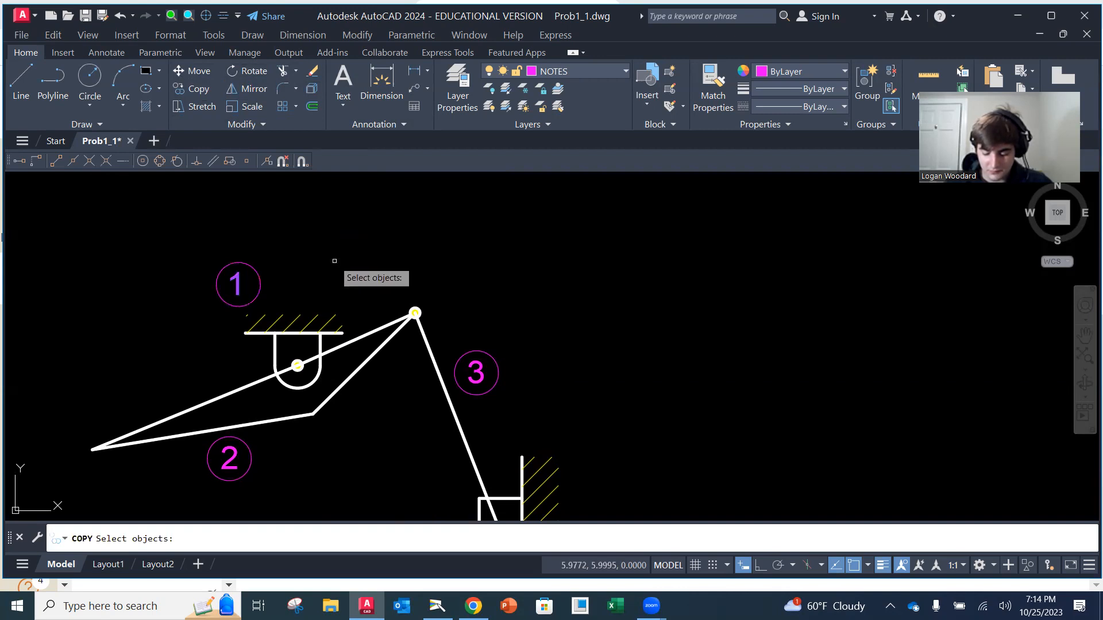
key("Return")
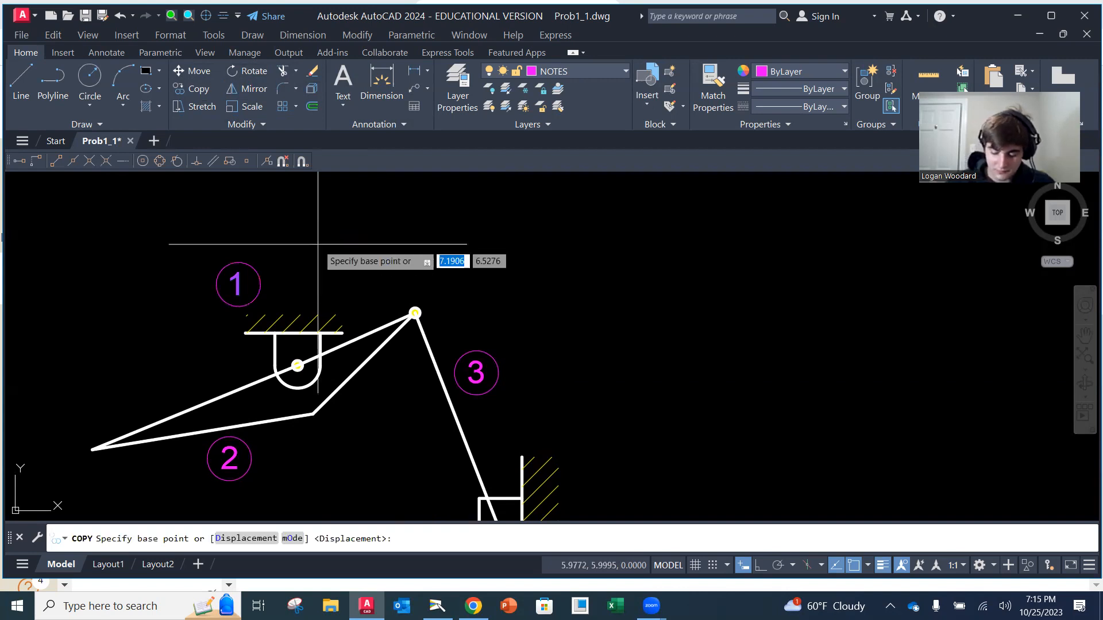
left_click(238, 284)
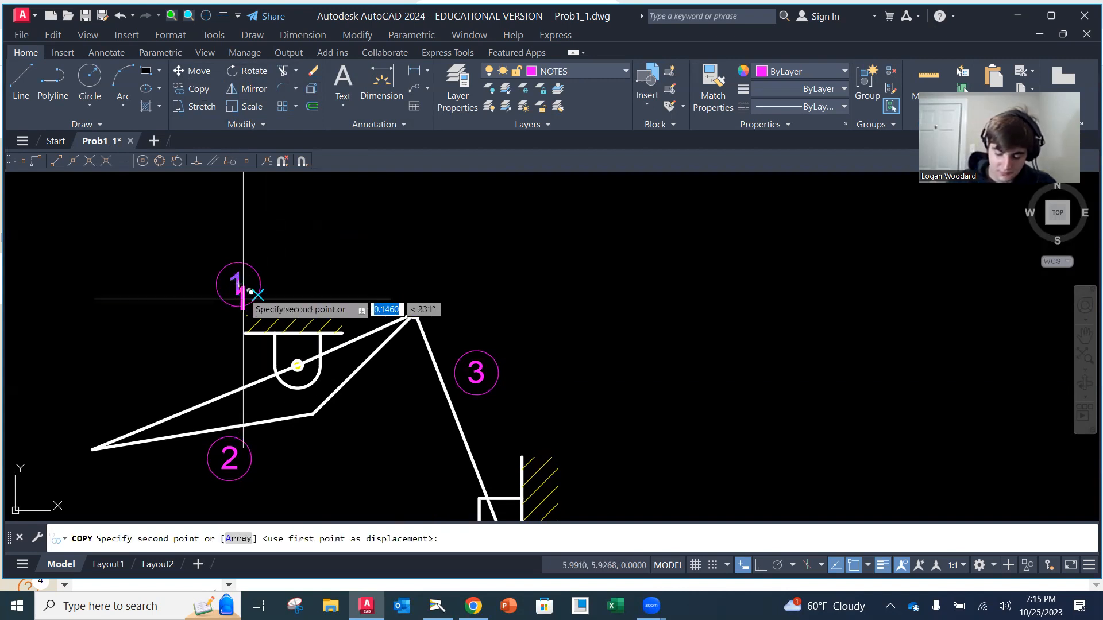
left_click(254, 361)
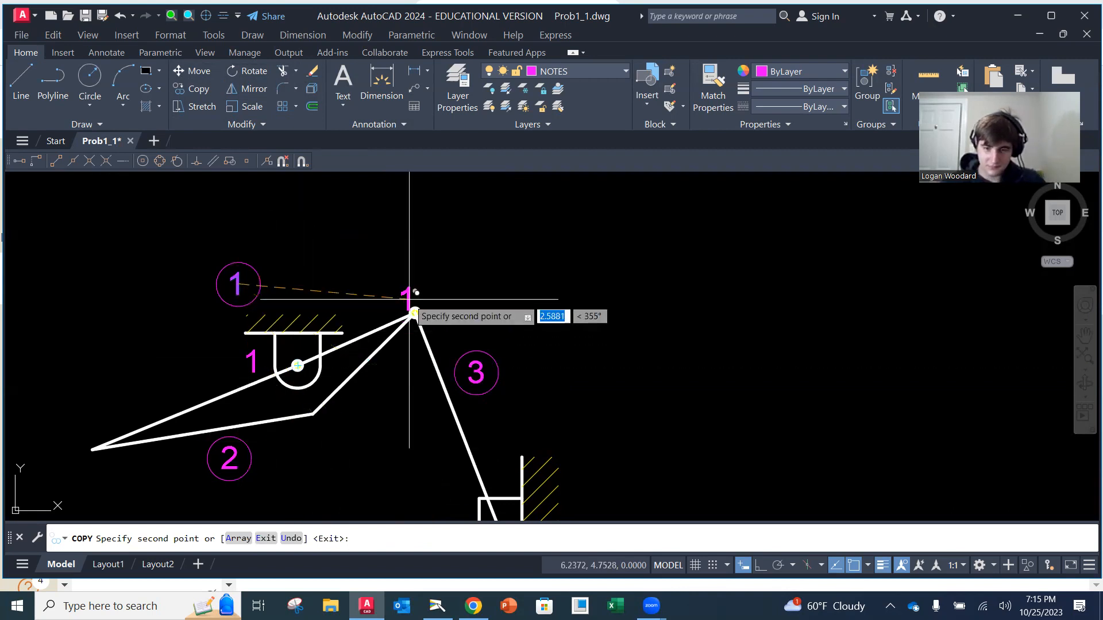
left_click(426, 289)
mouse_move(494, 368)
middle_mouse_down()
mouse_move(469, 298)
mouse_move(439, 265)
middle_mouse_up()
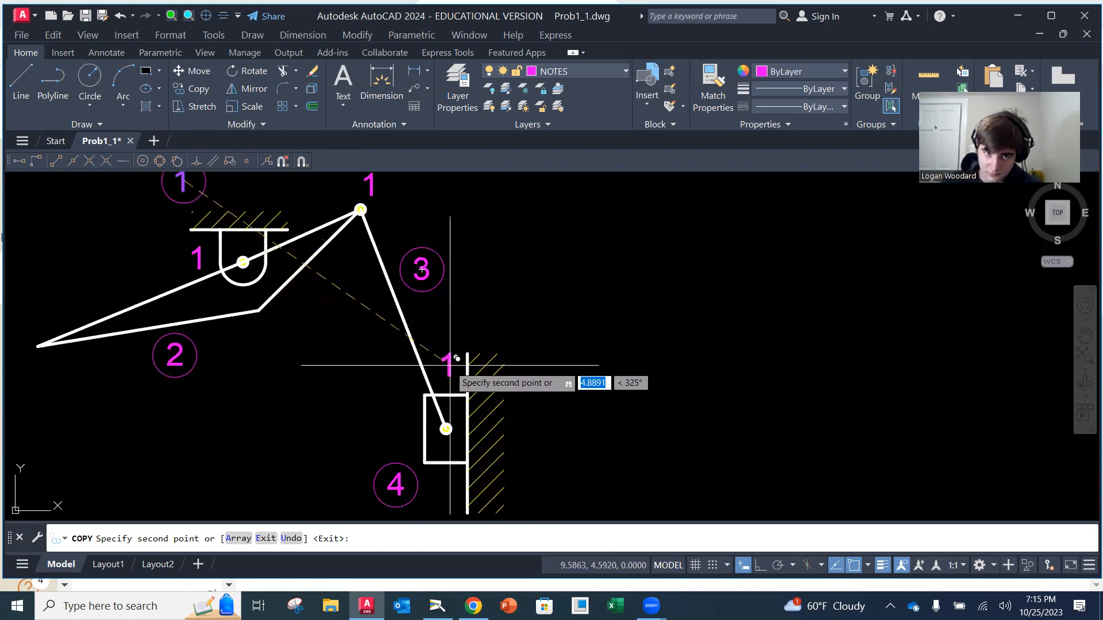
left_click(409, 428)
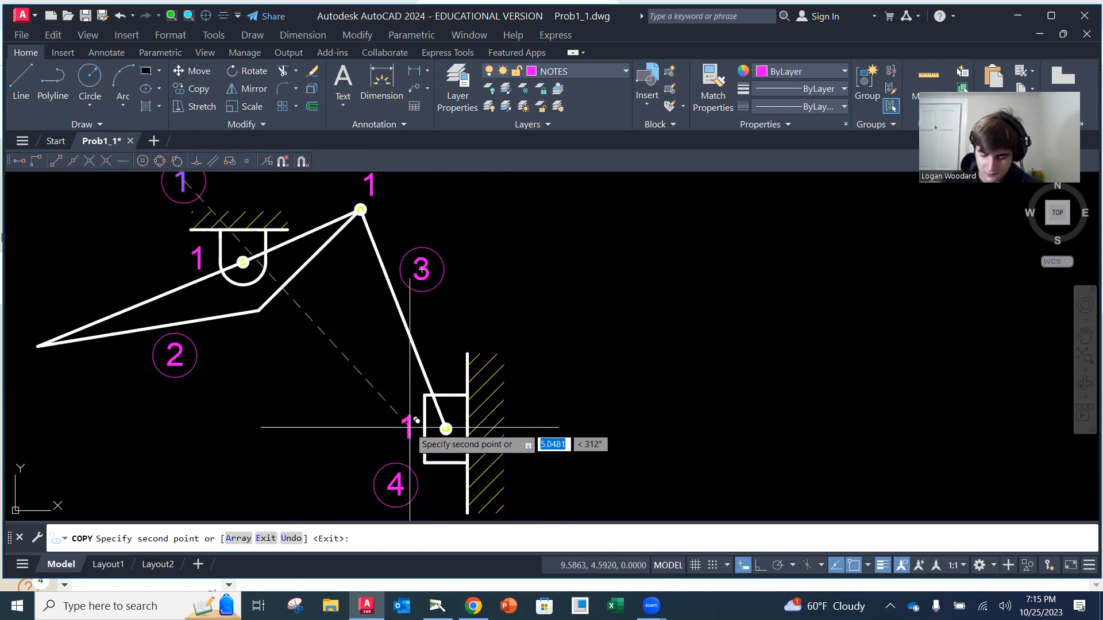
left_click(453, 491)
key("Escape")
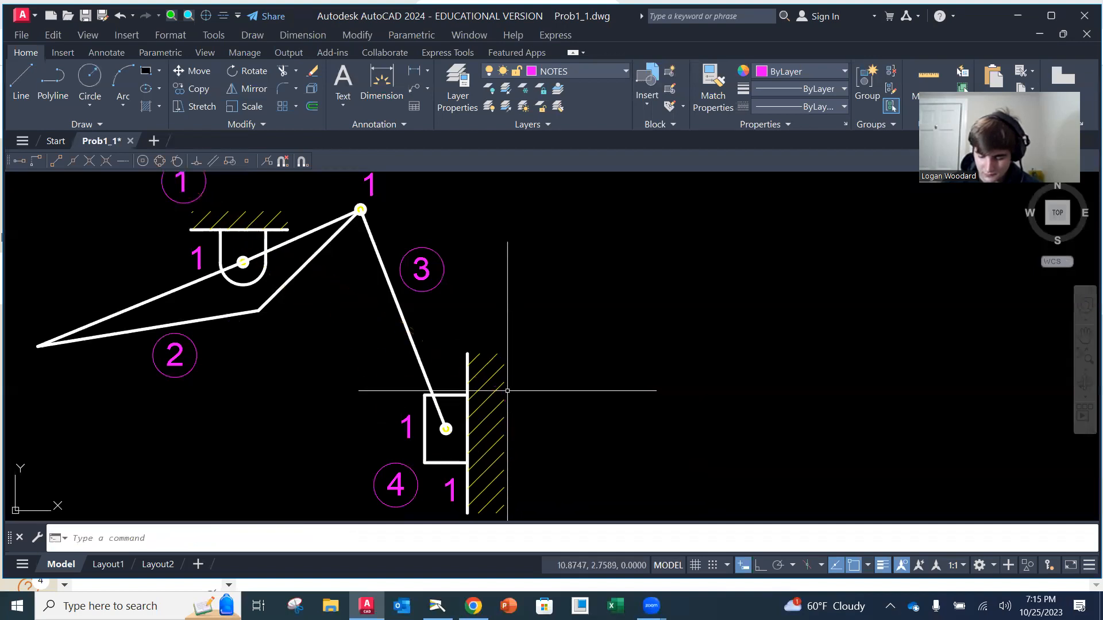
Change the uncircled 1 beside the pin support to the joint letter A
scroll(395, 359, "up", 1)
scroll(395, 359, "down", 1)
mouse_move(393, 353)
middle_mouse_down()
mouse_move(405, 408)
mouse_move(407, 384)
middle_mouse_up()
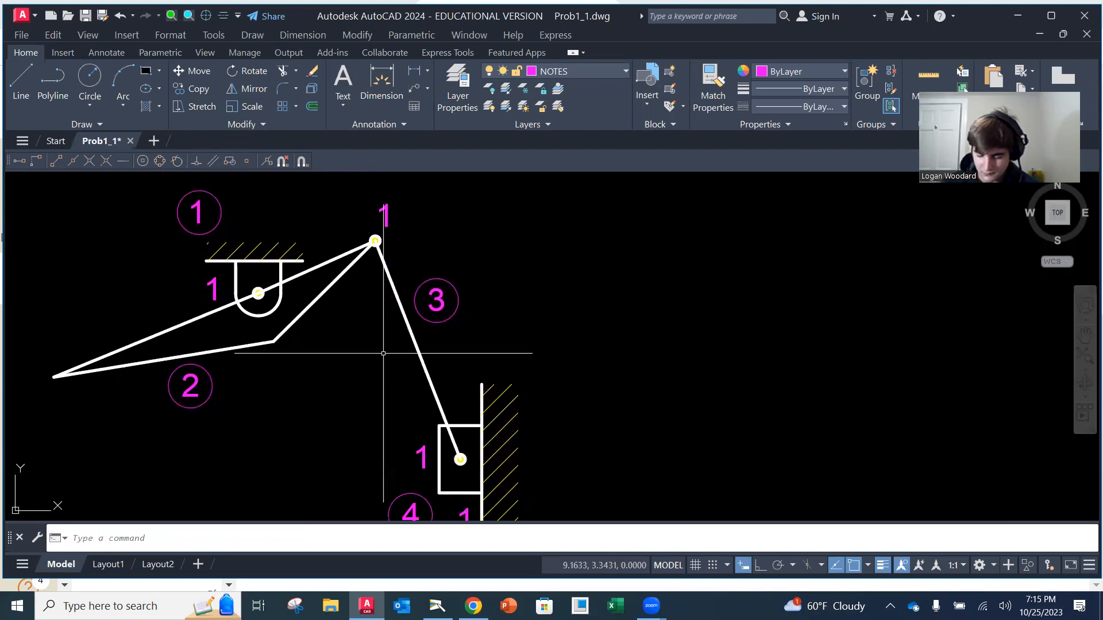
left_click(212, 287)
double_click(213, 288)
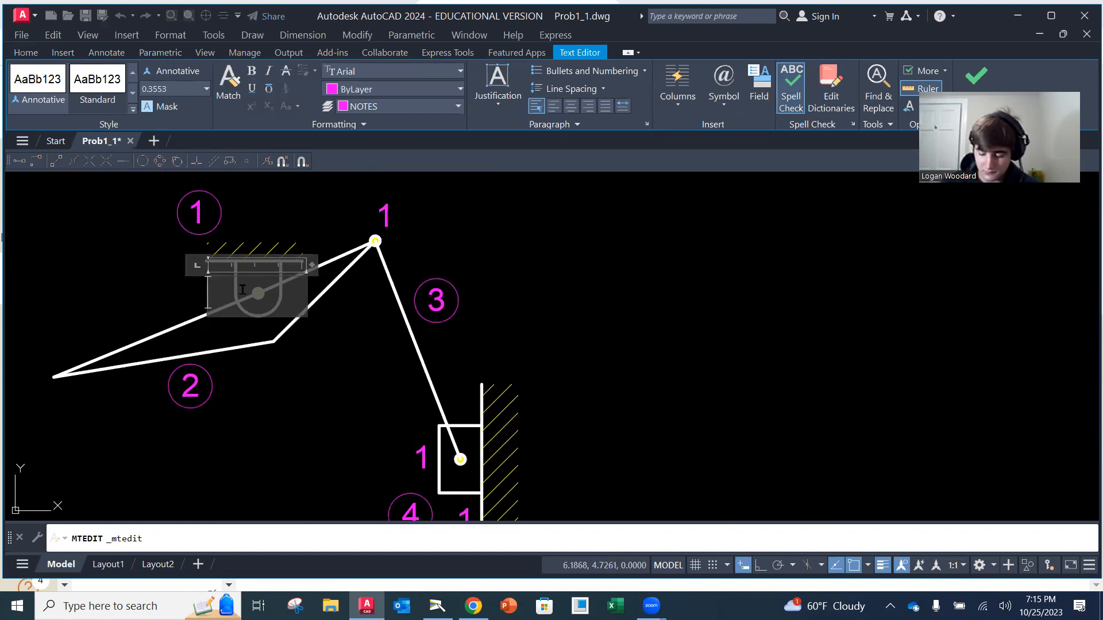
type("a")
key("BackSpace")
type("A")
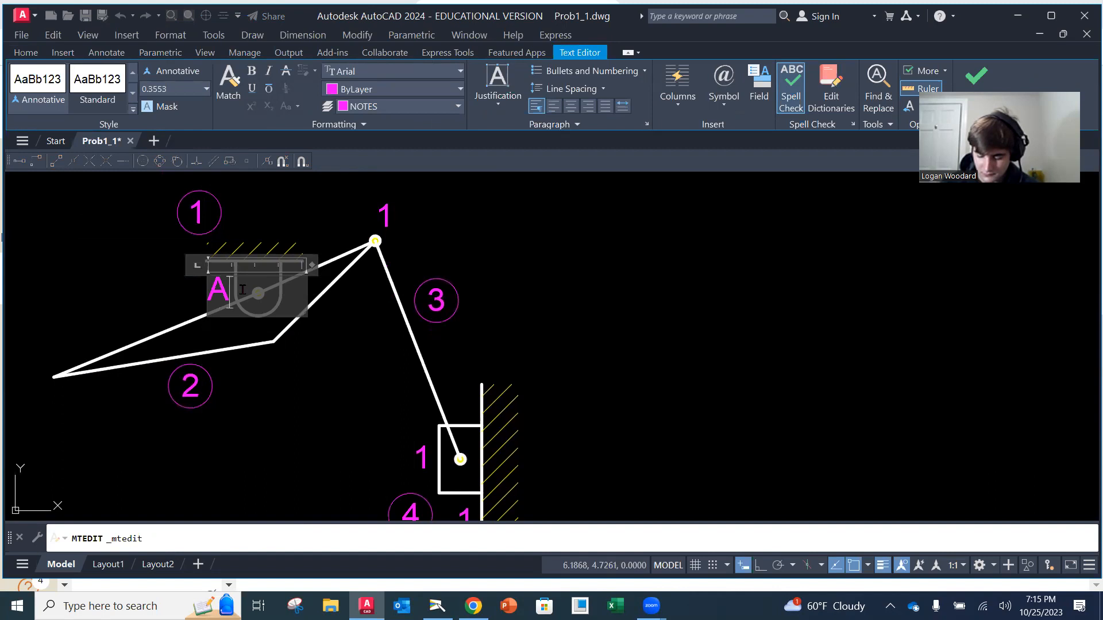
left_click(128, 277)
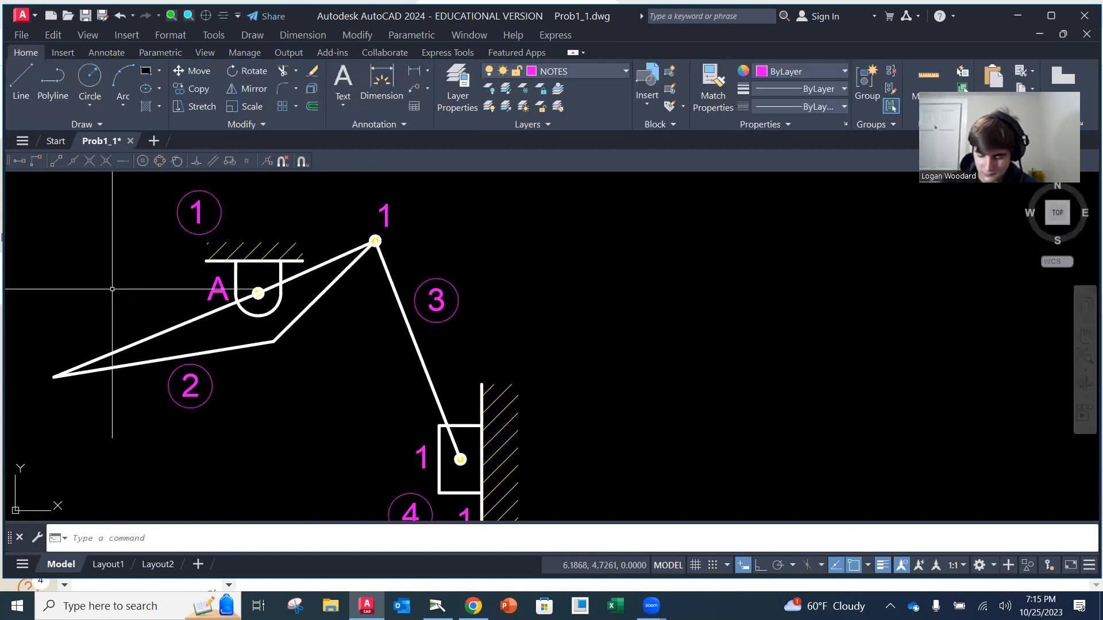
Change the uncircled 1 above the joint between lever and connecting link to B
double_click(384, 216)
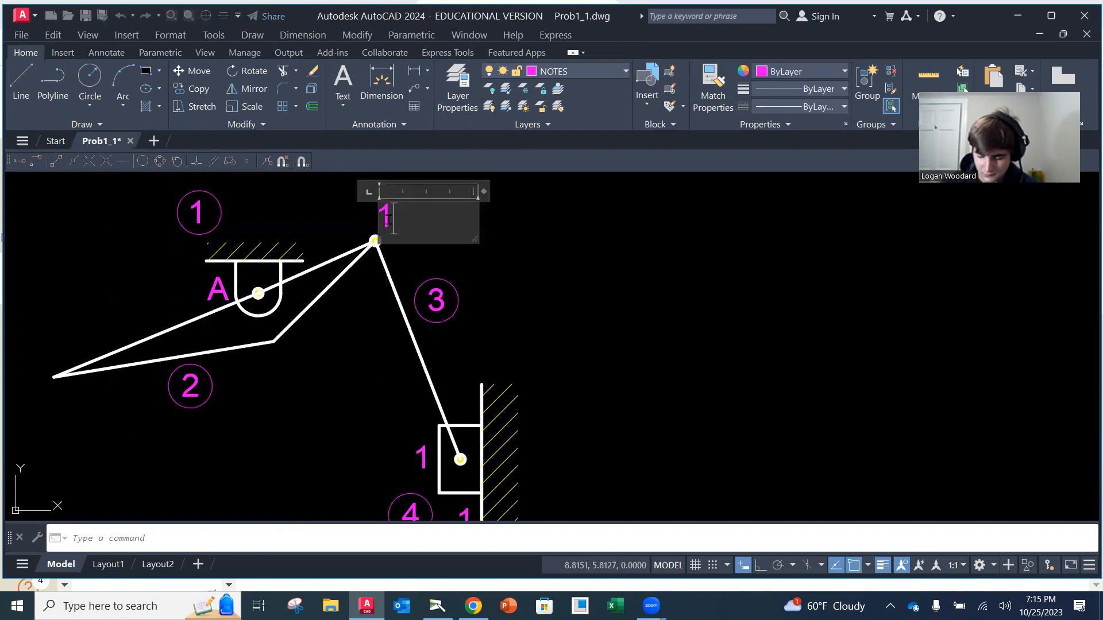
key("BackSpace")
type("B")
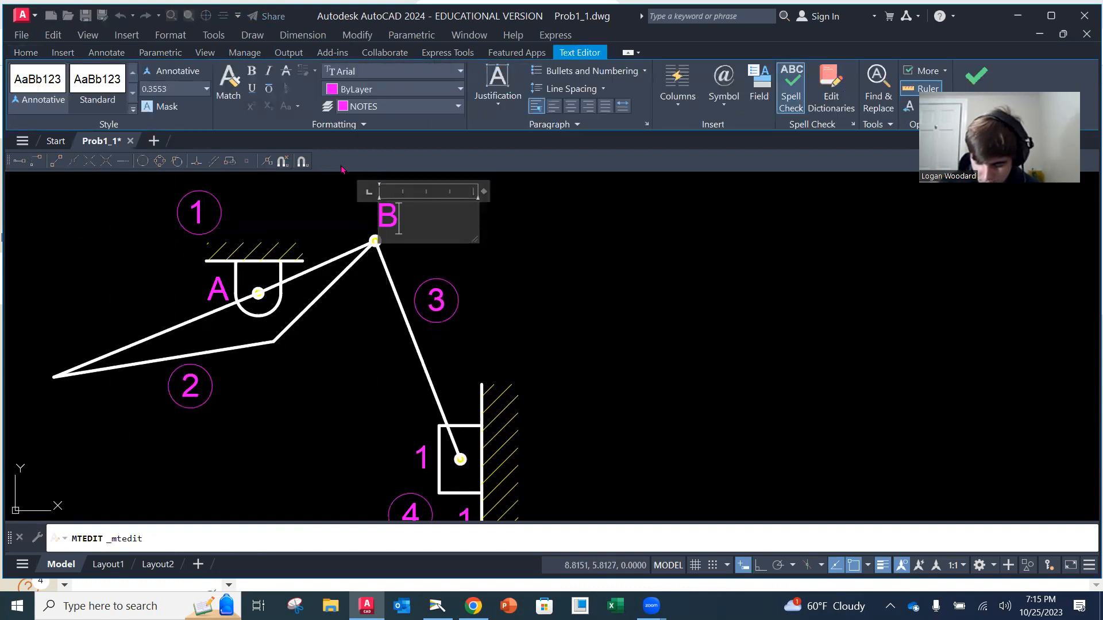
left_click(547, 229)
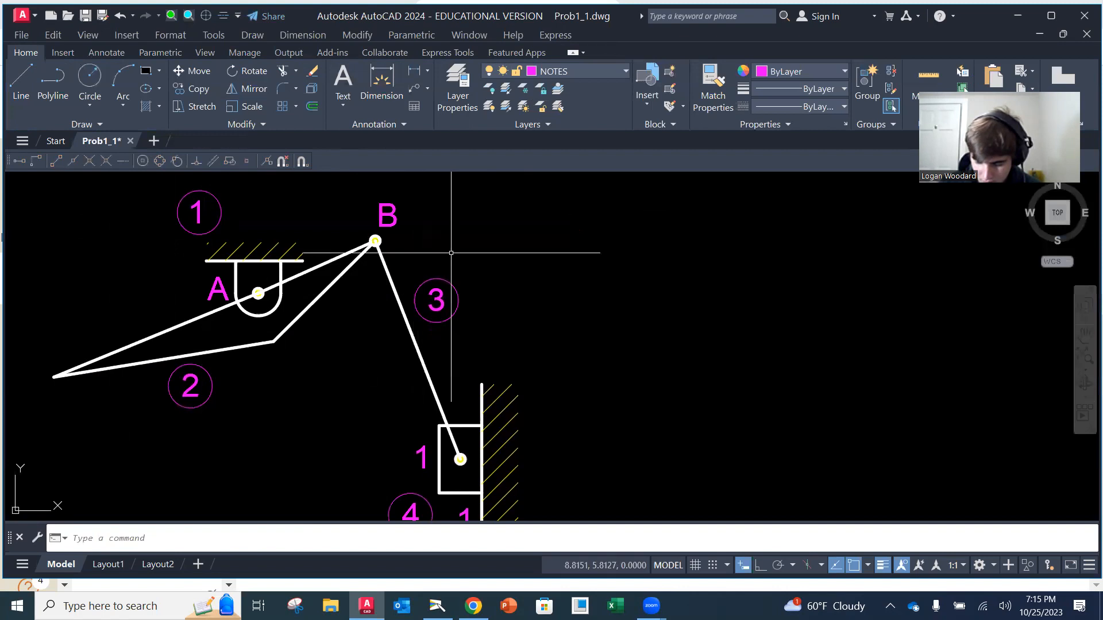
Change the uncircled 1 on the left side of the slider block to C
middle_click_drag(504, 382, 506, 298)
left_click(430, 372)
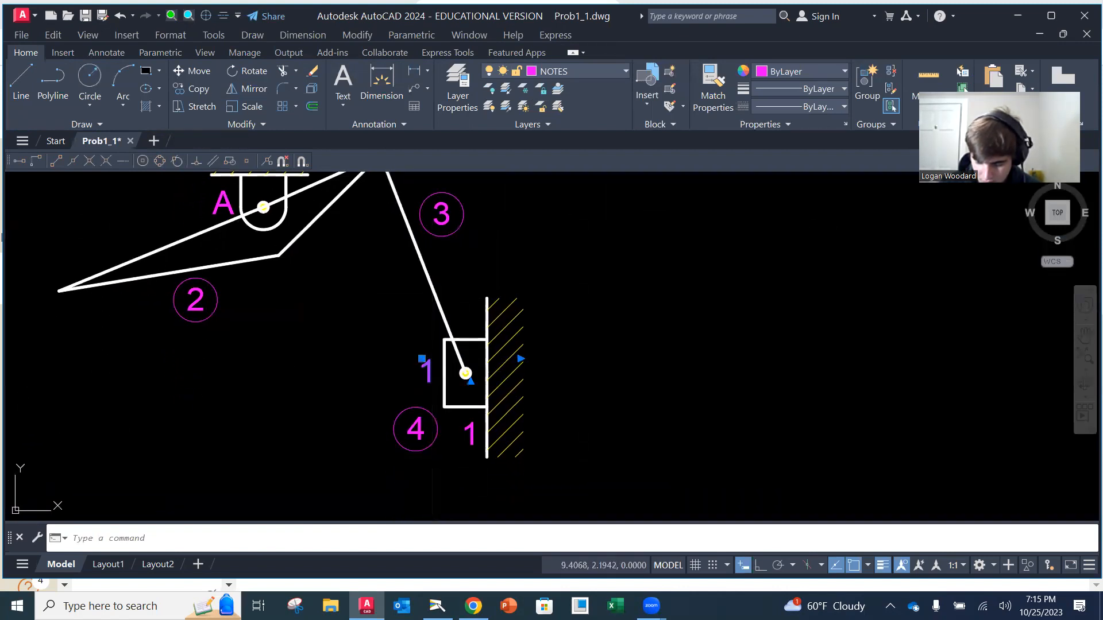
double_click(427, 370)
type("C")
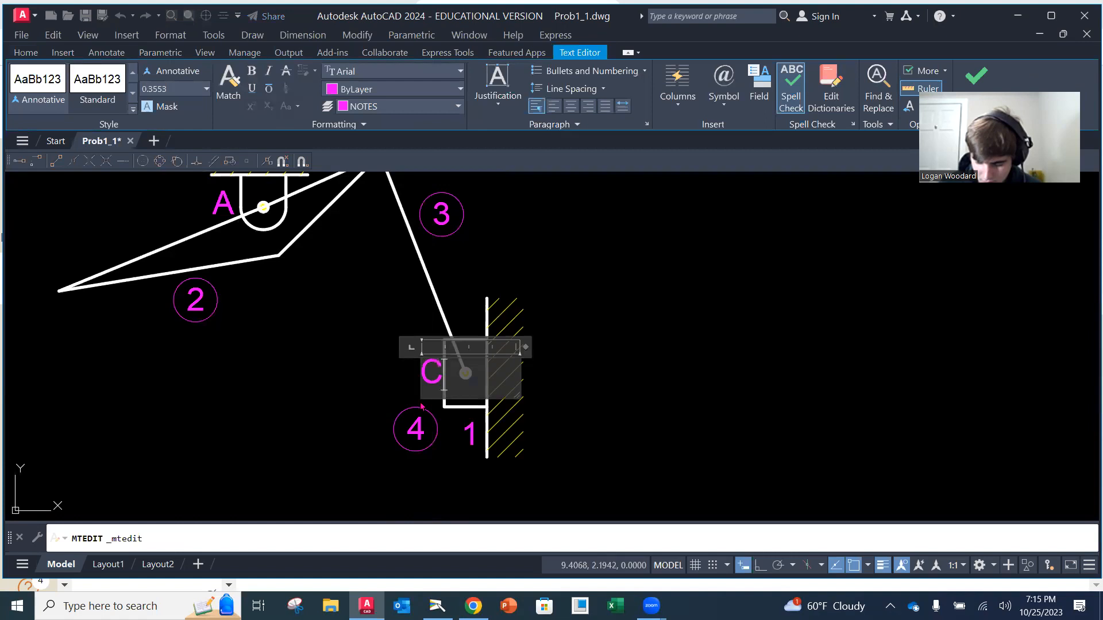
left_click(381, 340)
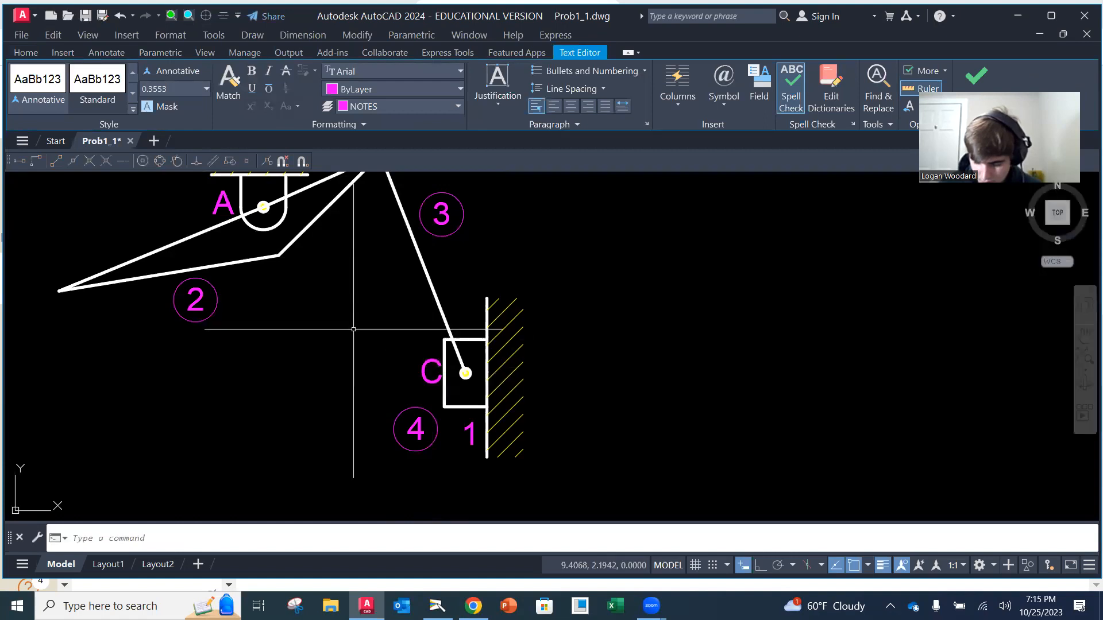
Change the uncircled 1 below the slider block, next to the hatched wall, to D
double_click(469, 435)
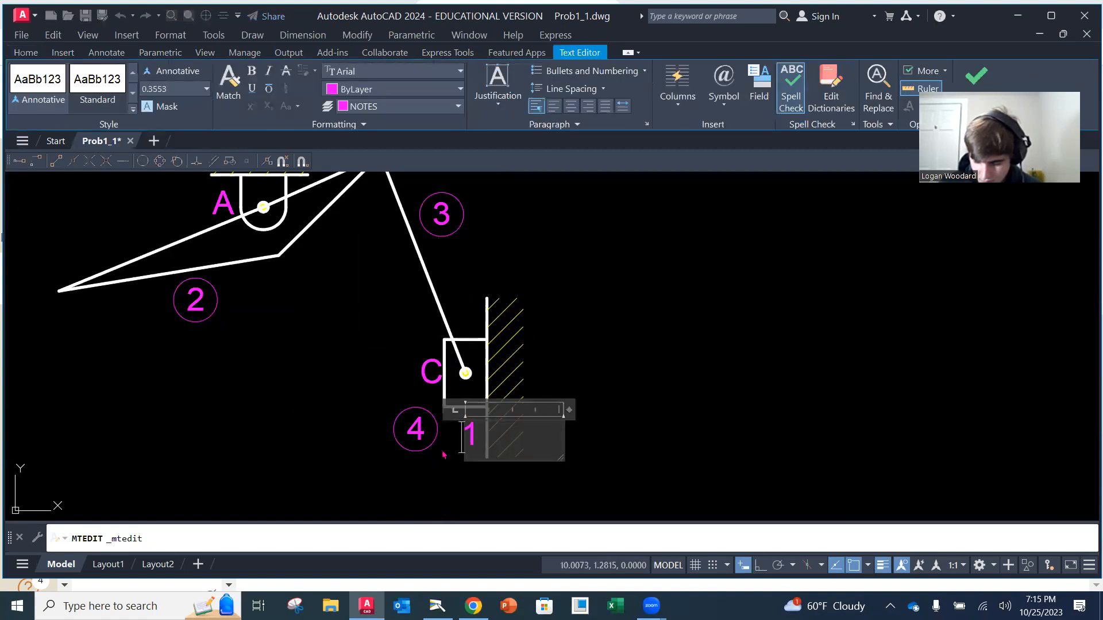
key("Delete")
type("B")
key("BackSpace")
type("D")
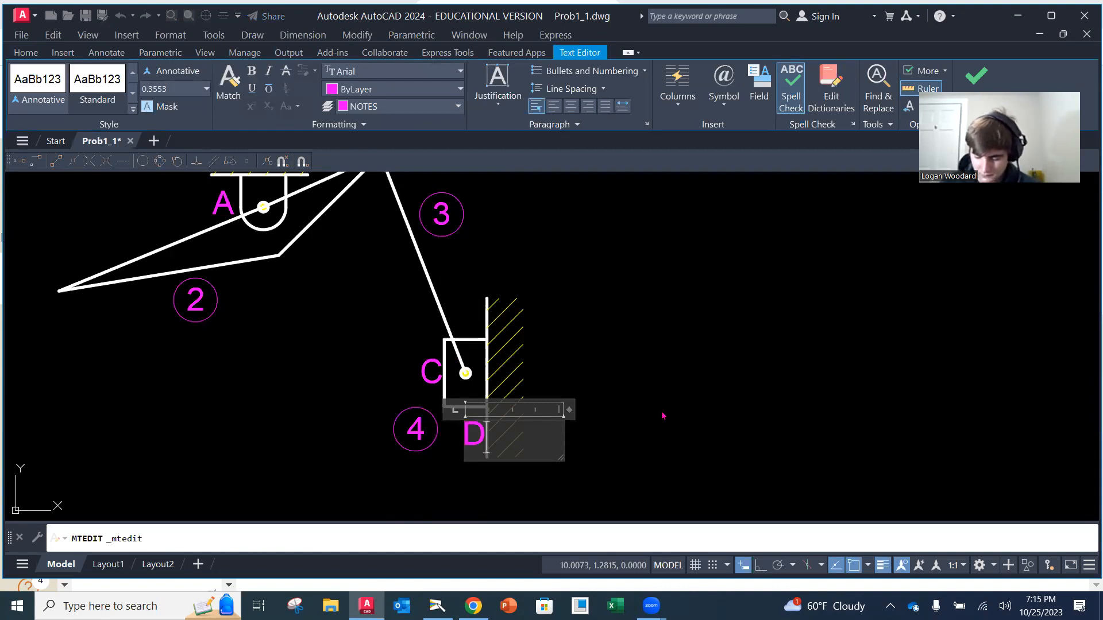
left_click(747, 323)
scroll(479, 391, "down", 3)
scroll(491, 402, "up", 3)
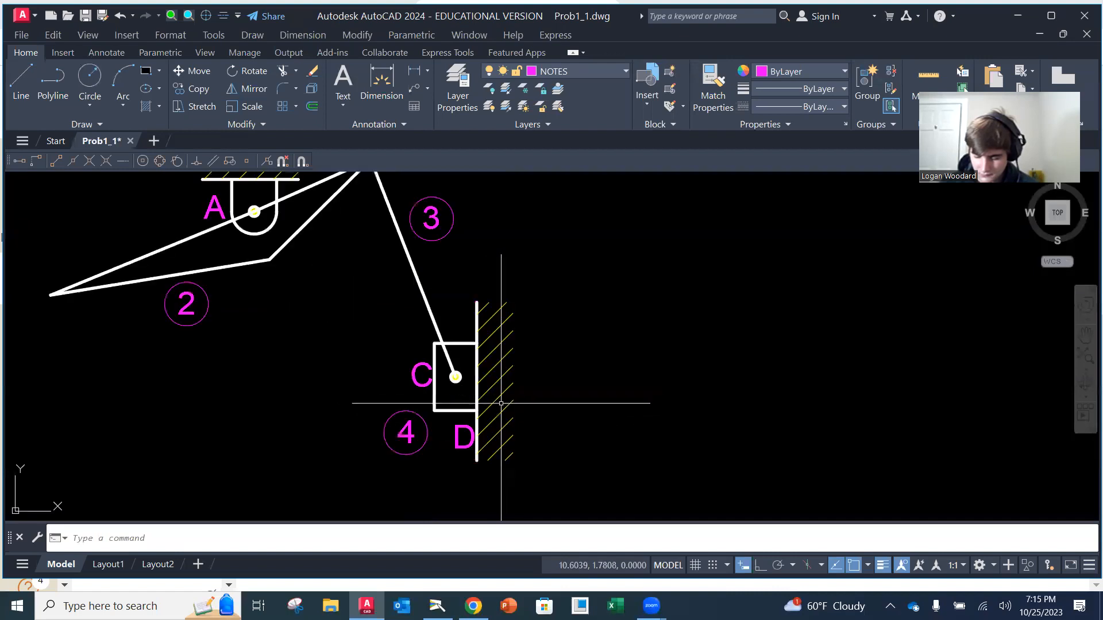
key("Return")
key("Escape")
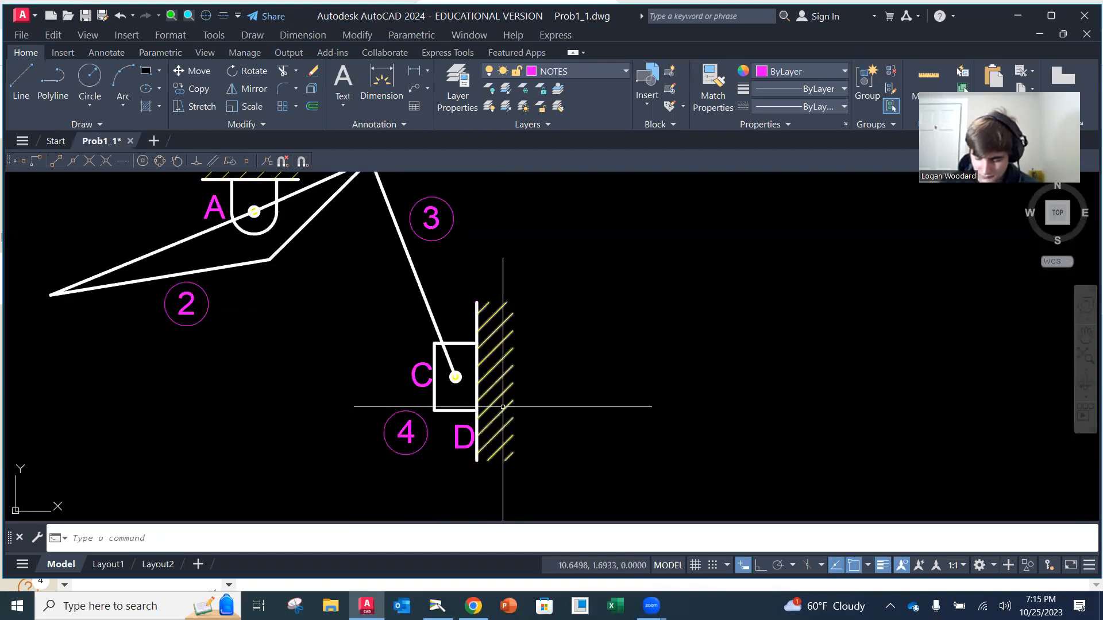
Move the joint letter D slightly left so it clears the vertical line of the hatched wall
type("m")
key("Return")
left_click(472, 438)
key("Return")
left_click(463, 457)
left_click(466, 447)
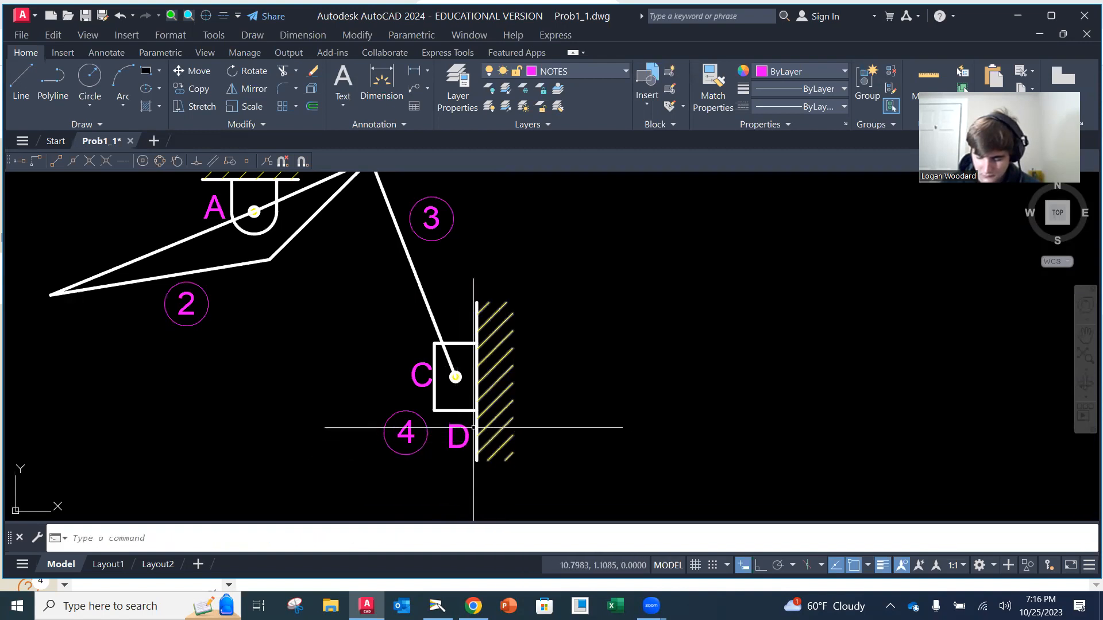
Save the Prob1_1 drawing
scroll(460, 434, "down", 2)
mouse_move(457, 404)
middle_mouse_down()
mouse_move(488, 376)
mouse_move(493, 399)
middle_mouse_up()
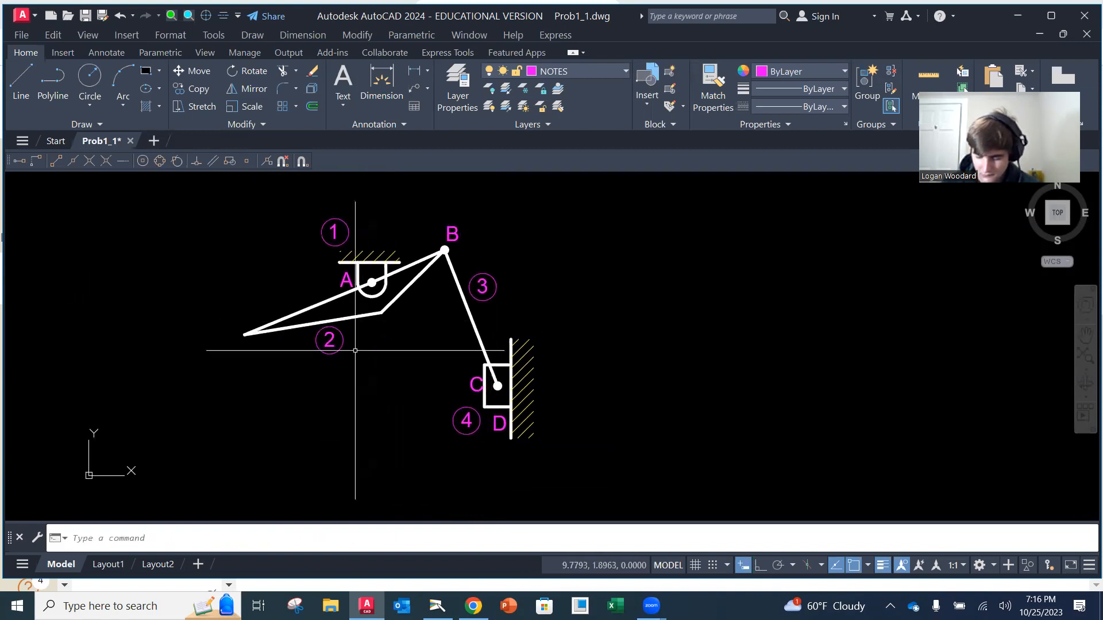
left_click(21, 35)
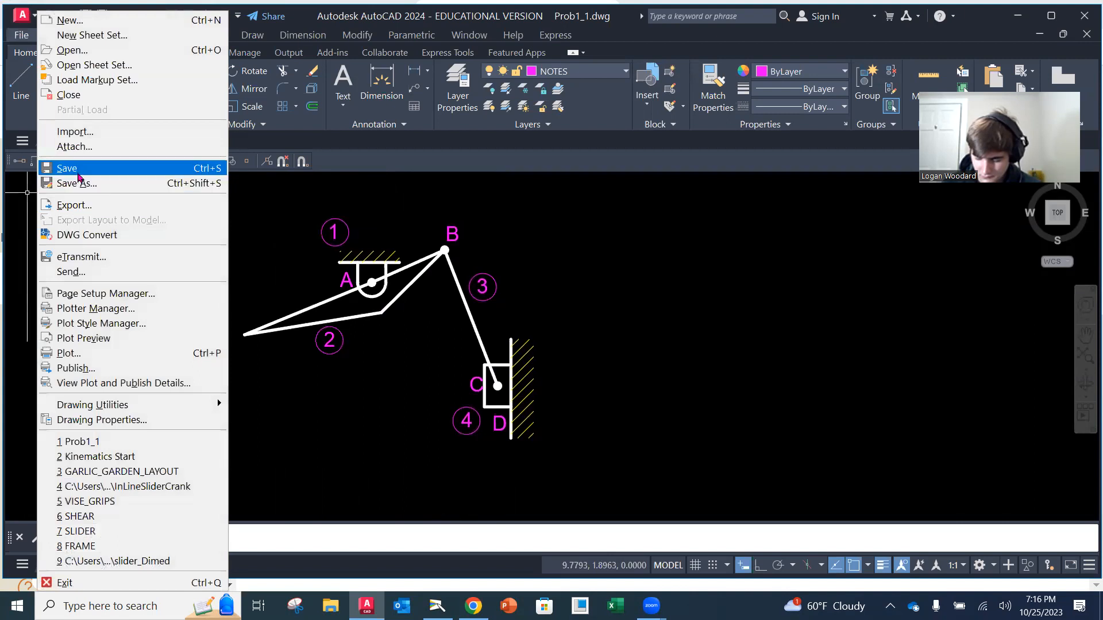
left_click(67, 168)
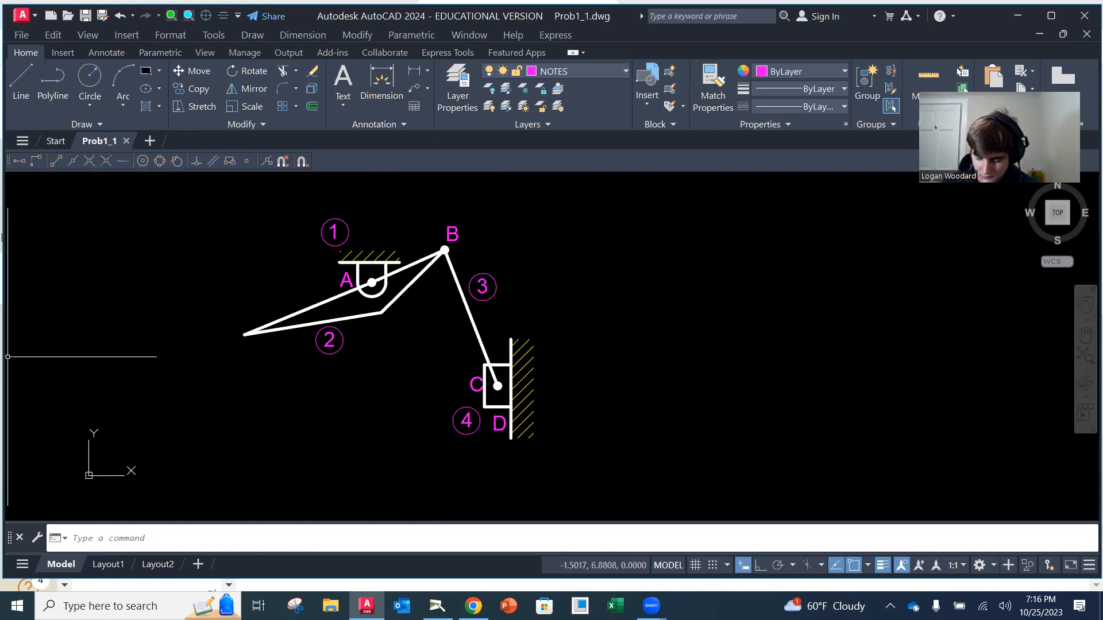
Move the joint letter C slightly left, away from the slider block's edge
type("m")
key("Return")
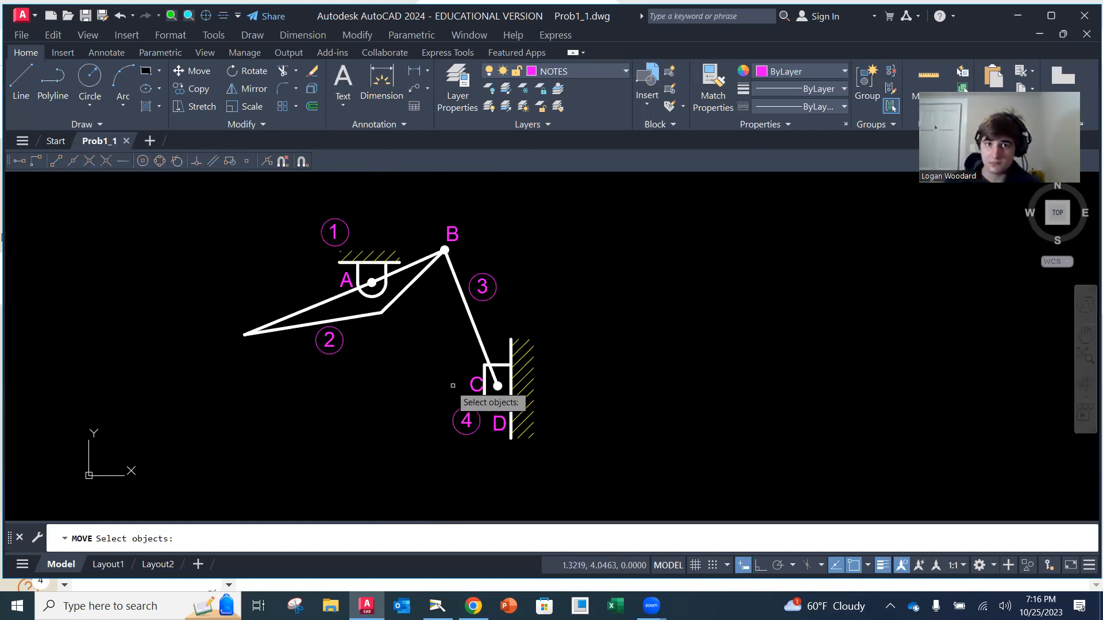
left_click(474, 387)
key("Return")
left_click(464, 387)
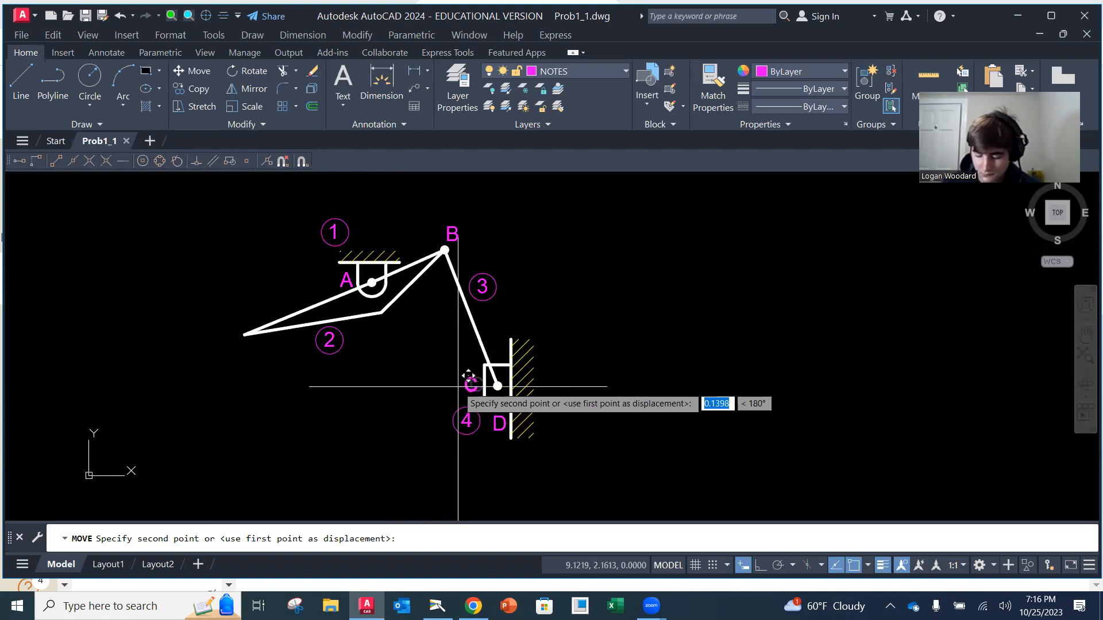
left_click(458, 387)
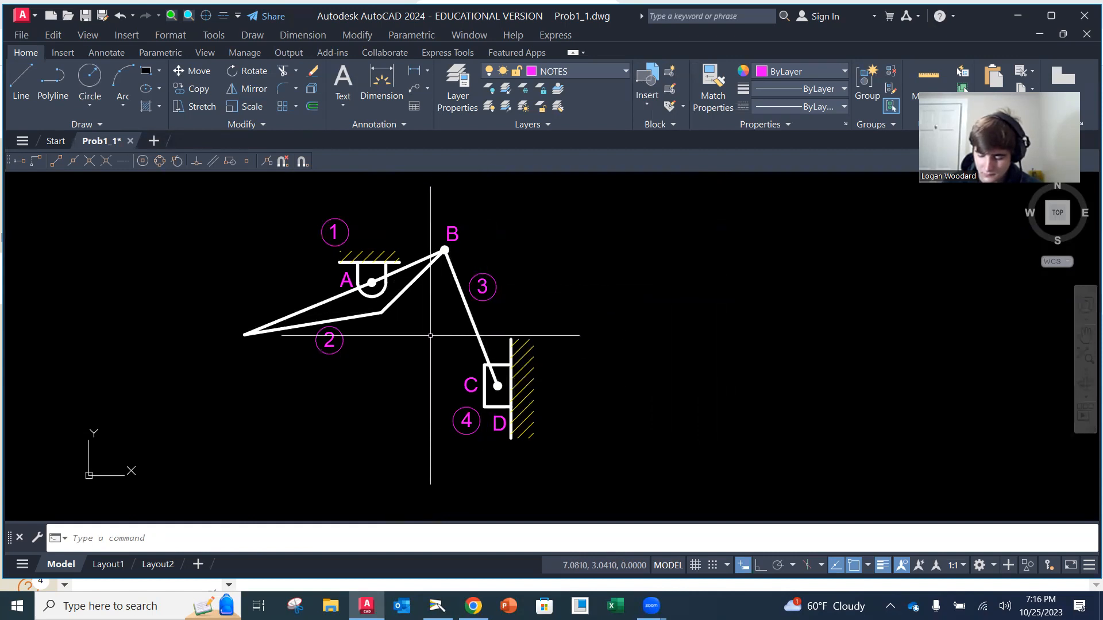
Copy the joint letter A to just beyond the lever's pointed left end
type("co")
key("Return")
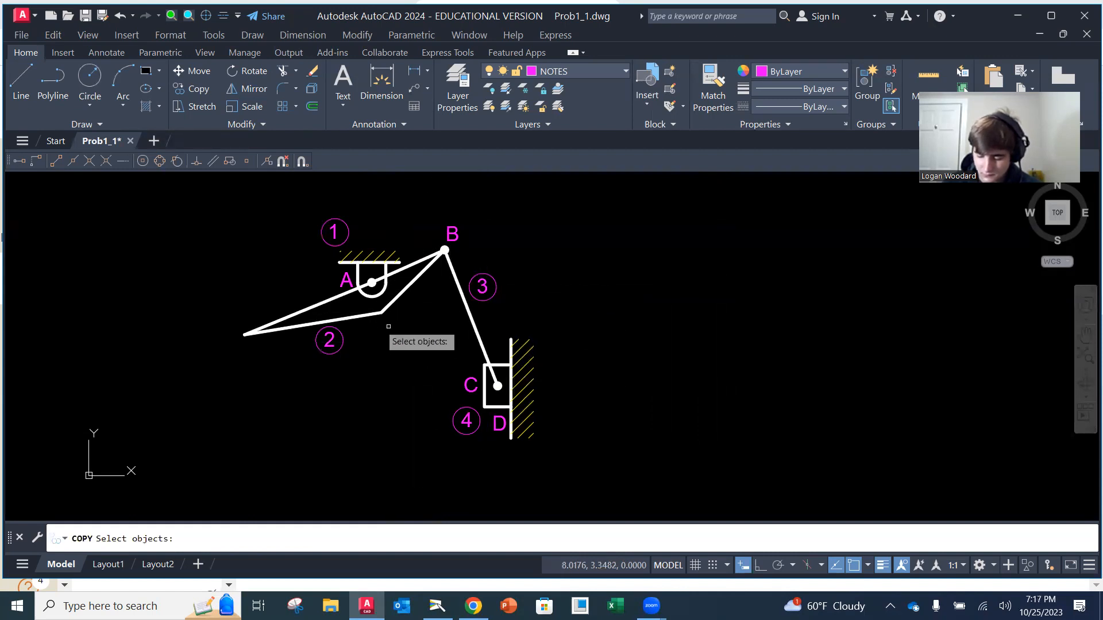
left_click(345, 280)
key("Return")
left_click(344, 278)
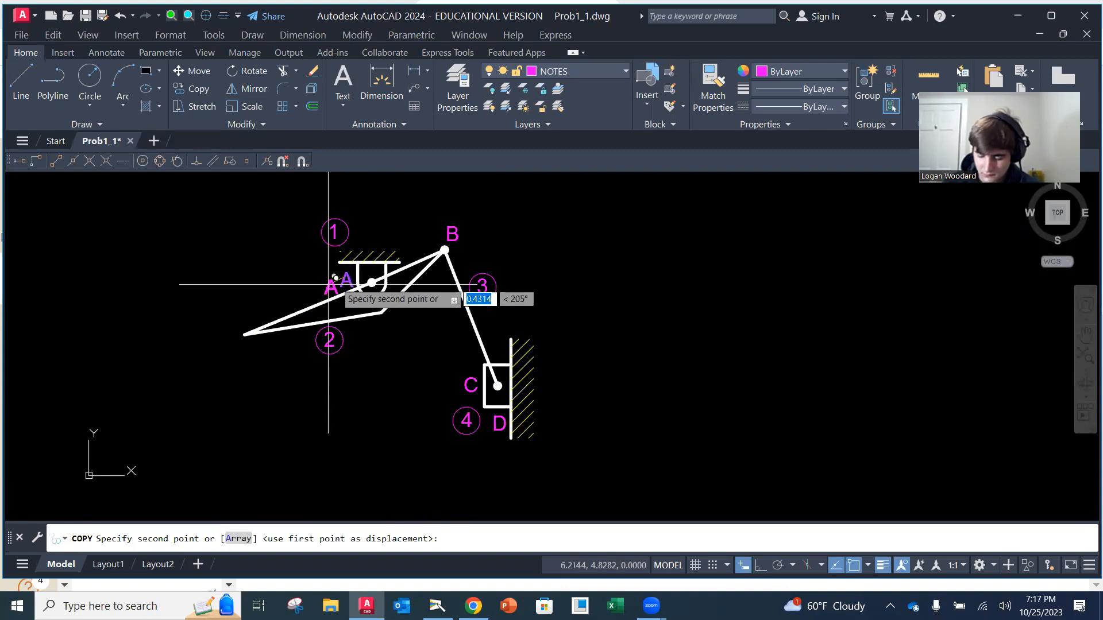
left_click(225, 337)
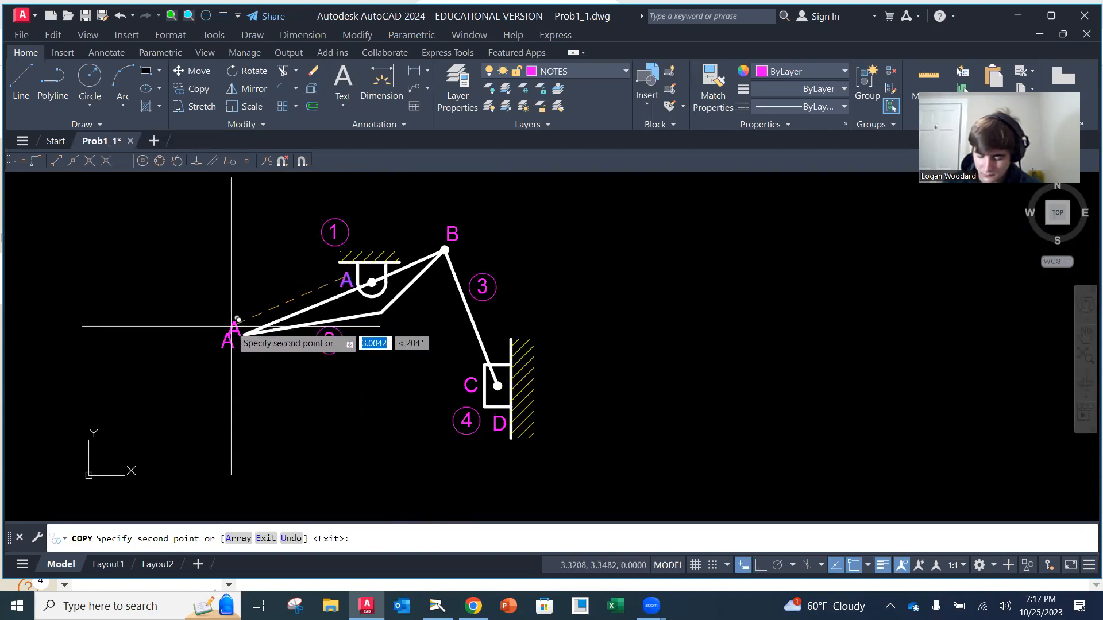
key("Return")
Change the copied A at the lever's pointed left end to X
left_click(228, 339)
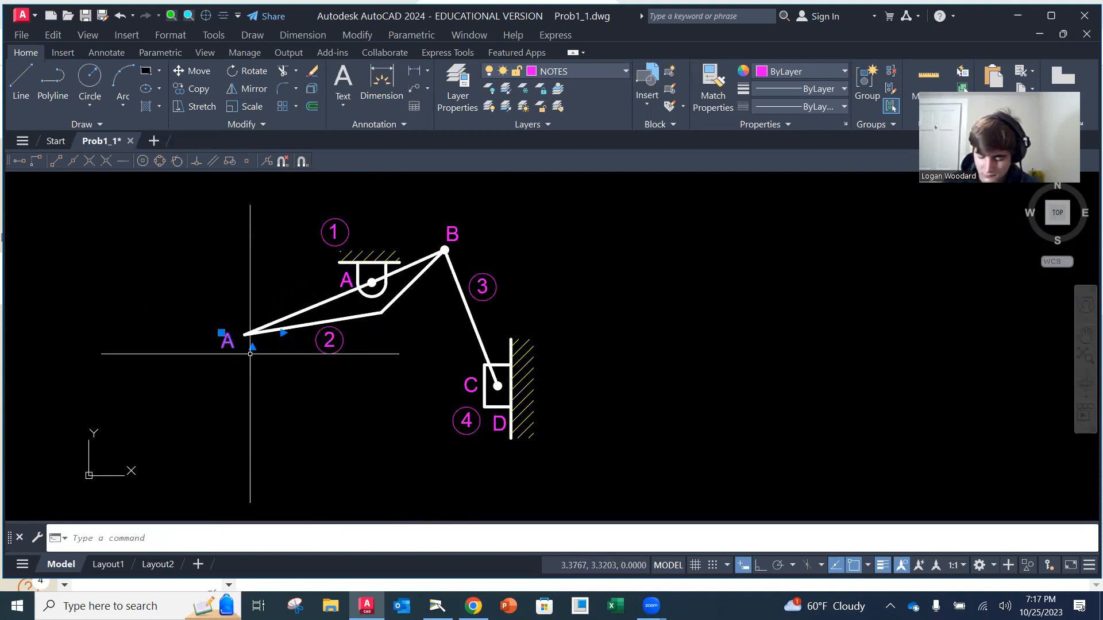
double_click(227, 339)
key("BackSpace")
type("X")
left_click(241, 307)
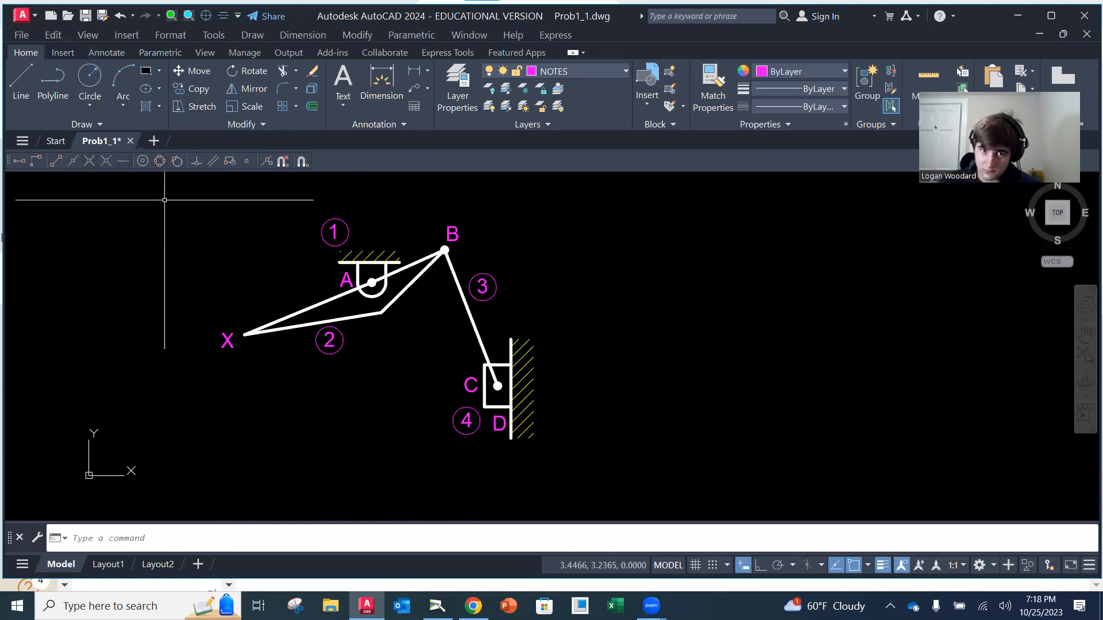
Capture the complete labelled kinematic diagram as a rectangular image with the Snipping Tool
key("super+shift+s")
mouse_move(209, 201)
left_mouse_down()
mouse_move(270, 230)
mouse_move(552, 458)
left_mouse_up()
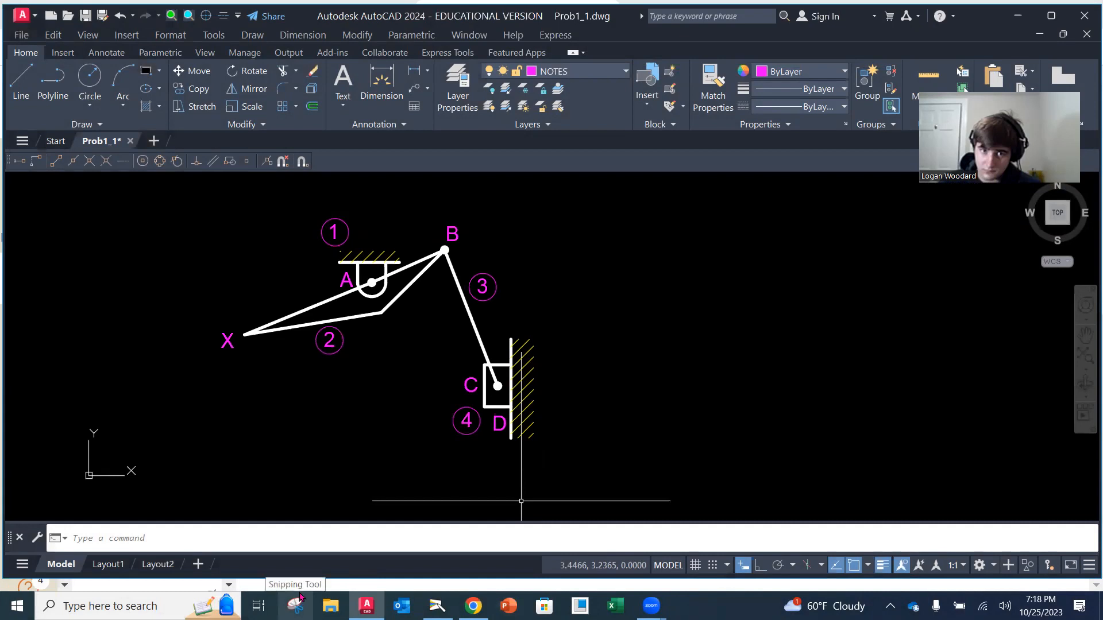
left_click(109, 606)
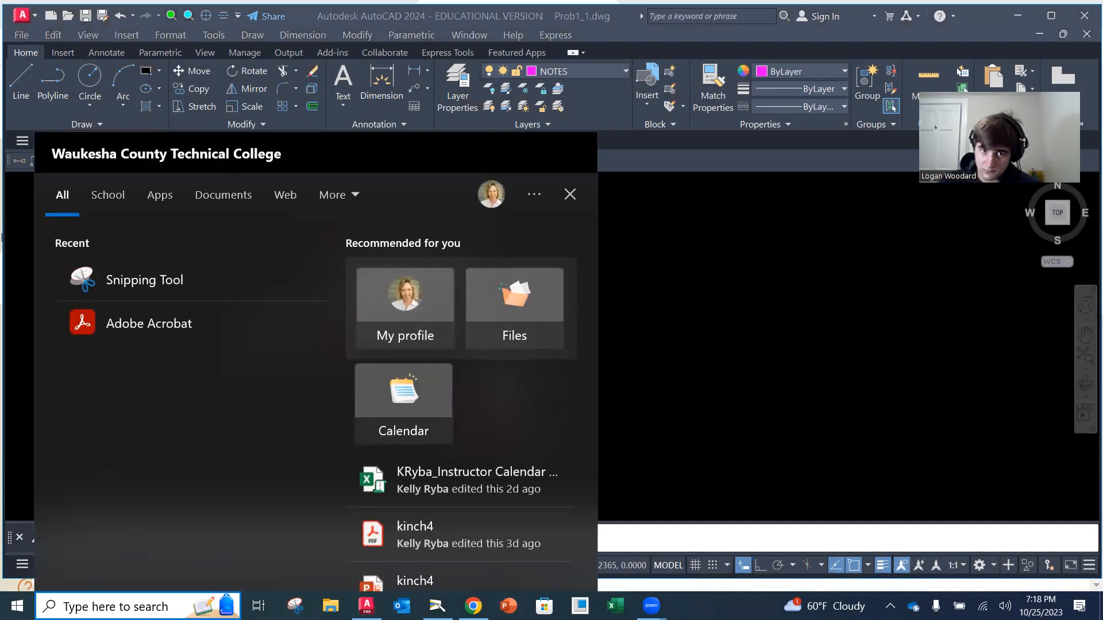
type("SNIP")
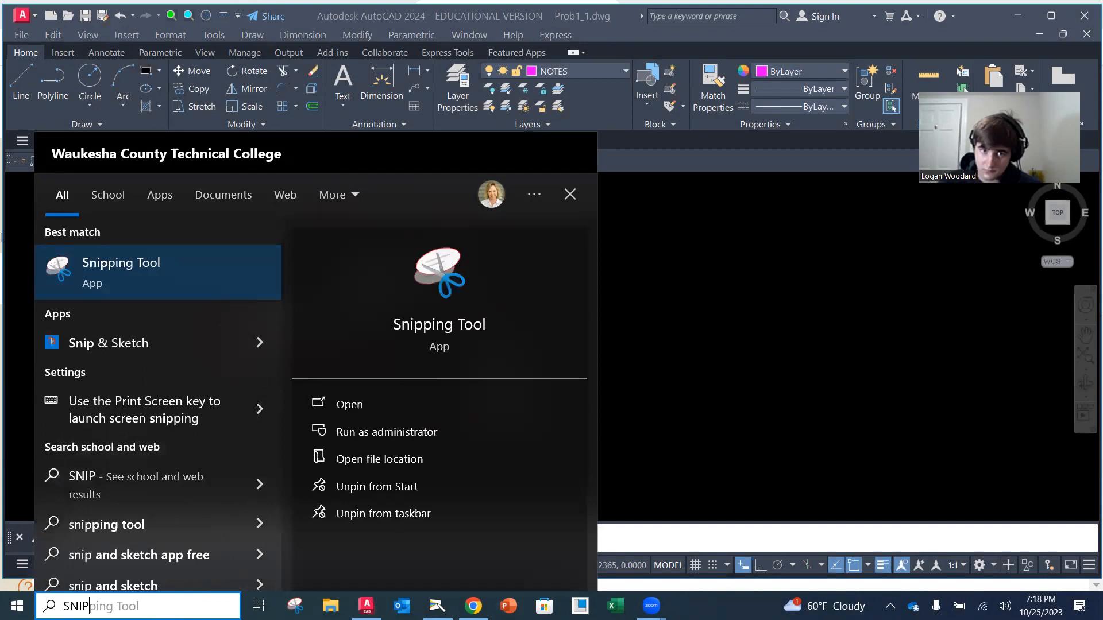
left_click(102, 264)
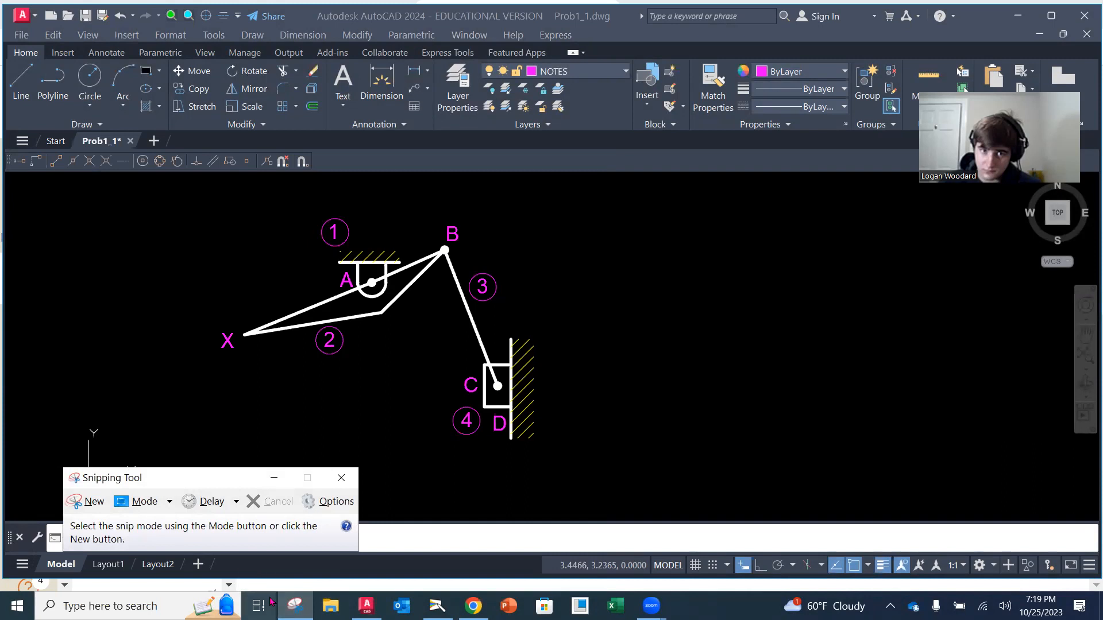
left_click(85, 504)
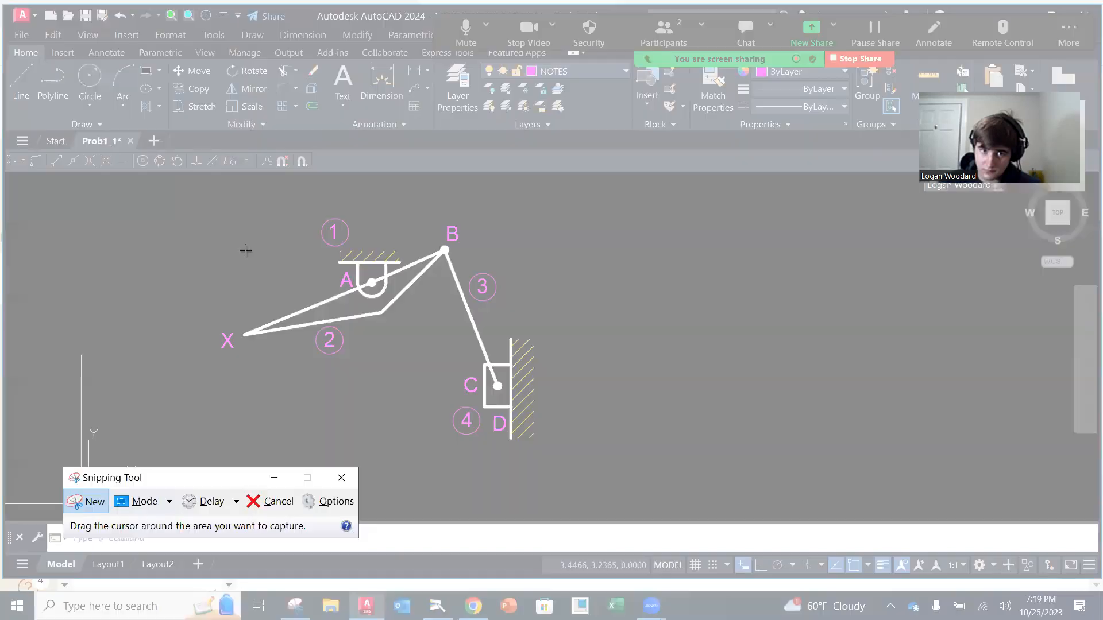
left_click_drag(206, 201, 563, 461)
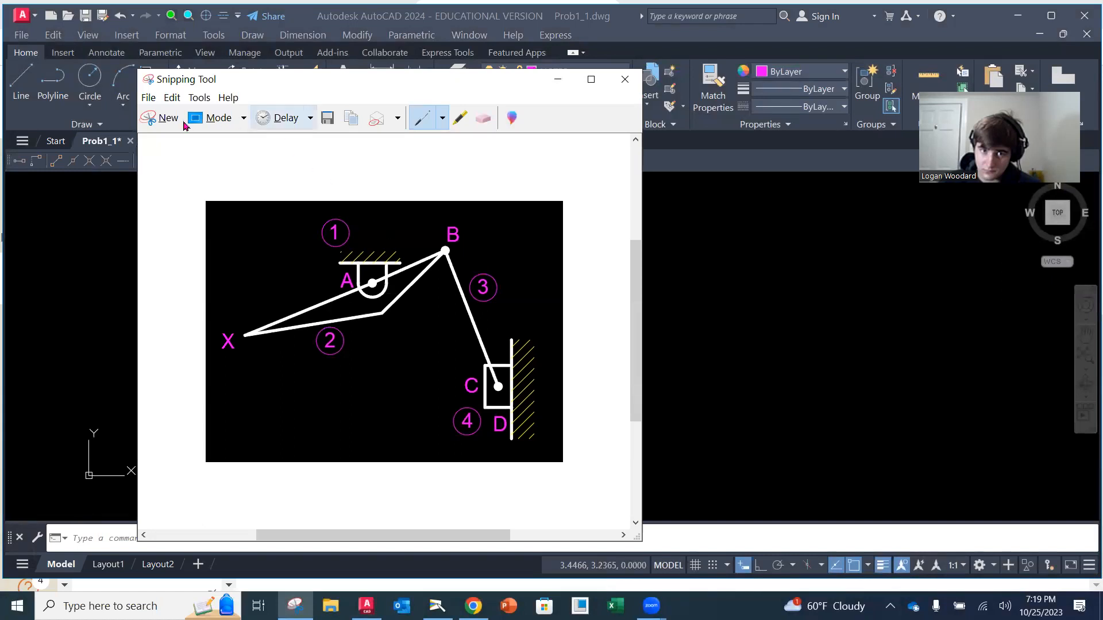
Start saving the captured diagram and choose the folder Kinematics_BasicMechanisms within Mech Design Courses
left_click(158, 98)
left_click(175, 132)
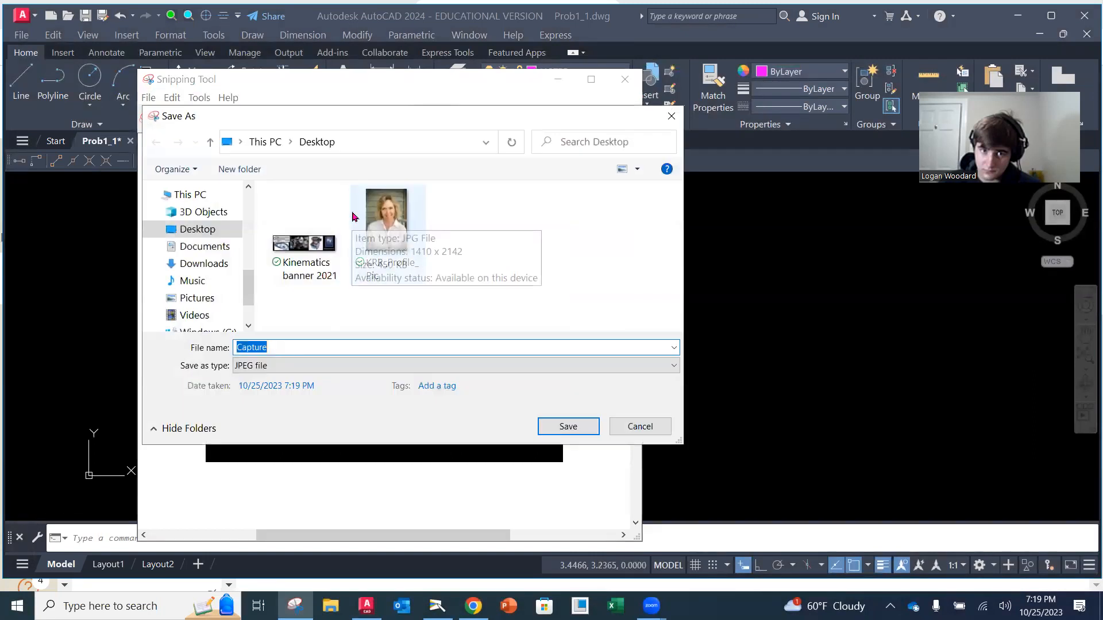
scroll(250, 286, "down", 1)
scroll(241, 269, "up", 3)
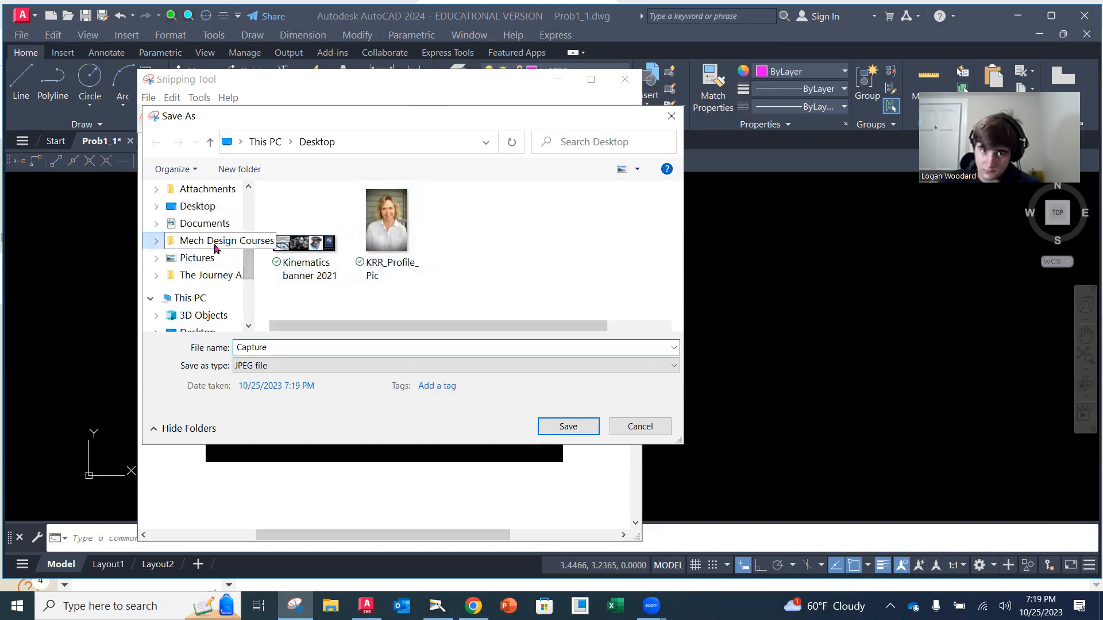
left_click(217, 241)
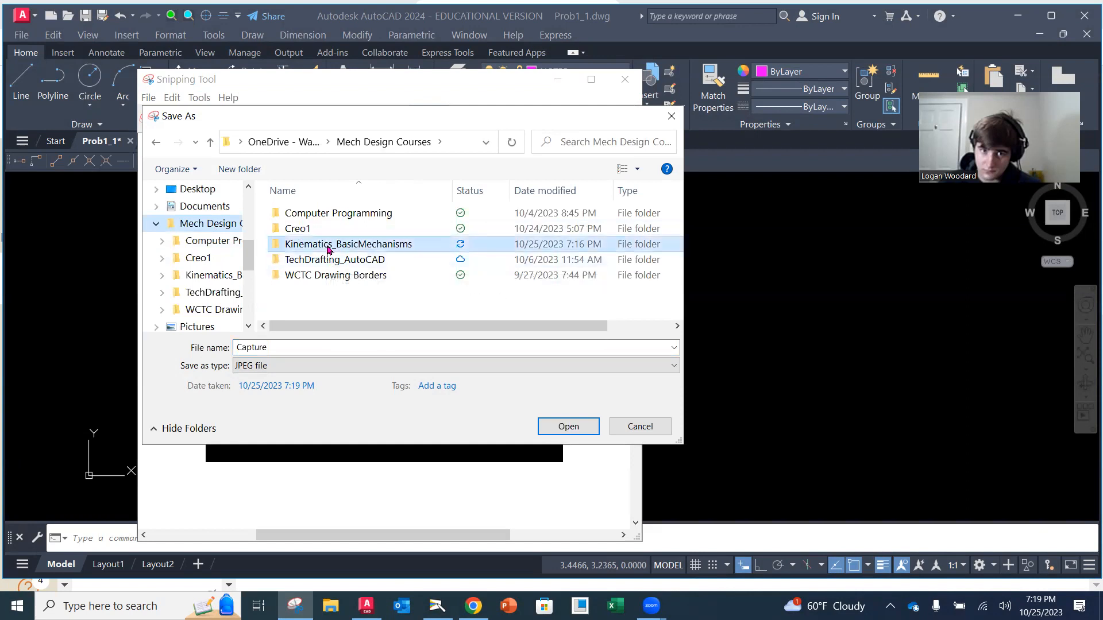
double_click(327, 247)
Name the captured image Mod1_Prob1-1 and save it as a JPEG file
double_click(281, 347)
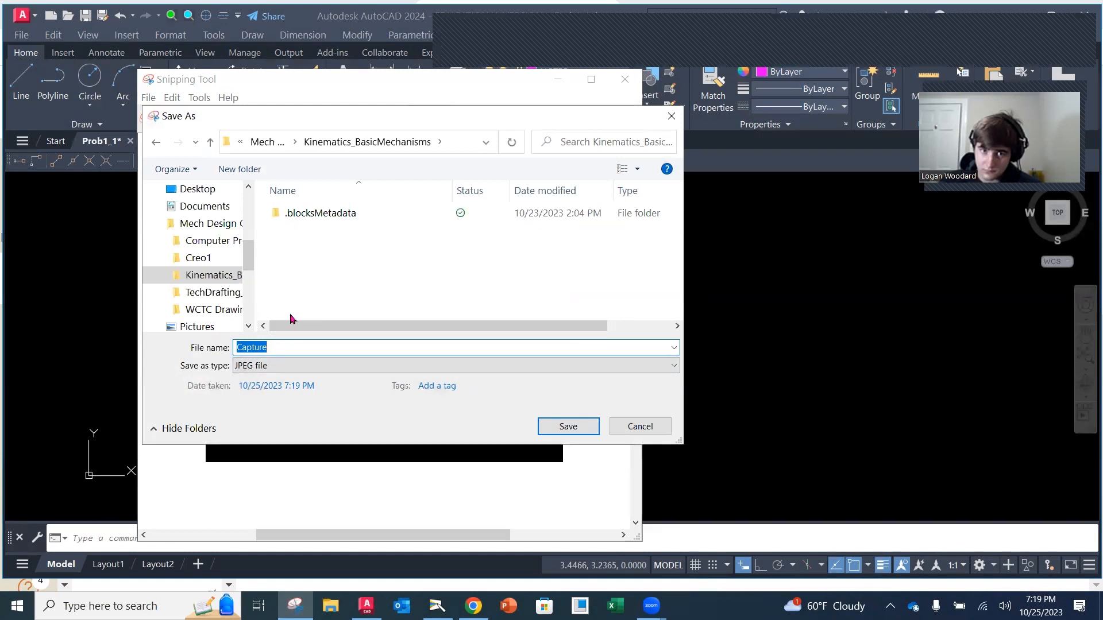
type("prob")
key("BackSpace")
key("BackSpace")
key("BackSpace")
key("BackSpace")
type("Pr")
key("BackSpace")
key("BackSpace")
type("Mod1_Prob1-1")
left_click(554, 428)
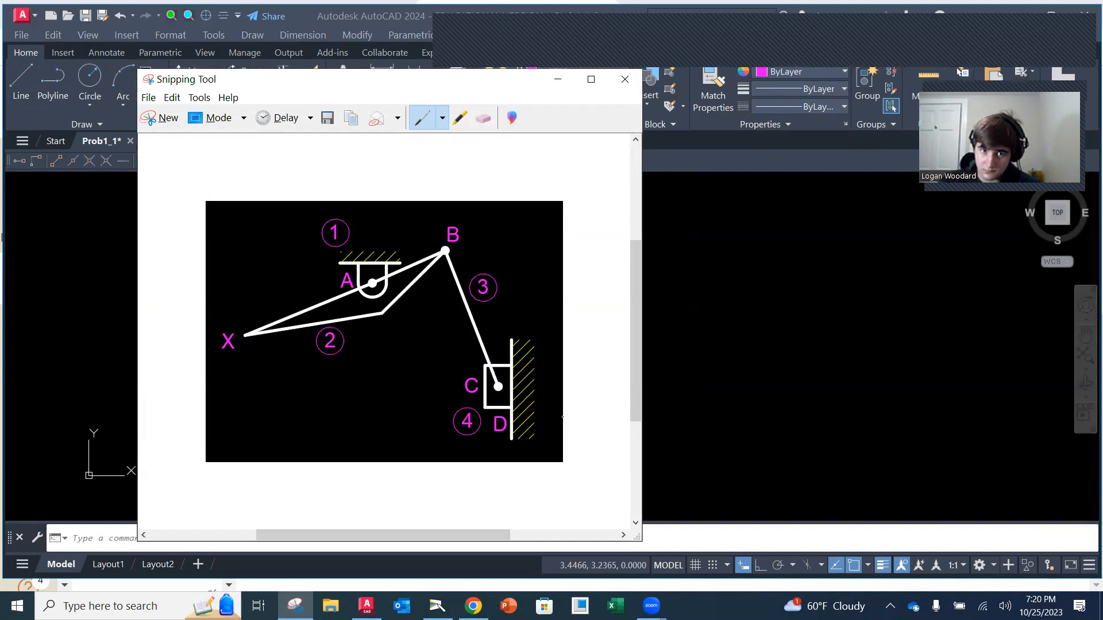
Close the Snipping Tool and take a fresh screen snip of the labelled diagram to the clipboard
left_click(625, 78)
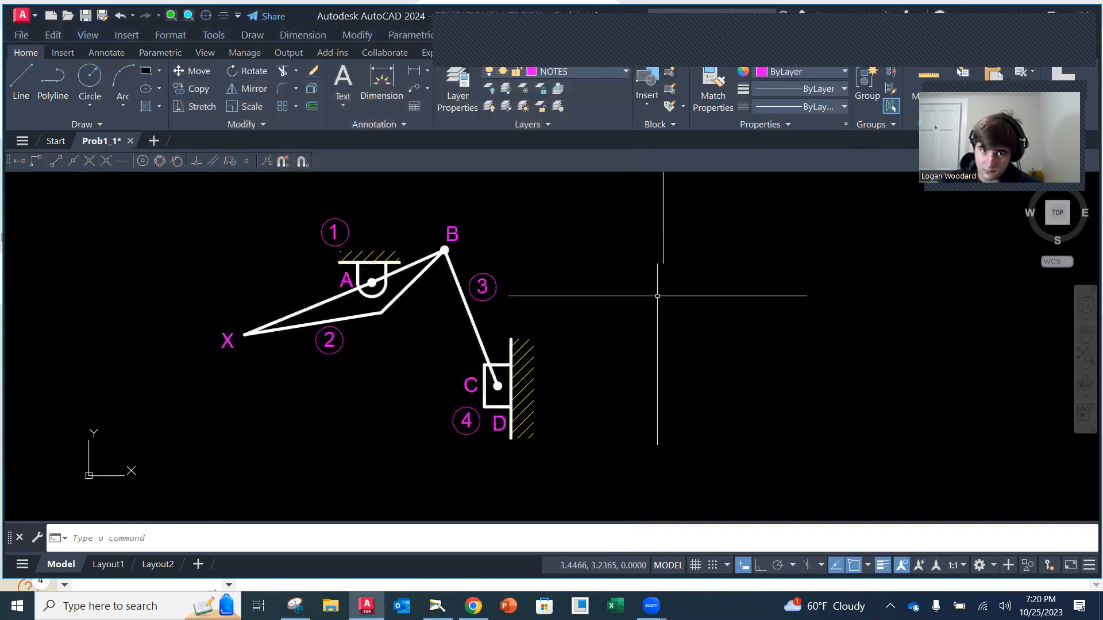
key("super+shift+s")
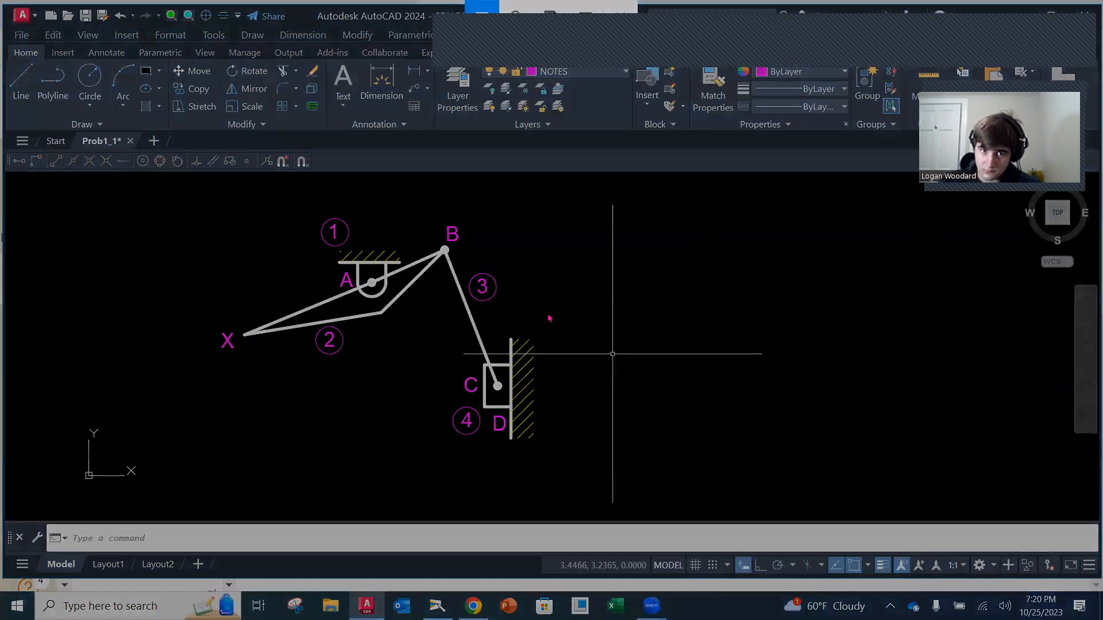
left_click_drag(207, 208, 562, 487)
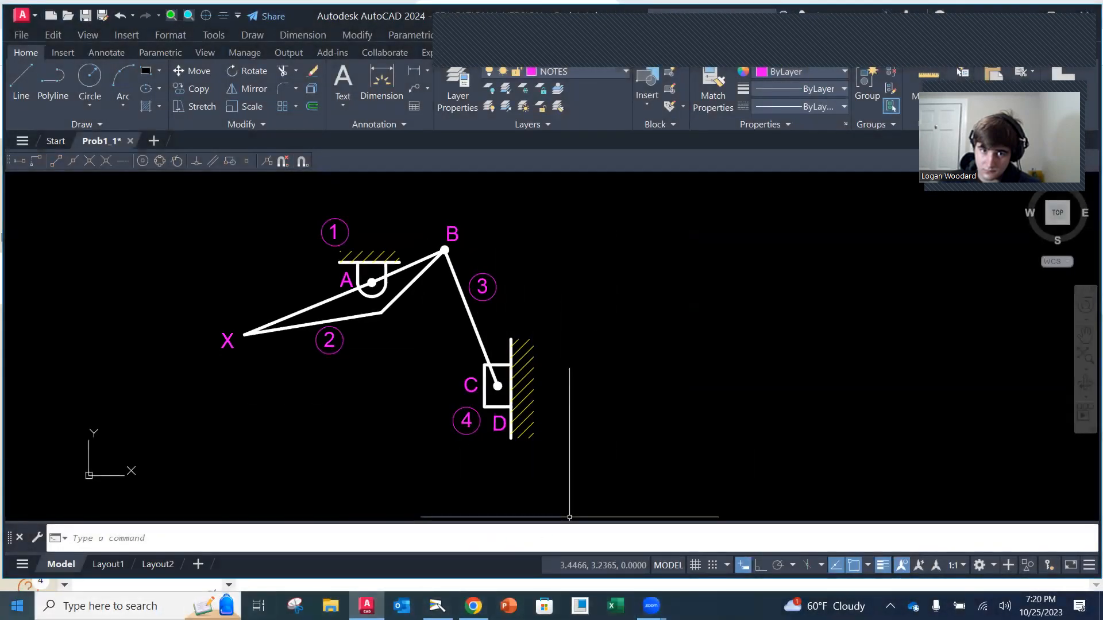
Switch to Word, dismiss its missing-file message and maximize the blank document
left_click(17, 606)
scroll(113, 484, "down", 5)
scroll(113, 484, "down", 15)
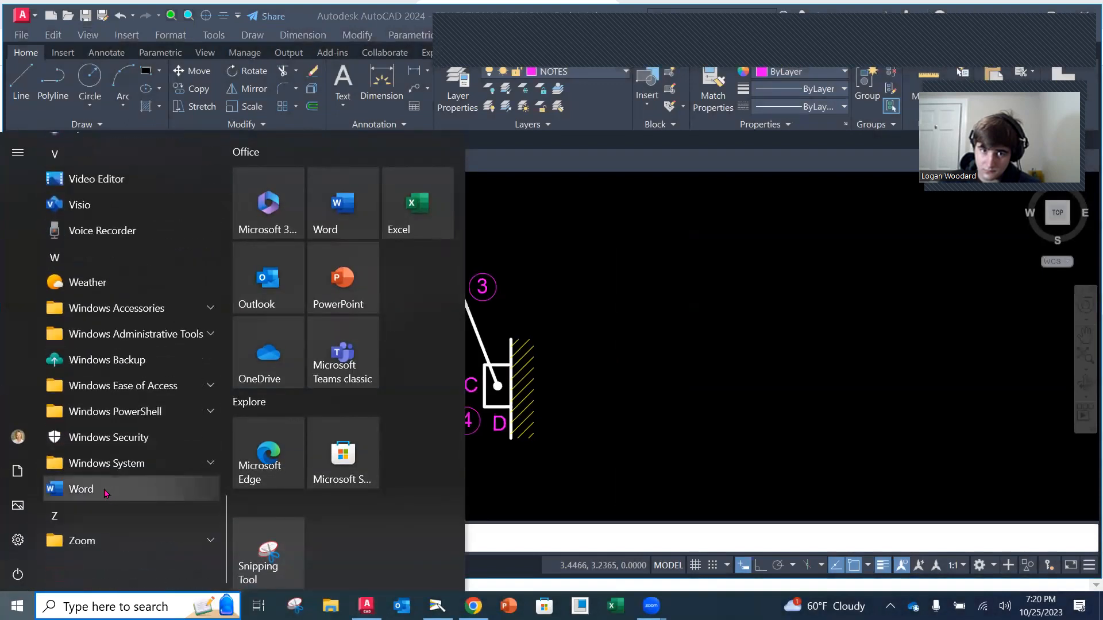
left_click(106, 490)
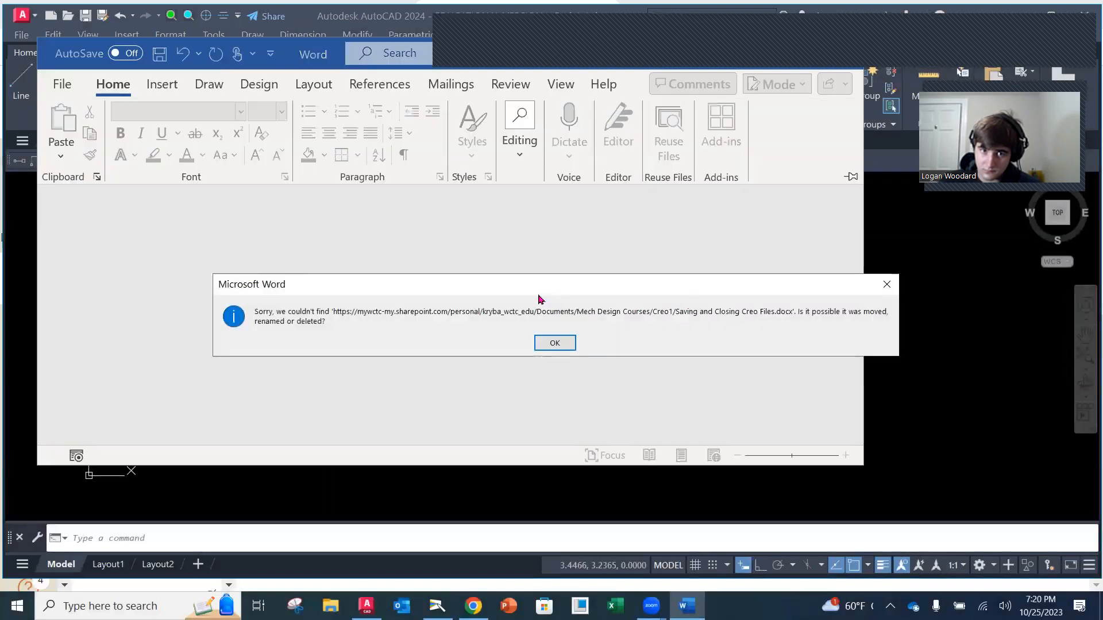
left_click(555, 343)
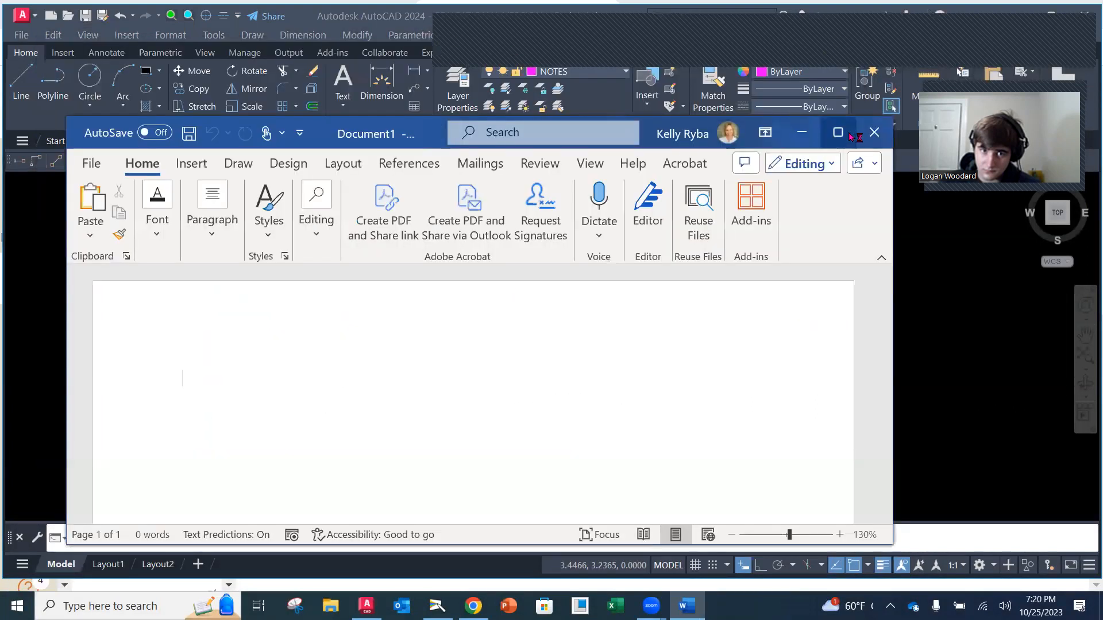
left_click(840, 134)
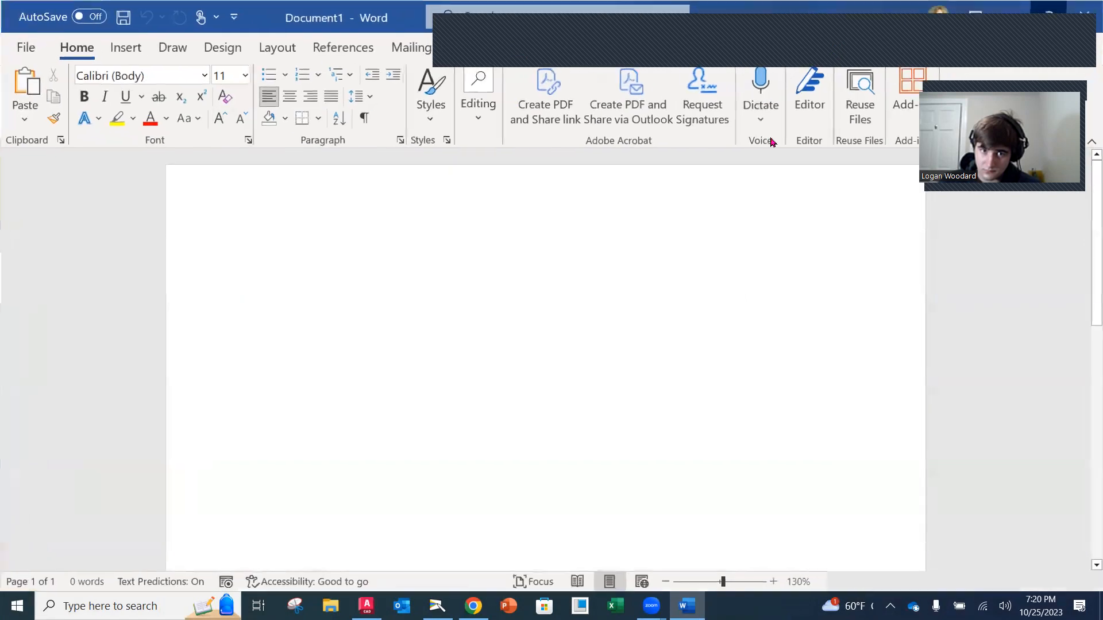
Write the heading Problem 1-1 and paste the snipped diagram into the document
type("Problem")
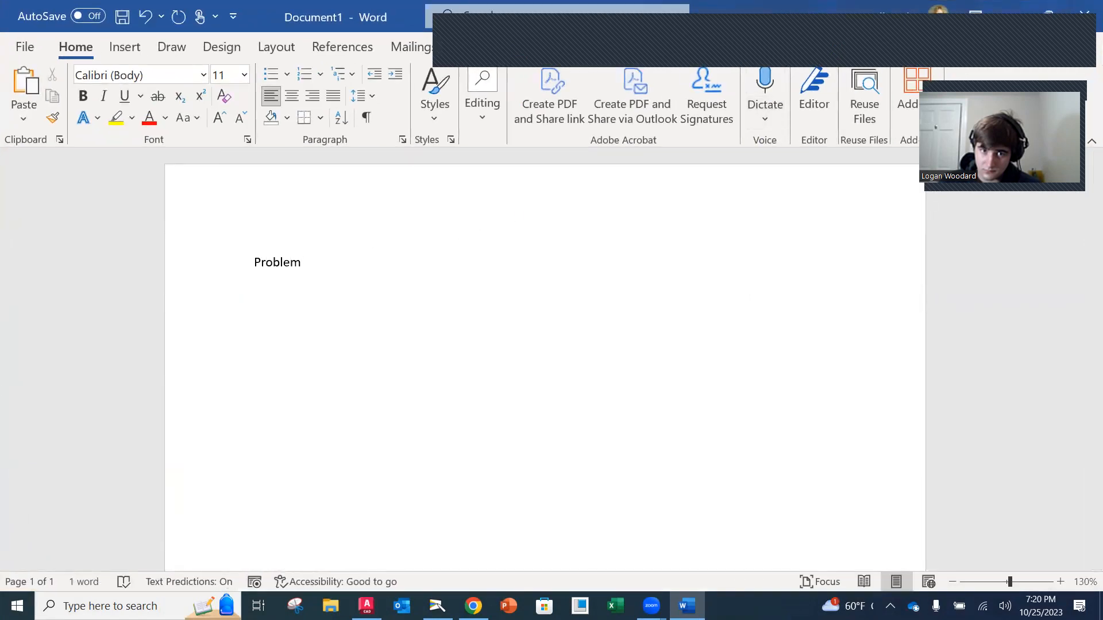
type(" 1-1")
key("ctrl+v")
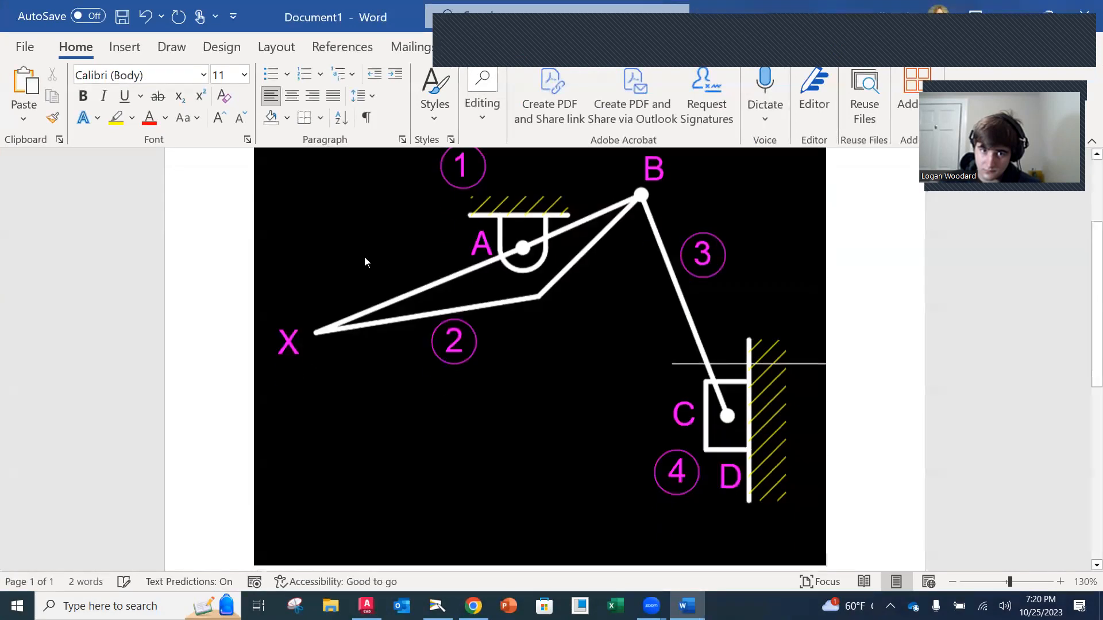
Shrink the pasted diagram proportionally to about two-thirds of its width and deselect it
scroll(695, 353, "up", 3)
left_click(794, 315)
scroll(750, 422, "down", 4)
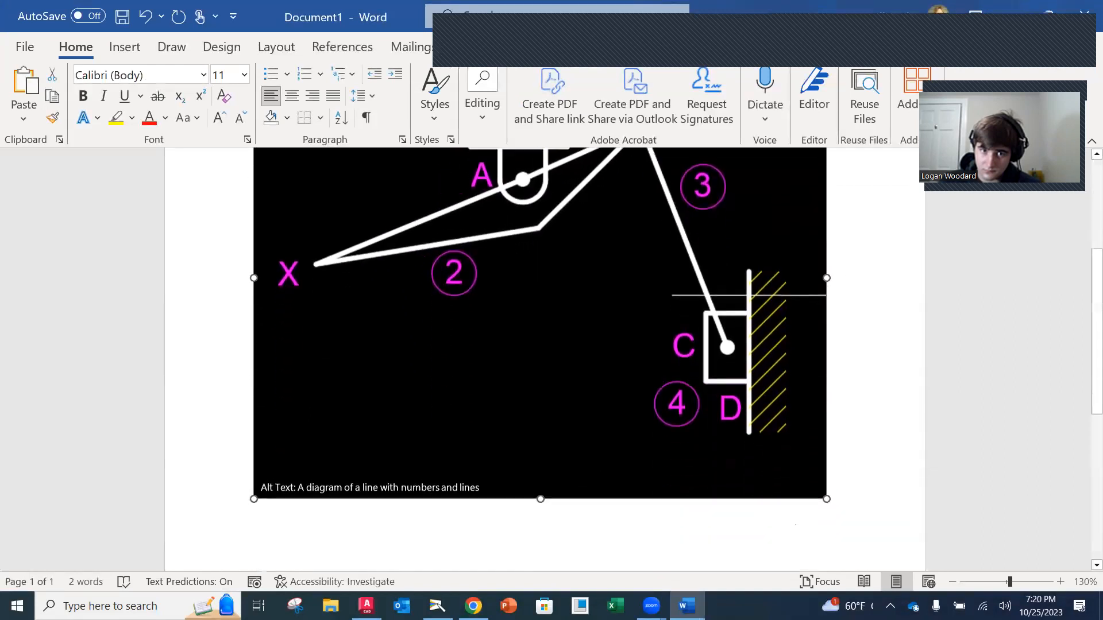
left_click_drag(826, 498, 602, 336)
scroll(602, 336, "down", 8)
scroll(586, 380, "up", 7)
left_click(671, 380)
scroll(670, 380, "up", 3)
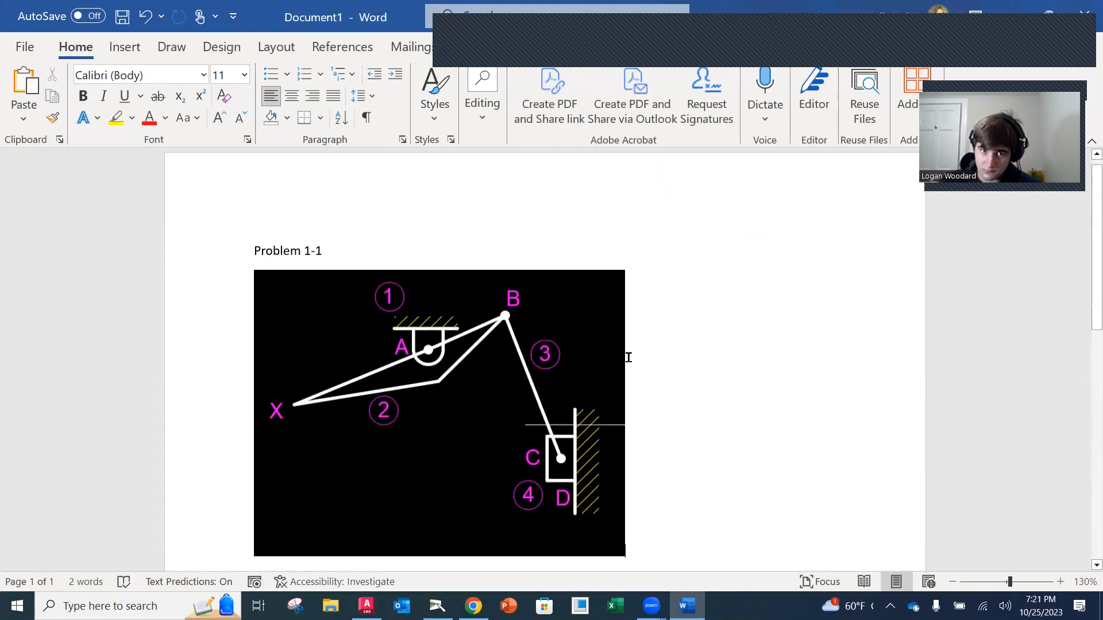